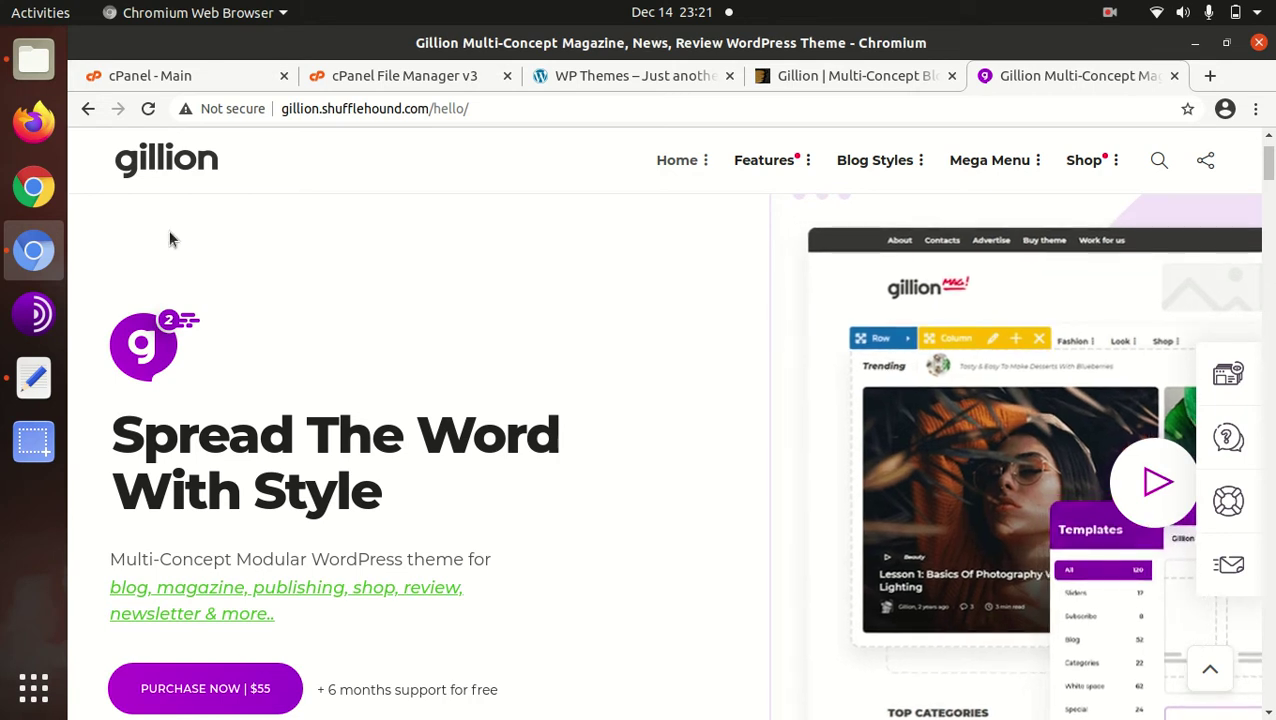
# Step: Look over the Gillion theme's item page on ThemeForest, from the title and price to the author and sales details
pyautogui.click(800, 78)
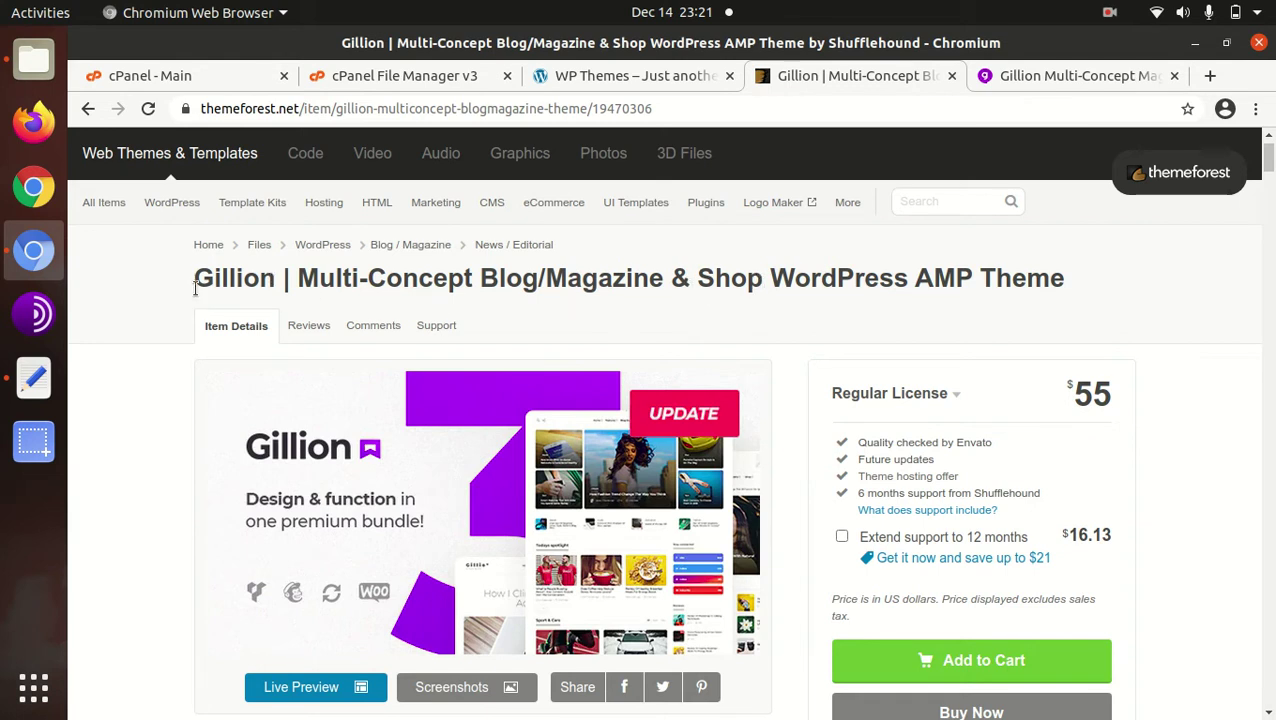
pyautogui.scroll(-10, 196, 287)
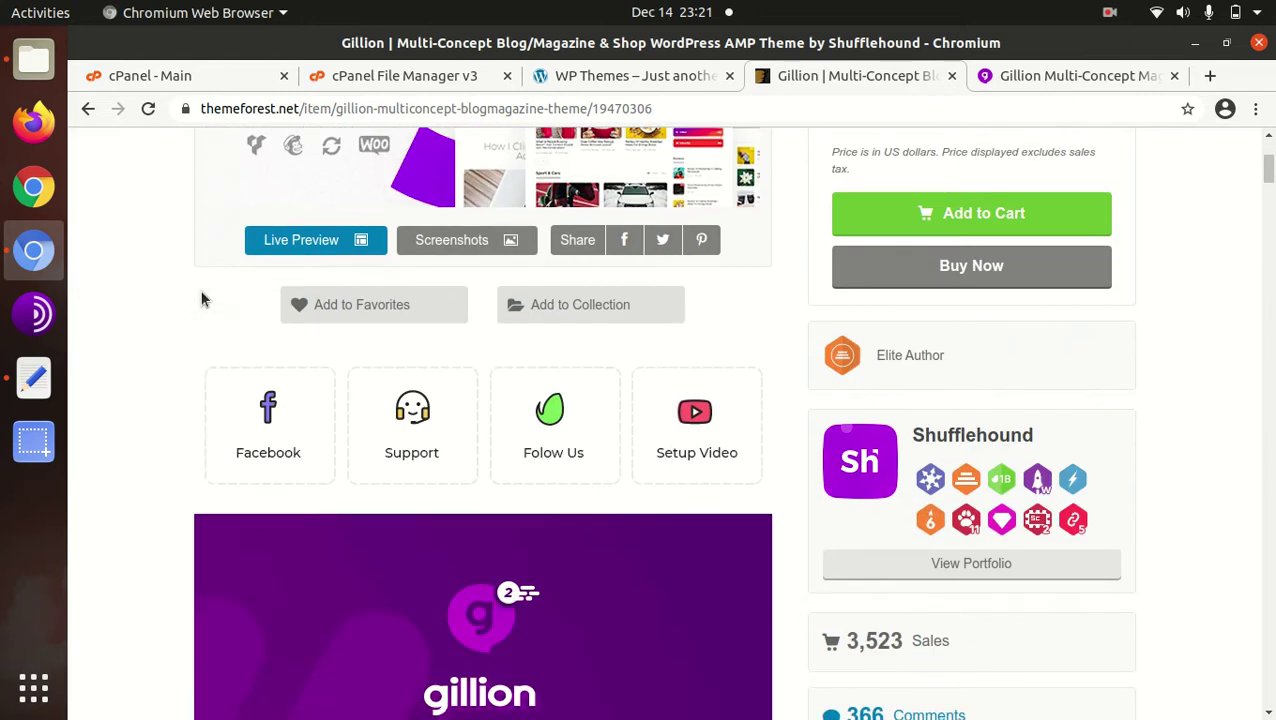
pyautogui.scroll(-5, 200, 295)
pyautogui.scroll(8, 201, 298)
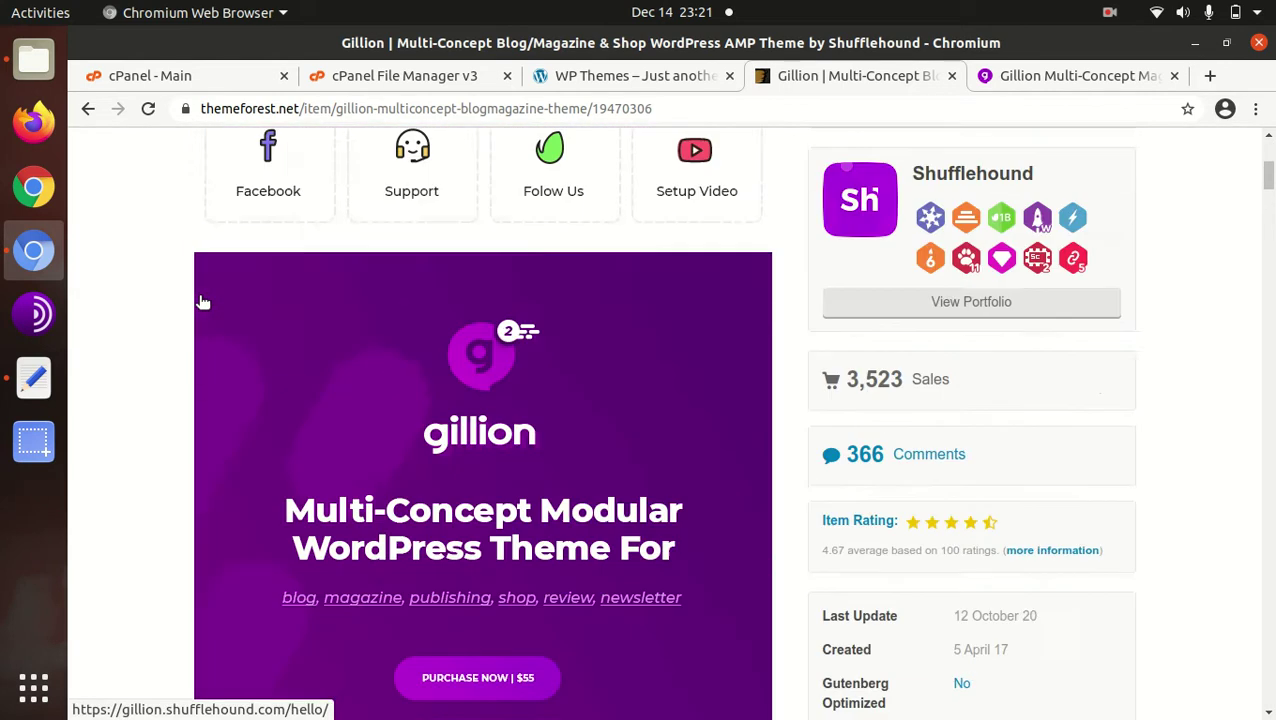
pyautogui.scroll(7, 200, 297)
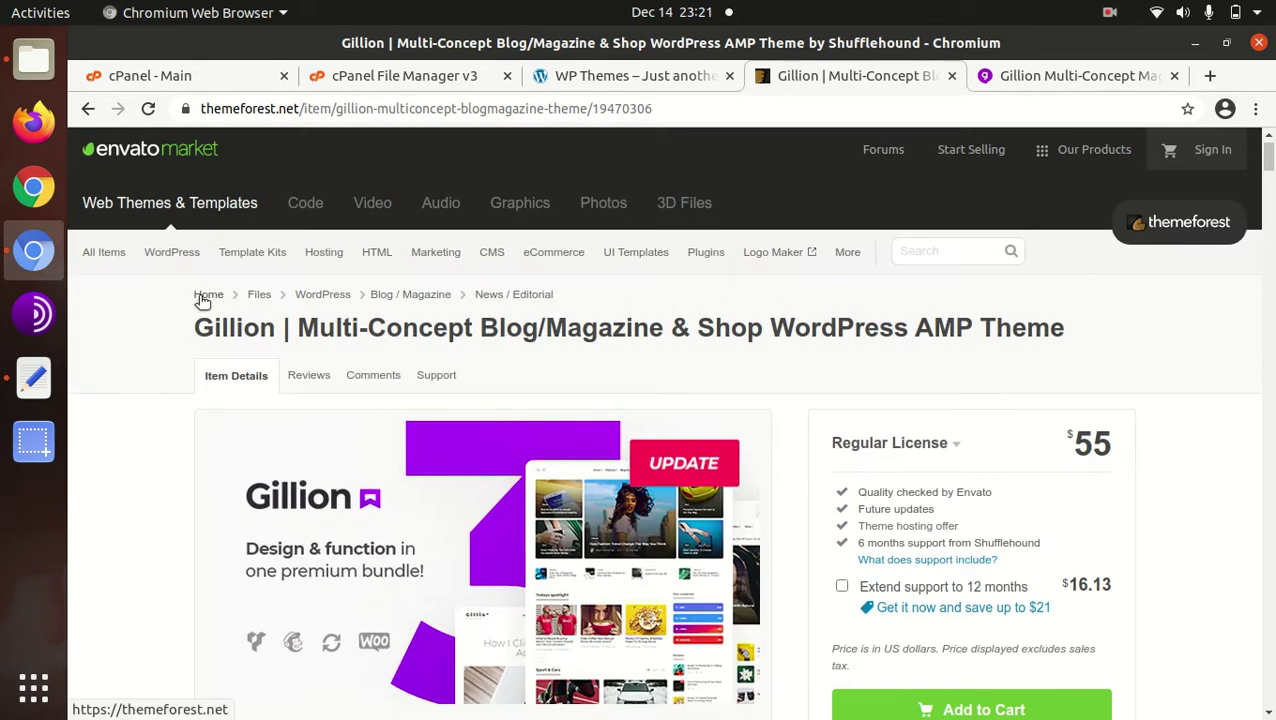
pyautogui.scroll(-6, 200, 297)
pyautogui.scroll(-3, 200, 301)
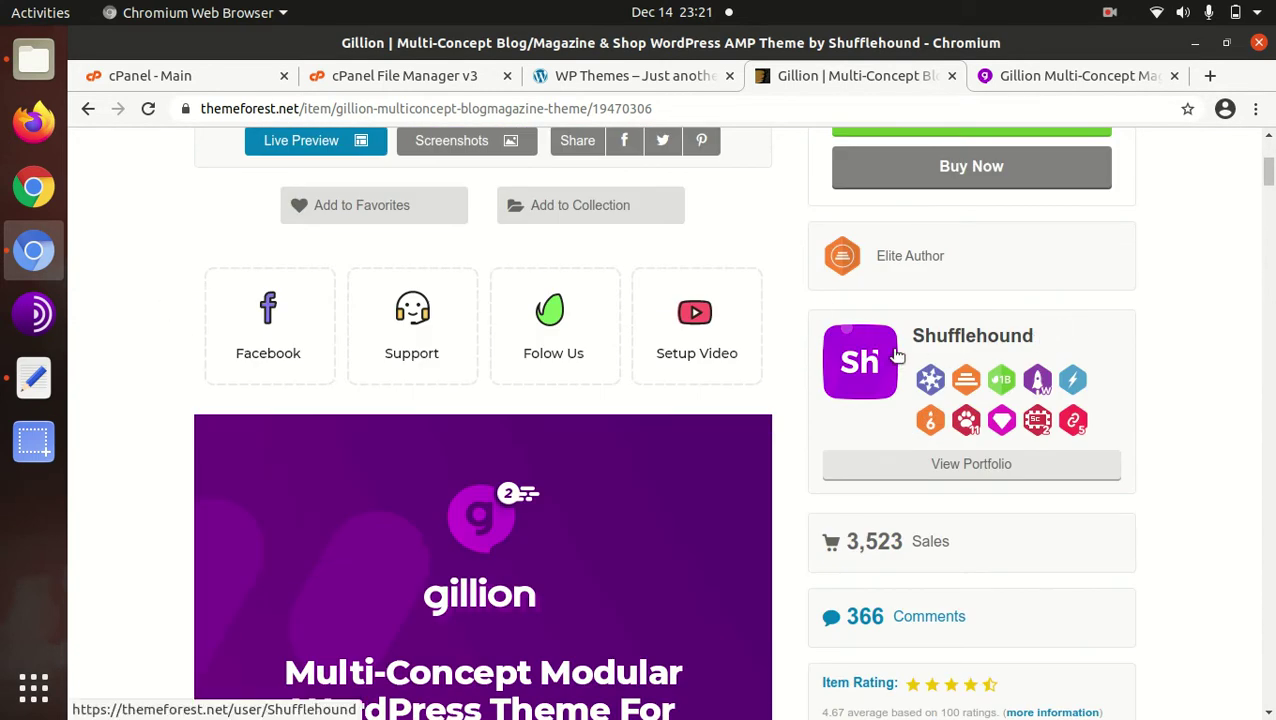
# Step: Examine the theme's sales details and highlight its creation date and last update date on the ThemeForest page
pyautogui.moveTo(988, 273); pyautogui.dragTo(848, 262)
pyautogui.scroll(-6, 1084, 398)
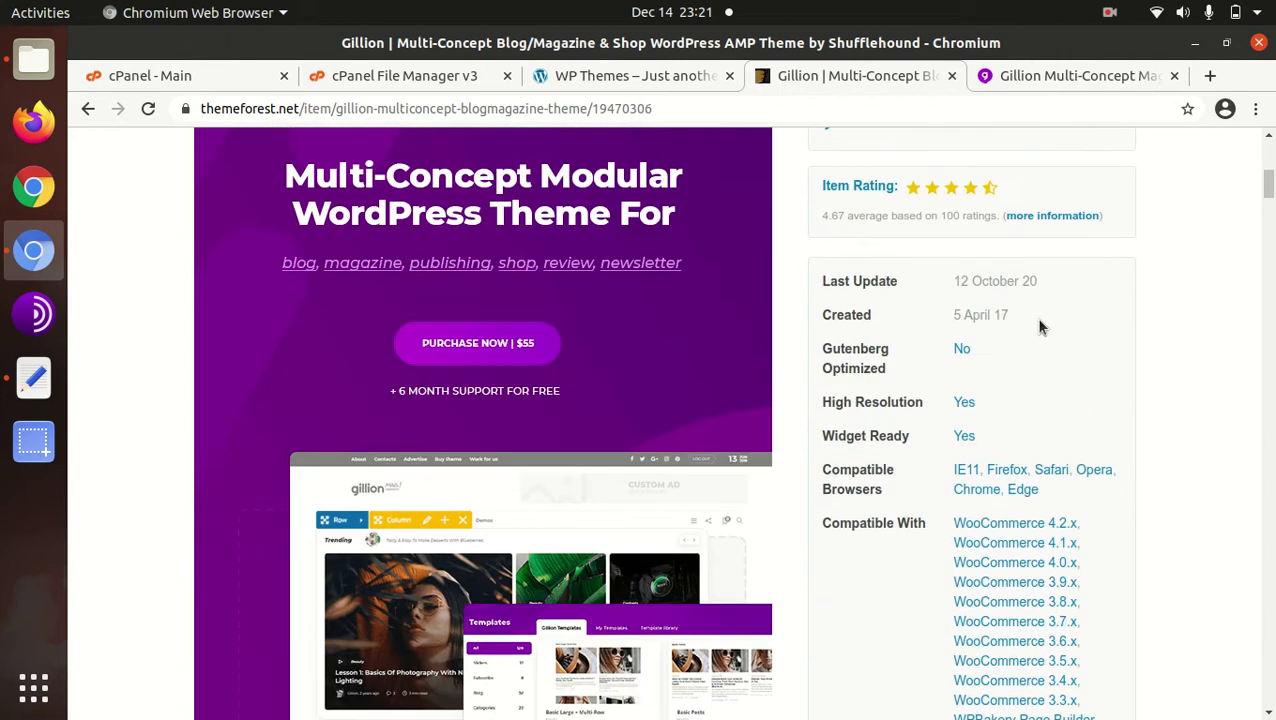
pyautogui.moveTo(1036, 317); pyautogui.dragTo(960, 312)
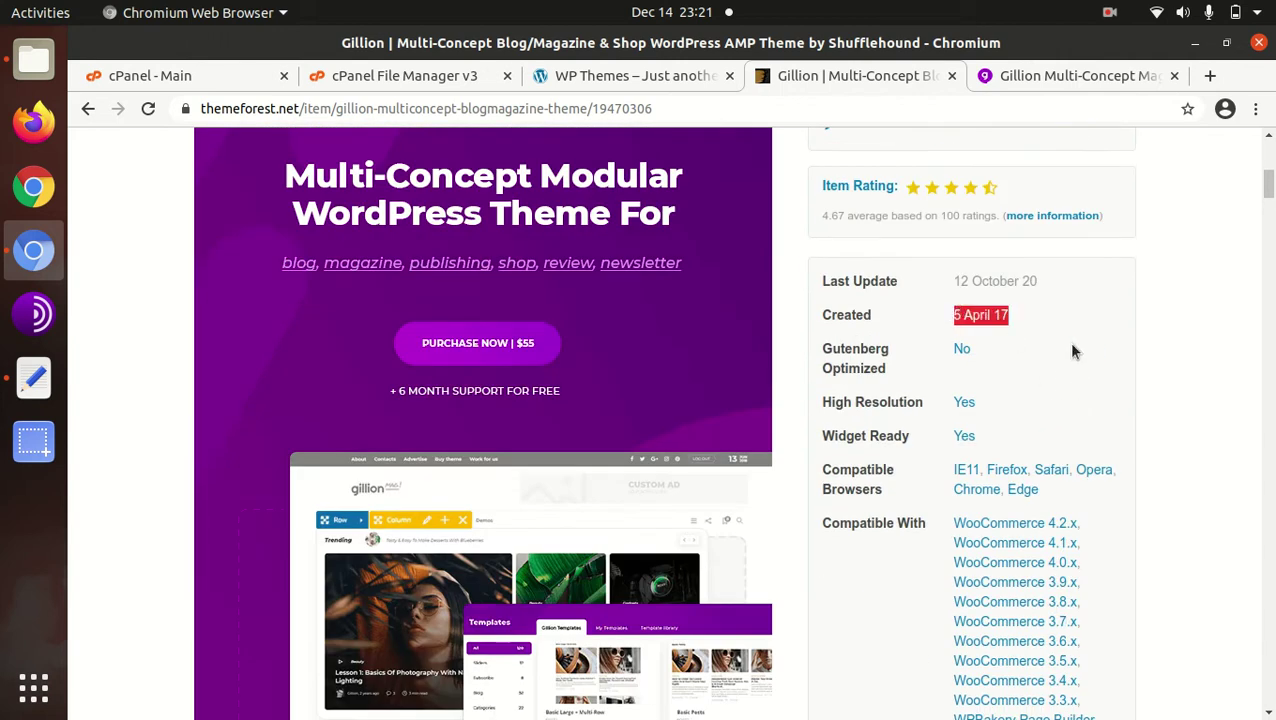
pyautogui.moveTo(1050, 283); pyautogui.dragTo(960, 279)
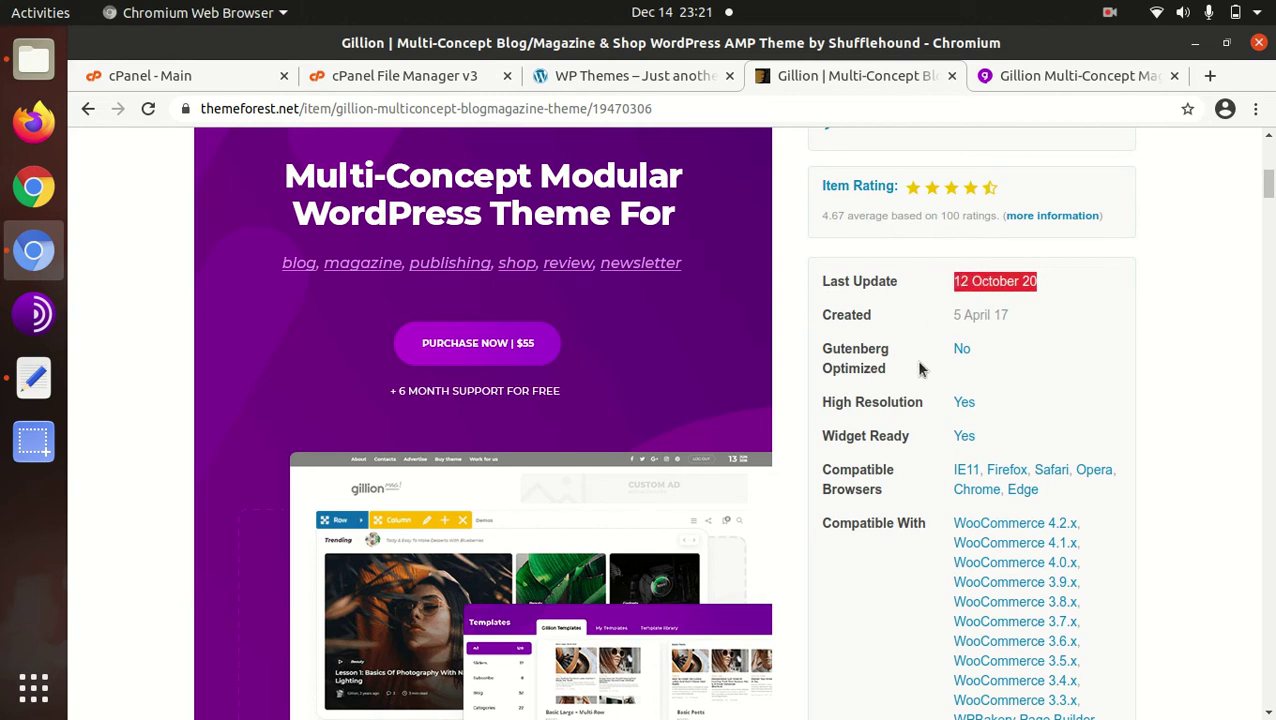
pyautogui.scroll(10, 920, 368)
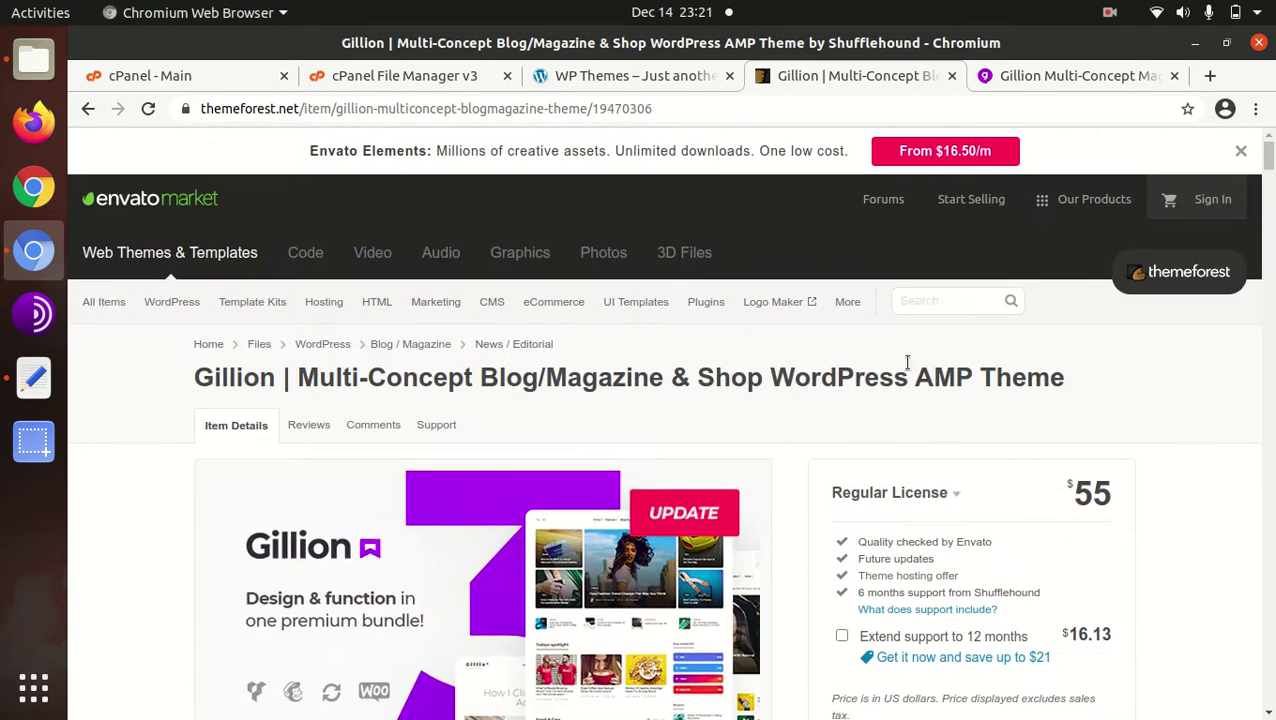
# Step: Browse the single-click install demos on the Gillion preview site and open the News demo
pyautogui.click(1008, 78)
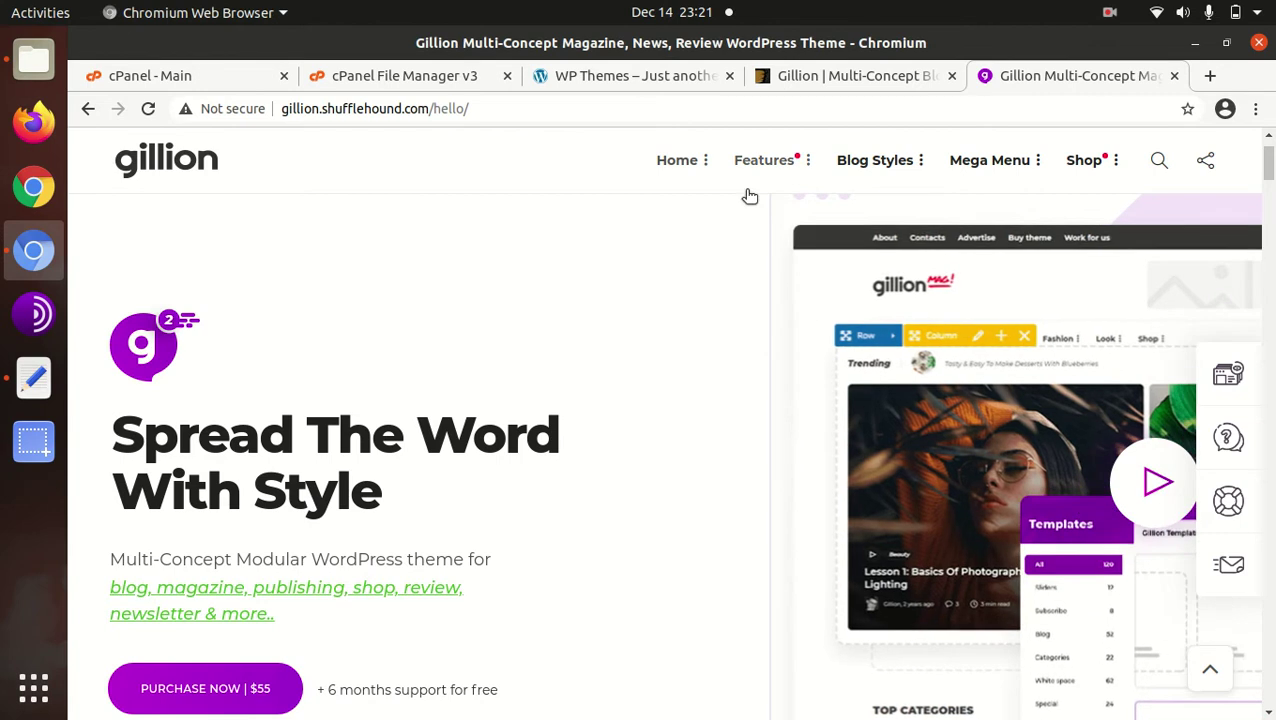
pyautogui.moveTo(686, 167)
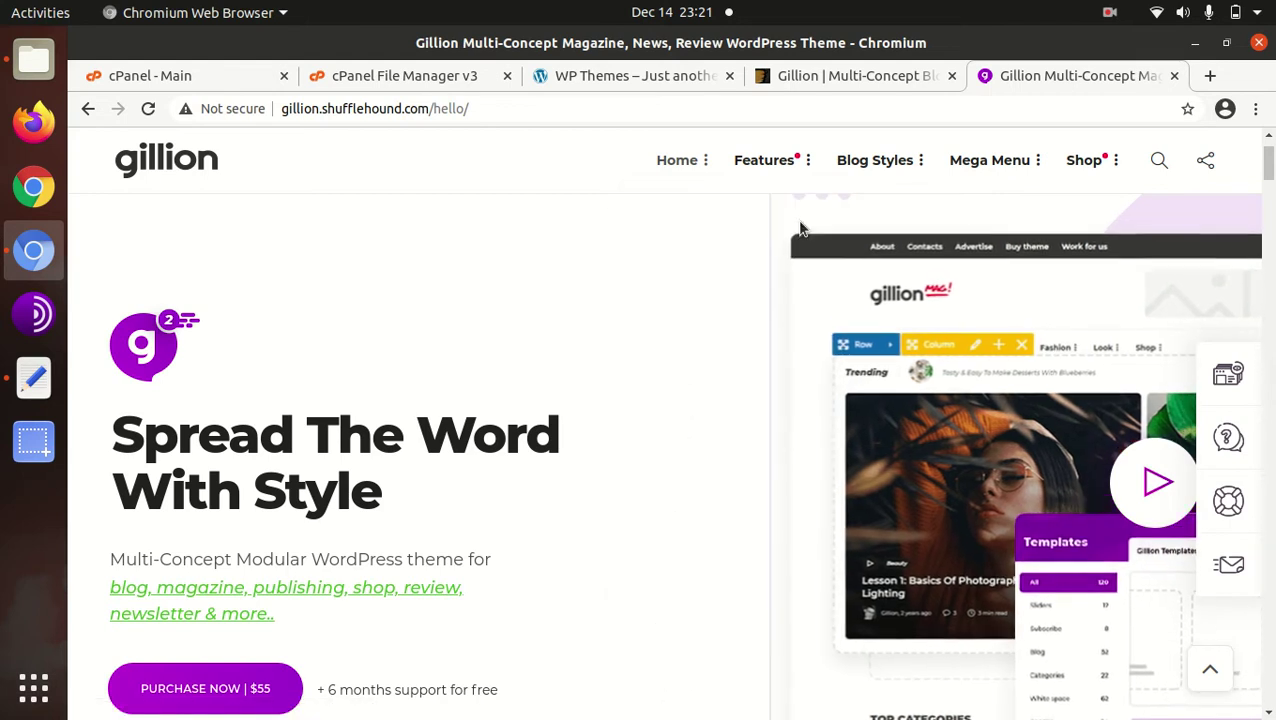
pyautogui.scroll(-7, 590, 245)
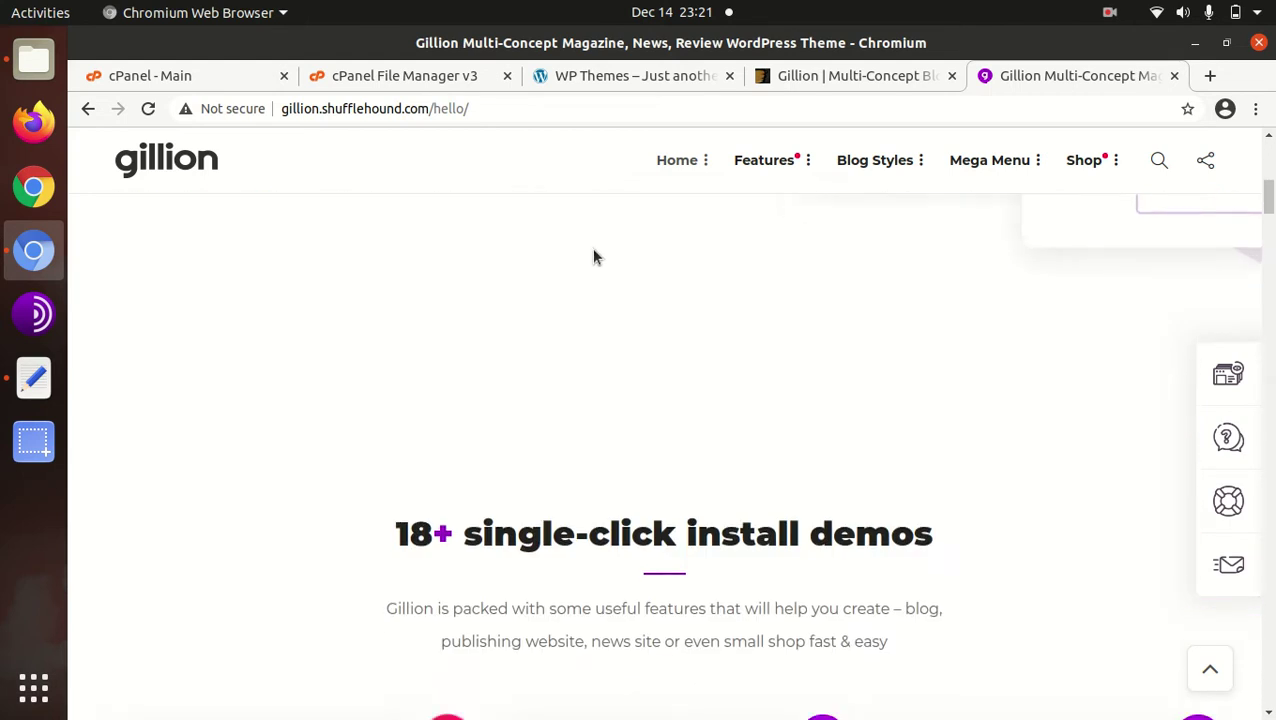
pyautogui.scroll(-5, 560, 270)
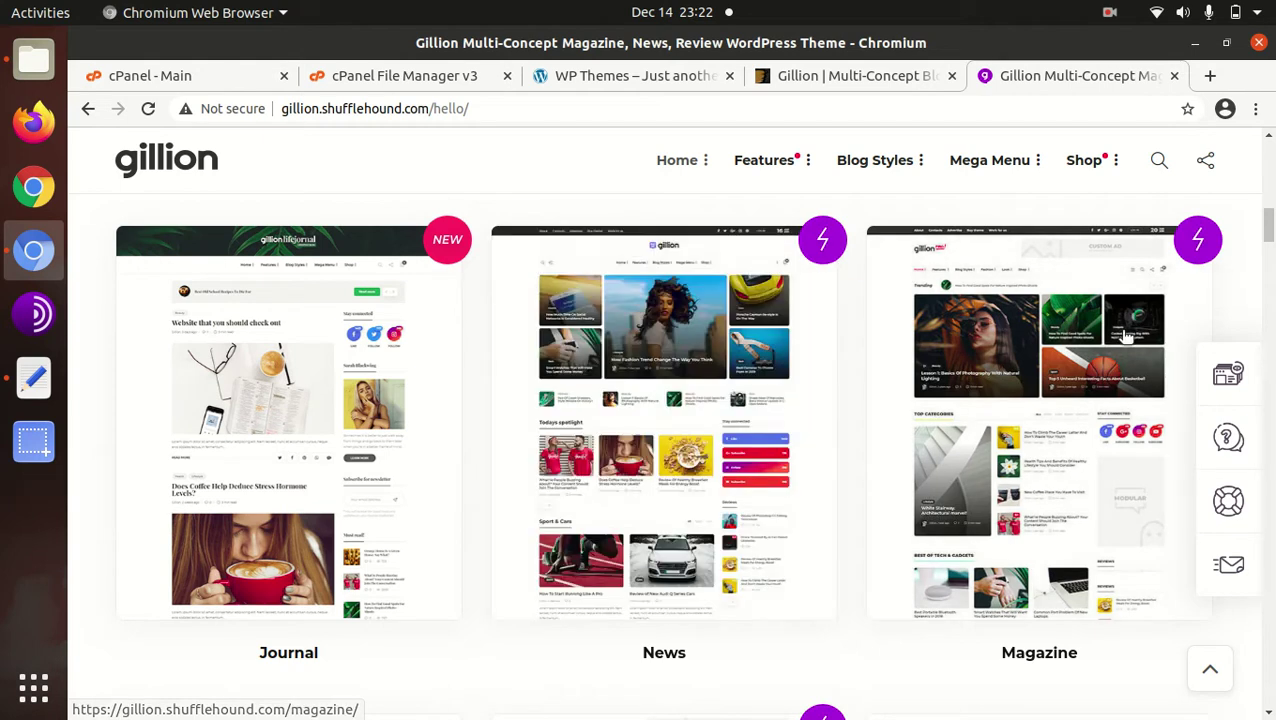
pyautogui.scroll(-2, 1100, 300)
pyautogui.scroll(-2, 743, 302)
pyautogui.scroll(-2, 1100, 388)
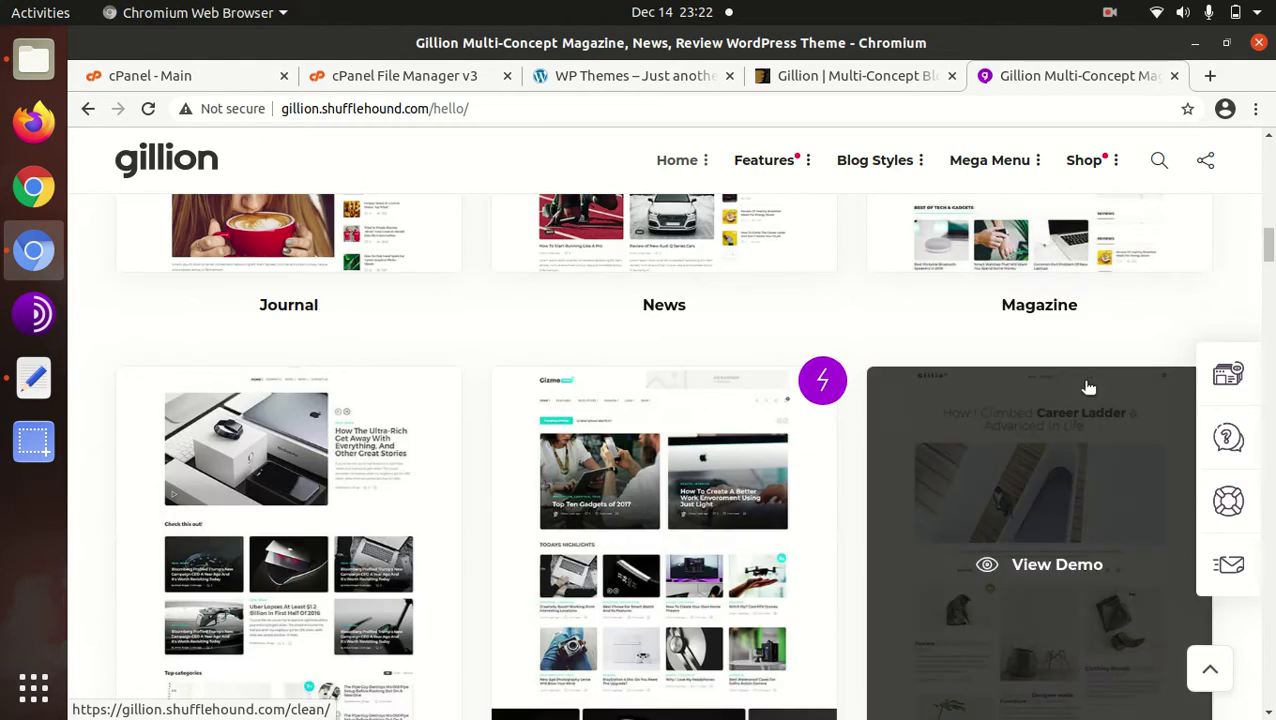
pyautogui.scroll(3, 738, 420)
pyautogui.scroll(1, 740, 428)
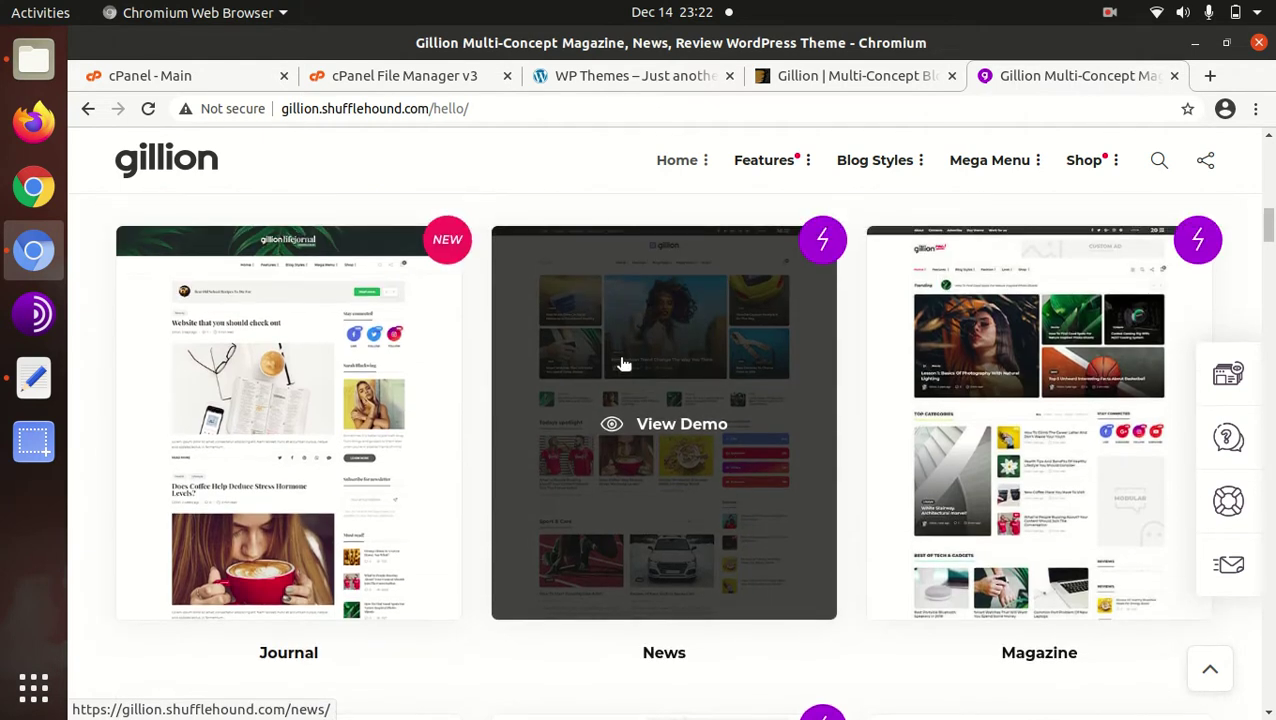
pyautogui.click(654, 360)
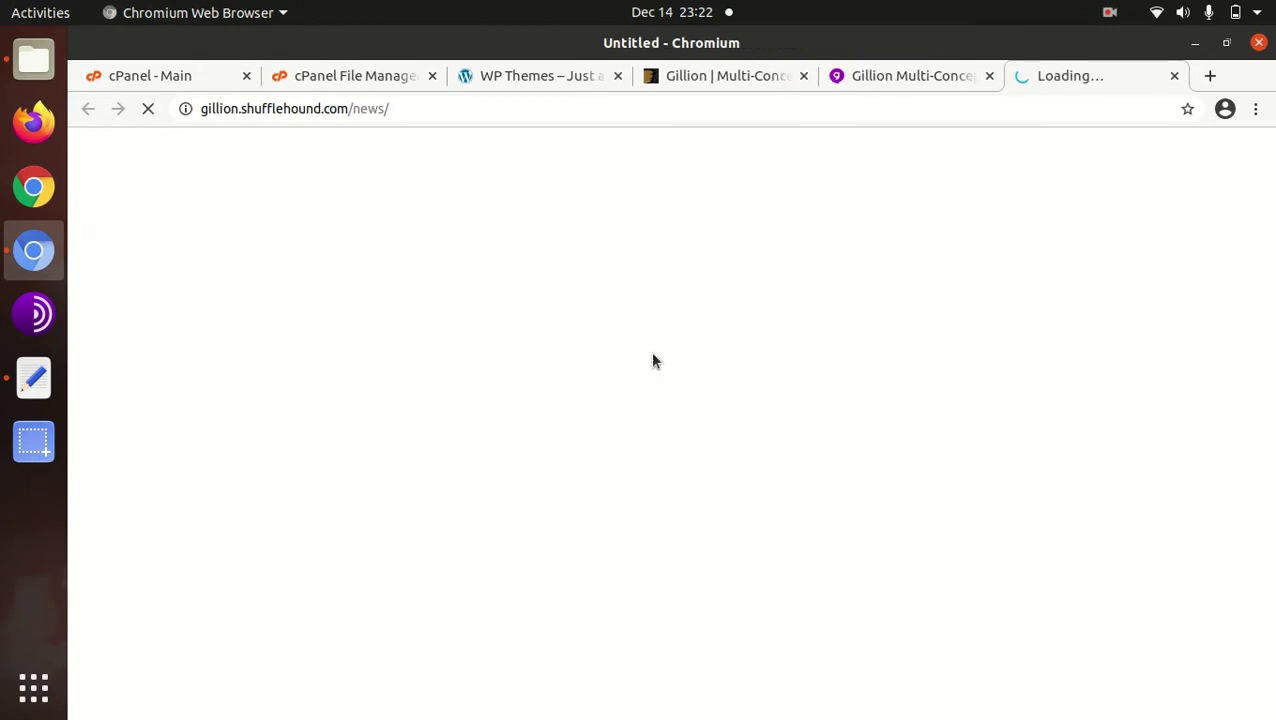
# Step: Return to the ThemeForest item page and highlight the word AMP in the theme's title
pyautogui.click(716, 80)
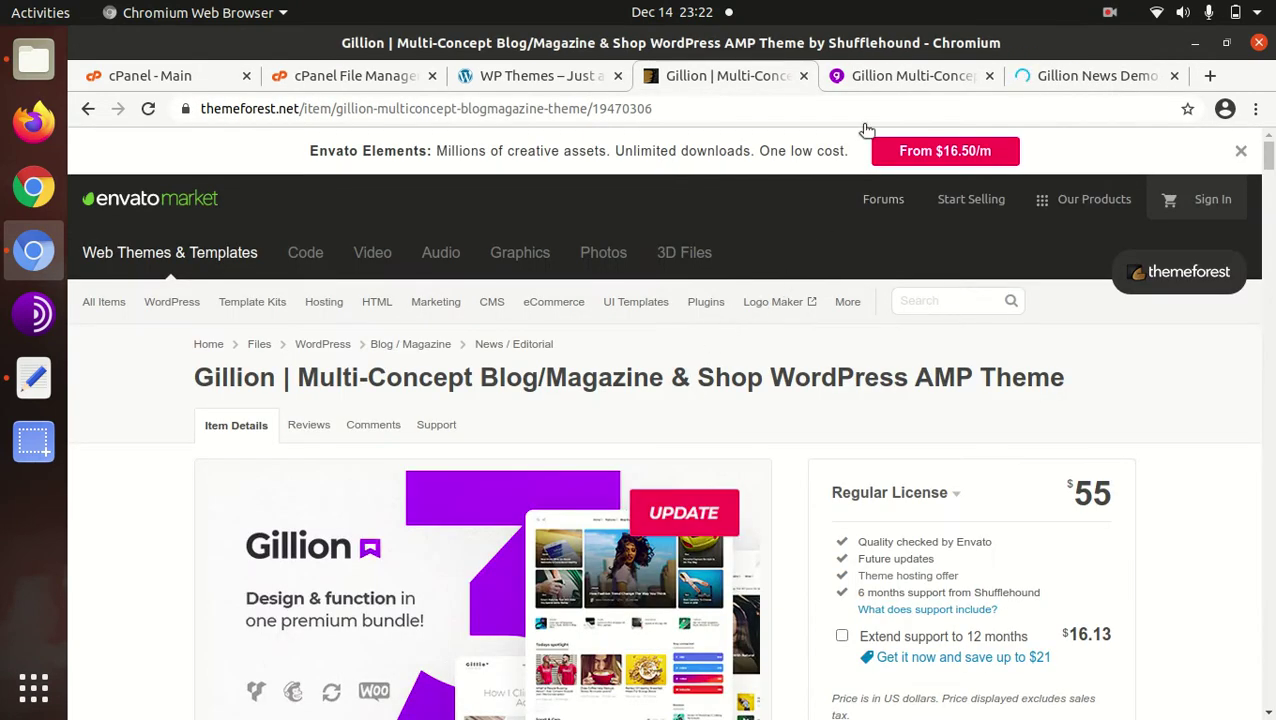
pyautogui.click(873, 80)
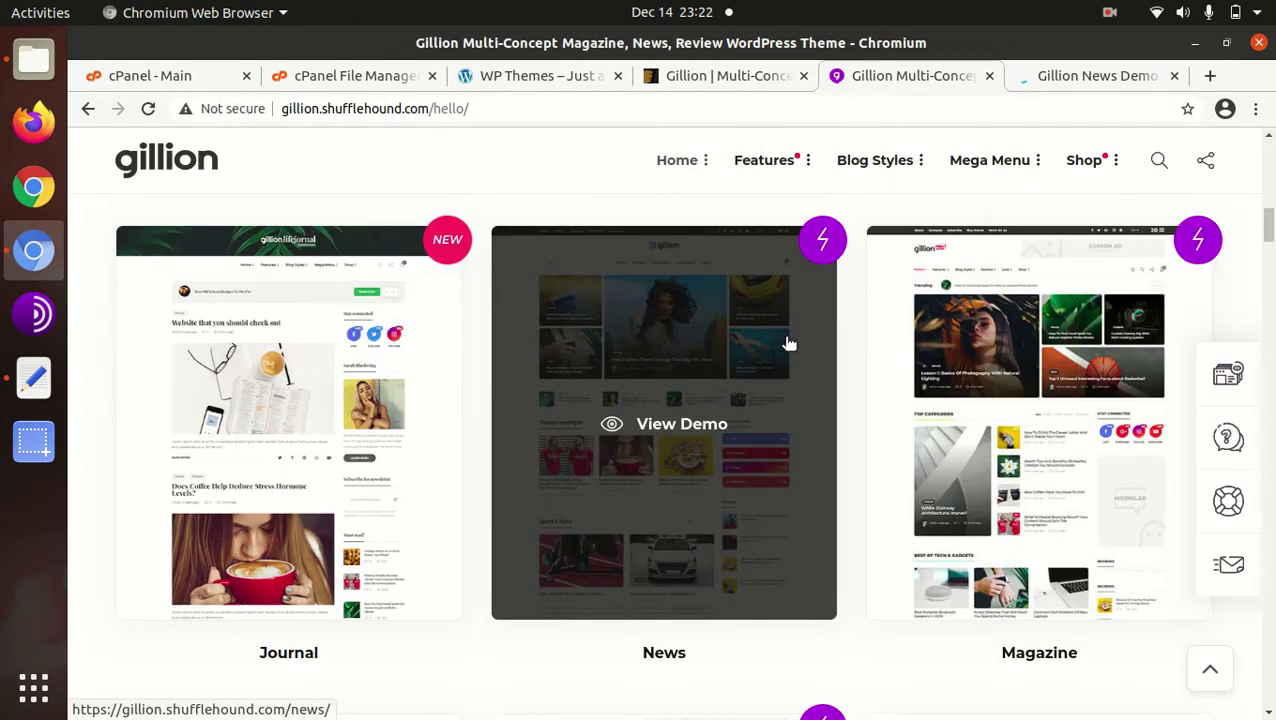
pyautogui.scroll(5, 752, 316)
pyautogui.click(708, 80)
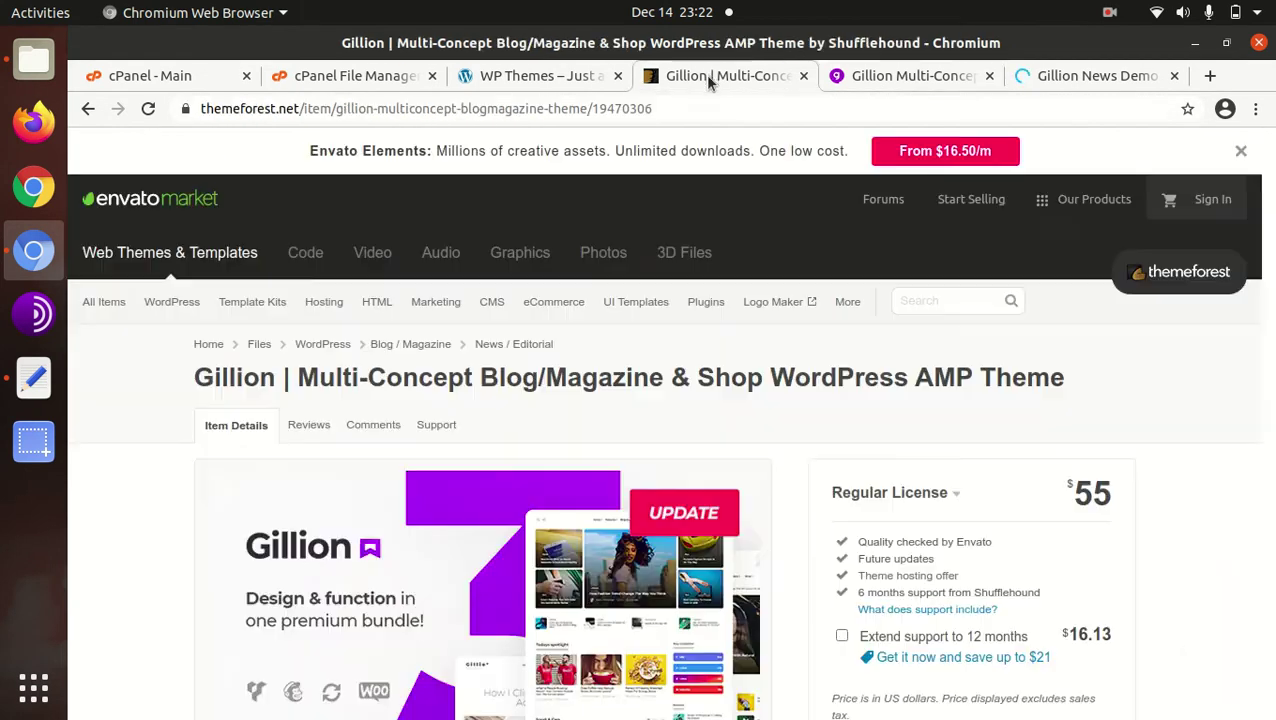
pyautogui.moveTo(916, 373); pyautogui.dragTo(970, 373)
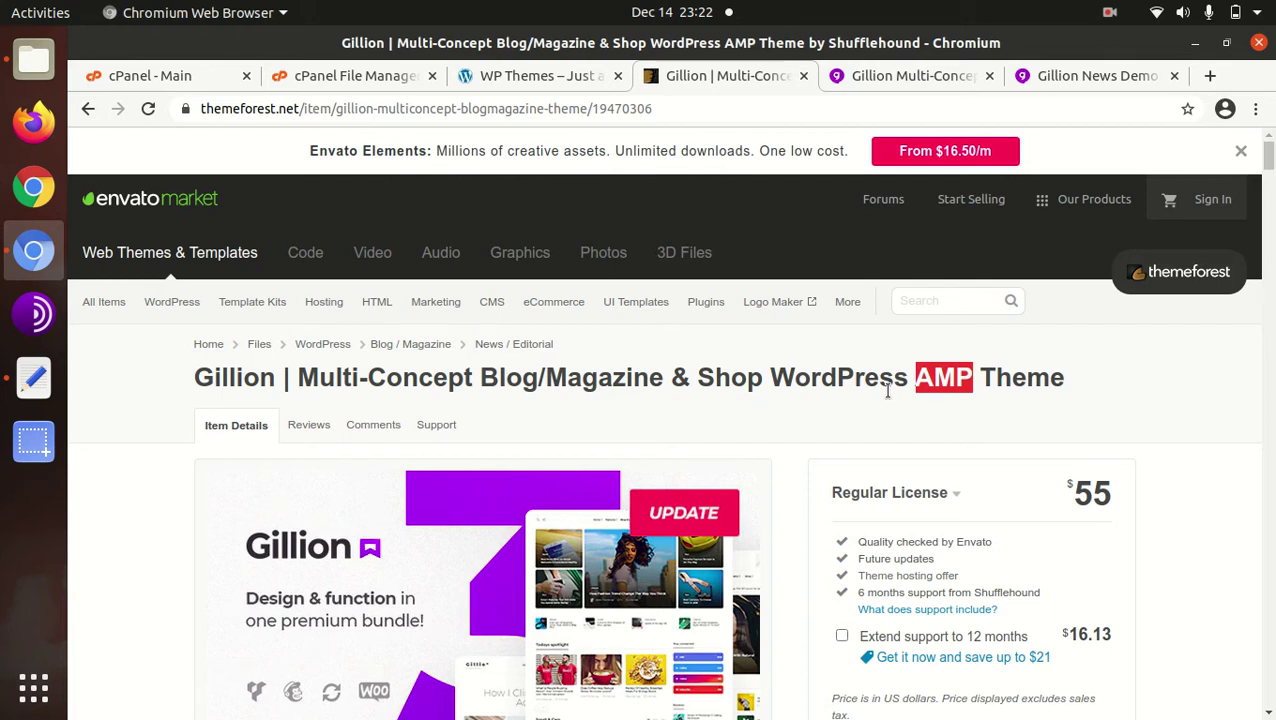
# Step: Compare the Journal, News and Magazine demo previews on the Gillion preview site
pyautogui.click(878, 77)
pyautogui.scroll(-5, 743, 510)
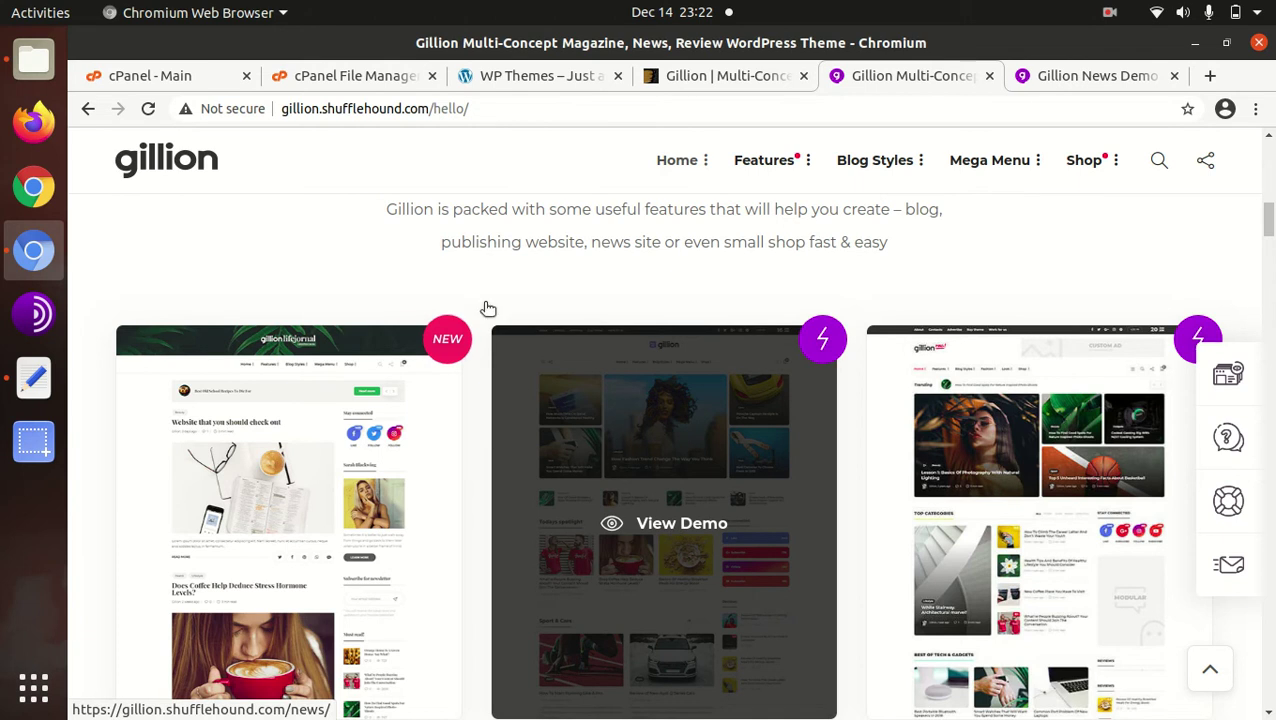
pyautogui.scroll(-3, 470, 300)
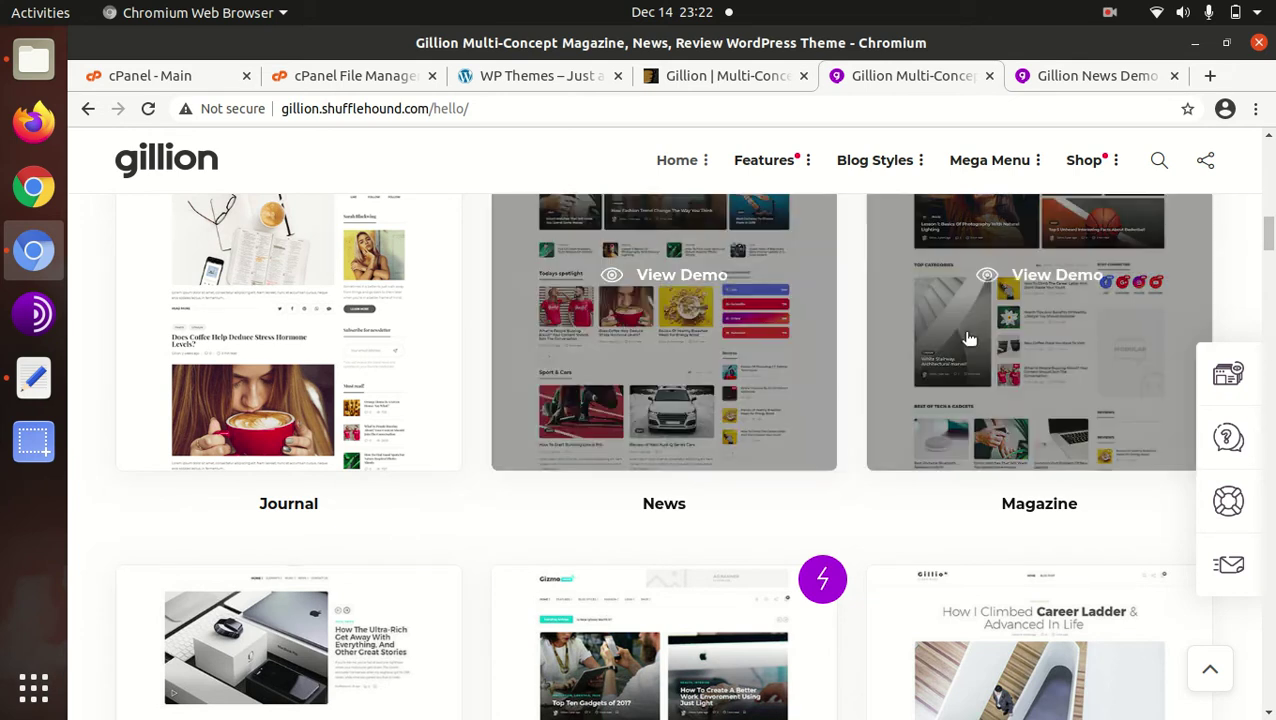
# Step: Look through the News demo's homepage, from the featured posts down to the Tech & Gadgets section
pyautogui.click(1103, 80)
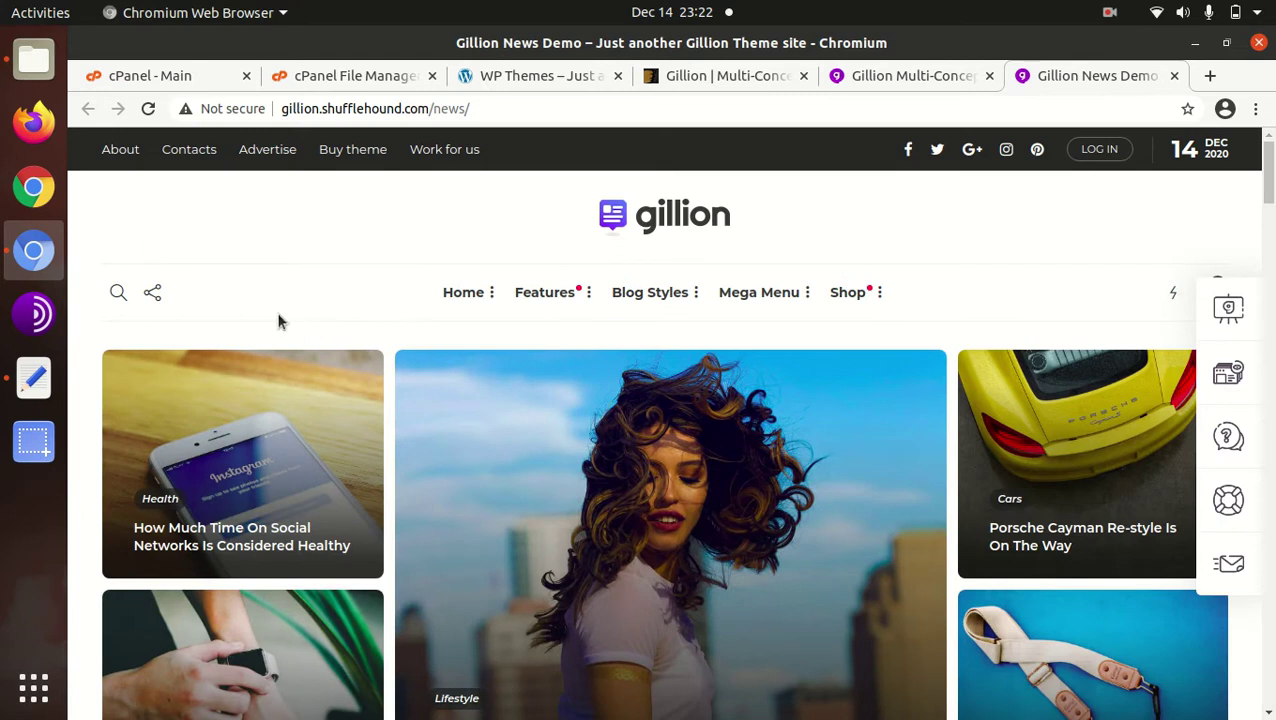
pyautogui.scroll(-2, 279, 320)
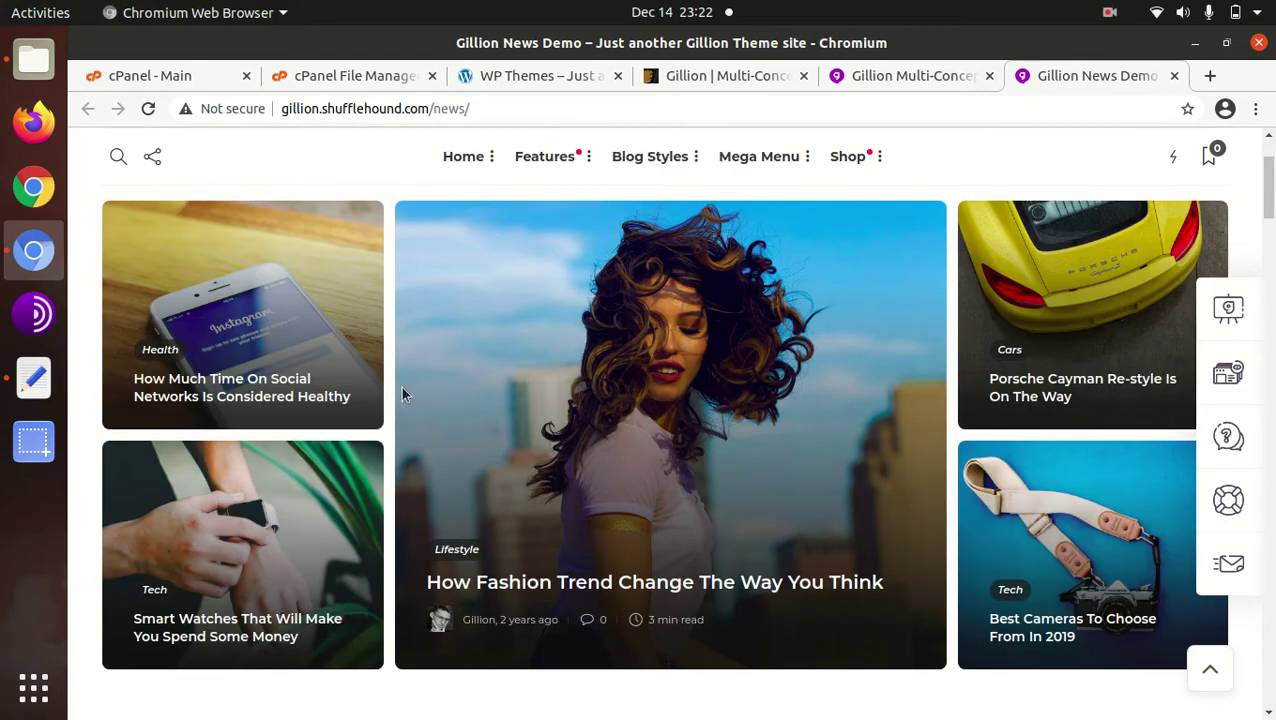
pyautogui.scroll(-4, 326, 436)
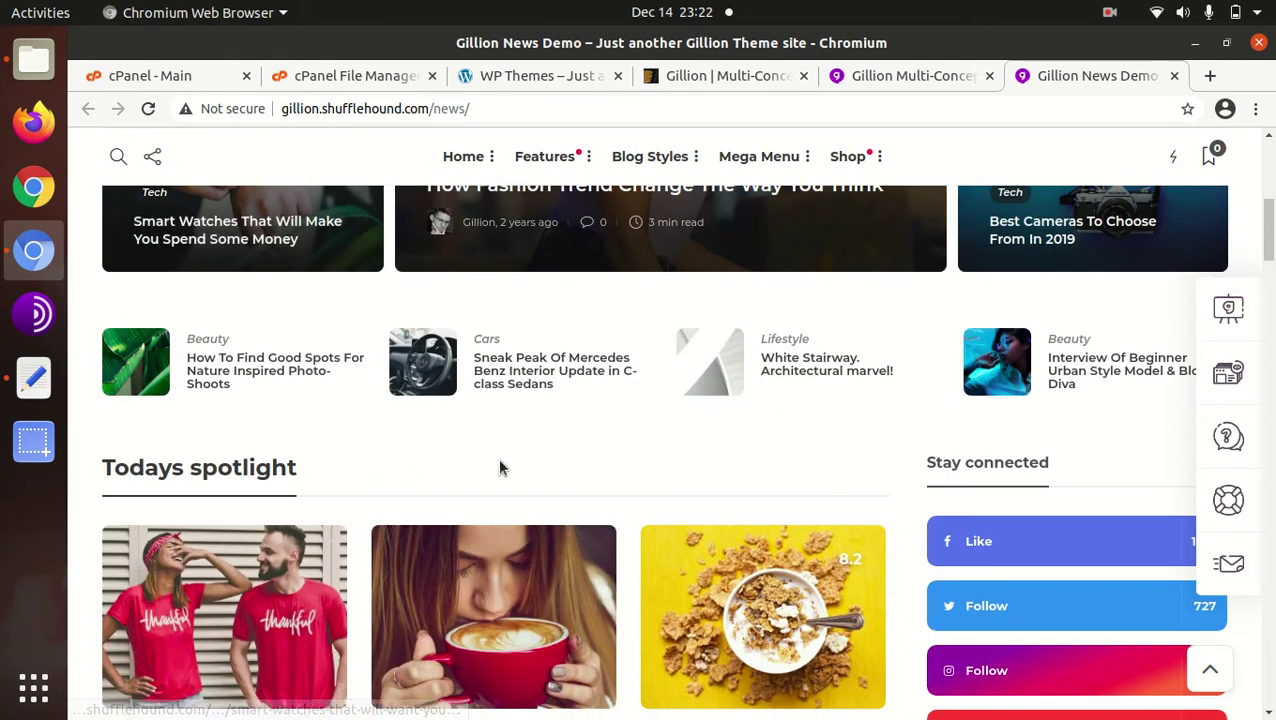
pyautogui.scroll(-6, 556, 392)
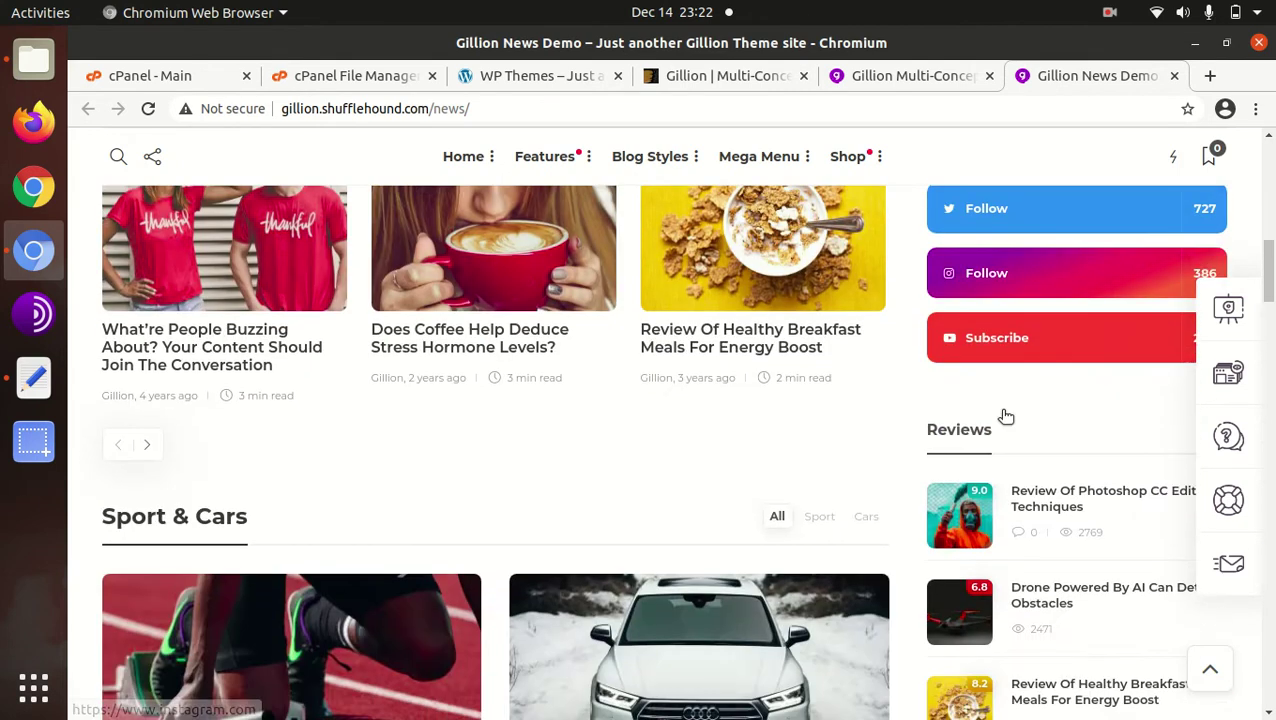
pyautogui.scroll(-10, 1004, 418)
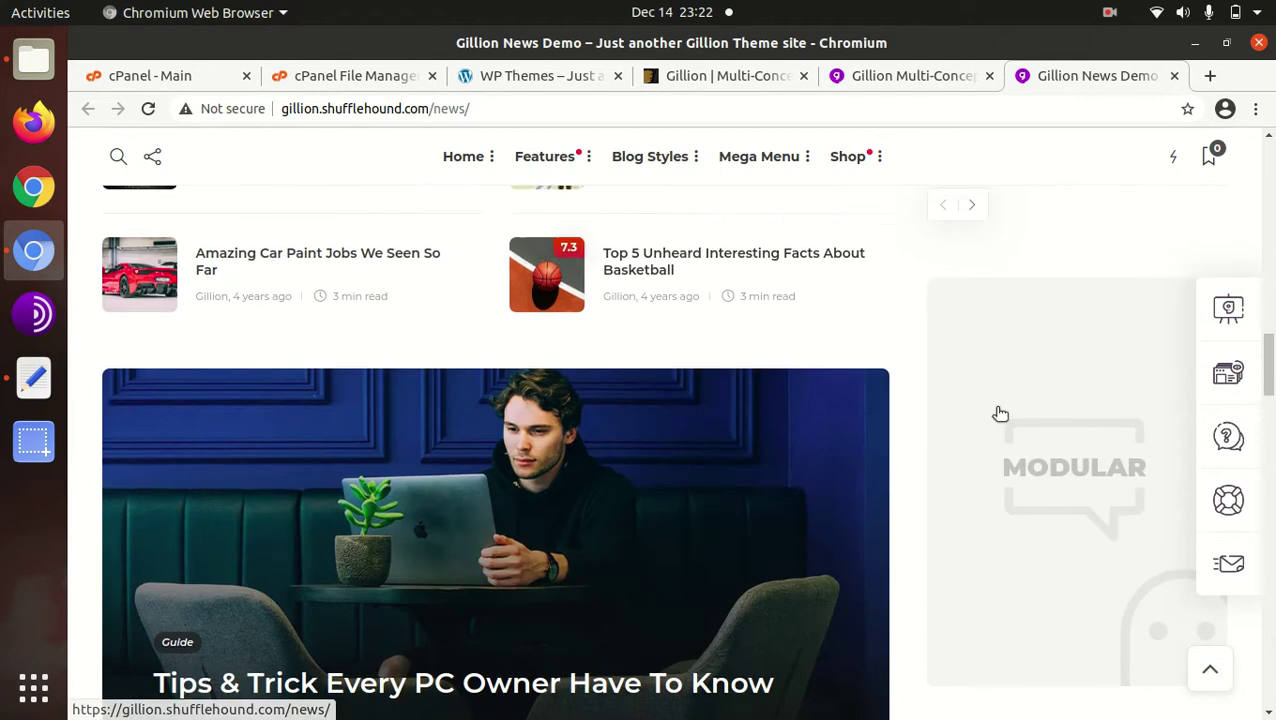
pyautogui.scroll(-3, 975, 418)
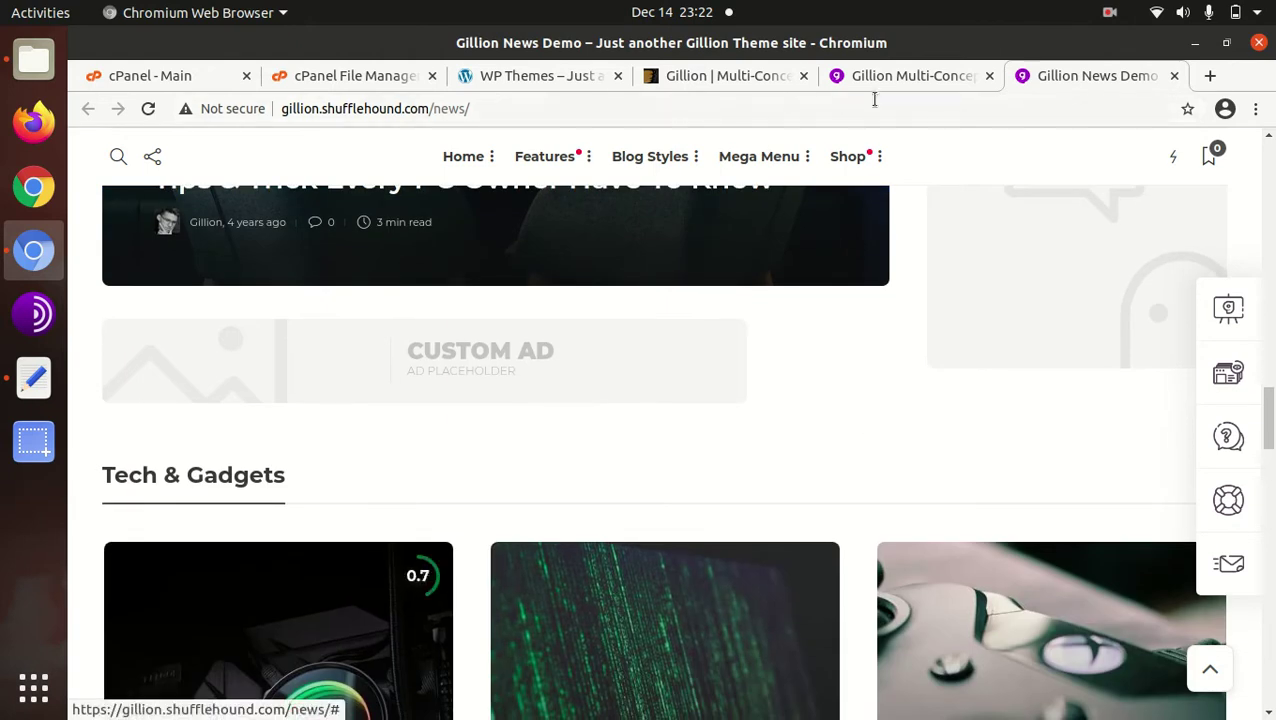
# Step: Go back to the Gillion demo gallery and open the Tech demo
pyautogui.click(871, 88)
pyautogui.scroll(-2, 1017, 323)
pyautogui.scroll(-3, 1017, 323)
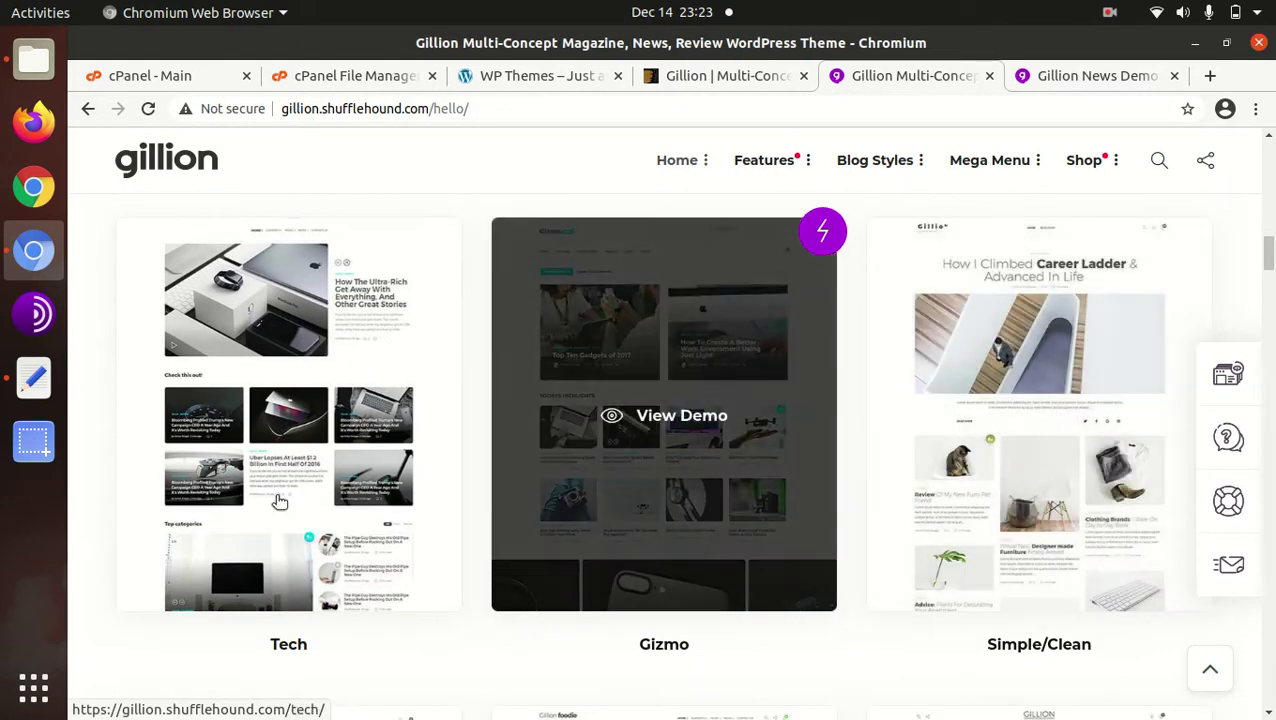
pyautogui.click(290, 407)
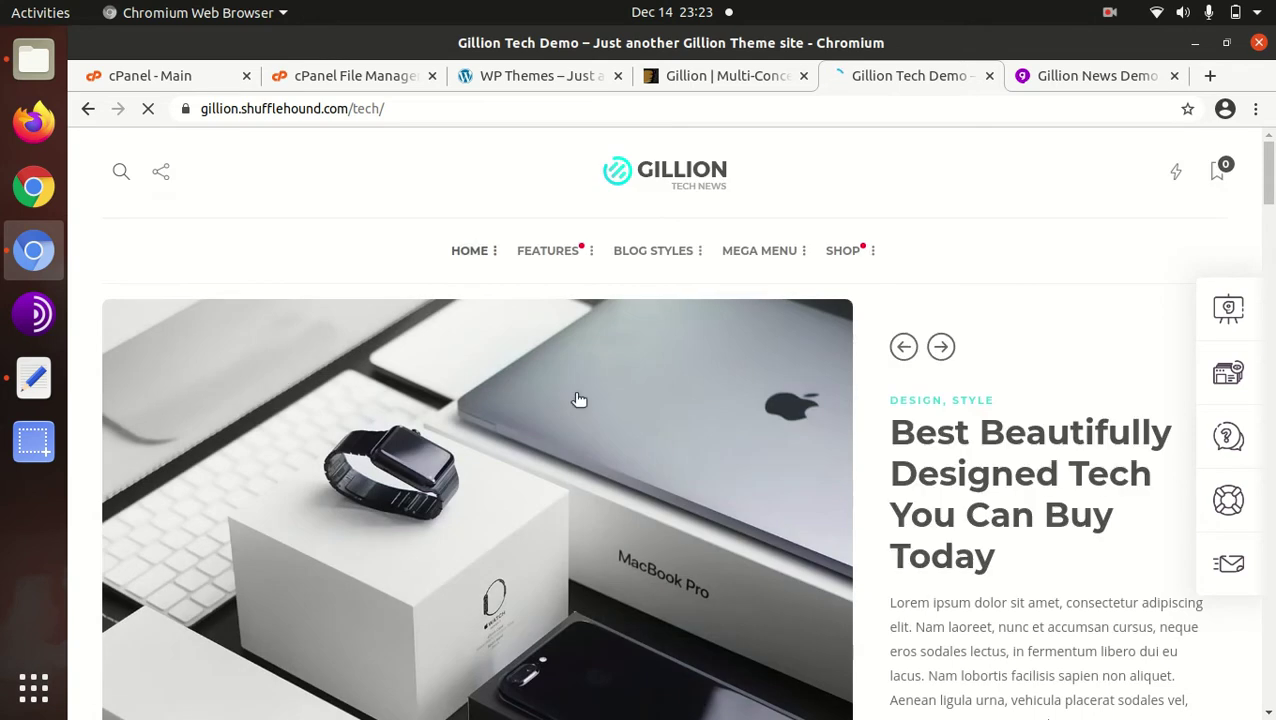
# Step: Examine the Tech demo's homepage layout, from the featured article through Top categories down to Latest Posts
pyautogui.scroll(-2, 810, 408)
pyautogui.scroll(-10, 811, 412)
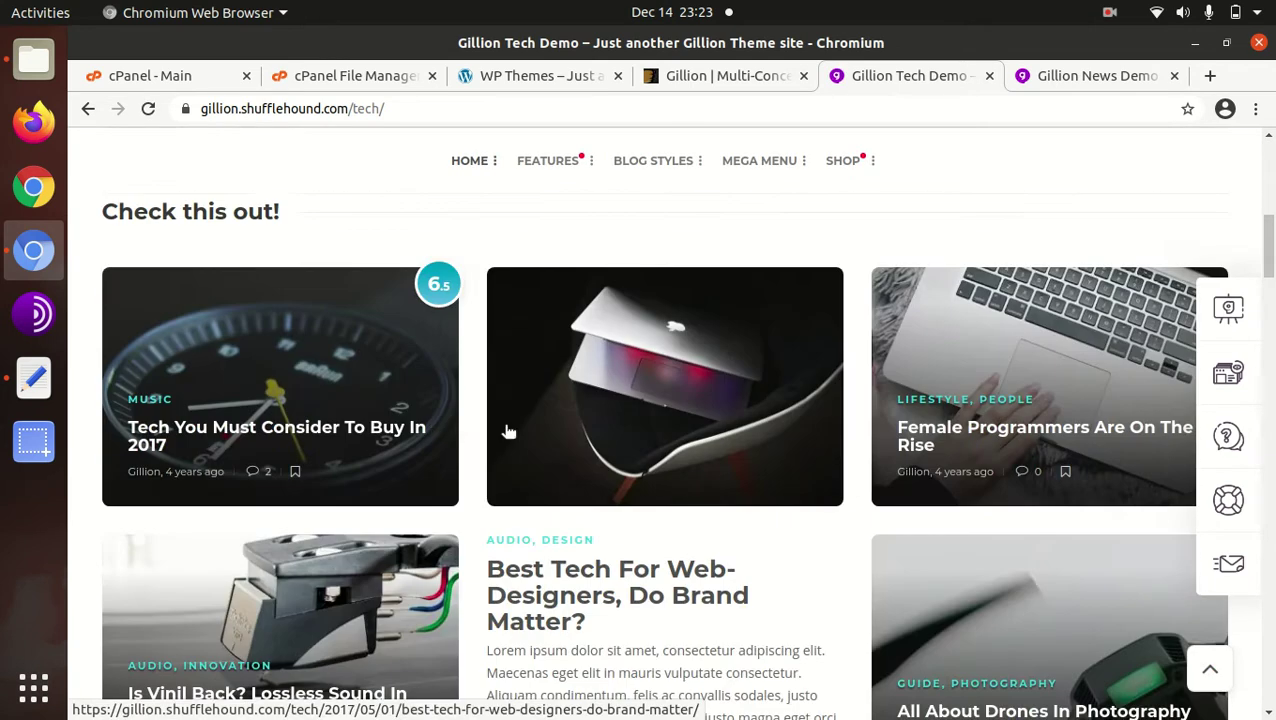
pyautogui.scroll(-2, 823, 440)
pyautogui.scroll(-6, 819, 431)
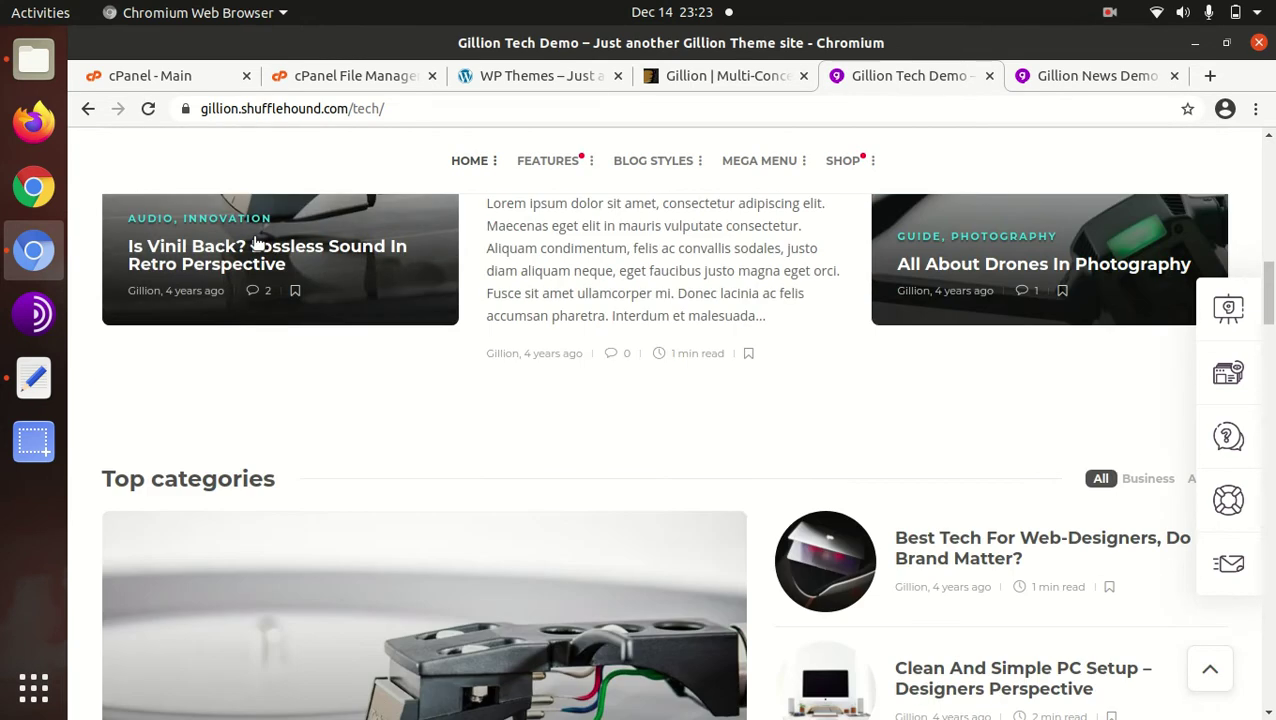
pyautogui.scroll(-4, 483, 276)
pyautogui.scroll(-3, 880, 416)
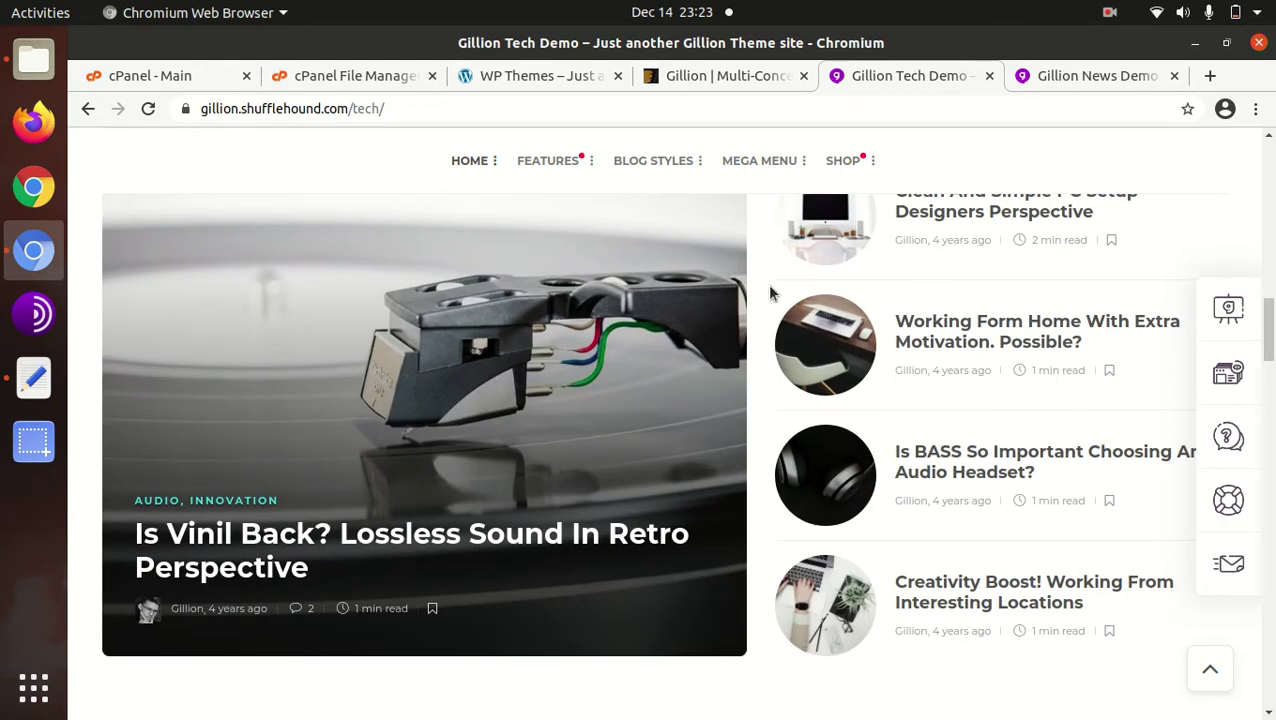
pyautogui.scroll(-10, 802, 292)
pyautogui.scroll(-3, 657, 438)
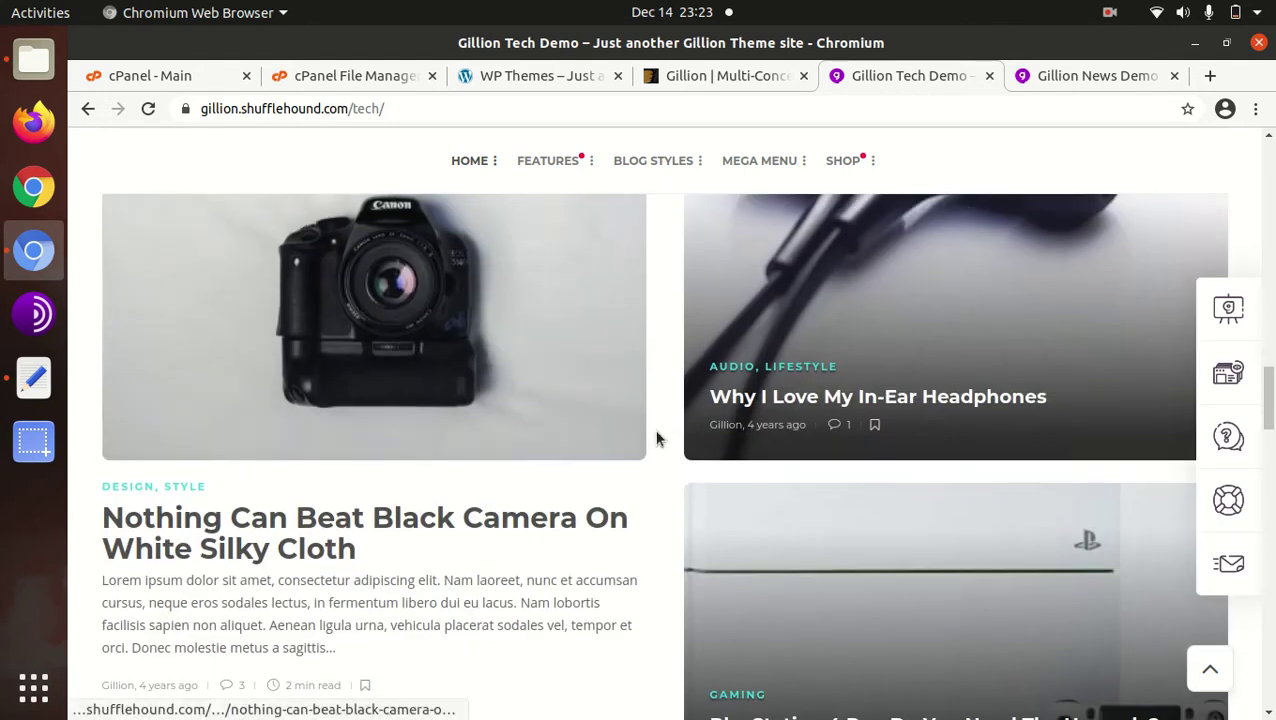
pyautogui.scroll(-6, 657, 438)
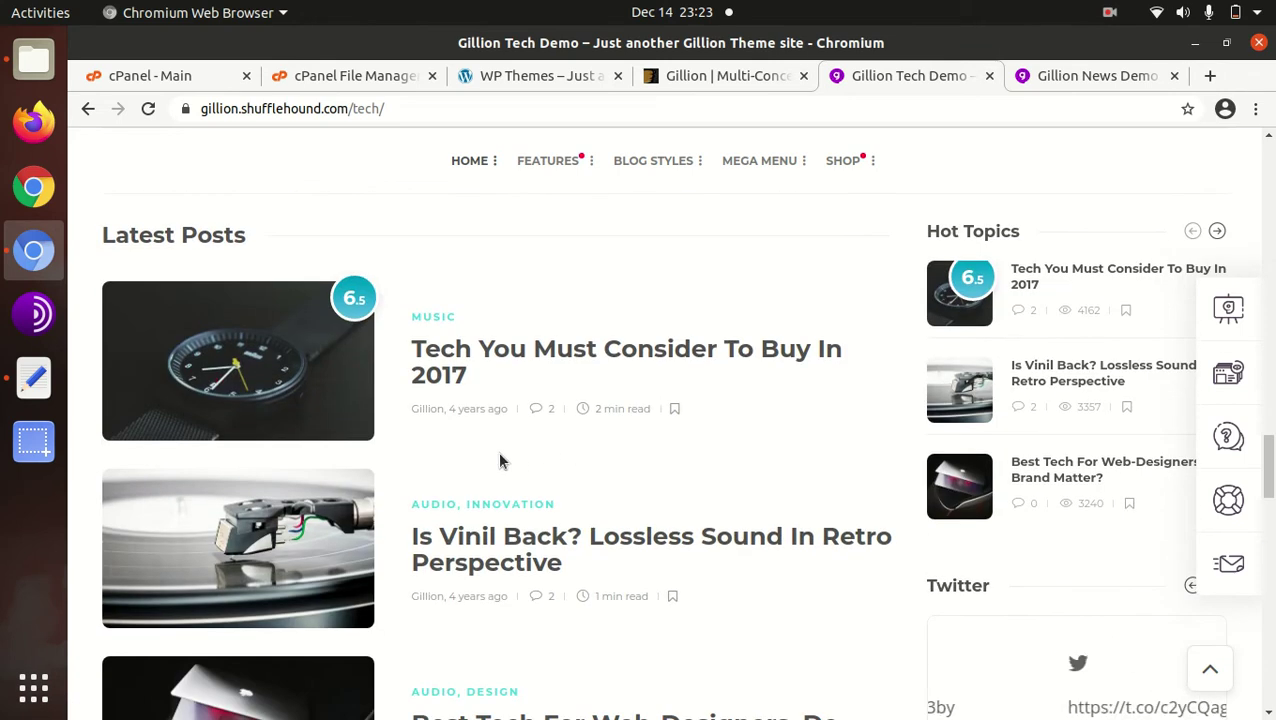
# Step: Look through the rest of the Tech demo's Latest Posts down to the page numbers, and return to the demo gallery
pyautogui.scroll(-10, 663, 386)
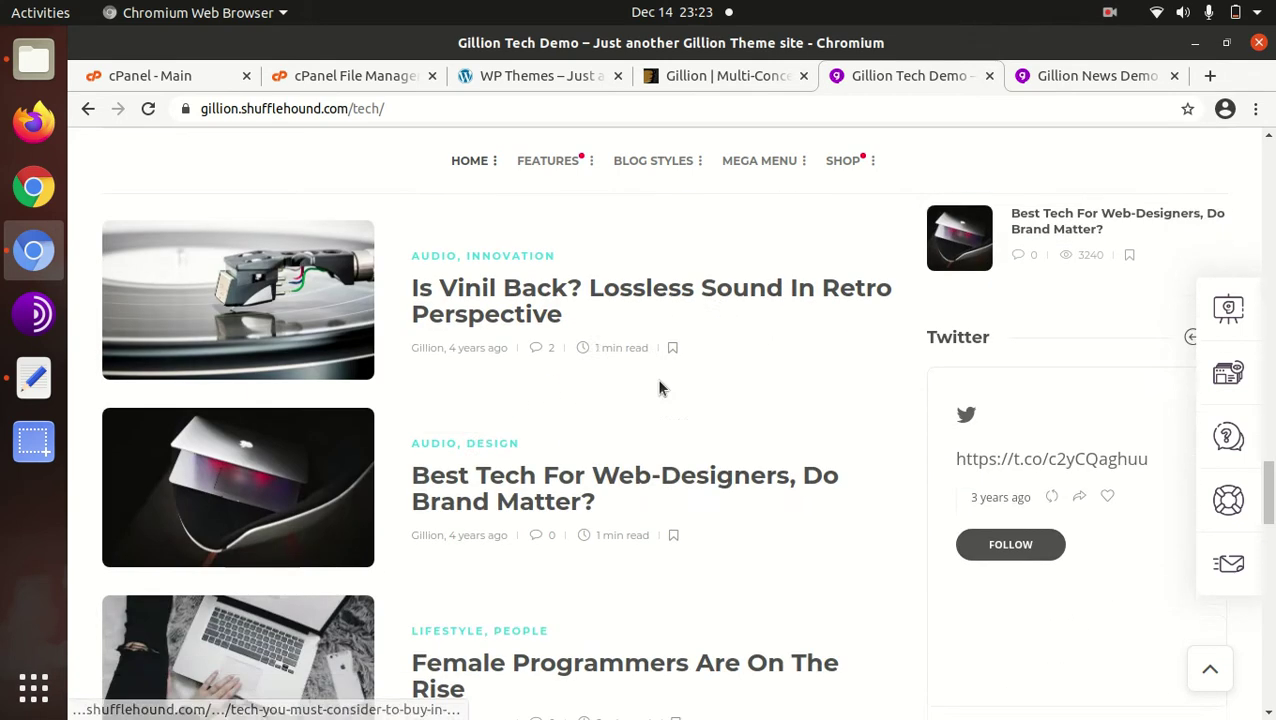
pyautogui.scroll(-3, 657, 388)
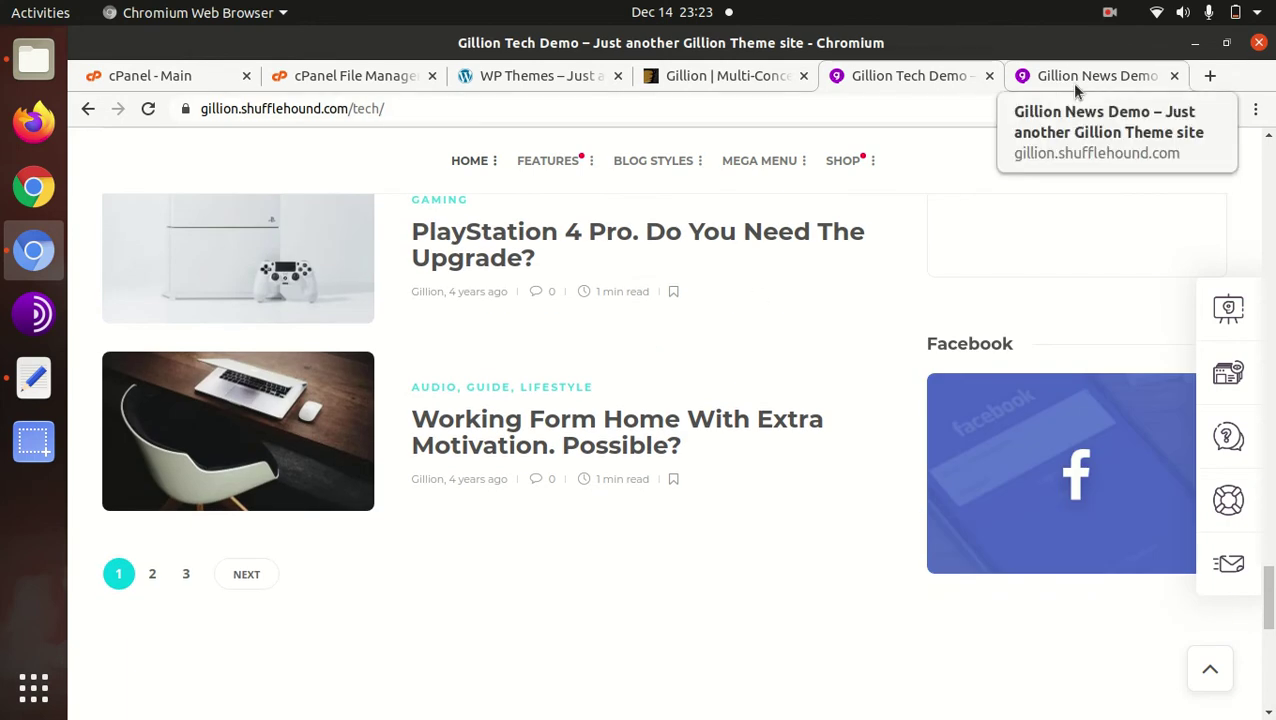
pyautogui.click(88, 109)
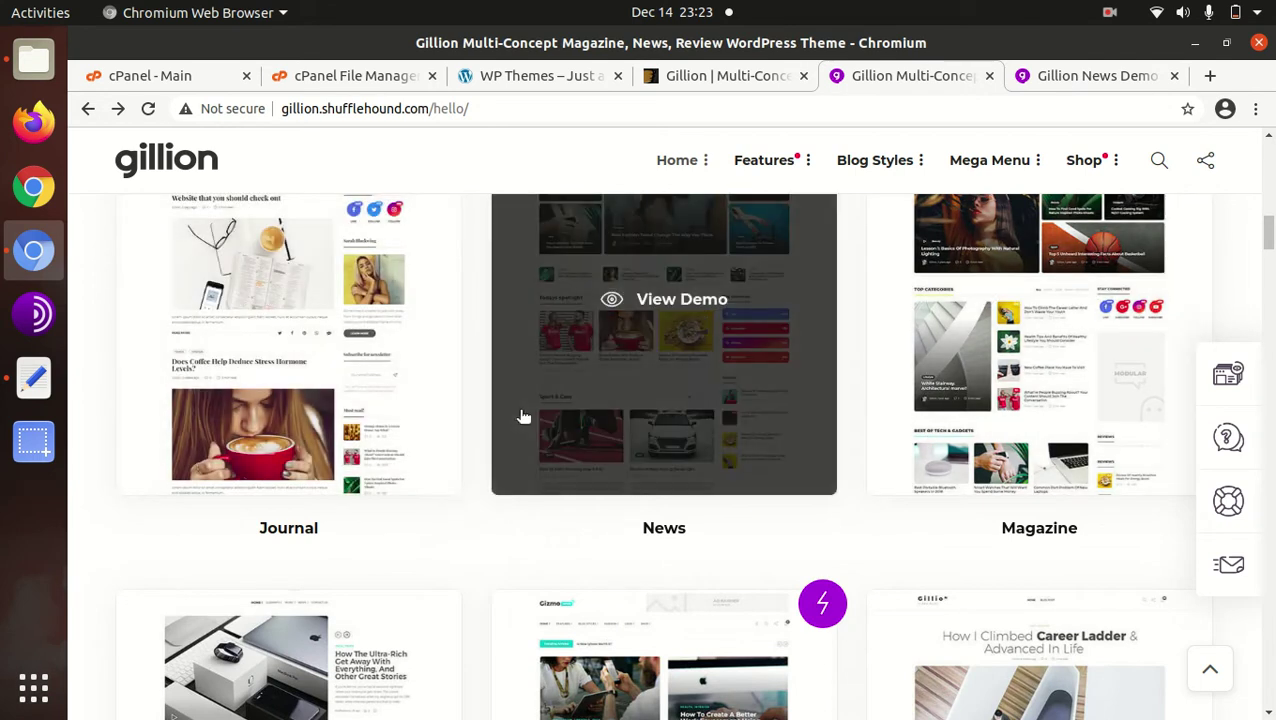
# Step: Examine the demo gallery's upper rows, from Journal, News and Magazine through Tech, Gizmo and Simple/Clean to Personal, Foodie and Lifestyle
pyautogui.scroll(2, 476, 413)
pyautogui.scroll(-5, 476, 413)
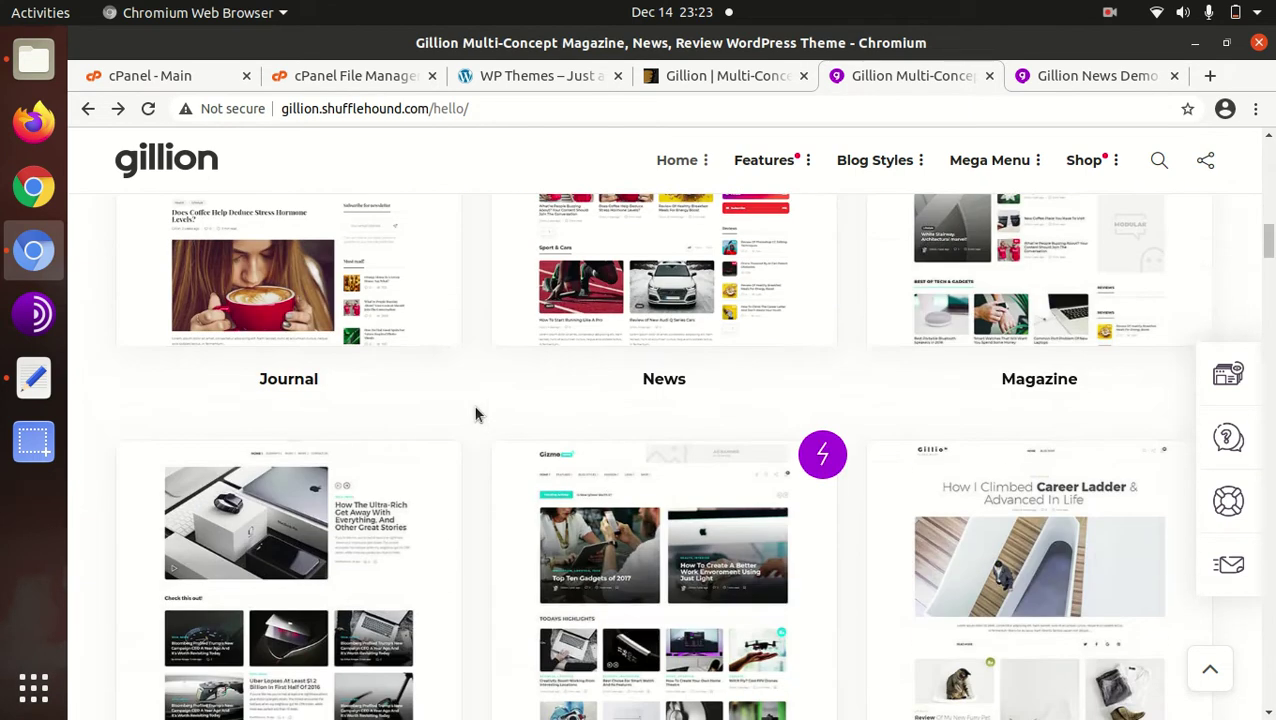
pyautogui.scroll(-5, 476, 413)
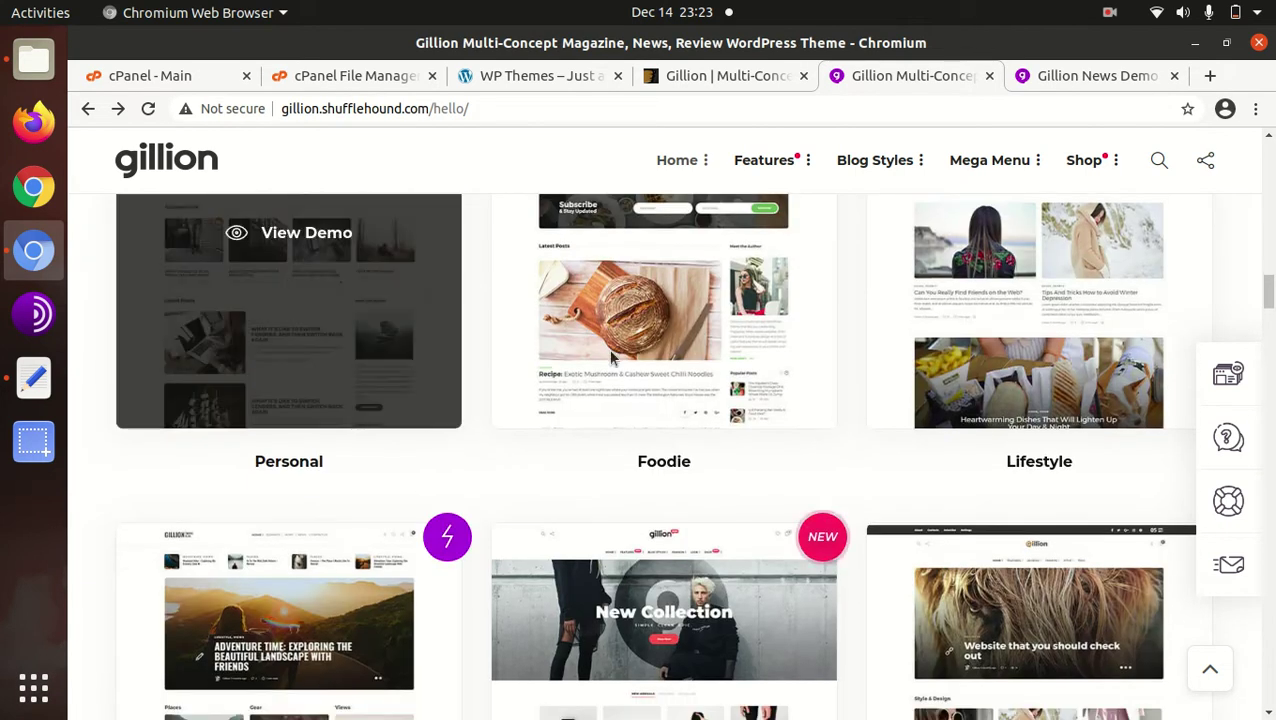
pyautogui.scroll(5, 751, 376)
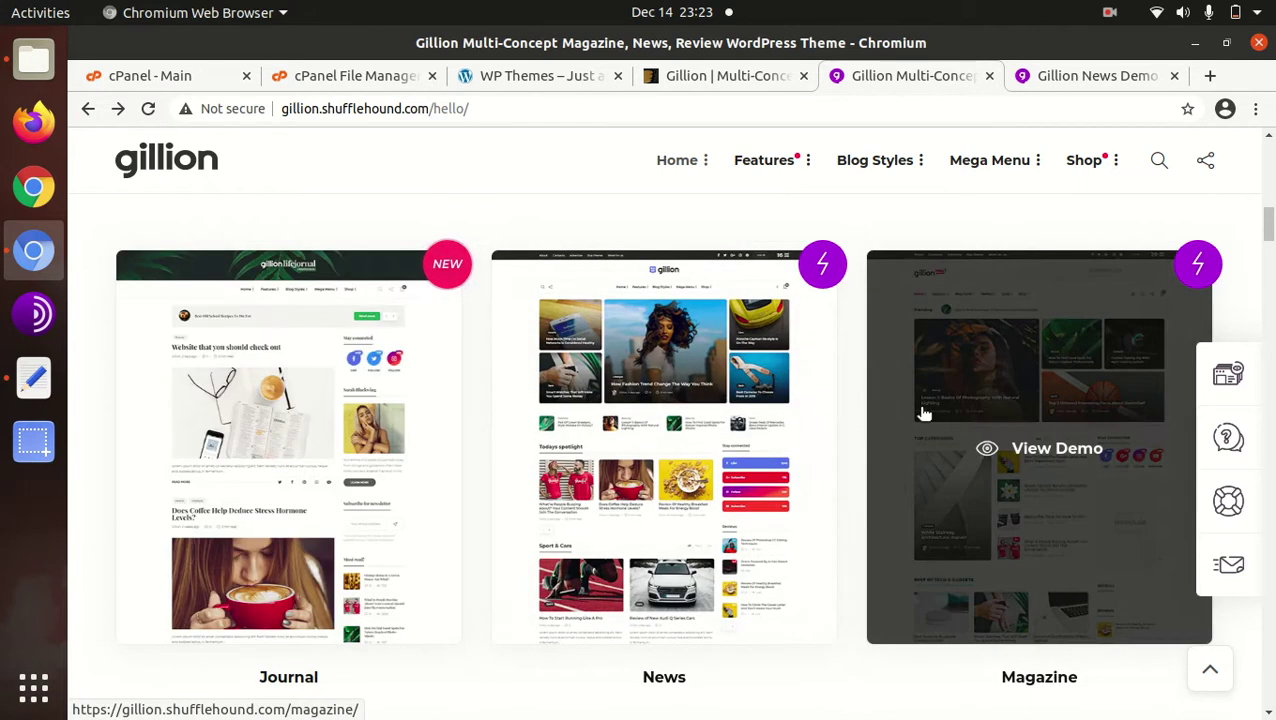
pyautogui.scroll(-3, 422, 433)
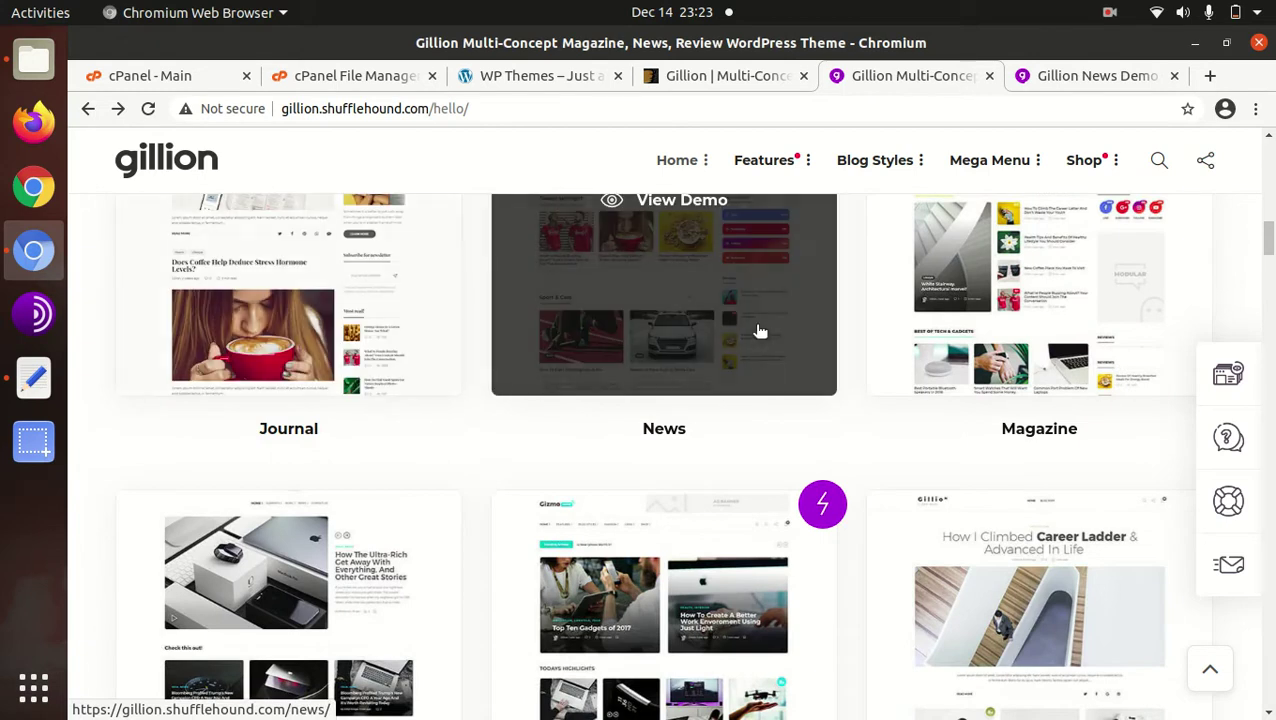
pyautogui.scroll(-3, 854, 399)
pyautogui.scroll(-2, 313, 461)
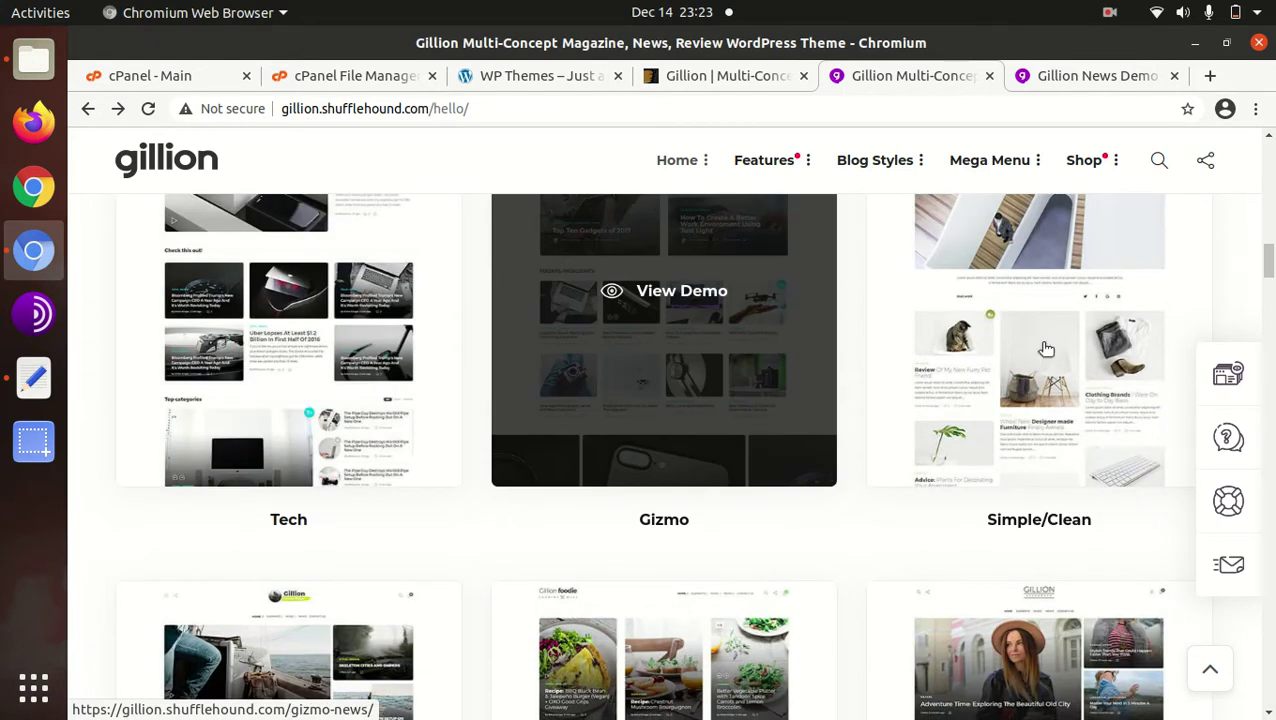
pyautogui.scroll(-3, 1139, 356)
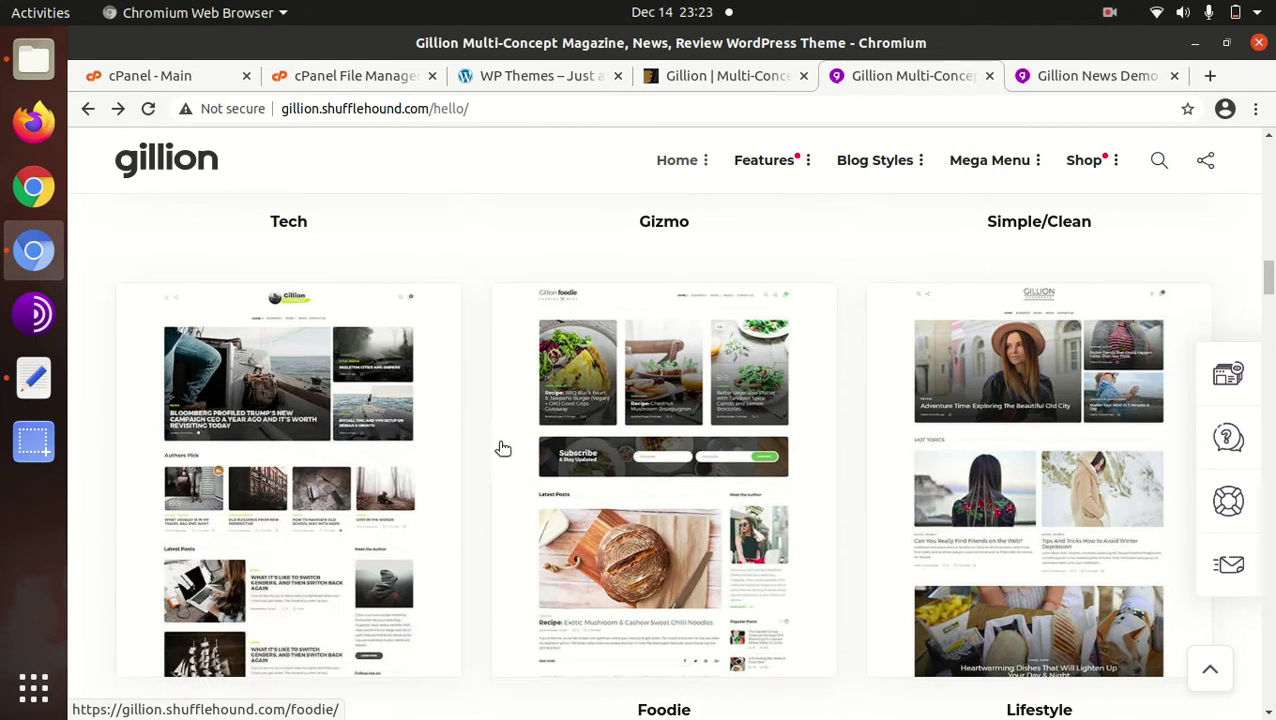
pyautogui.scroll(-3, 322, 450)
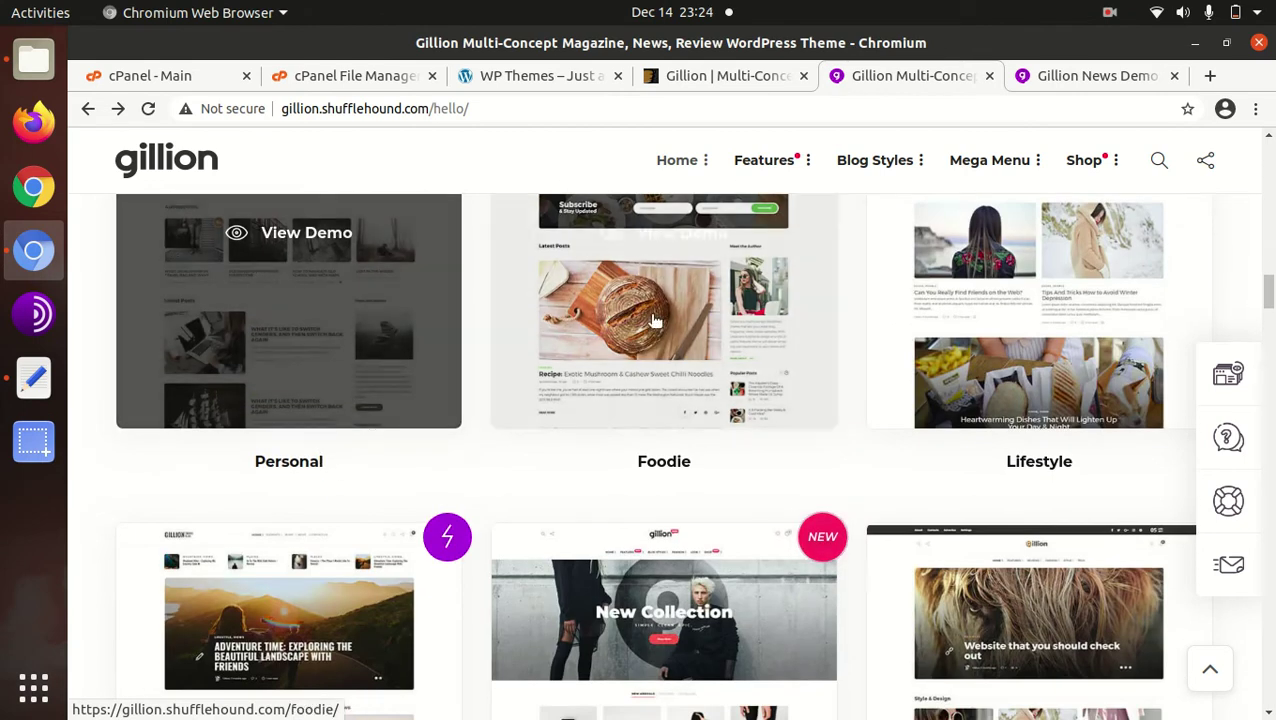
# Step: Examine the remaining gallery demos, from Travel, Shop and the slider layouts to Background image, Card style and Fashion
pyautogui.scroll(-3, 751, 356)
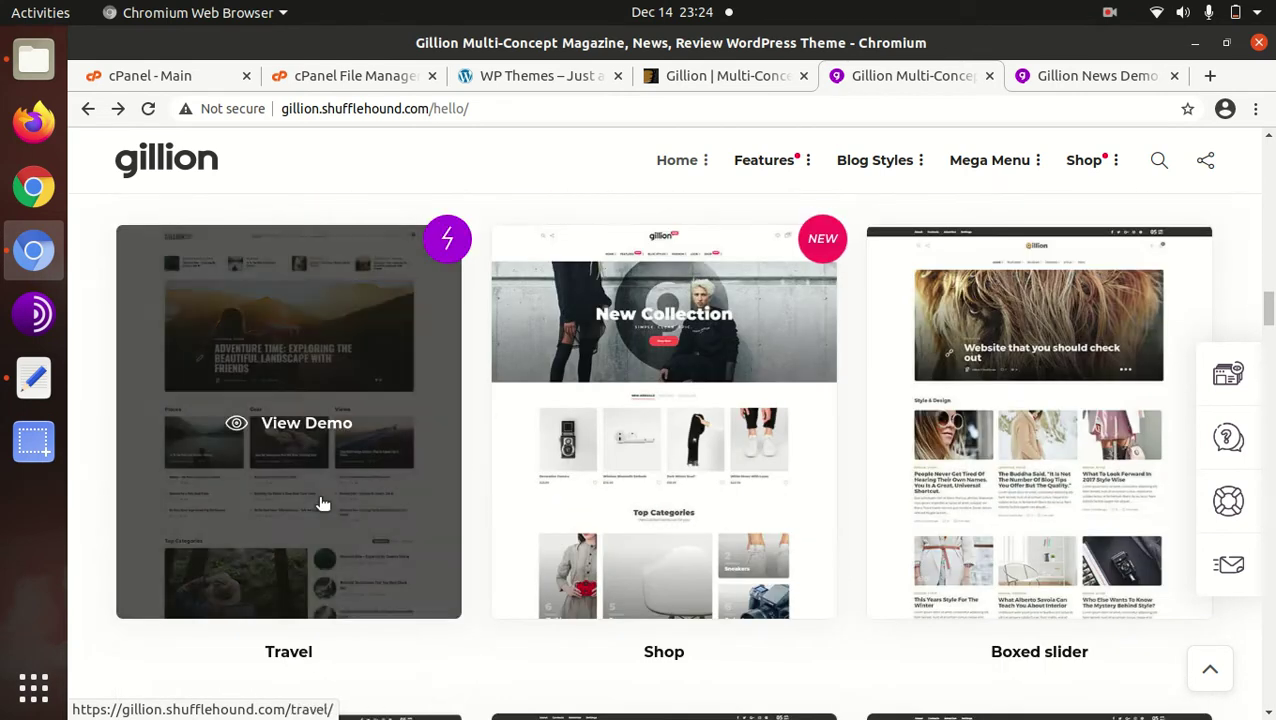
pyautogui.scroll(-3, 1019, 340)
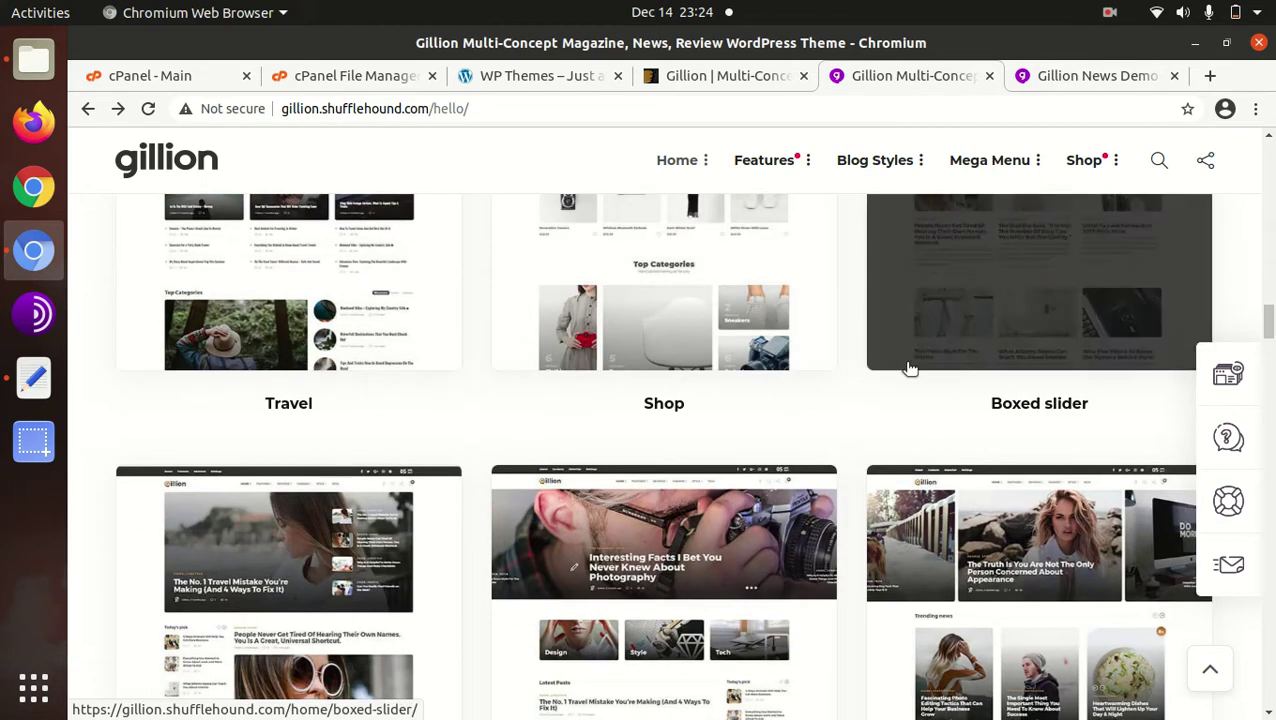
pyautogui.scroll(-3, 469, 457)
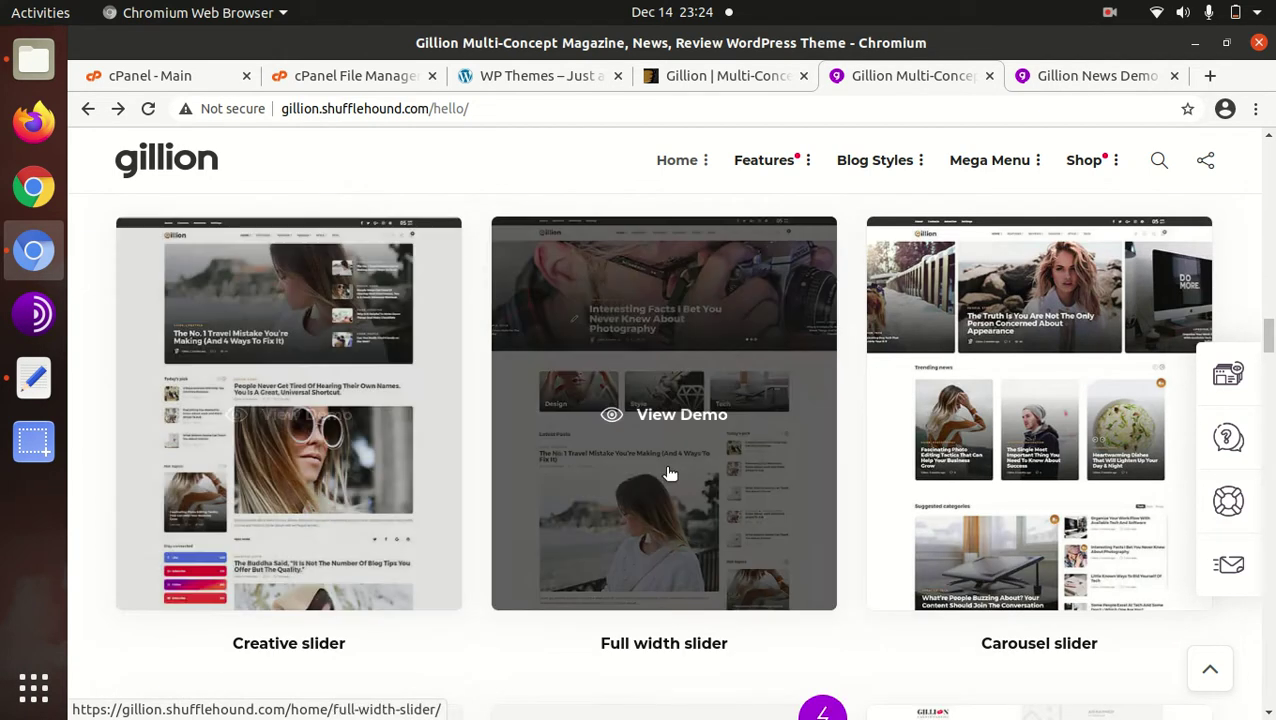
pyautogui.scroll(-5, 713, 473)
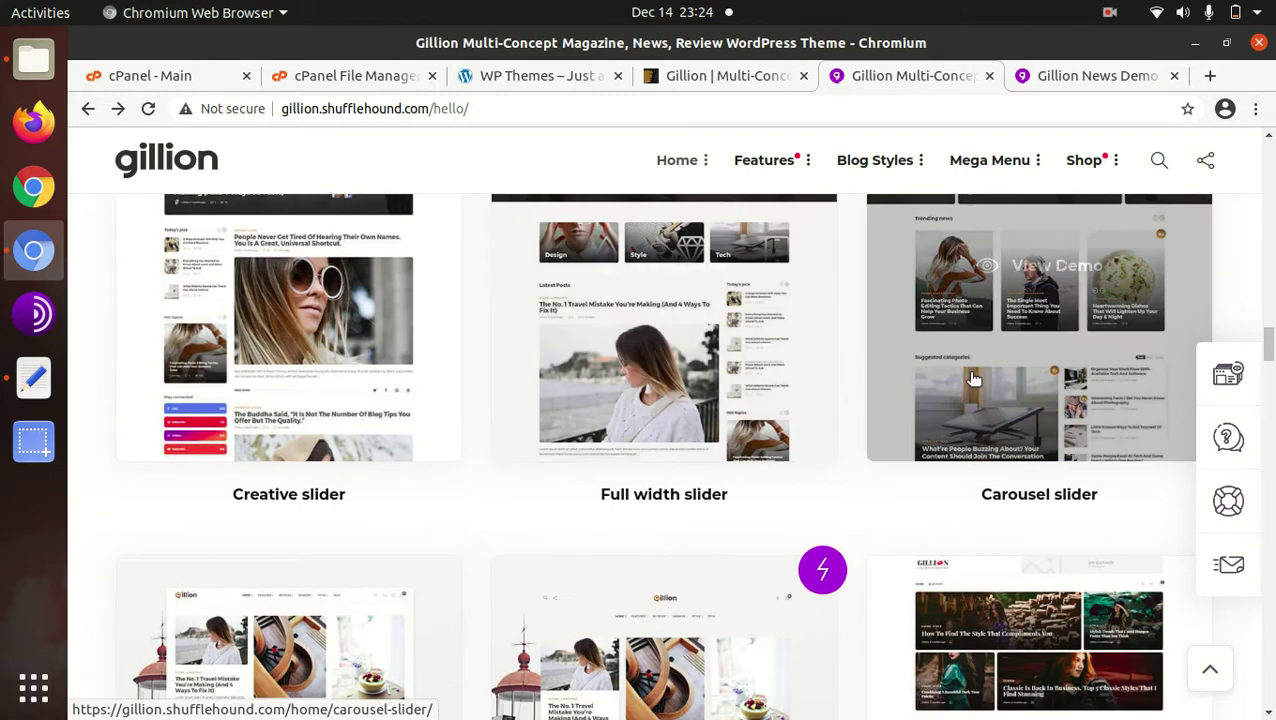
pyautogui.scroll(-3, 904, 387)
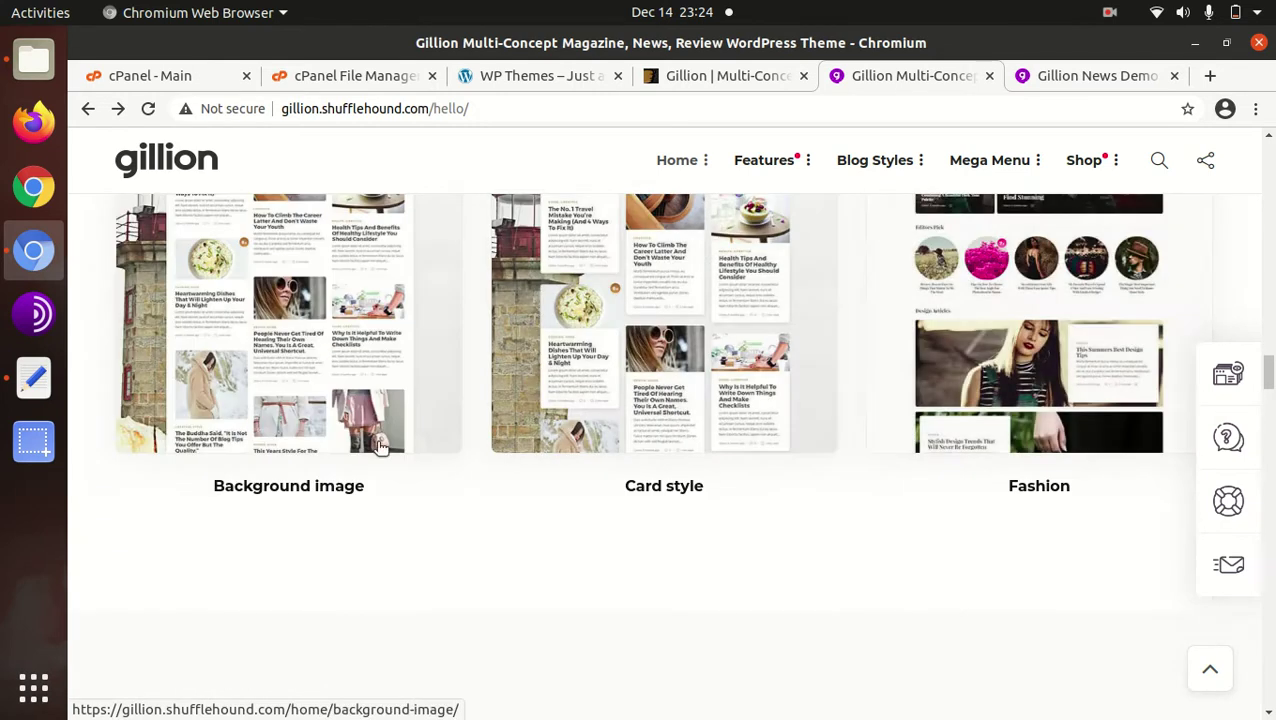
pyautogui.scroll(8, 1130, 416)
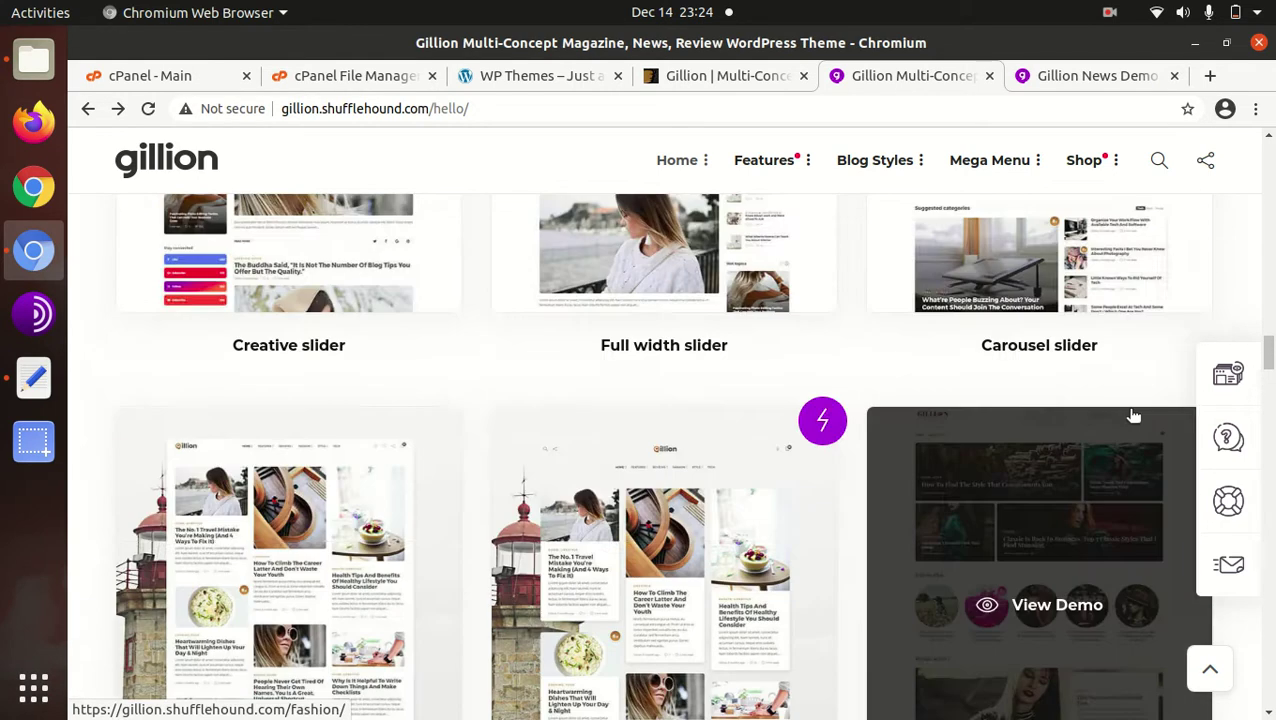
pyautogui.scroll(-10, 1119, 418)
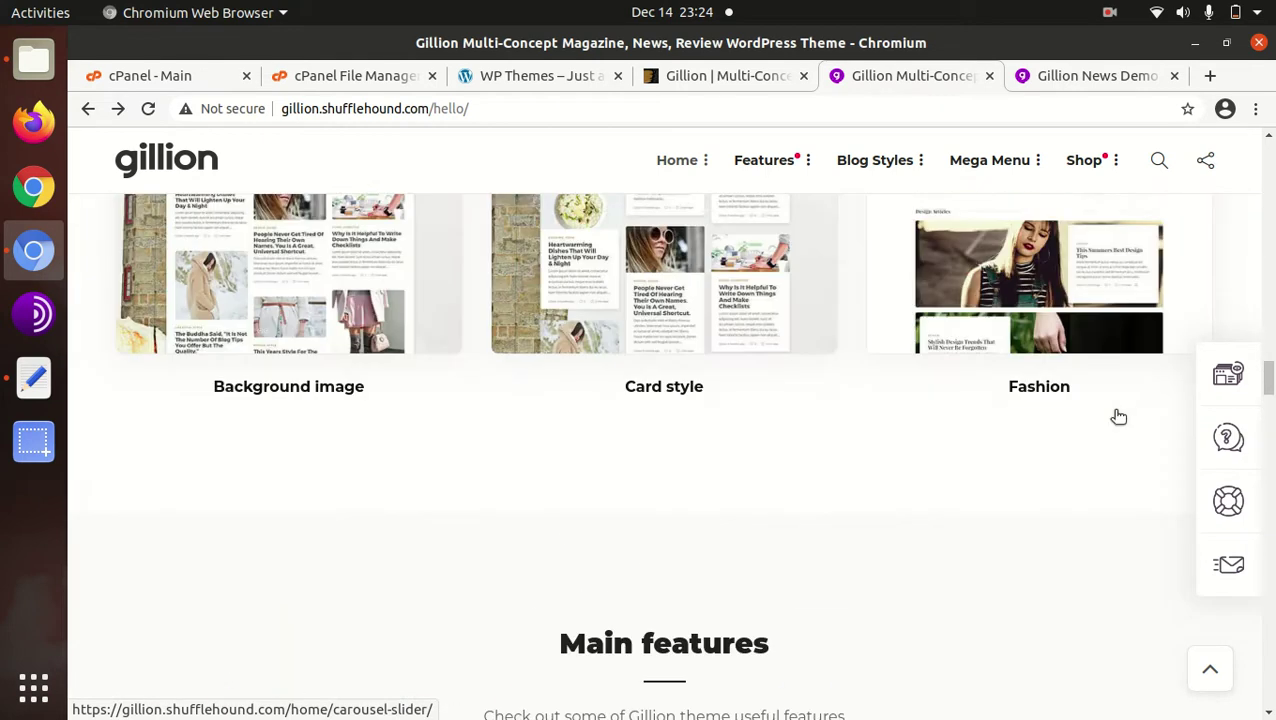
pyautogui.scroll(8, 1119, 416)
pyautogui.scroll(4, 1119, 416)
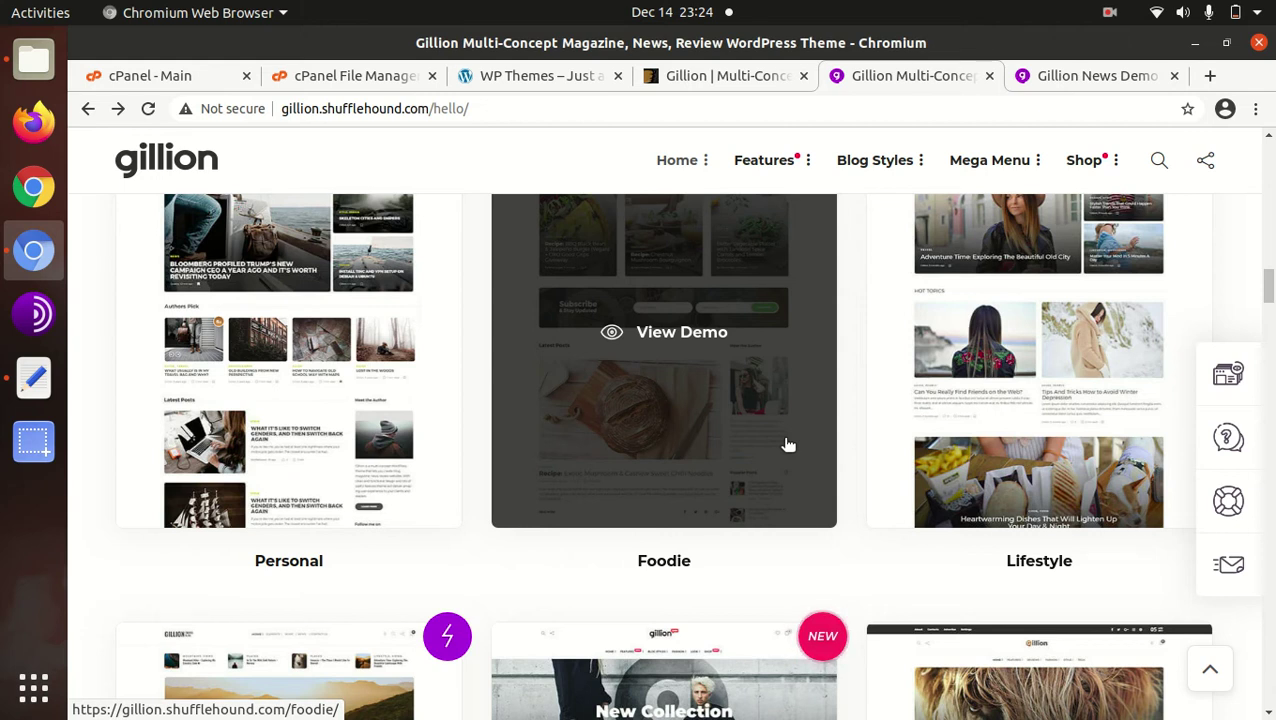
pyautogui.scroll(3, 786, 444)
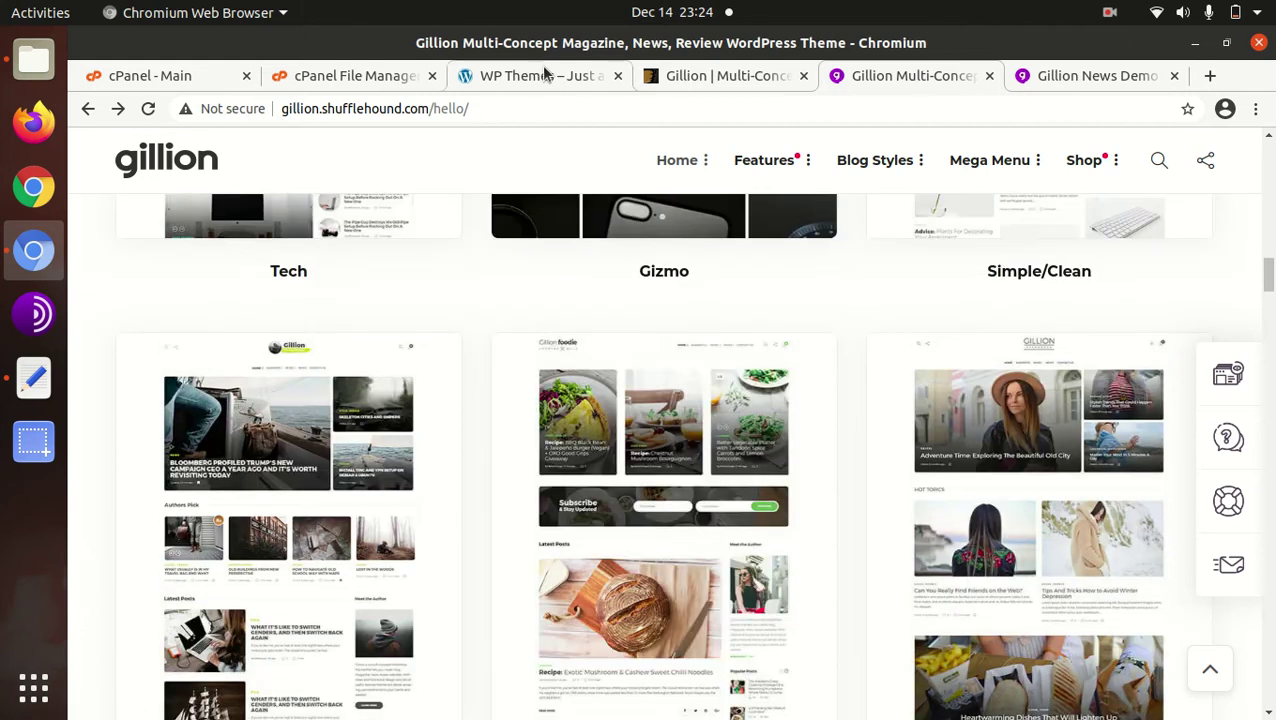
# Step: Bring up the WP Themes site, and inspect the Documentation, Licensing, gillion.zip and gillion-child.zip items in the Files app's Gillion folder
pyautogui.click(541, 72)
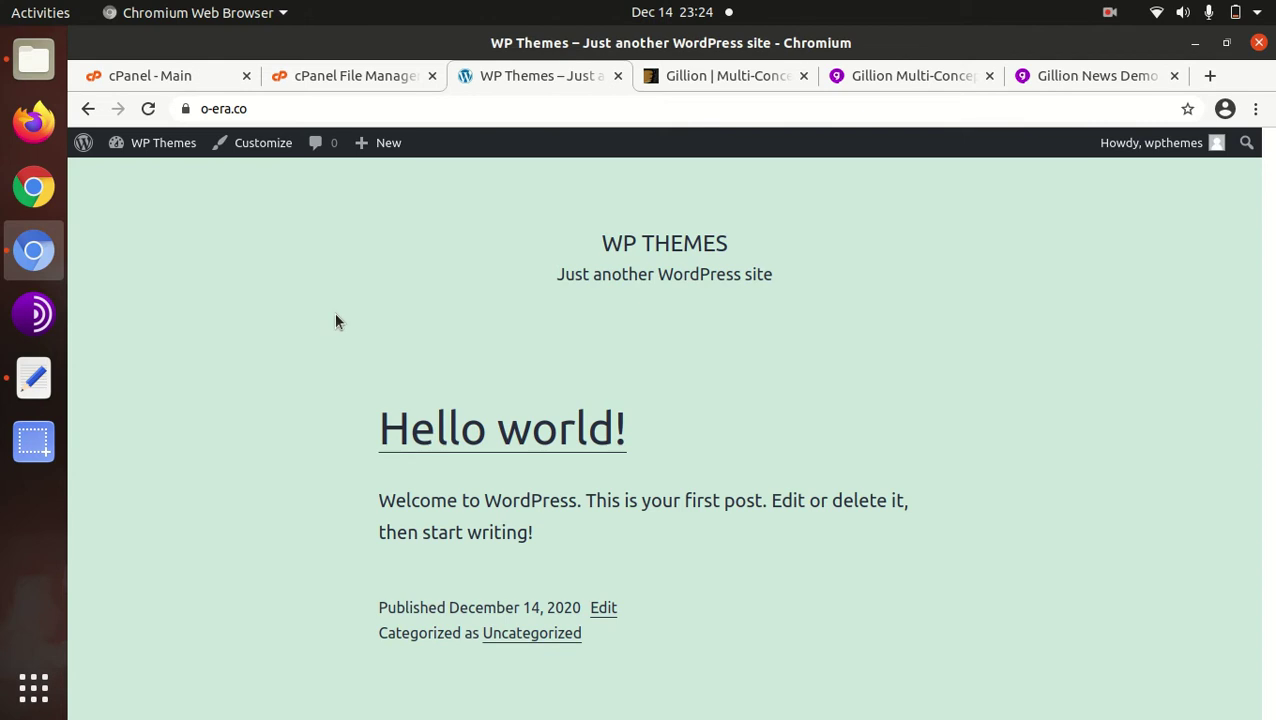
pyautogui.click(33, 60)
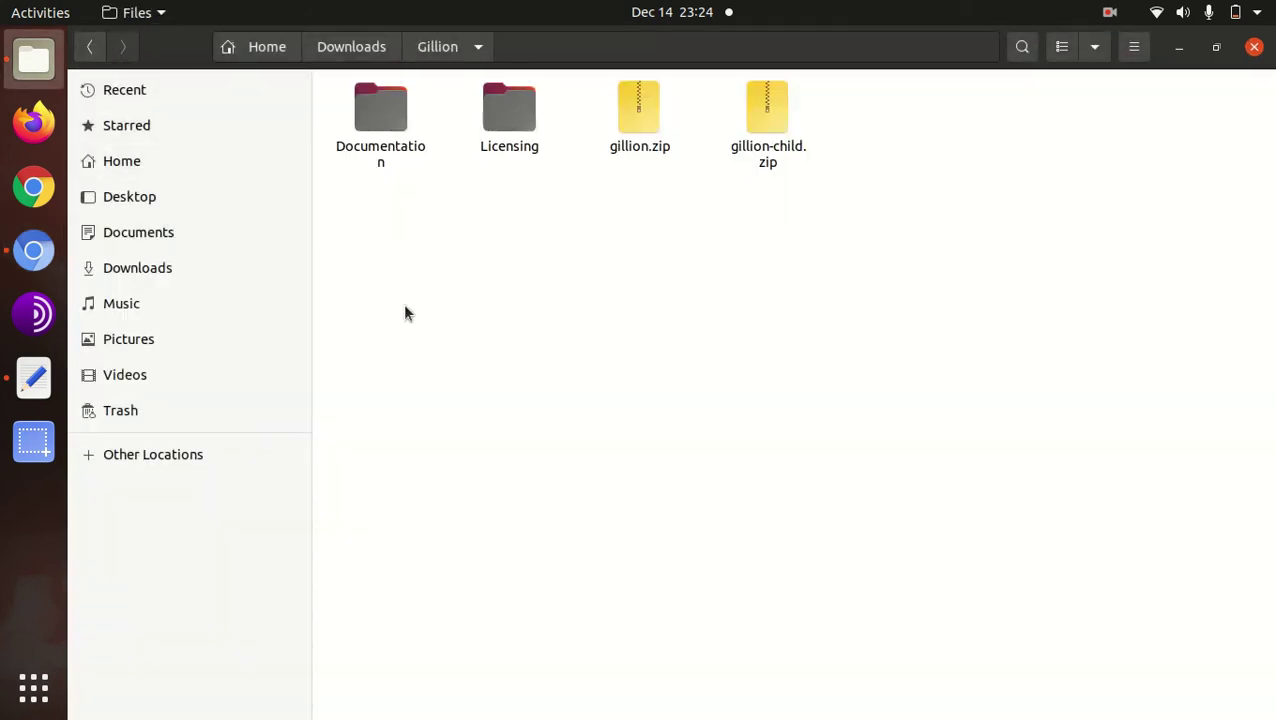
pyautogui.click(375, 140)
pyautogui.click(505, 123)
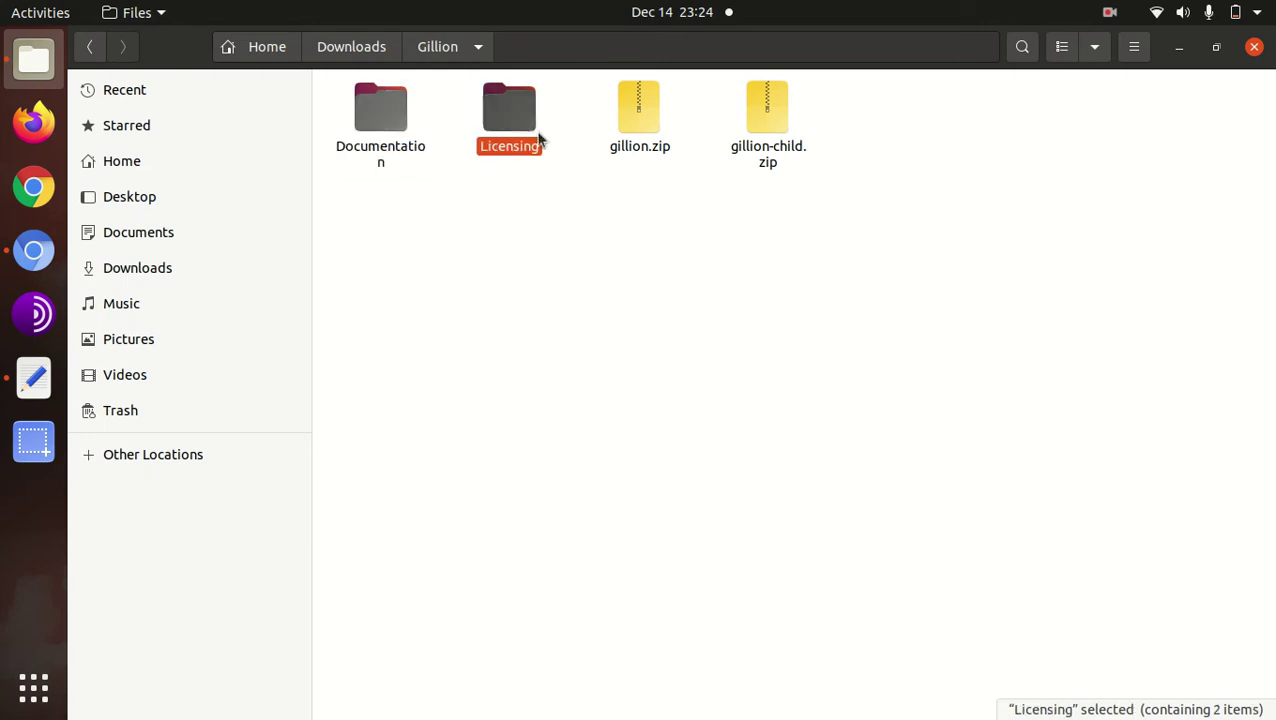
pyautogui.click(626, 124)
pyautogui.click(772, 135)
pyautogui.click(658, 127)
pyautogui.click(768, 122)
pyautogui.click(645, 120)
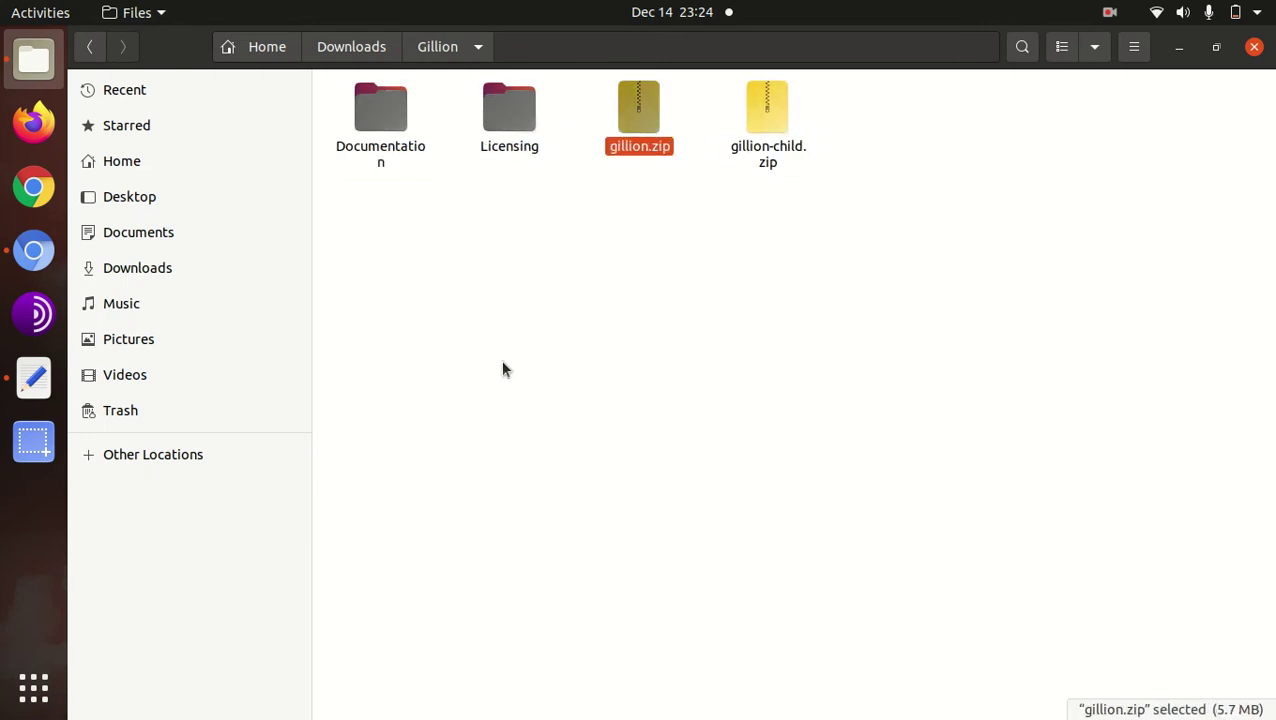
# Step: Switch back to Chromium and open the Manage Themes page from the WP Themes site's WordPress dashboard
pyautogui.click(33, 250)
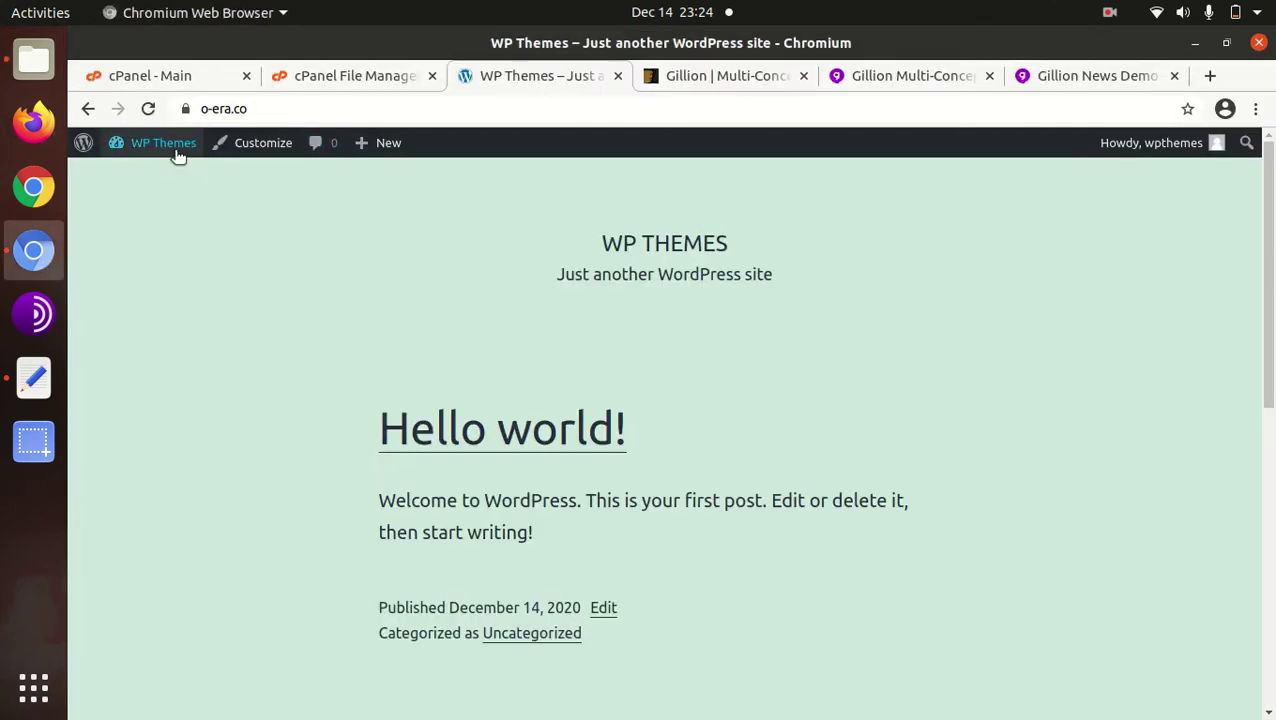
pyautogui.moveTo(168, 150)
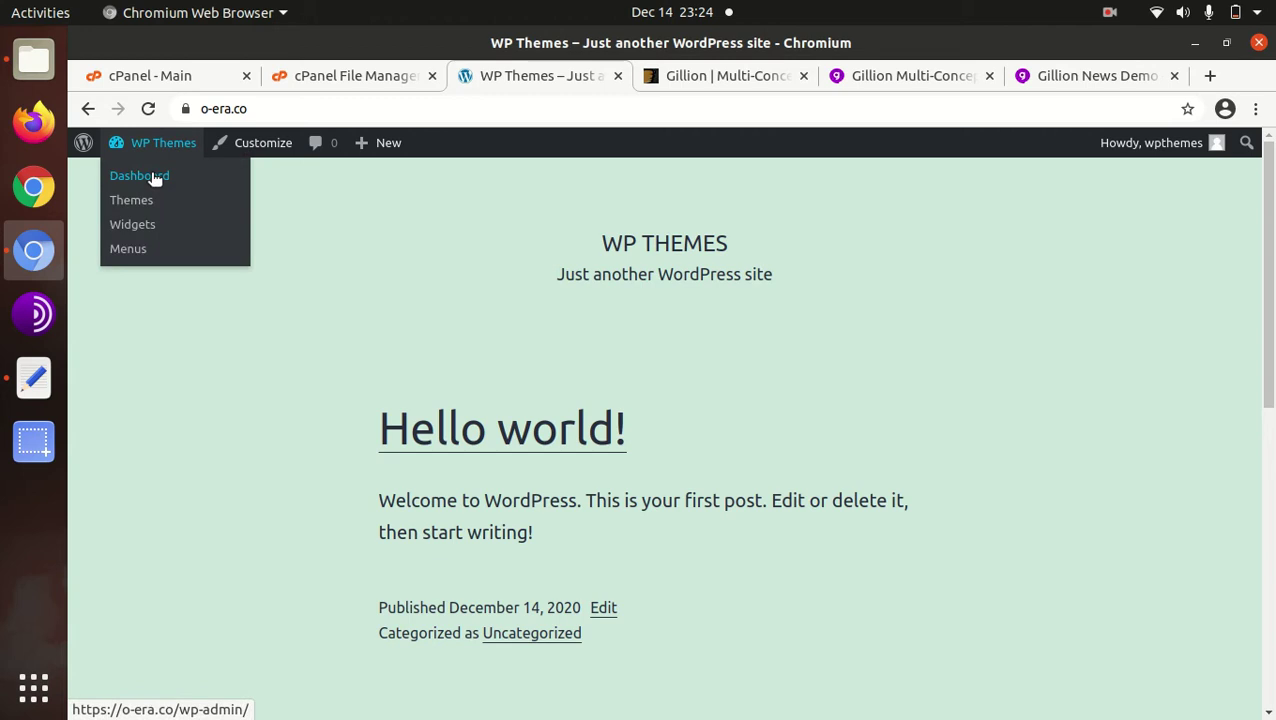
pyautogui.click(154, 178)
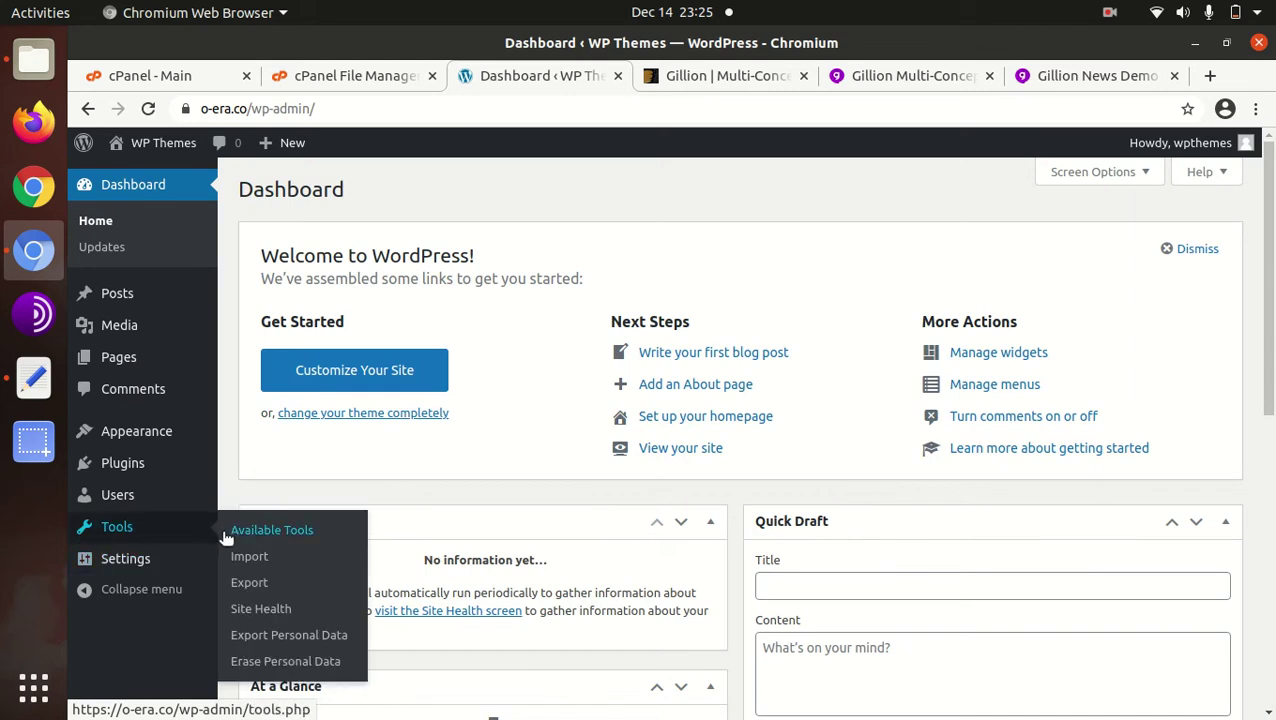
pyautogui.moveTo(157, 437)
pyautogui.click(268, 437)
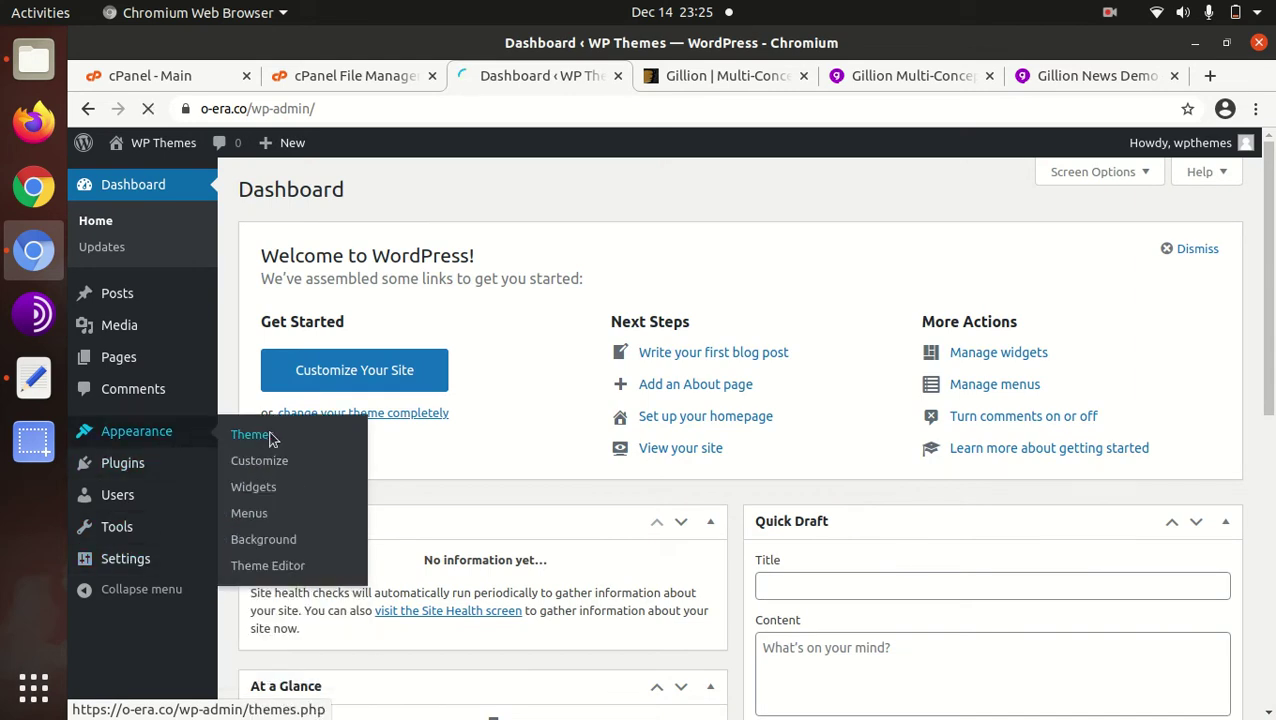
pyautogui.scroll(2, 456, 458)
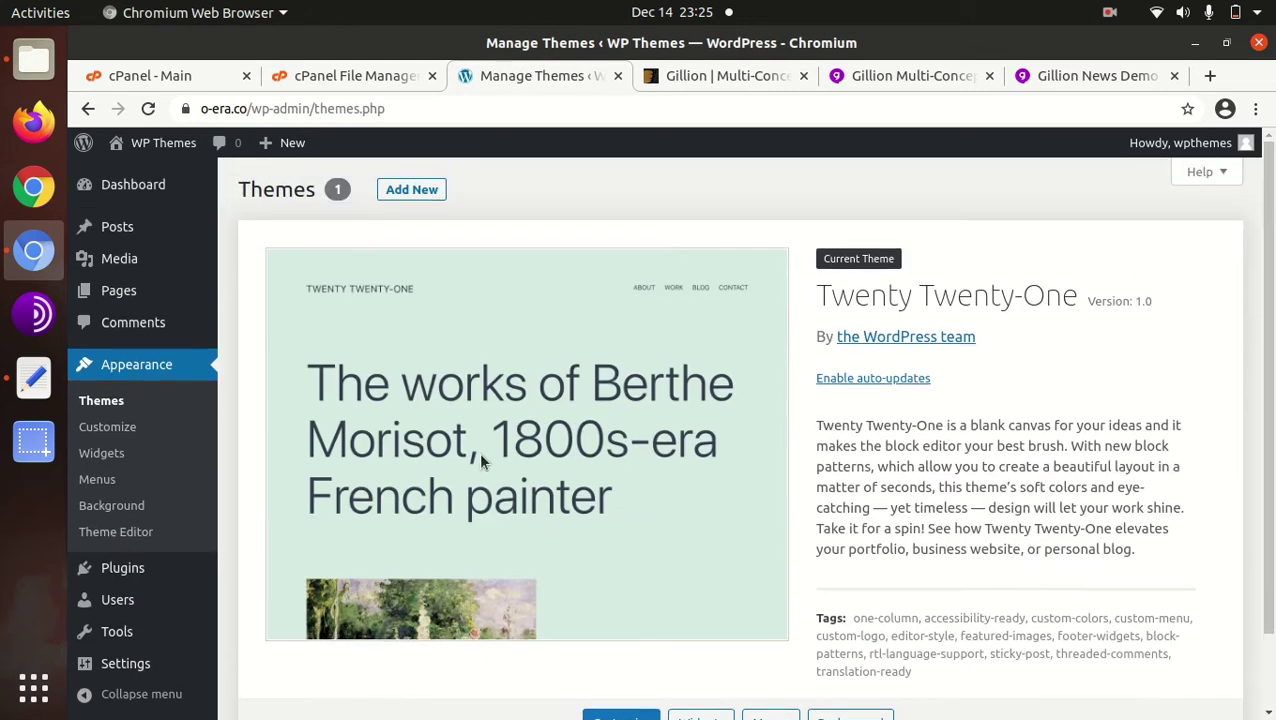
# Step: Open the theme upload form and try choosing gillion.zip from the Gillion folder in Downloads
pyautogui.click(404, 194)
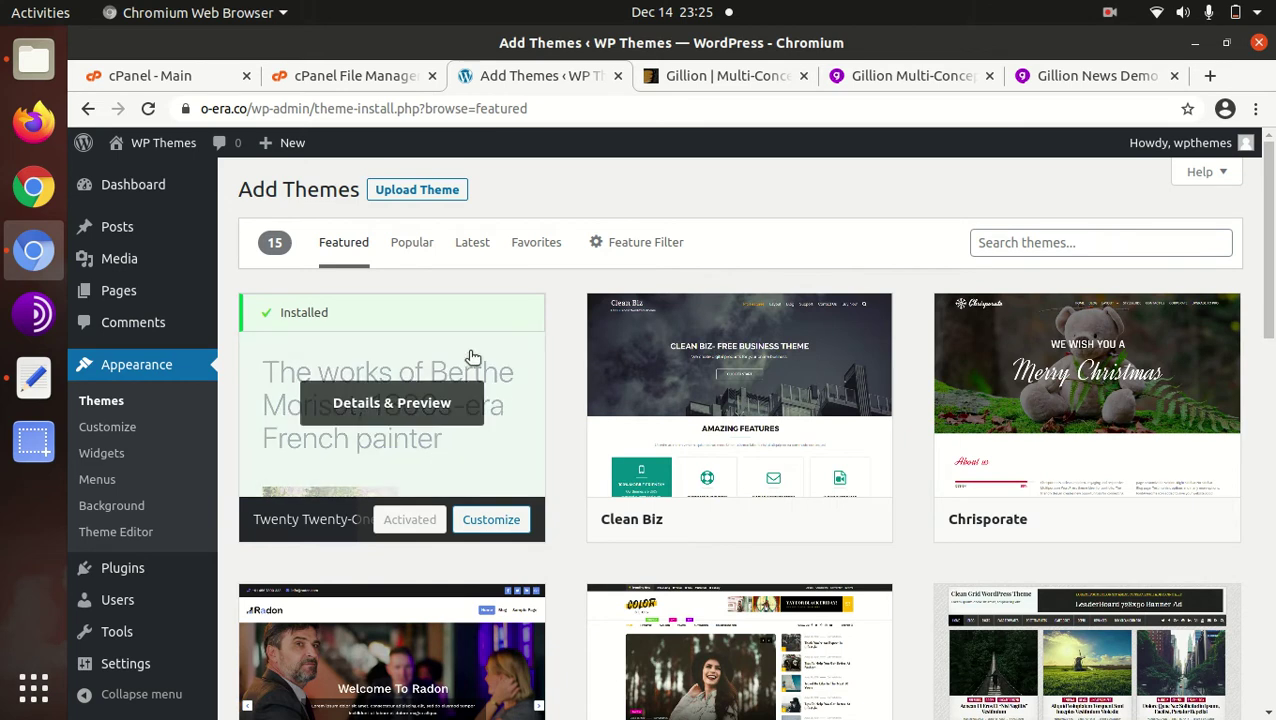
pyautogui.click(422, 189)
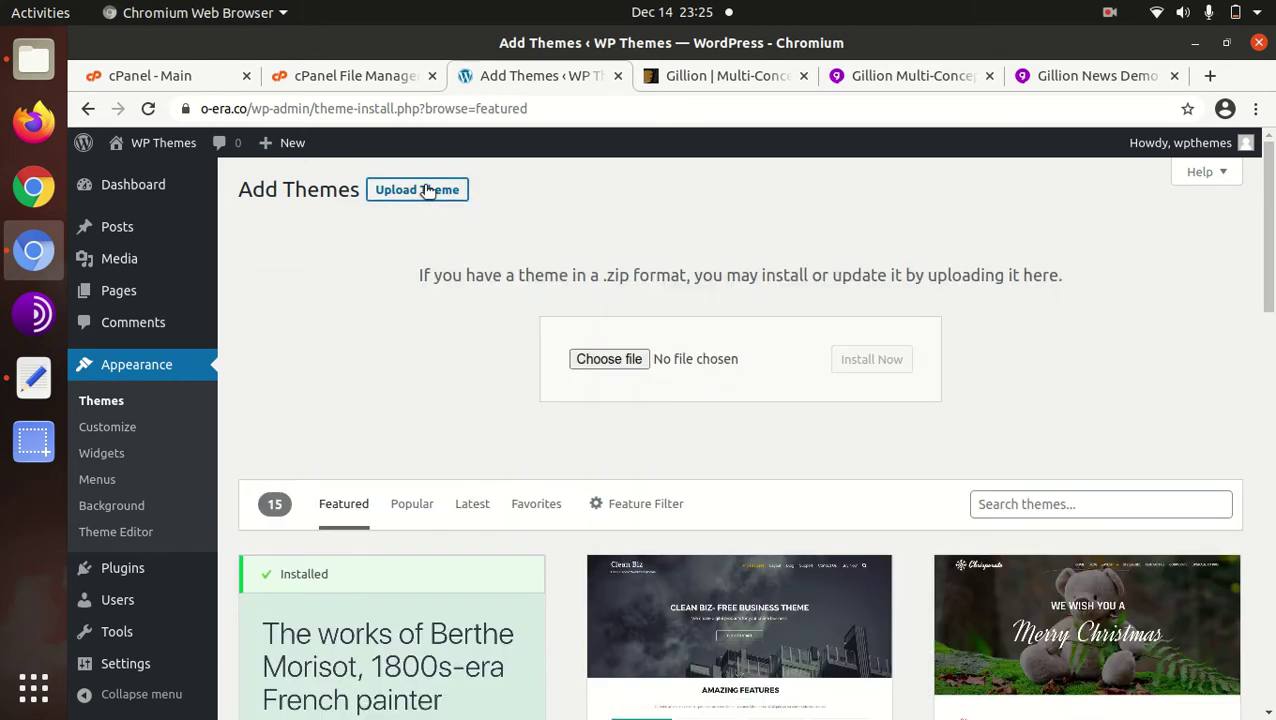
pyautogui.click(603, 363)
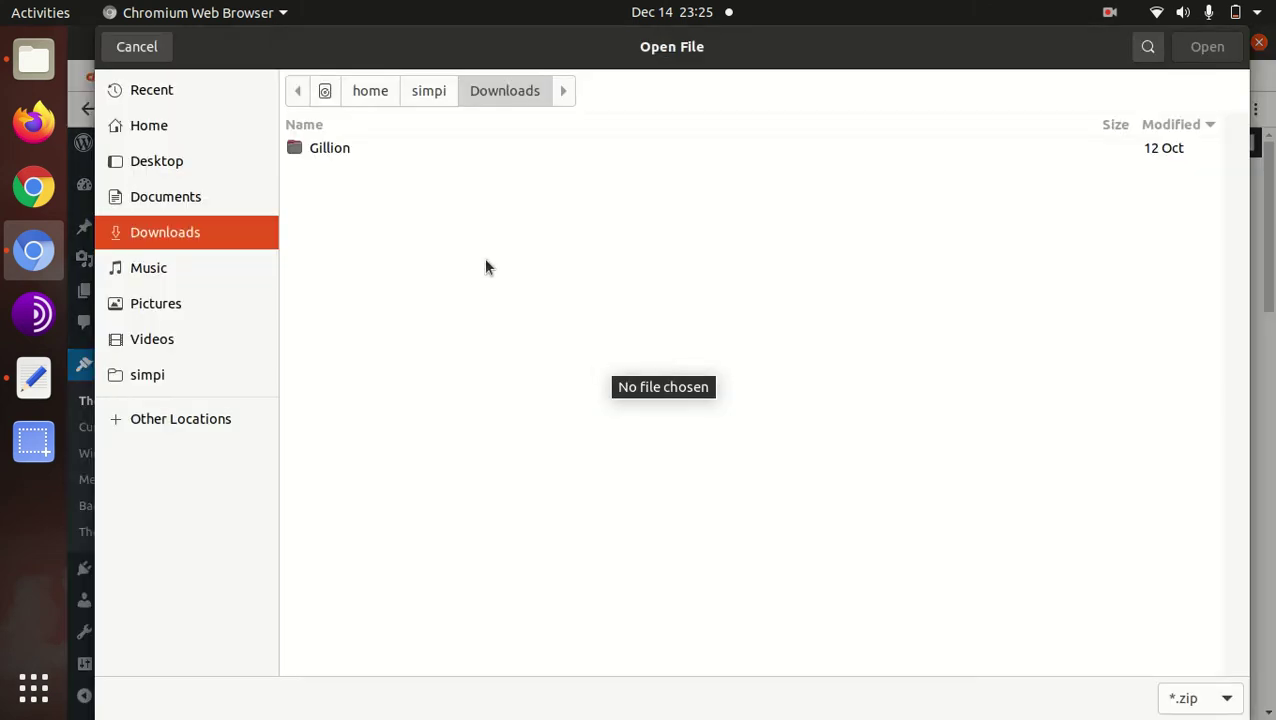
pyautogui.doubleClick(337, 148)
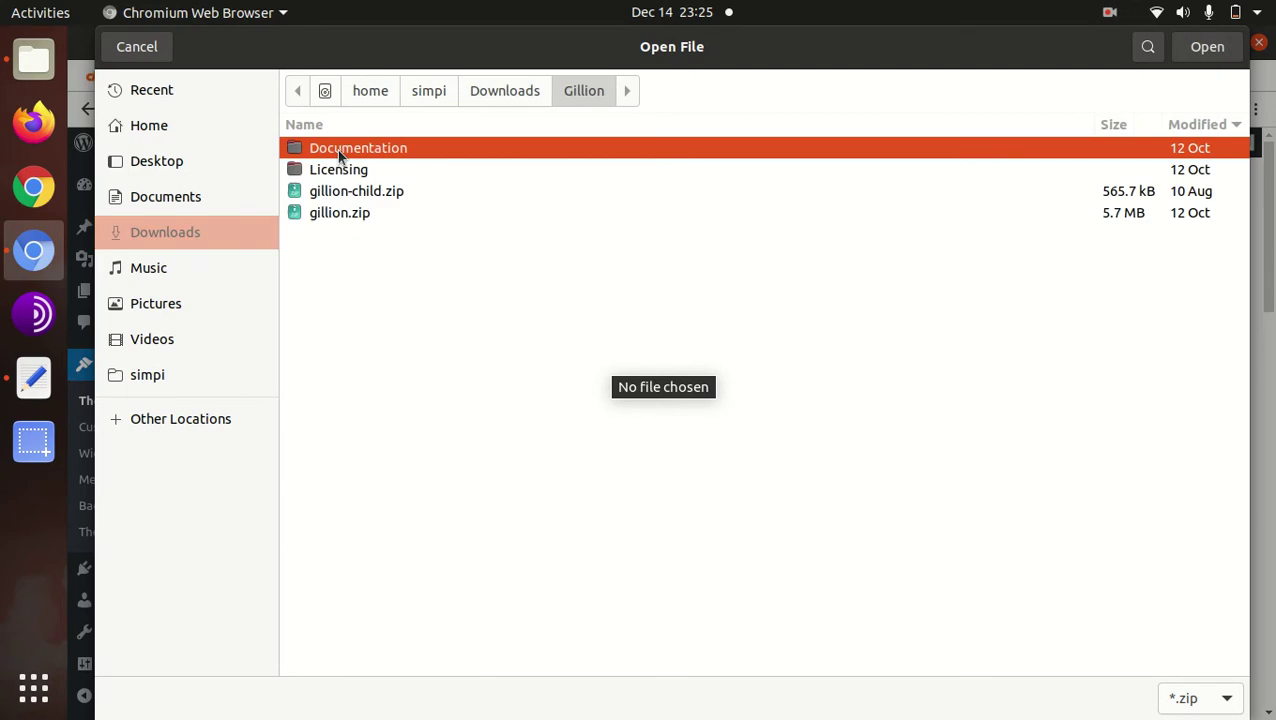
pyautogui.click(355, 214)
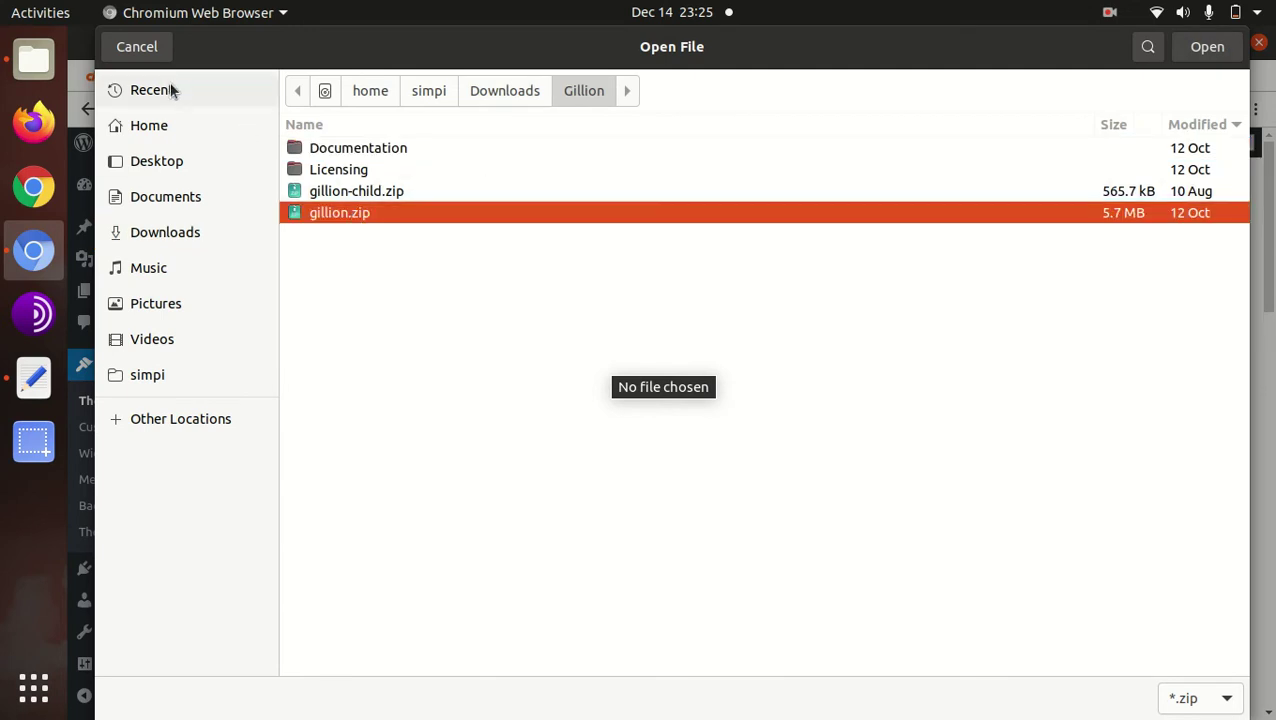
pyautogui.press('Escape')
# Step: Switch to the cPanel File Manager, refresh the listing and go up to the site's wp-content/themes folder
pyautogui.click(314, 75)
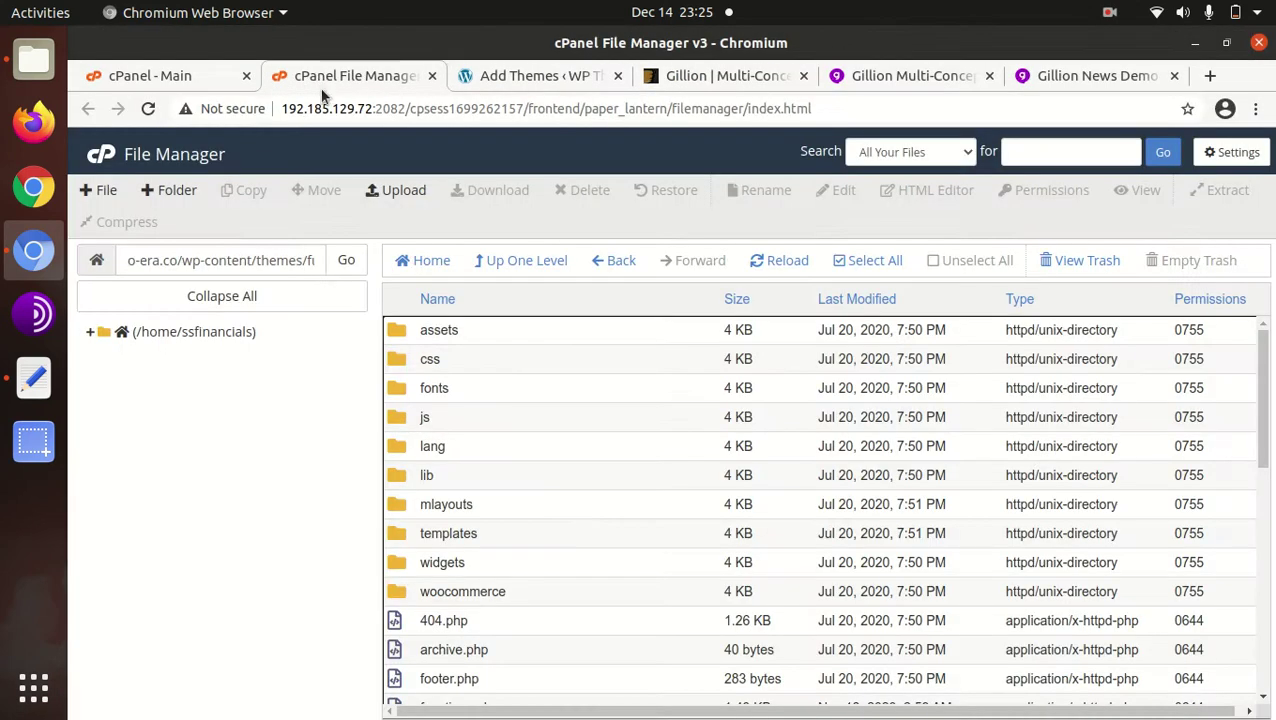
pyautogui.click(772, 264)
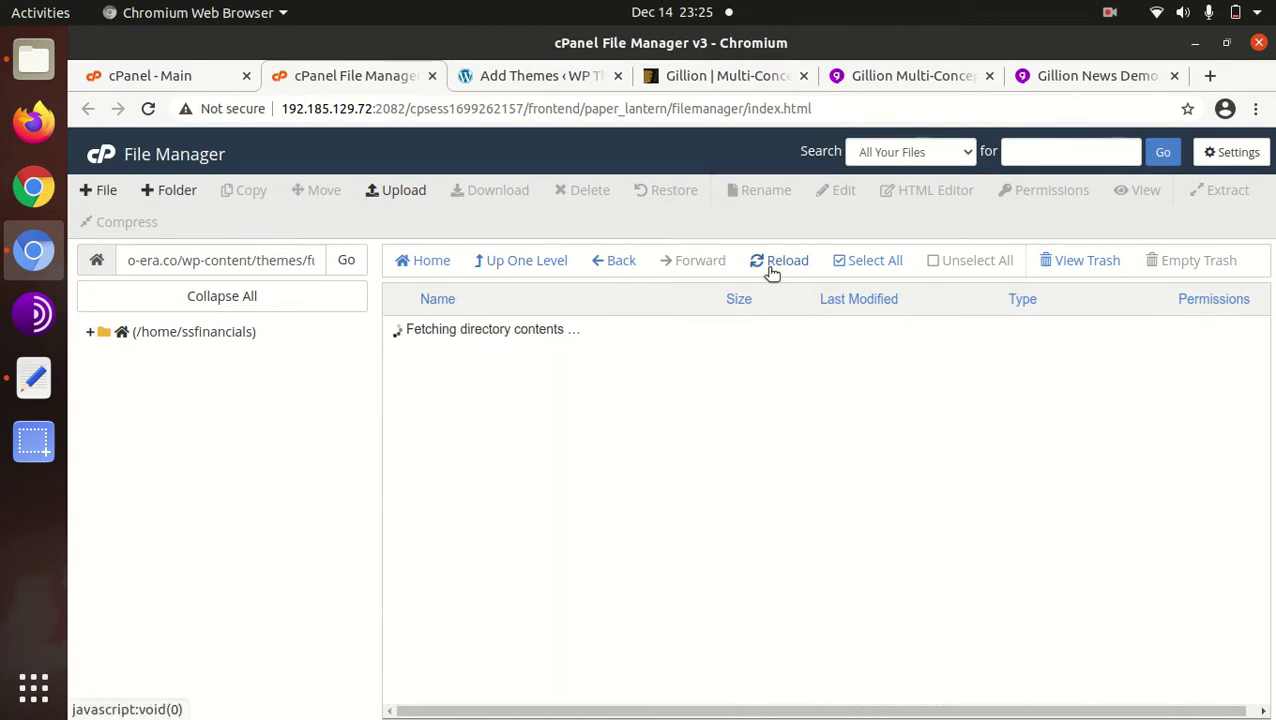
pyautogui.click(541, 271)
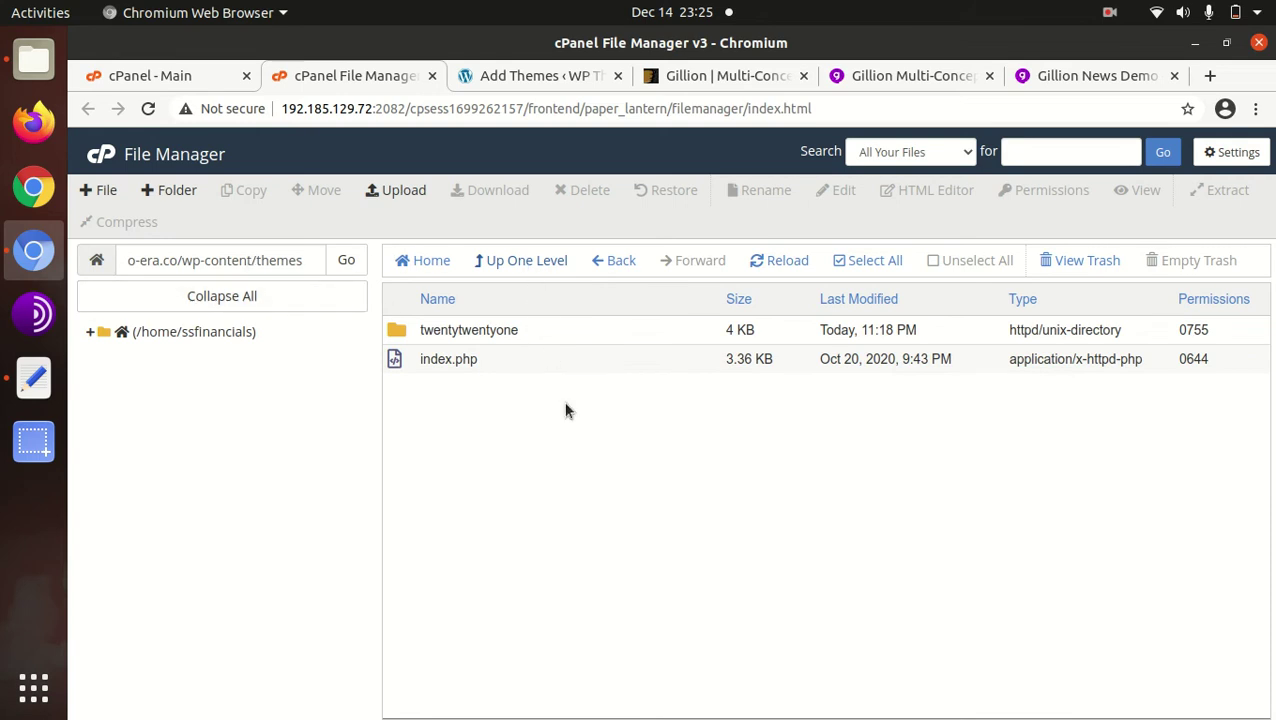
# Step: Upload gillion.zip from the Gillion folder in Downloads to wp-content/themes, and return to the folder listing
pyautogui.click(390, 192)
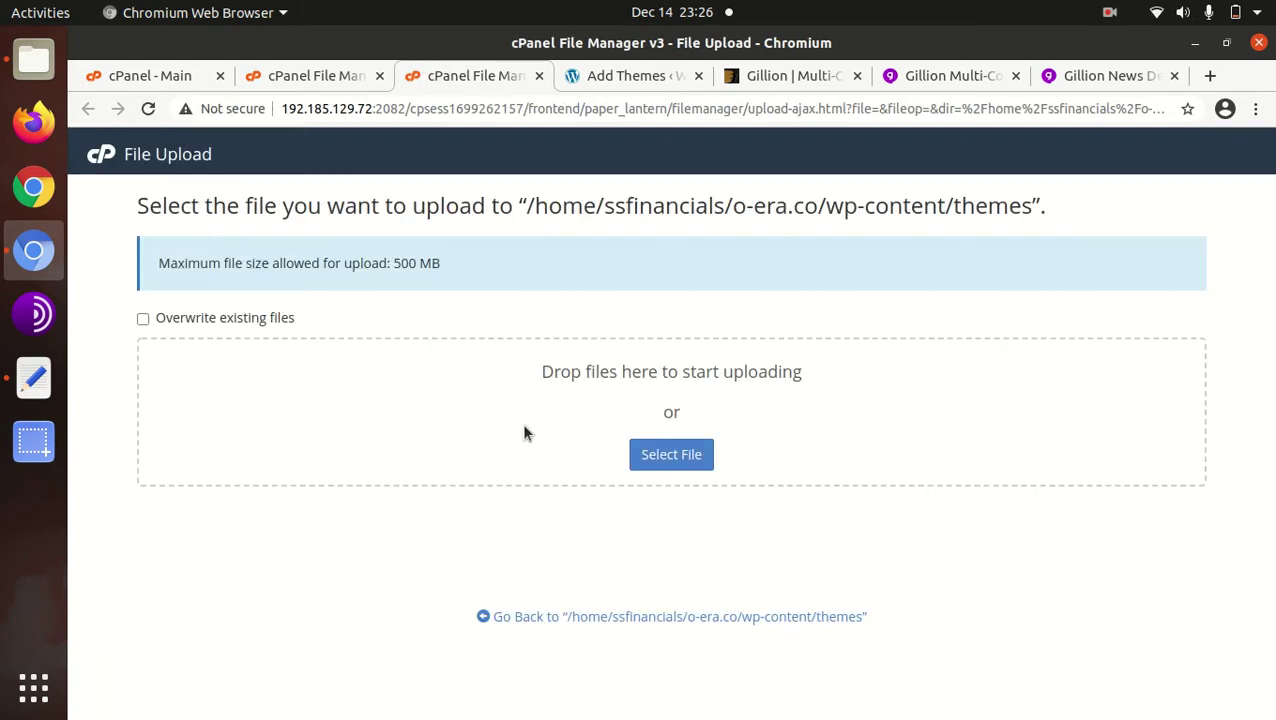
pyautogui.click(686, 458)
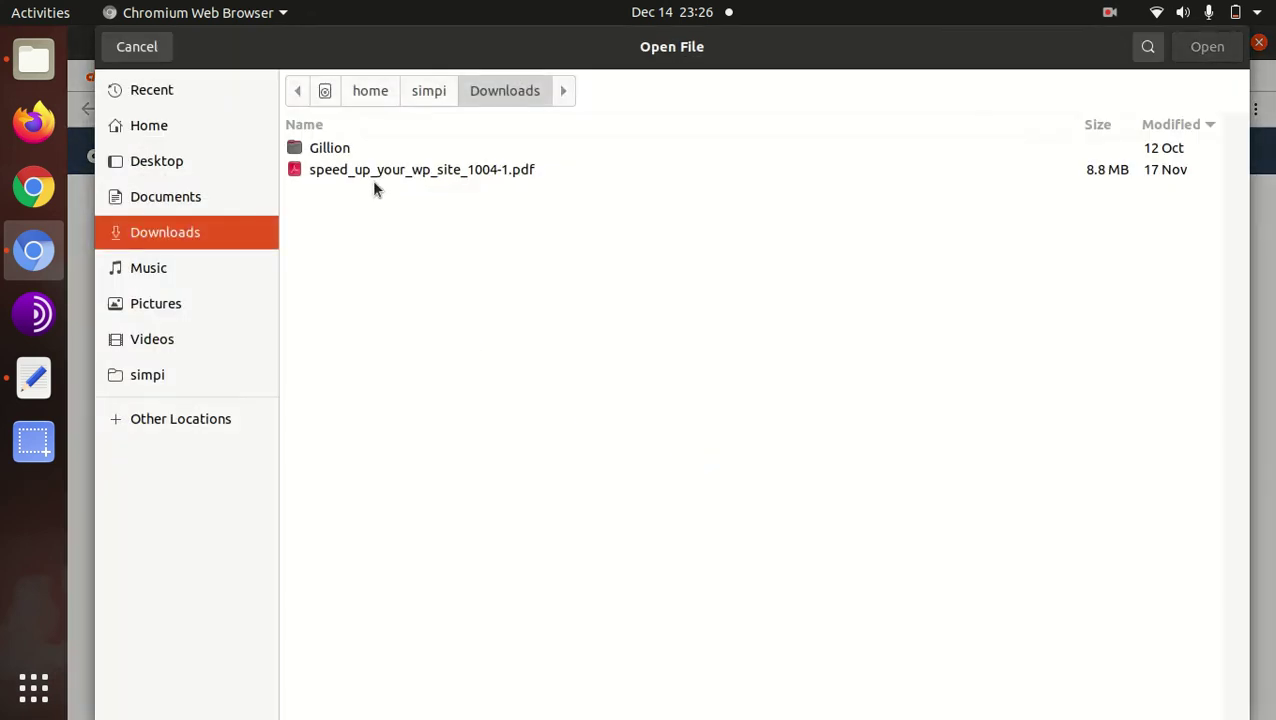
pyautogui.click(367, 150)
pyautogui.doubleClick(367, 150)
pyautogui.click(369, 213)
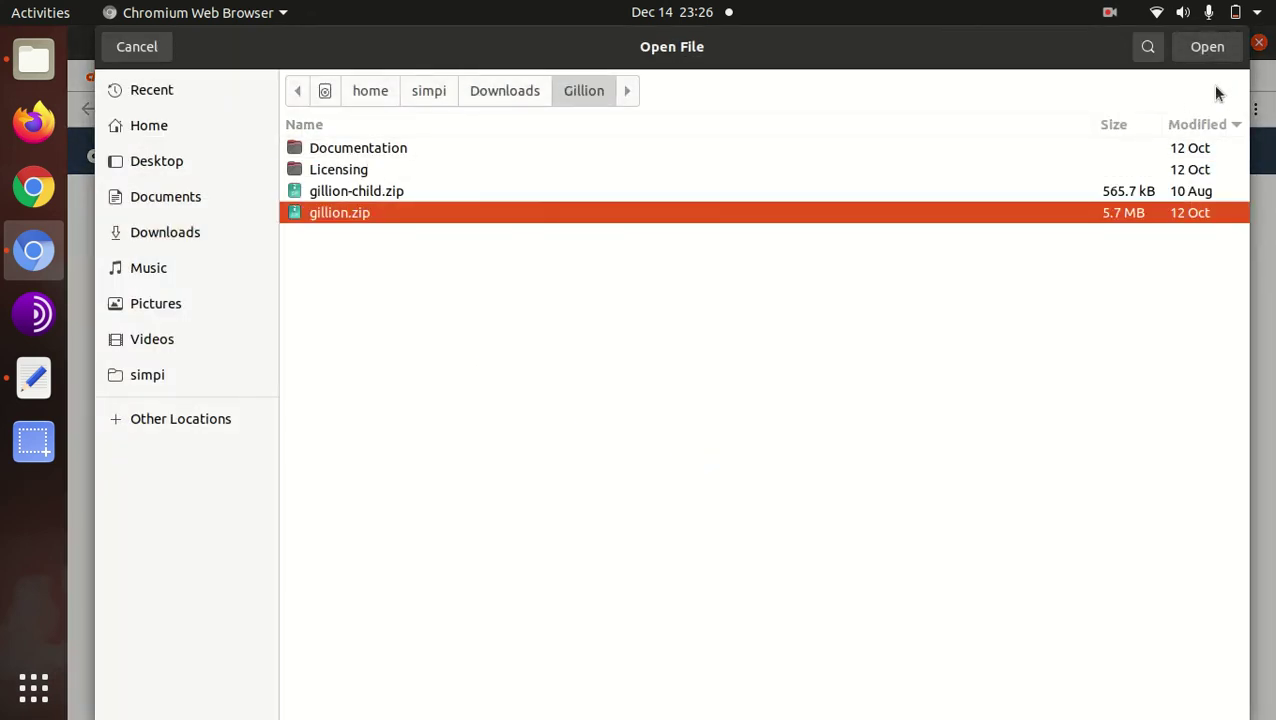
pyautogui.click(1205, 48)
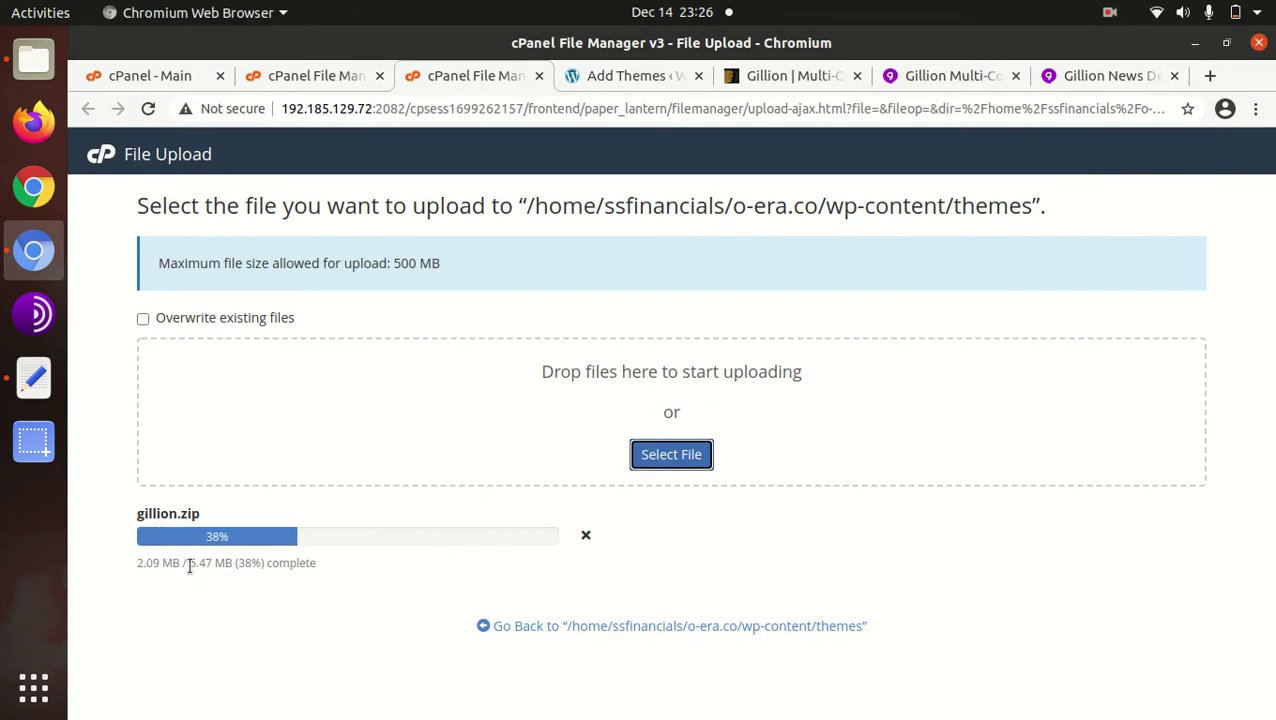
pyautogui.moveTo(189, 563); pyautogui.dragTo(211, 563)
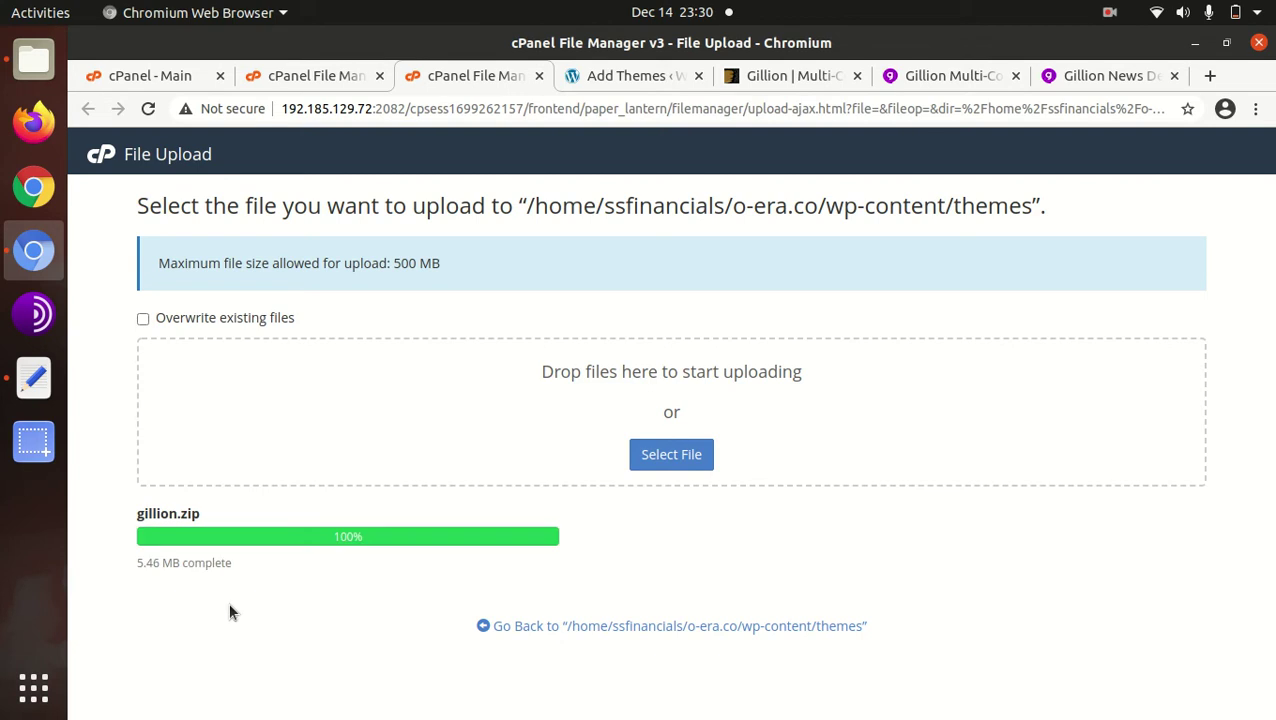
pyautogui.click(579, 626)
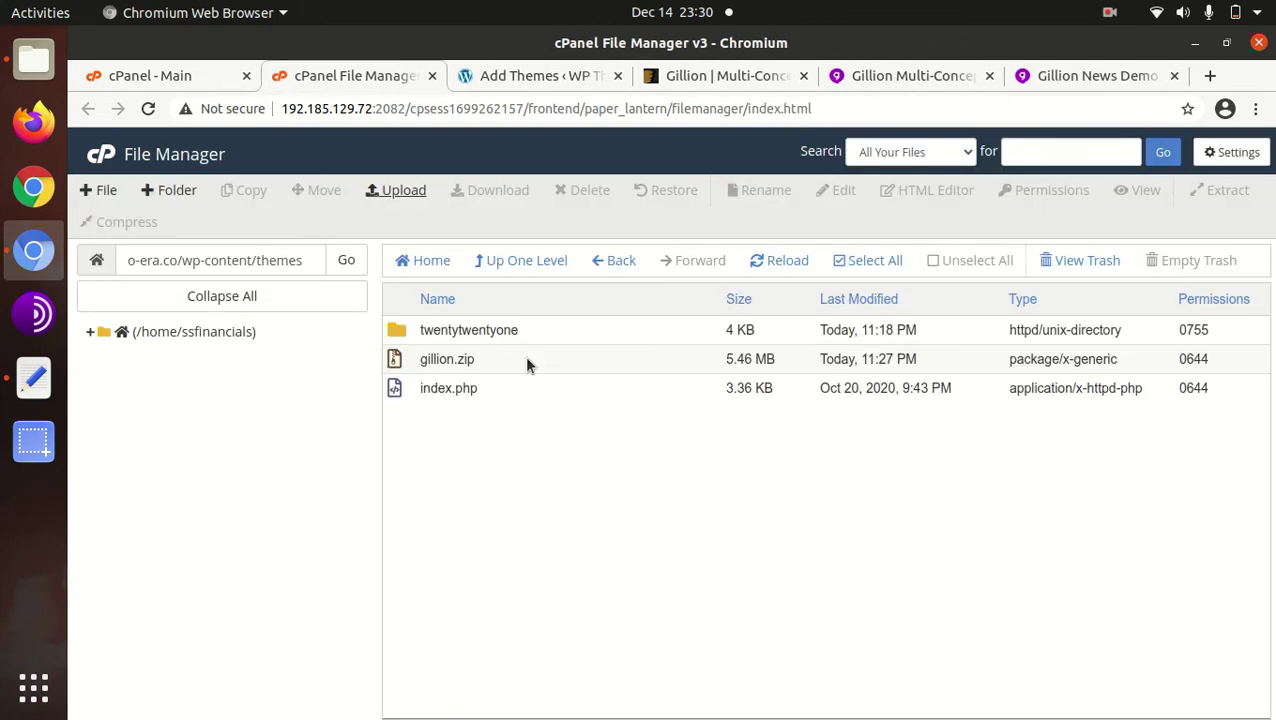
# Step: Extract gillion.zip into the wp-content/themes folder and refresh the file listing
pyautogui.click(527, 362)
pyautogui.rightClick(527, 362)
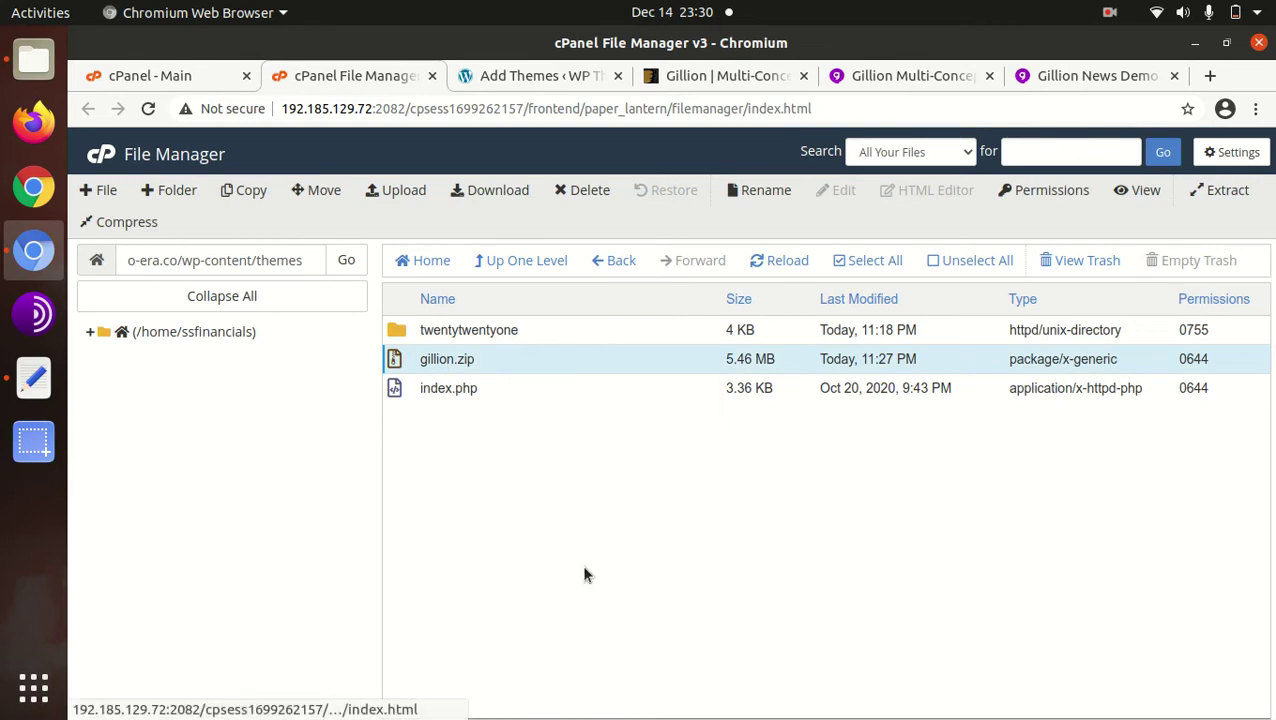
pyautogui.click(586, 568)
pyautogui.click(800, 520)
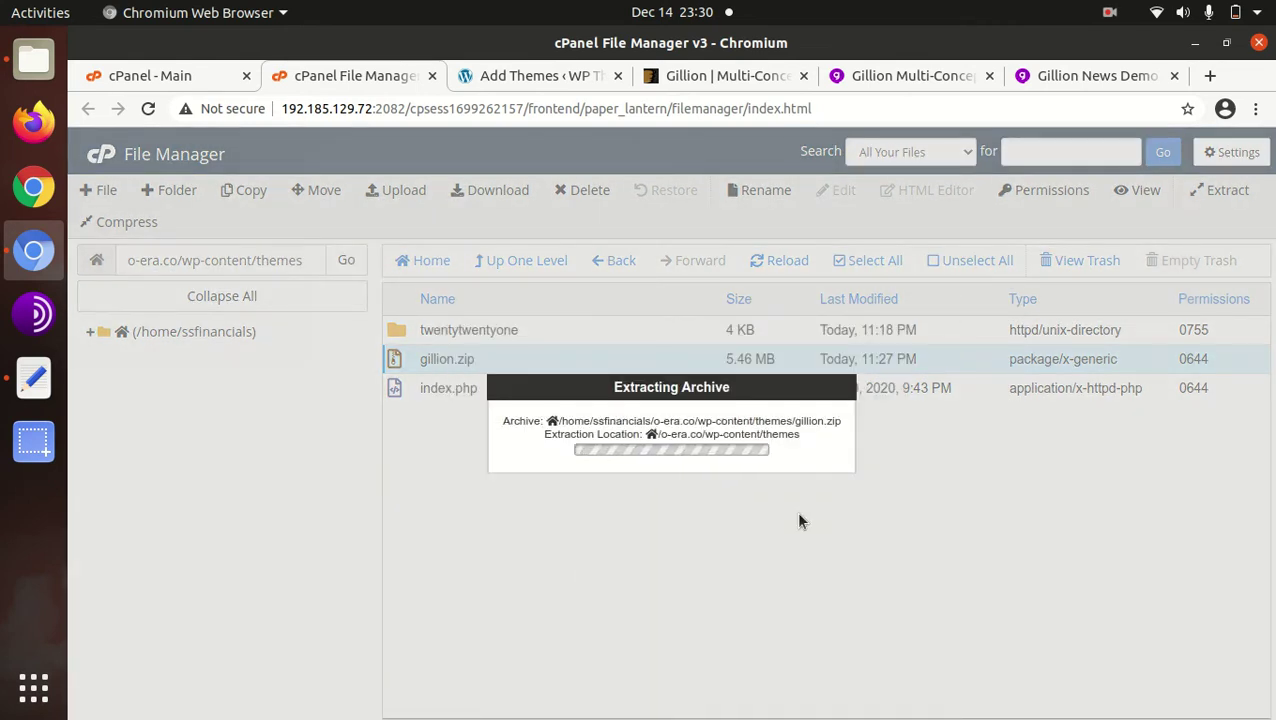
pyautogui.click(962, 614)
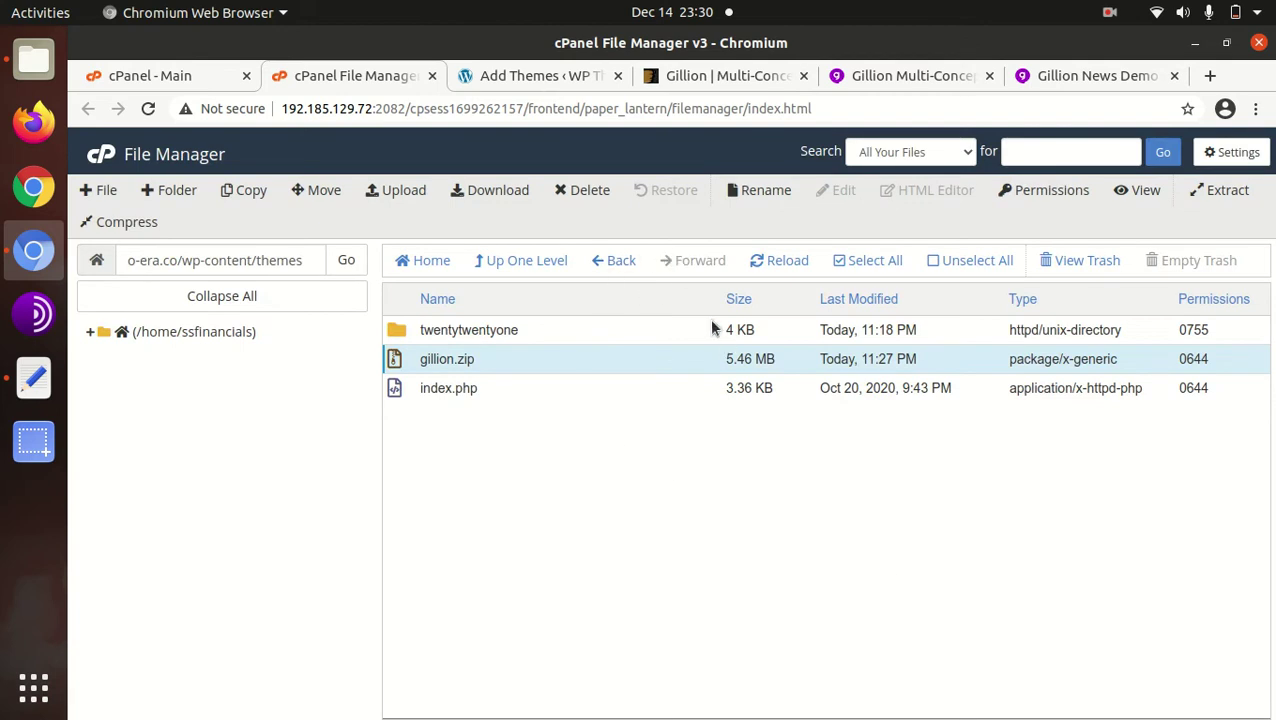
pyautogui.click(768, 264)
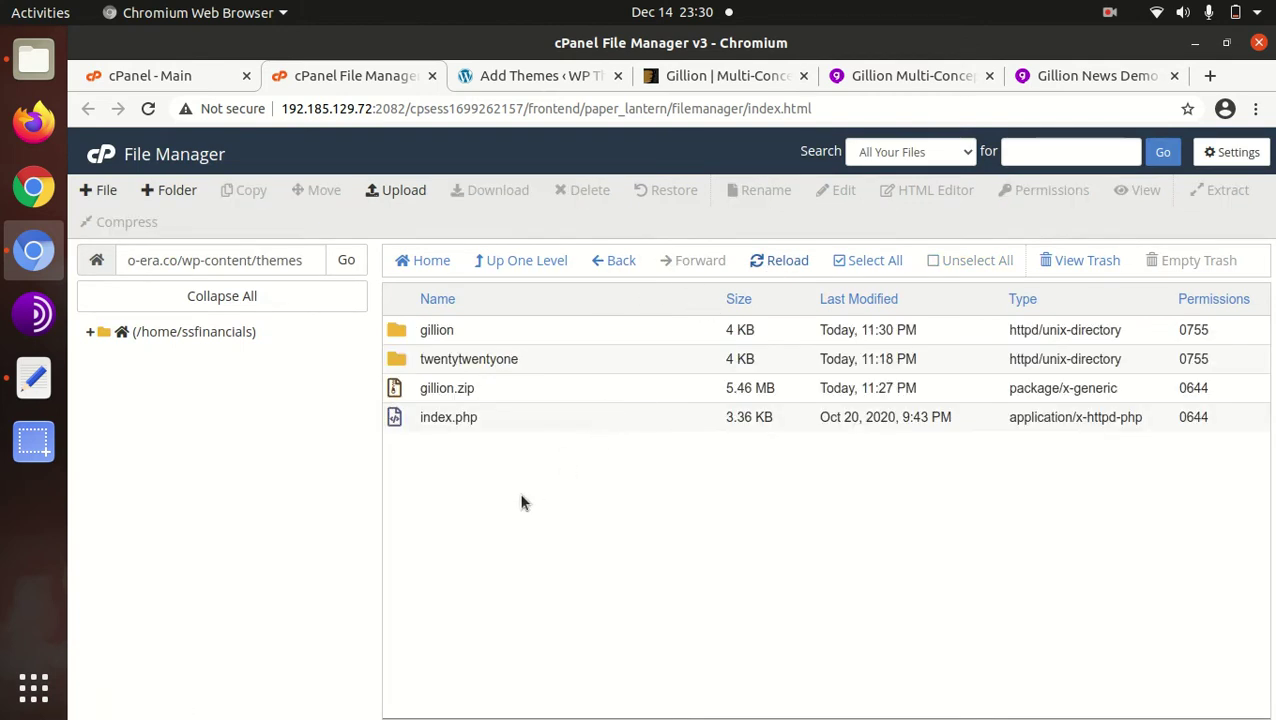
# Step: Inspect the contents of the extracted gillion folder and return to the themes folder
pyautogui.doubleClick(506, 333)
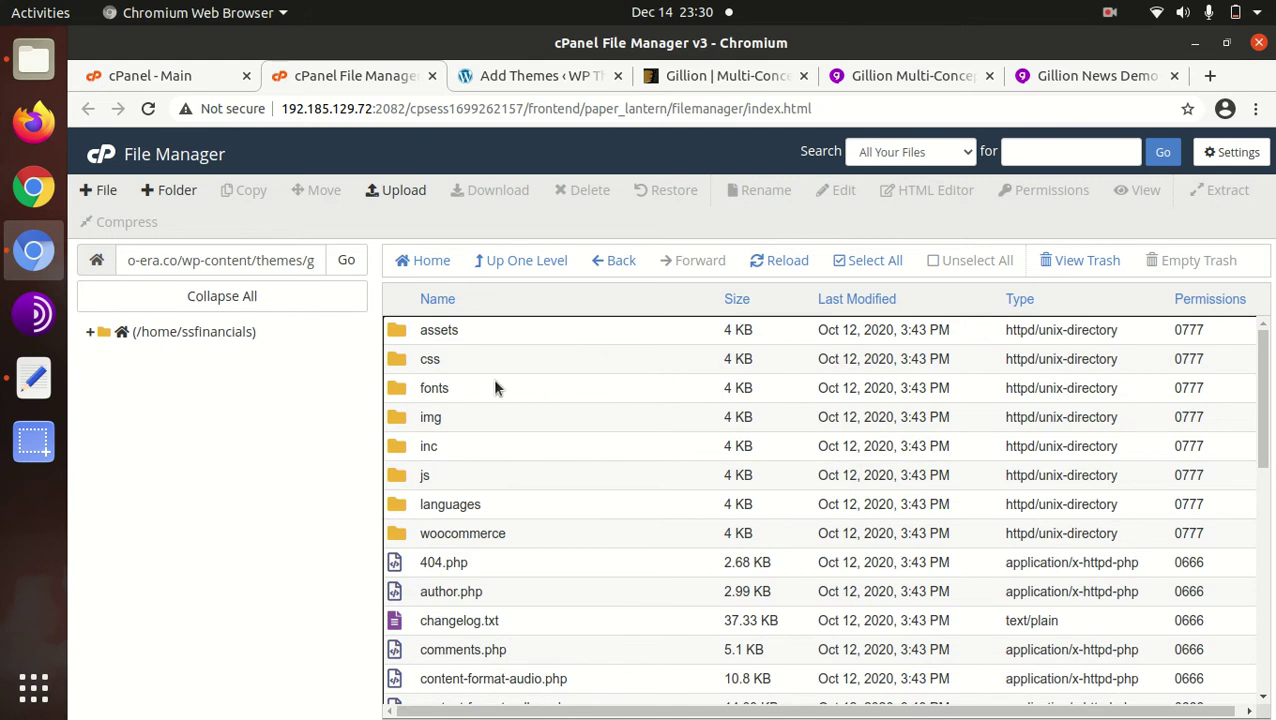
pyautogui.scroll(-3, 496, 388)
pyautogui.scroll(3, 498, 390)
pyautogui.click(525, 270)
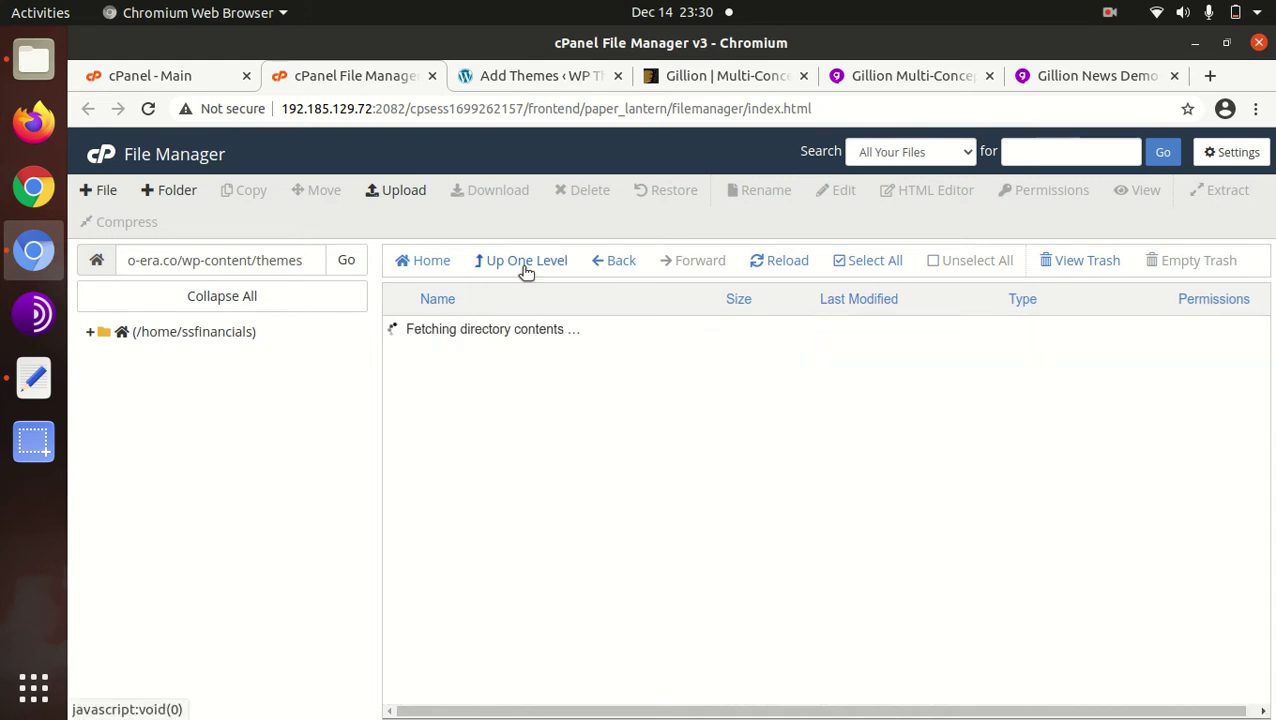
# Step: Permanently delete gillion.zip from the themes folder, skipping the trash
pyautogui.click(515, 388)
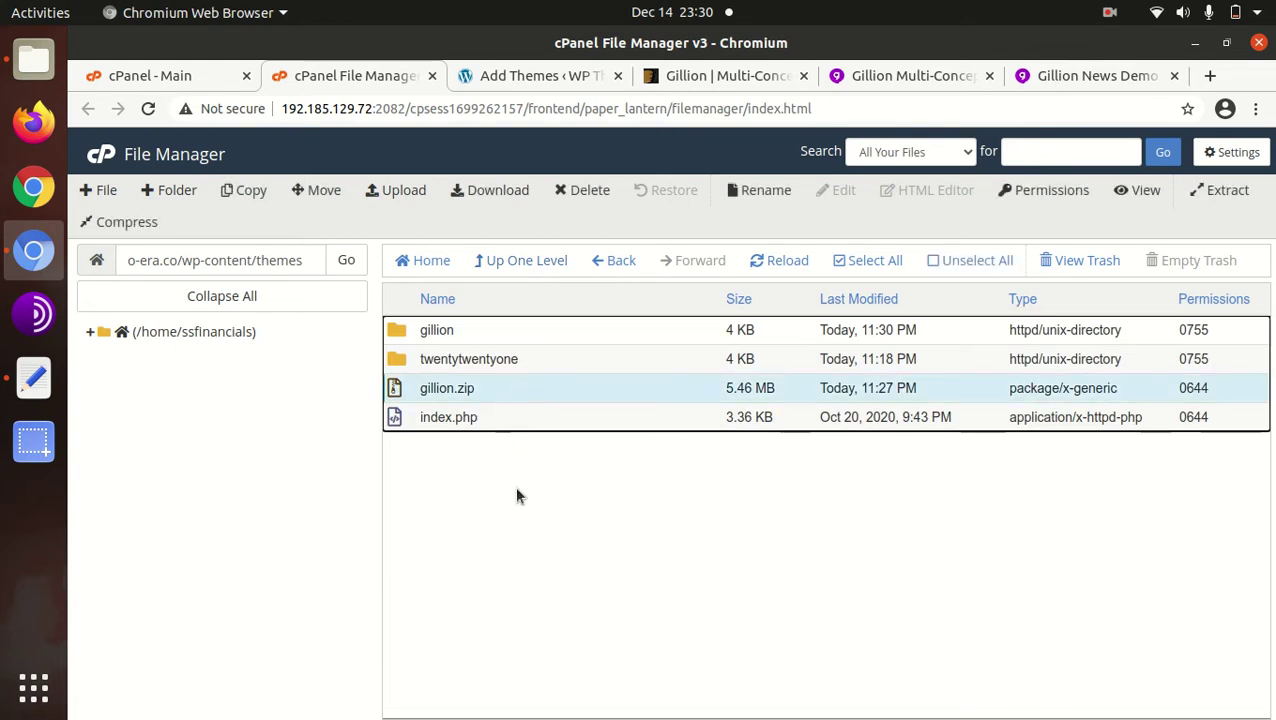
pyautogui.click(566, 198)
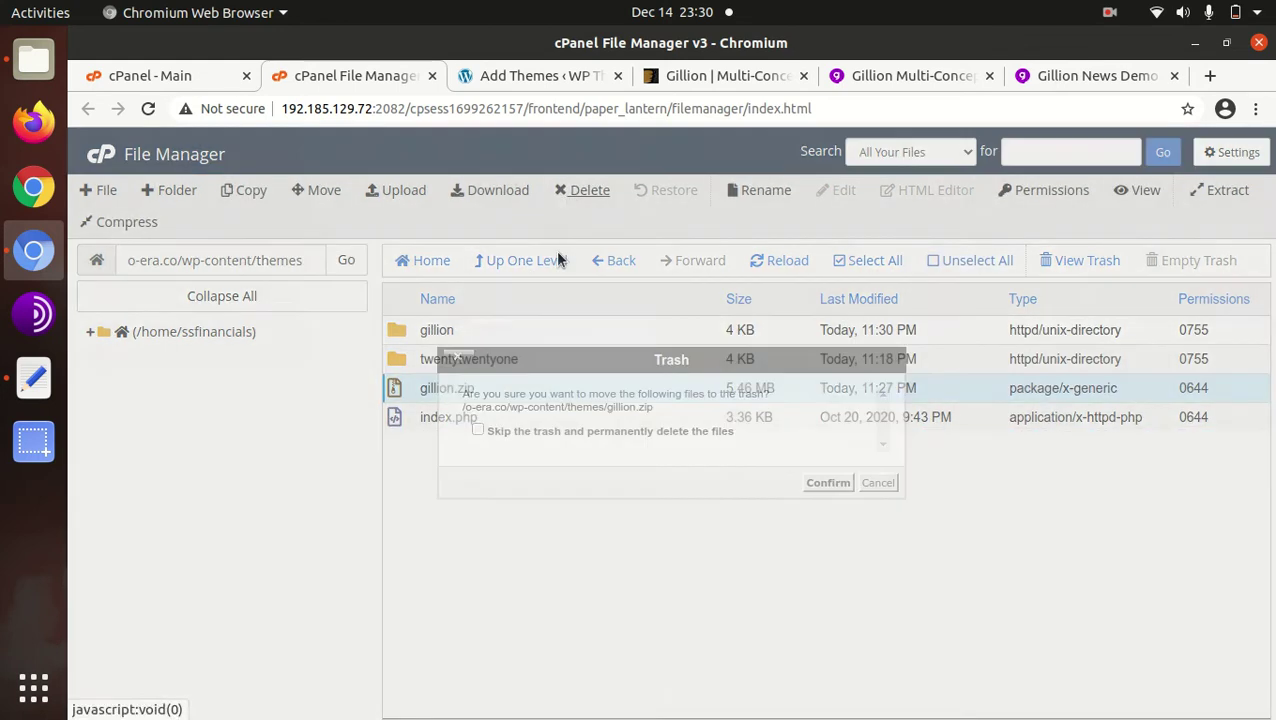
pyautogui.click(478, 431)
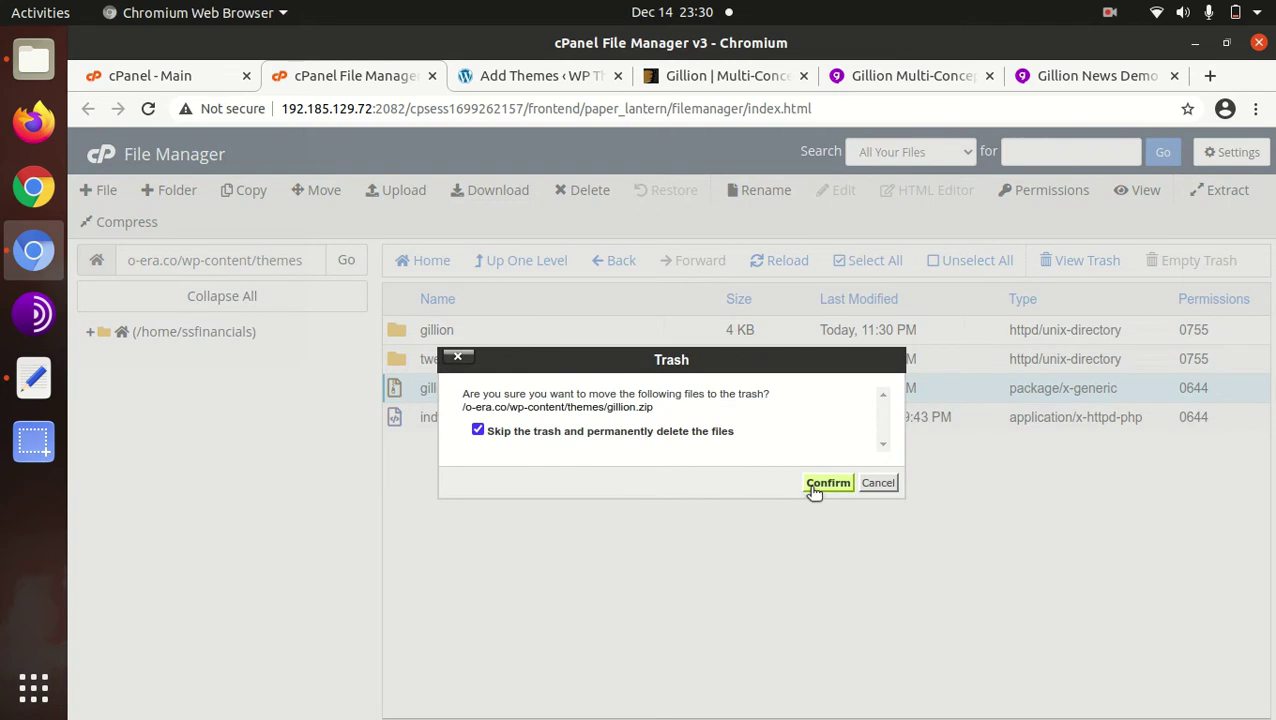
pyautogui.click(810, 484)
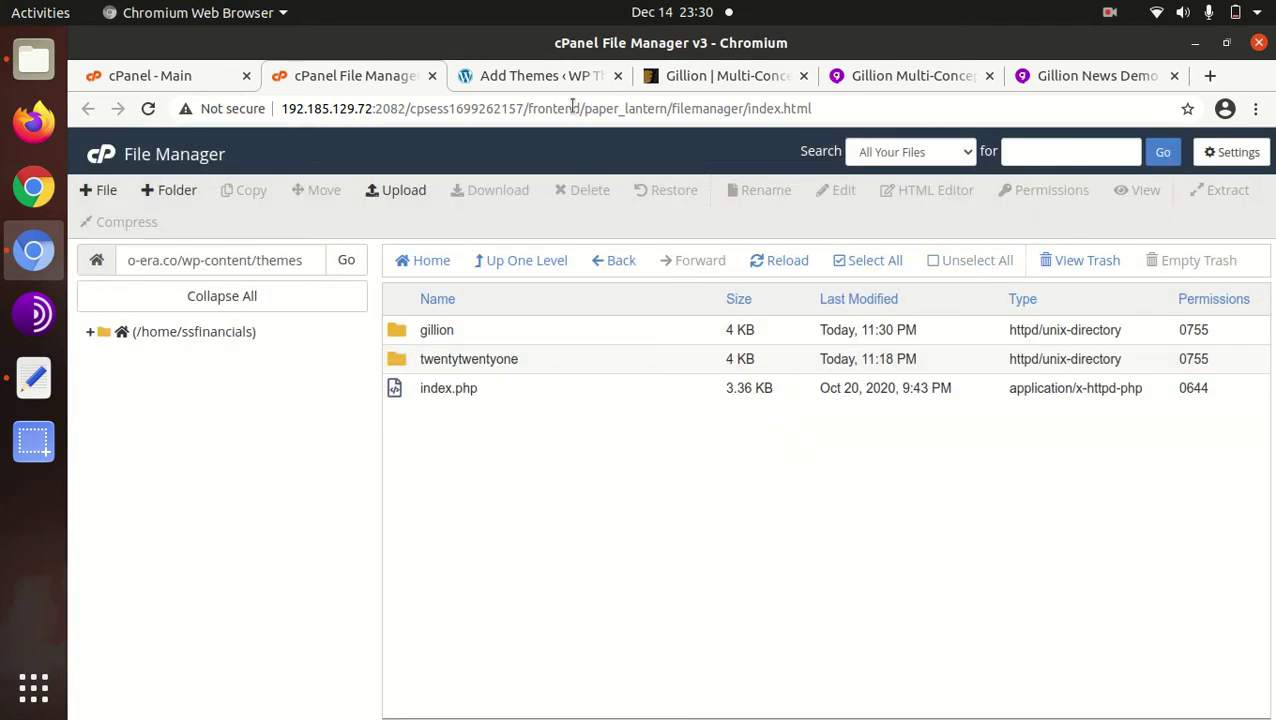
# Step: Return to the WordPress Themes page, view the Gillion theme's details and activate the theme
pyautogui.click(530, 77)
pyautogui.click(115, 406)
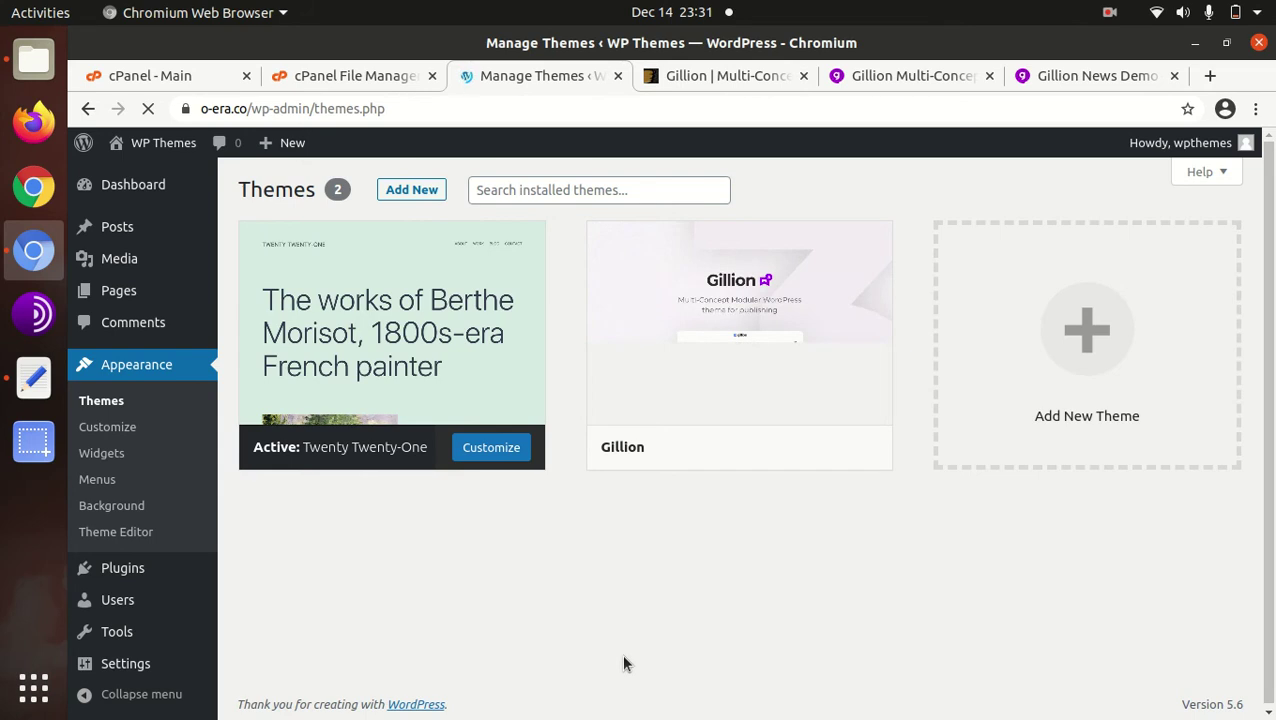
pyautogui.click(713, 340)
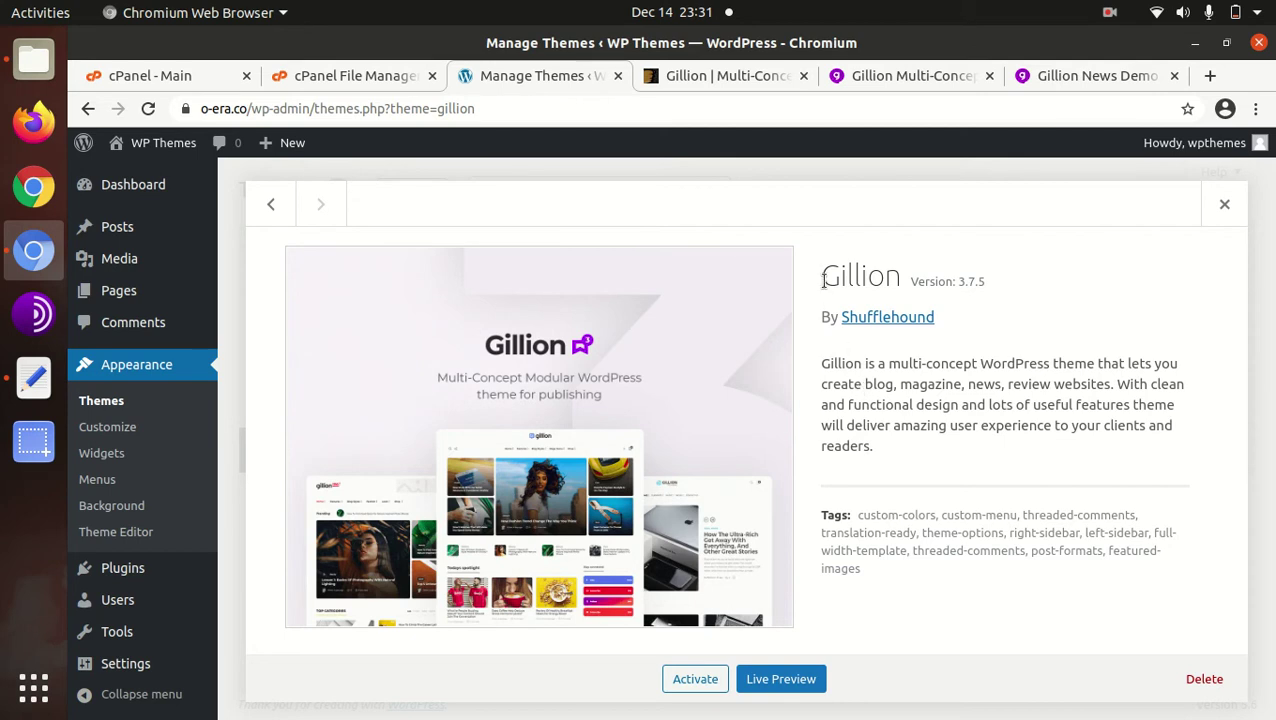
pyautogui.moveTo(823, 281); pyautogui.dragTo(902, 284)
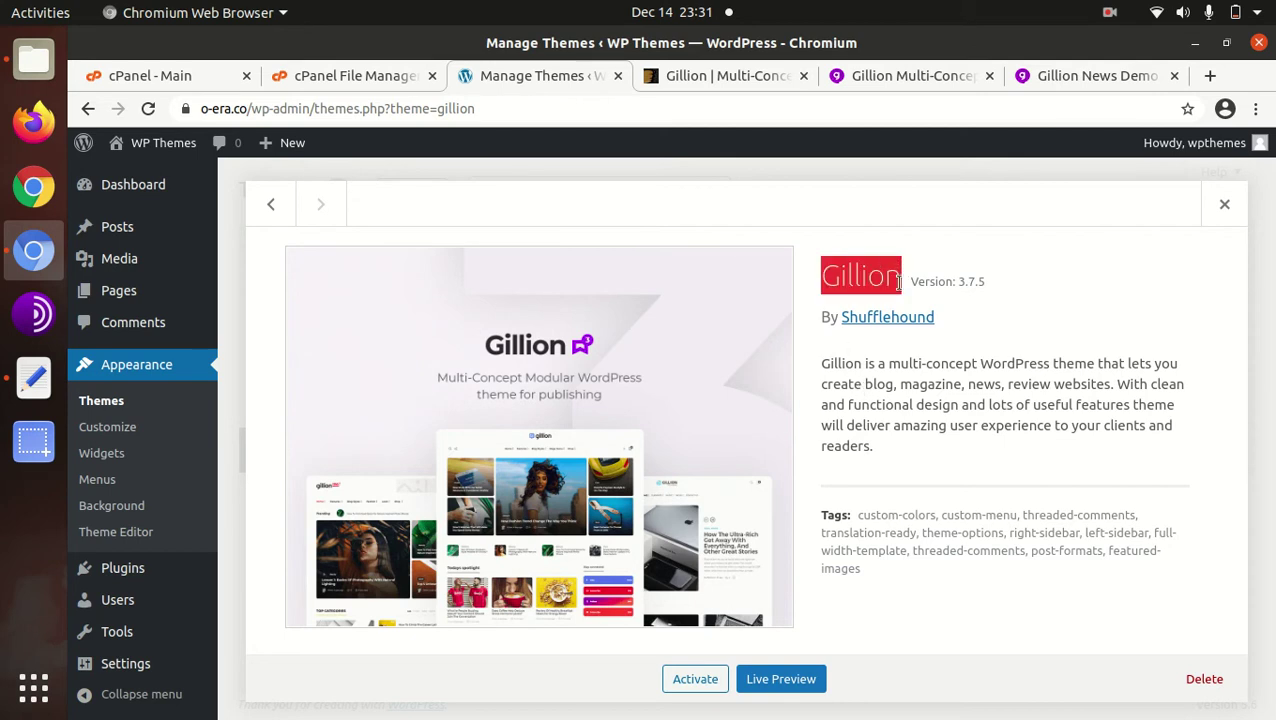
pyautogui.click(951, 327)
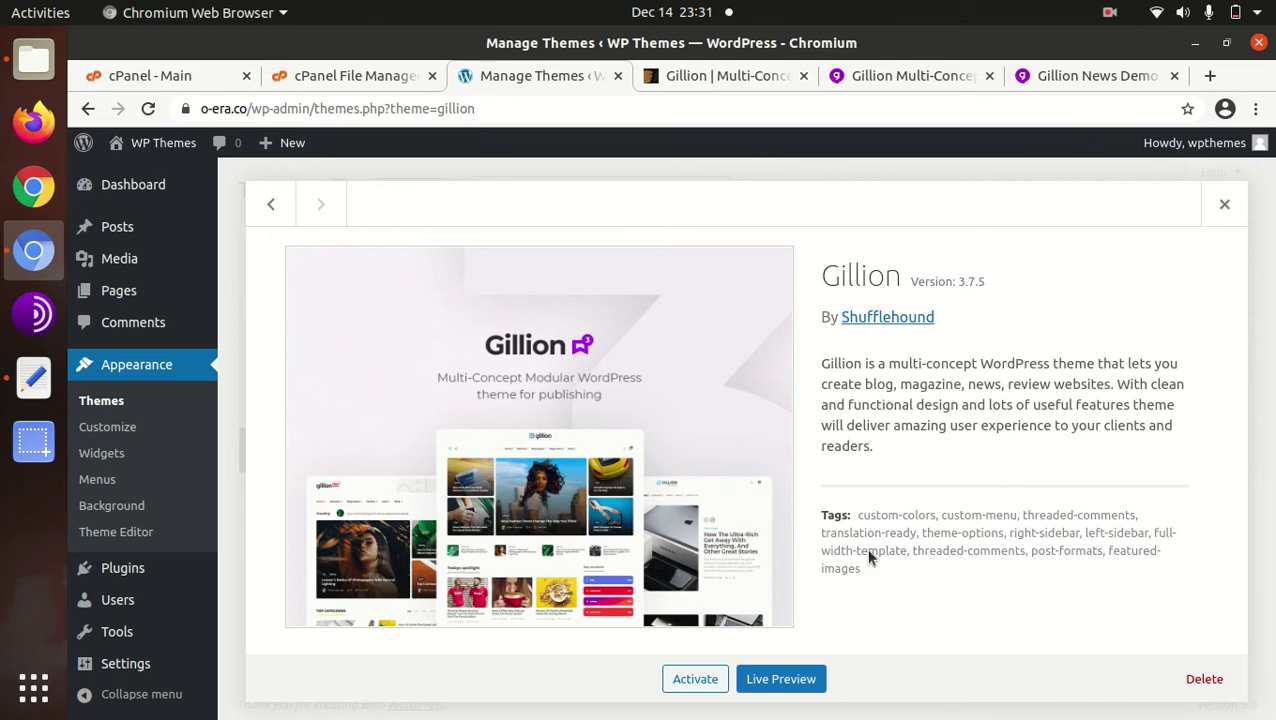
pyautogui.click(711, 680)
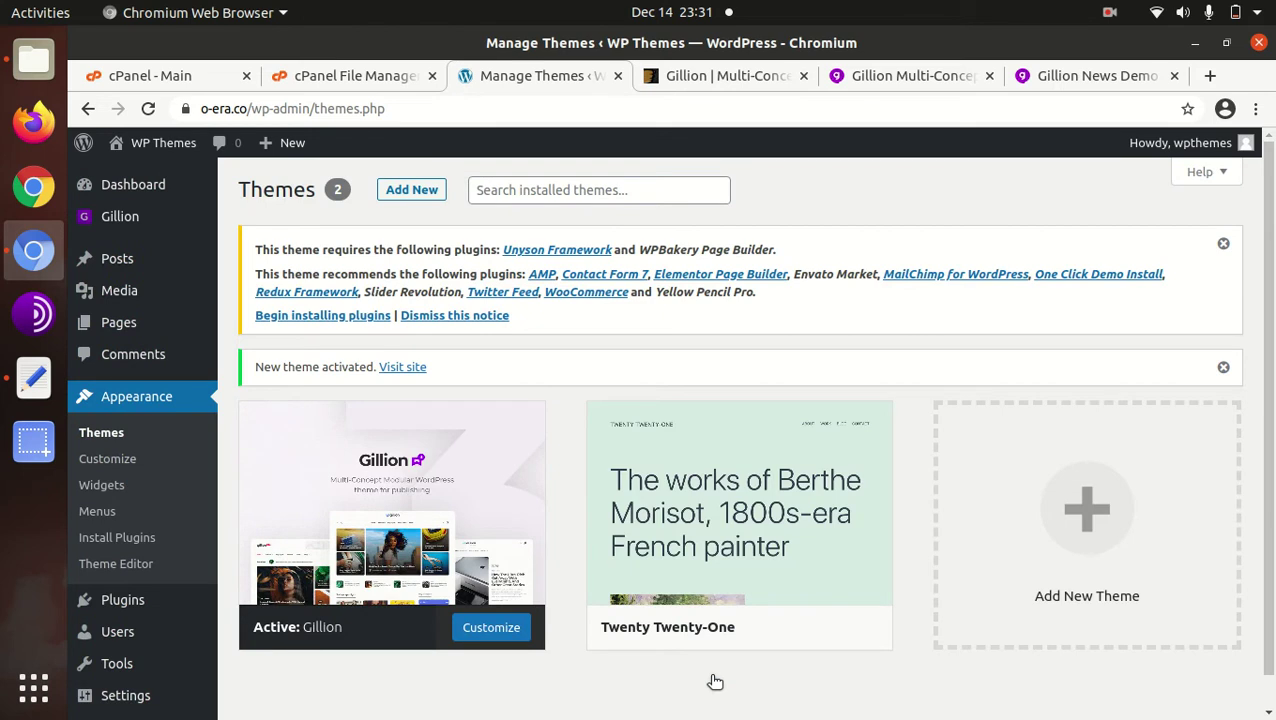
# Step: Open Gillion's Install Plugins page and examine the required and optional plugins it lists
pyautogui.click(344, 316)
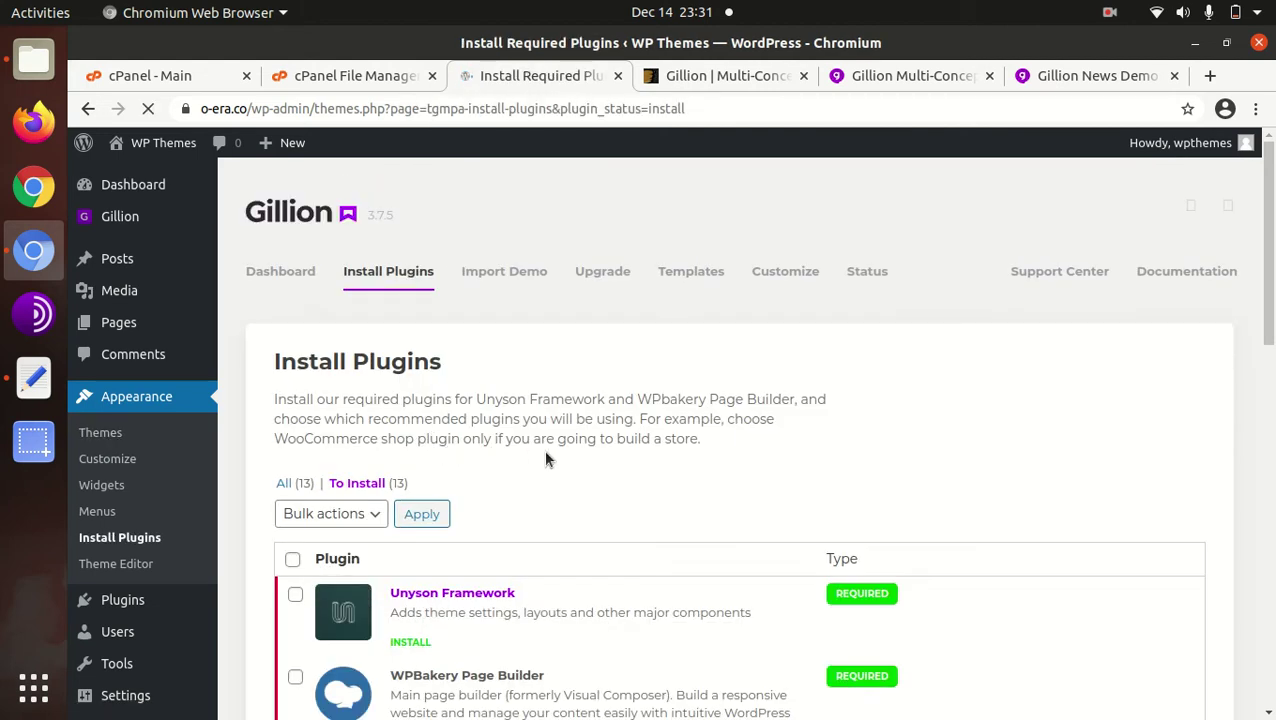
pyautogui.scroll(-3, 543, 449)
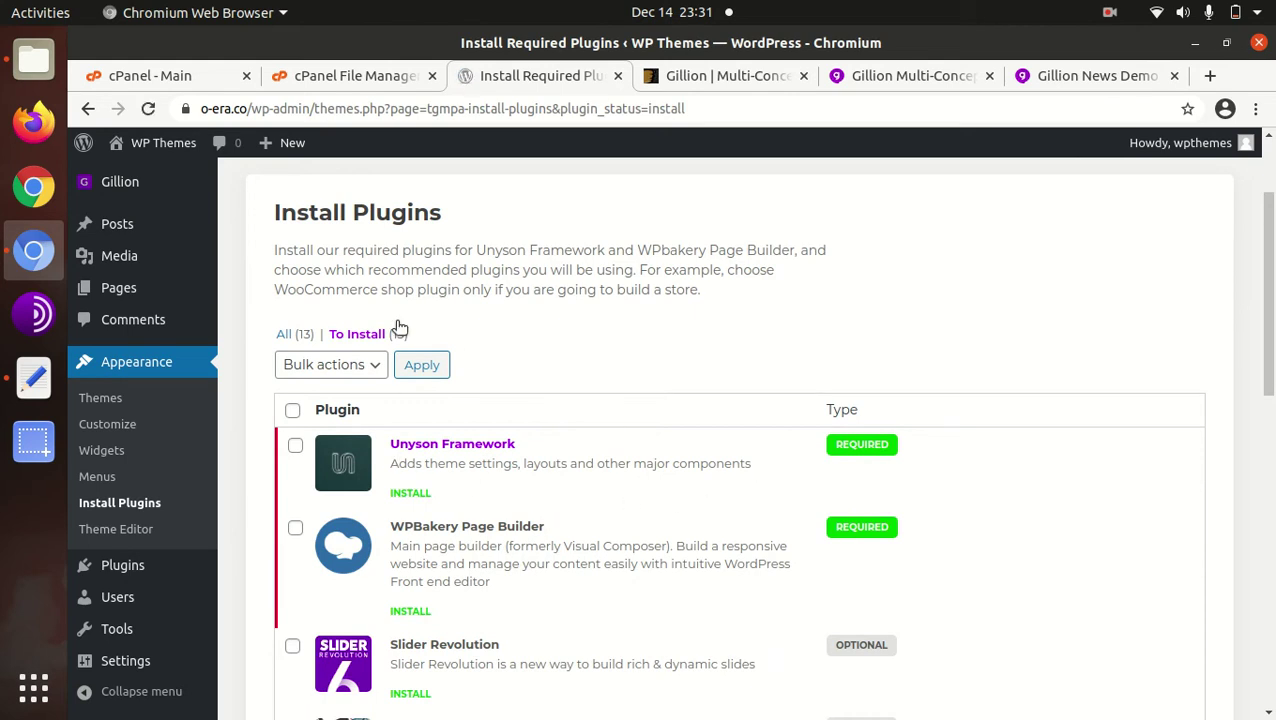
pyautogui.scroll(-1, 722, 322)
pyautogui.scroll(-3, 722, 326)
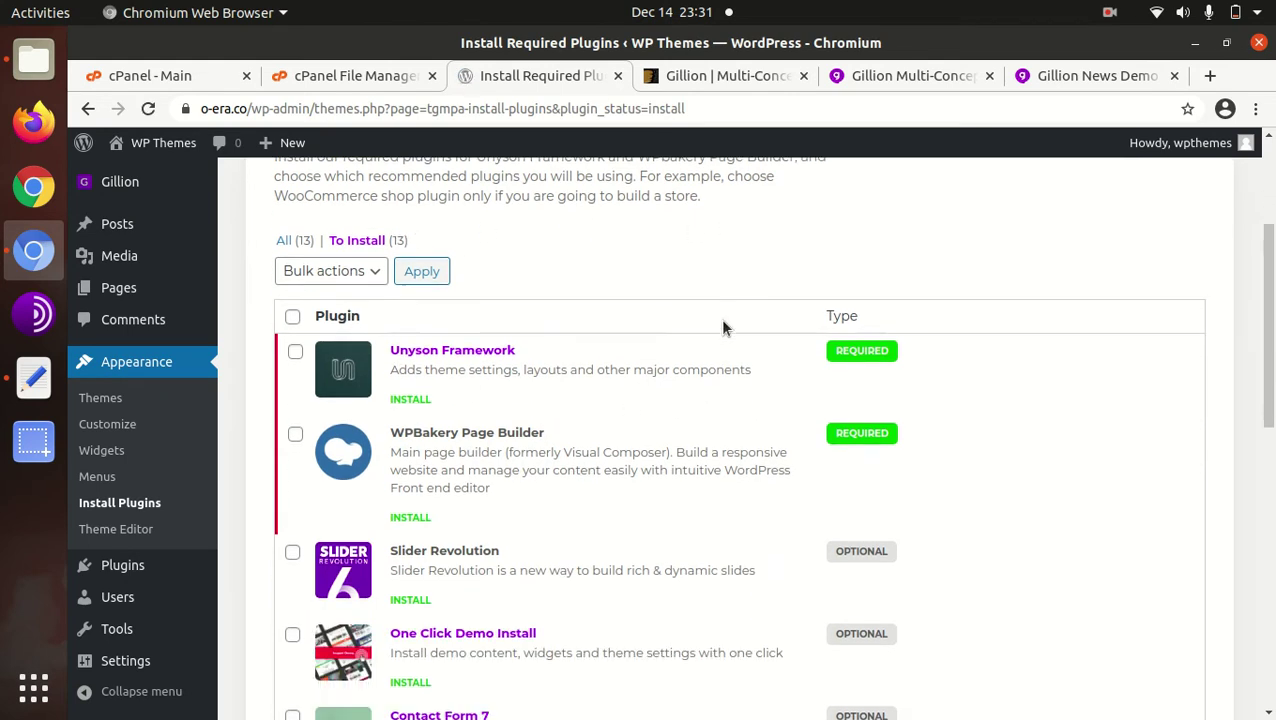
pyautogui.scroll(4, 722, 326)
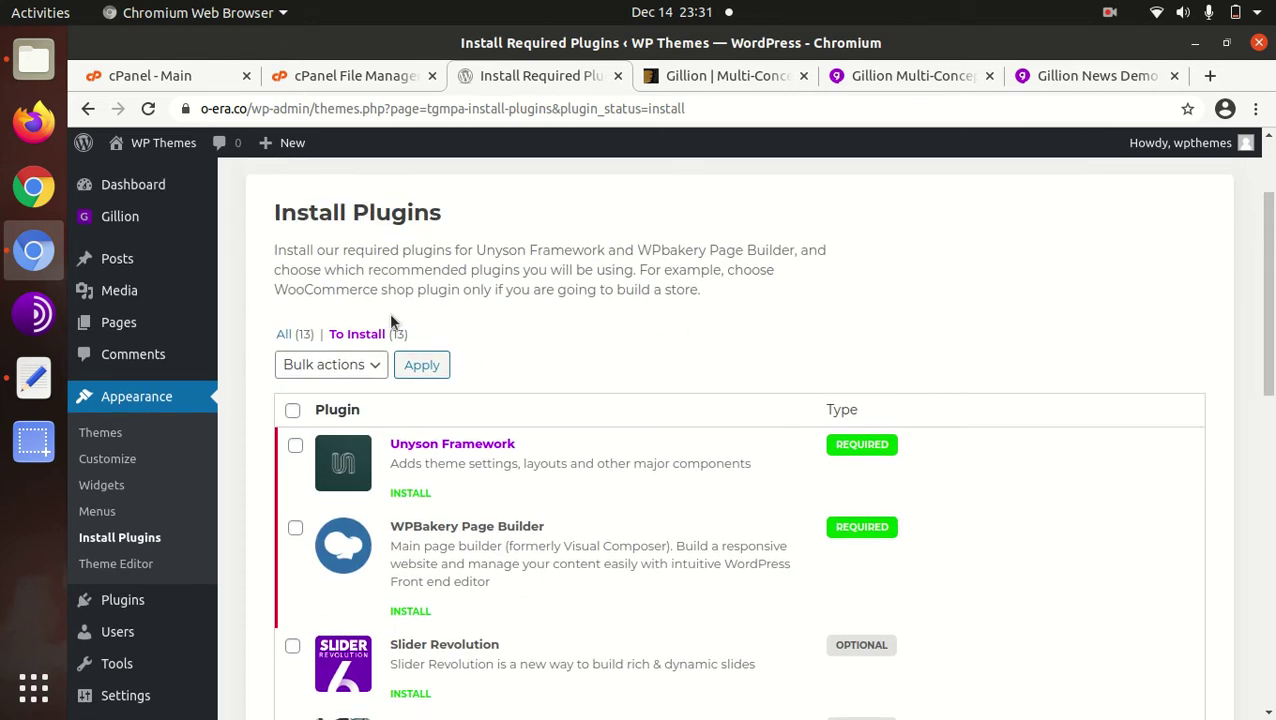
pyautogui.scroll(-4, 755, 330)
pyautogui.scroll(-5, 752, 344)
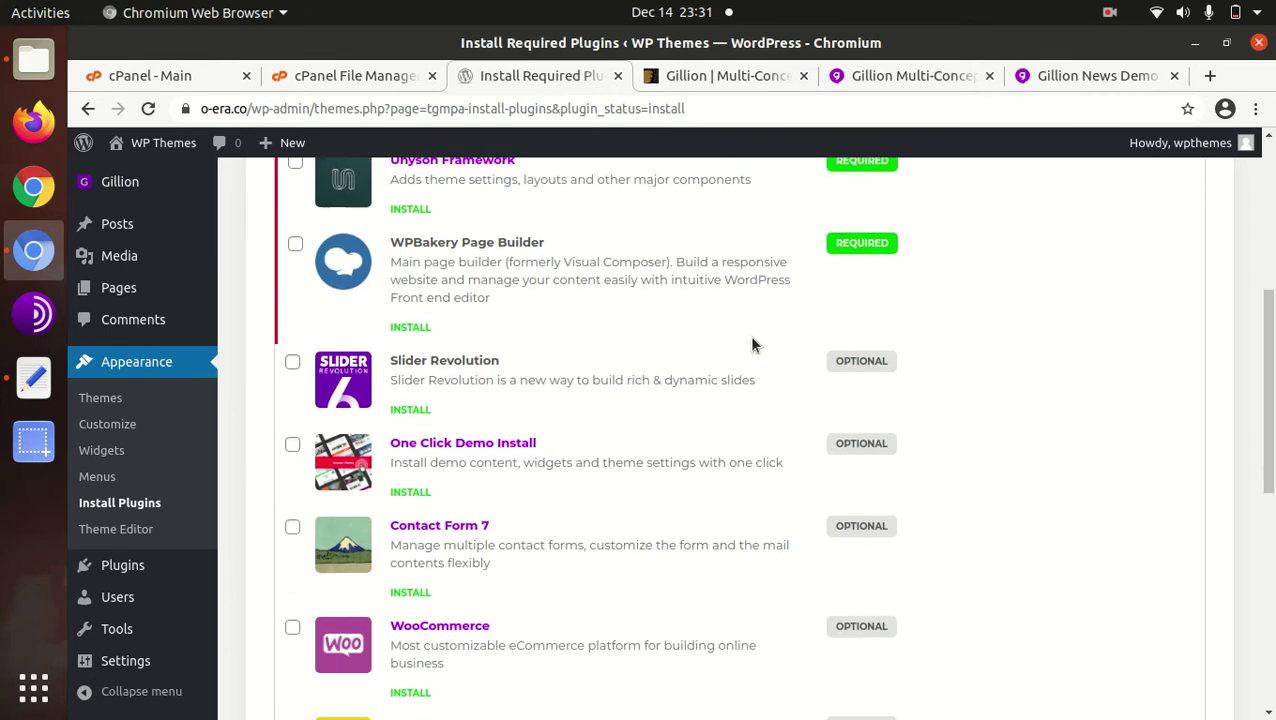
pyautogui.scroll(-8, 752, 345)
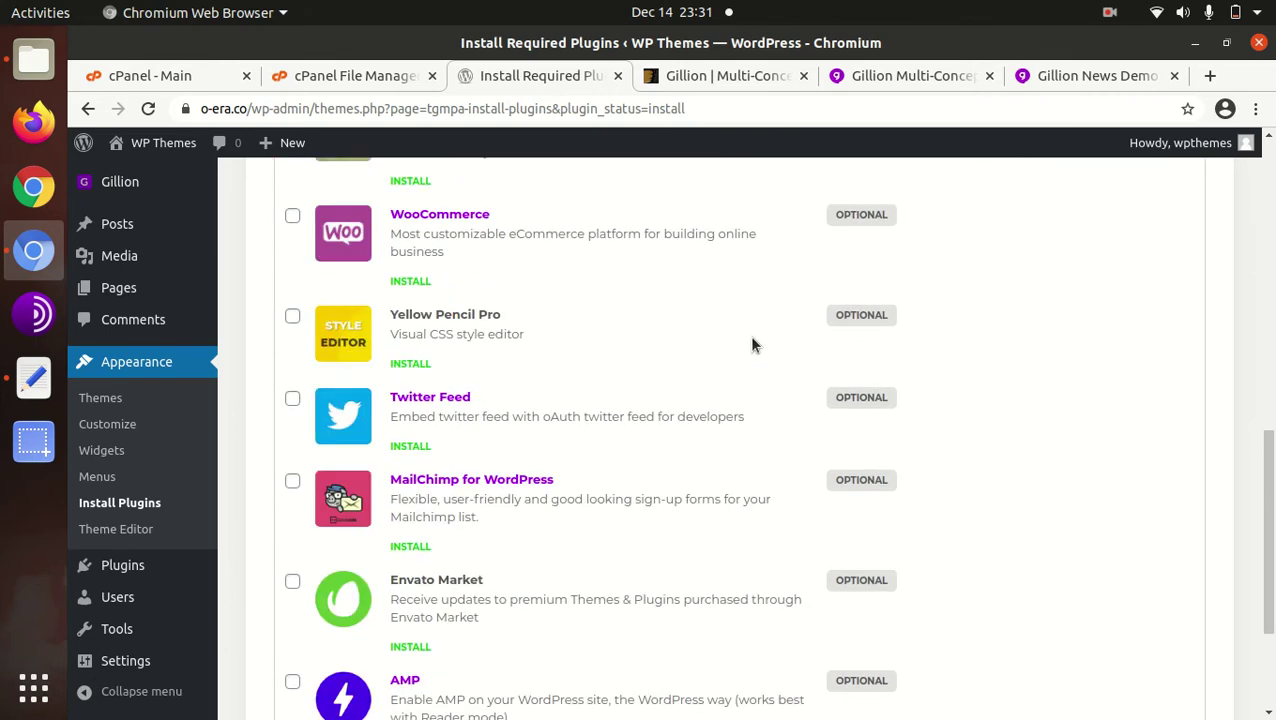
pyautogui.scroll(14, 780, 380)
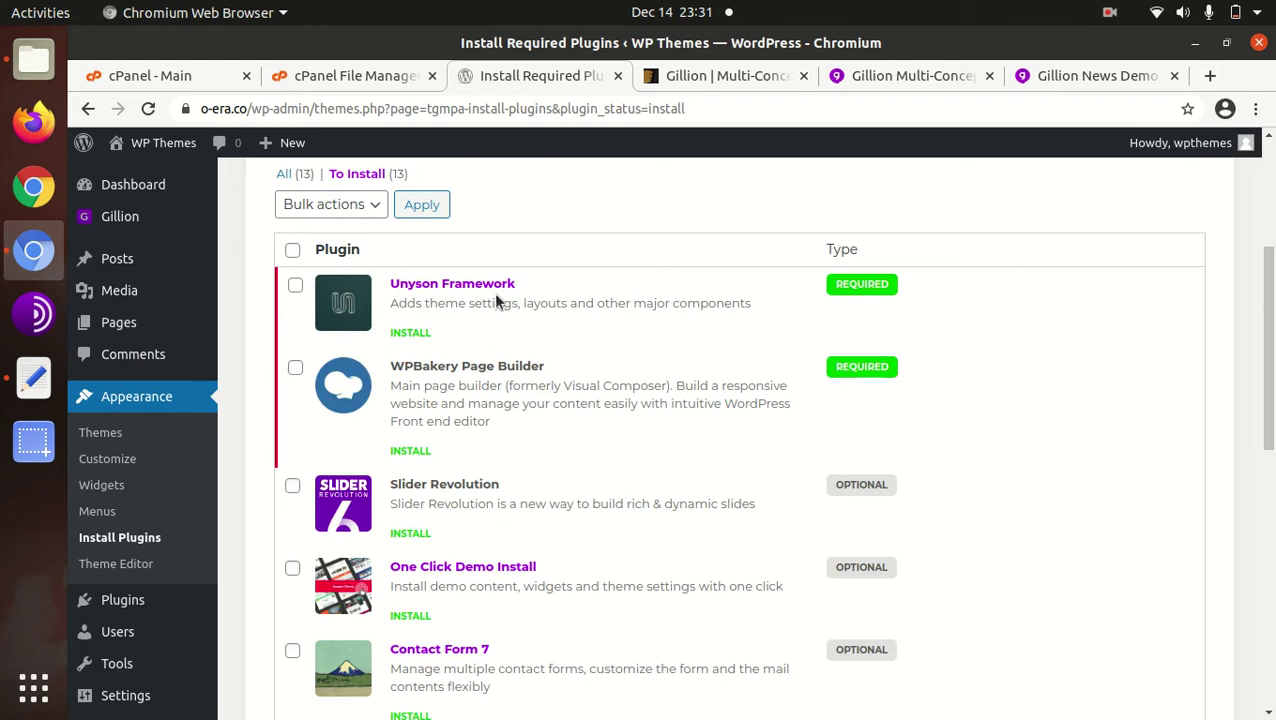
# Step: Install the Unyson Framework plugin together with its Mega Menu and Backup & Demo Content extensions
pyautogui.click(418, 337)
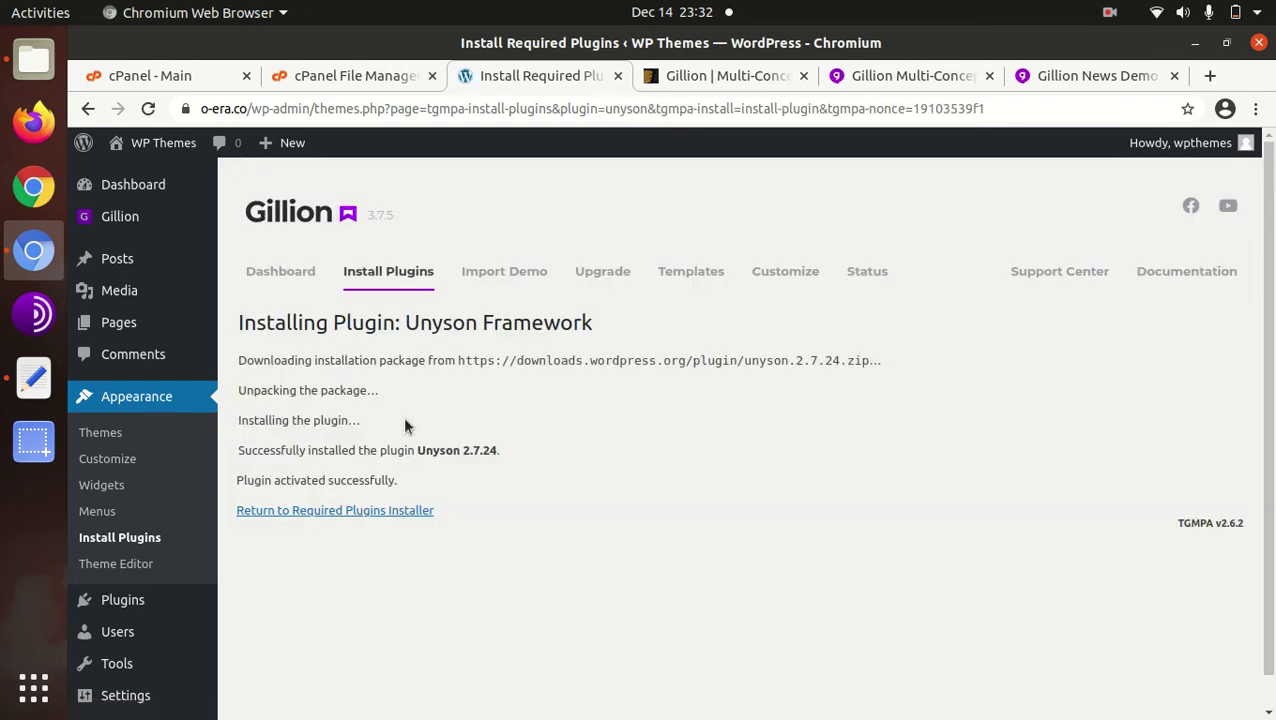
pyautogui.click(374, 511)
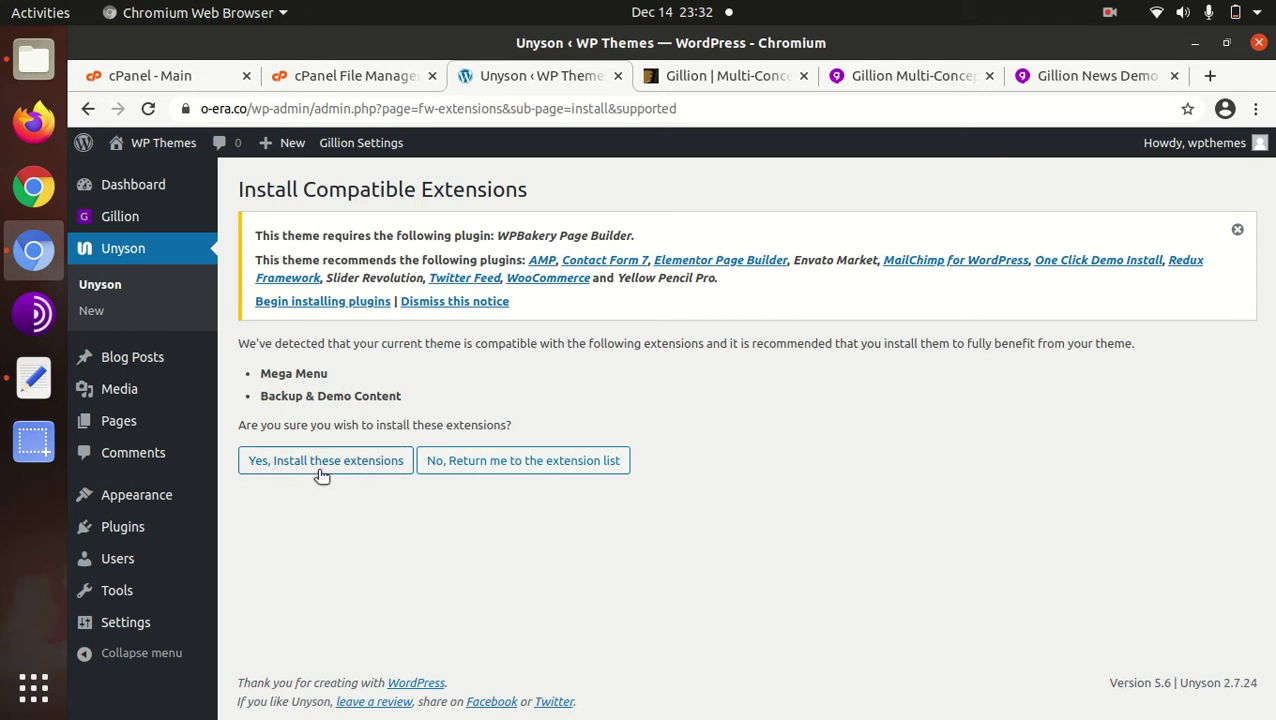
pyautogui.moveTo(270, 373); pyautogui.dragTo(374, 377)
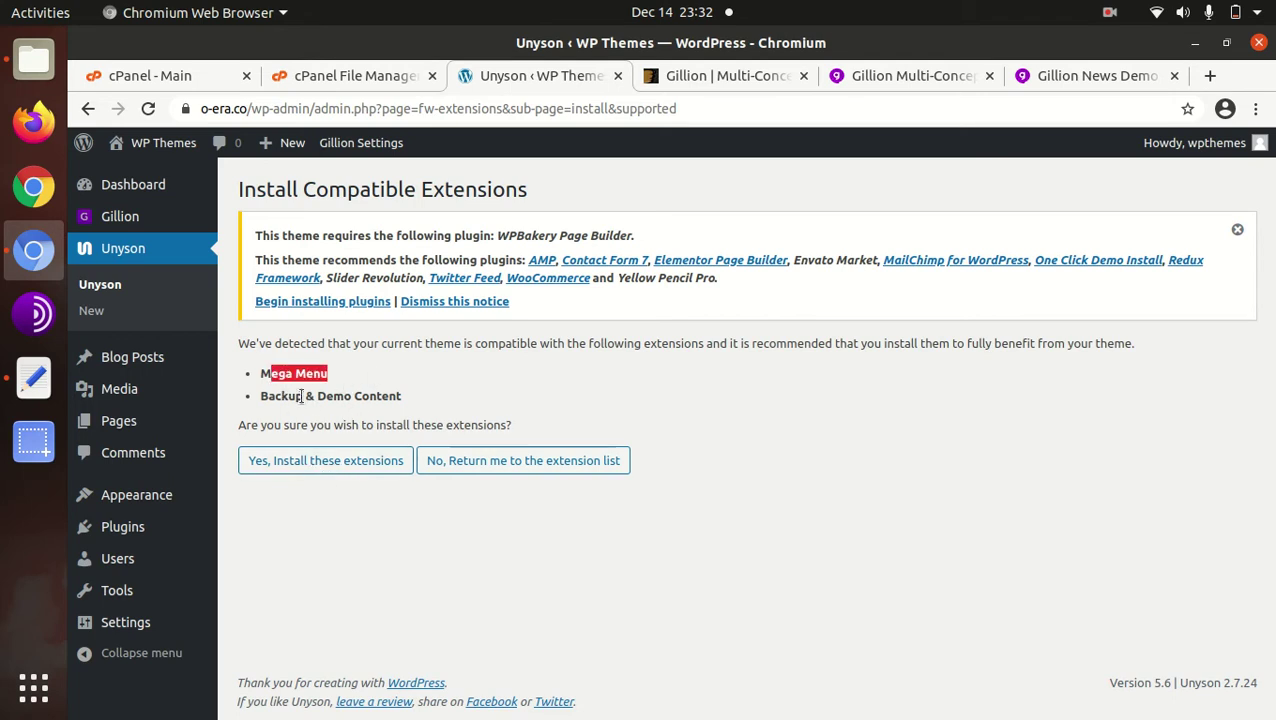
pyautogui.moveTo(303, 396); pyautogui.dragTo(388, 396)
pyautogui.click(341, 463)
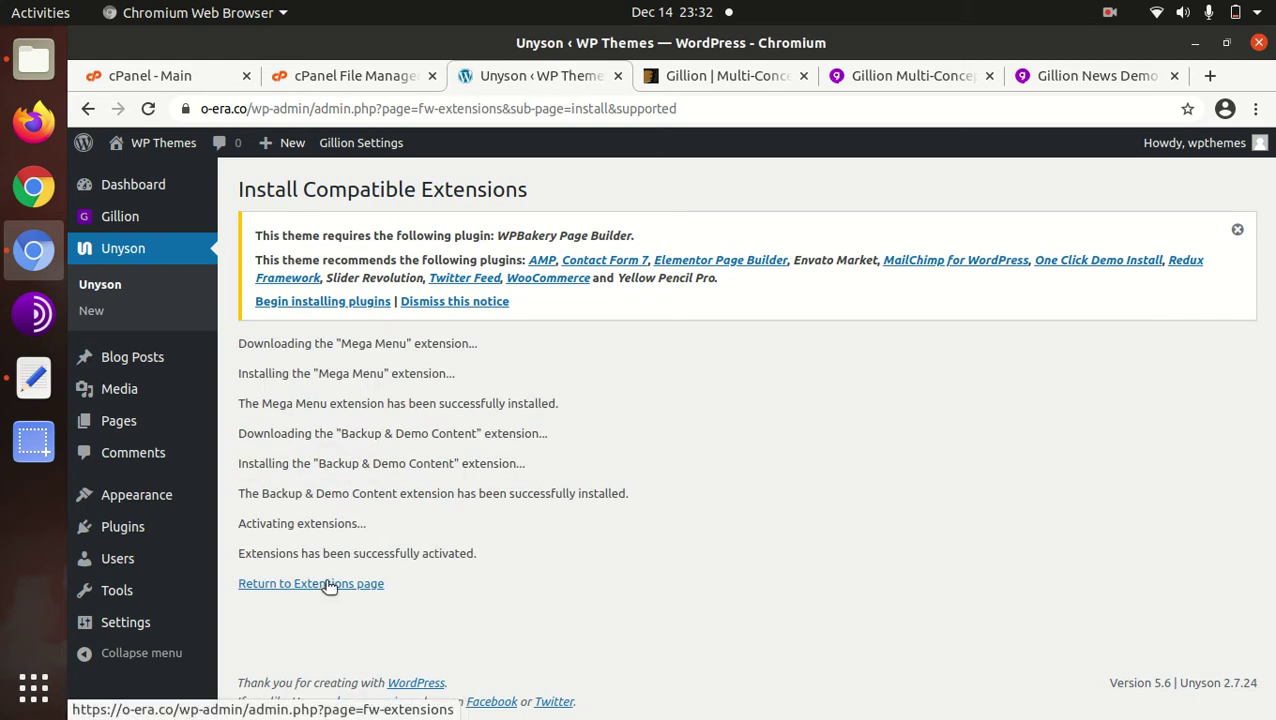
# Step: Install the required WPBakery Page Builder plugin from Gillion's plugin installer
pyautogui.click(324, 302)
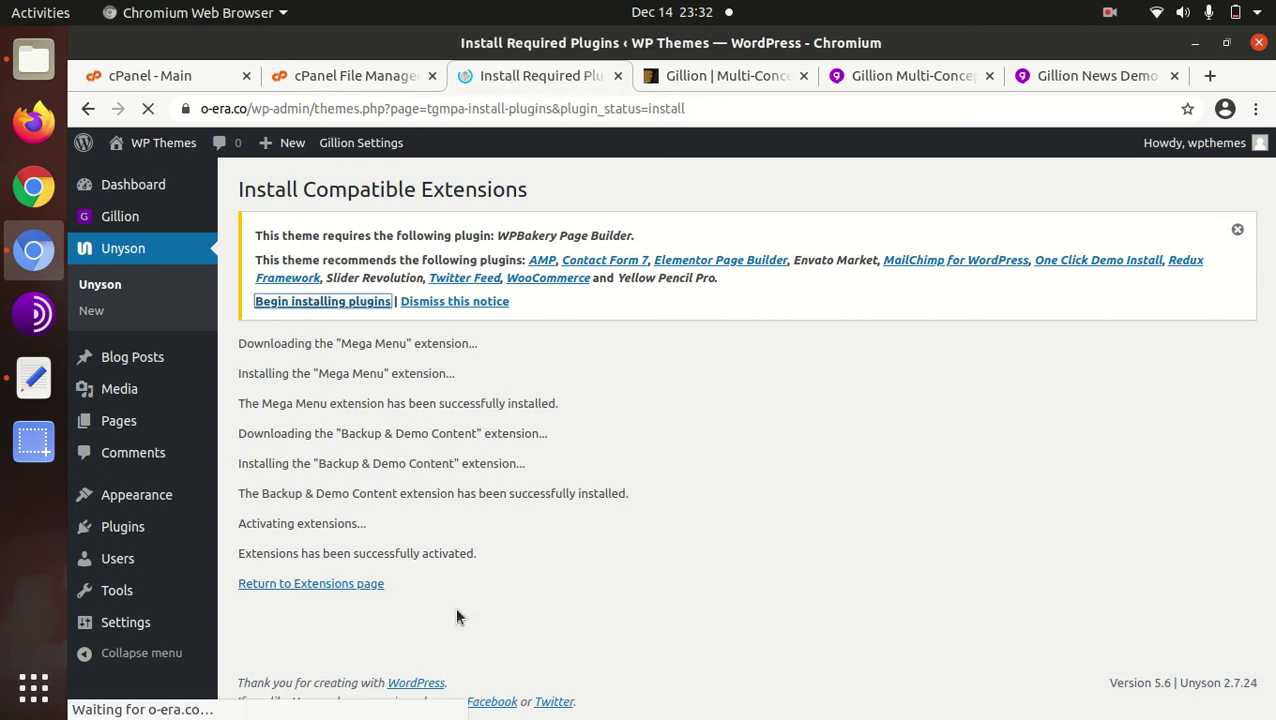
pyautogui.scroll(-3, 491, 569)
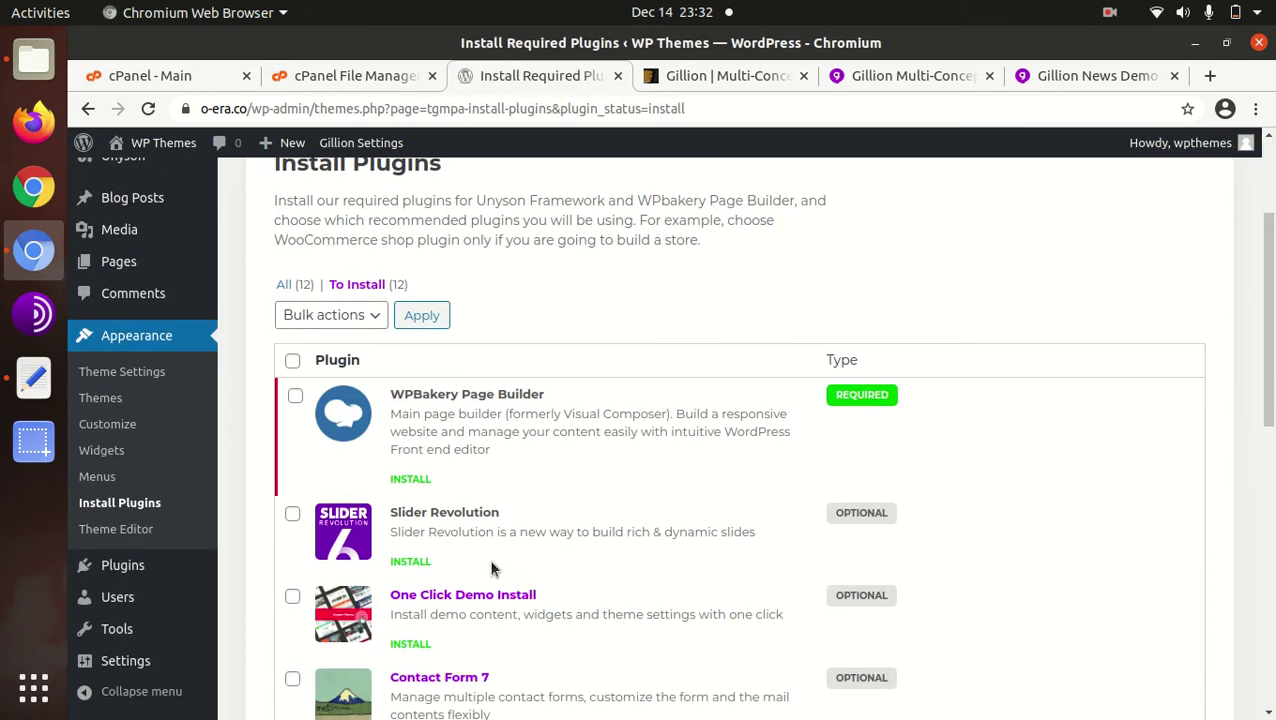
pyautogui.click(404, 482)
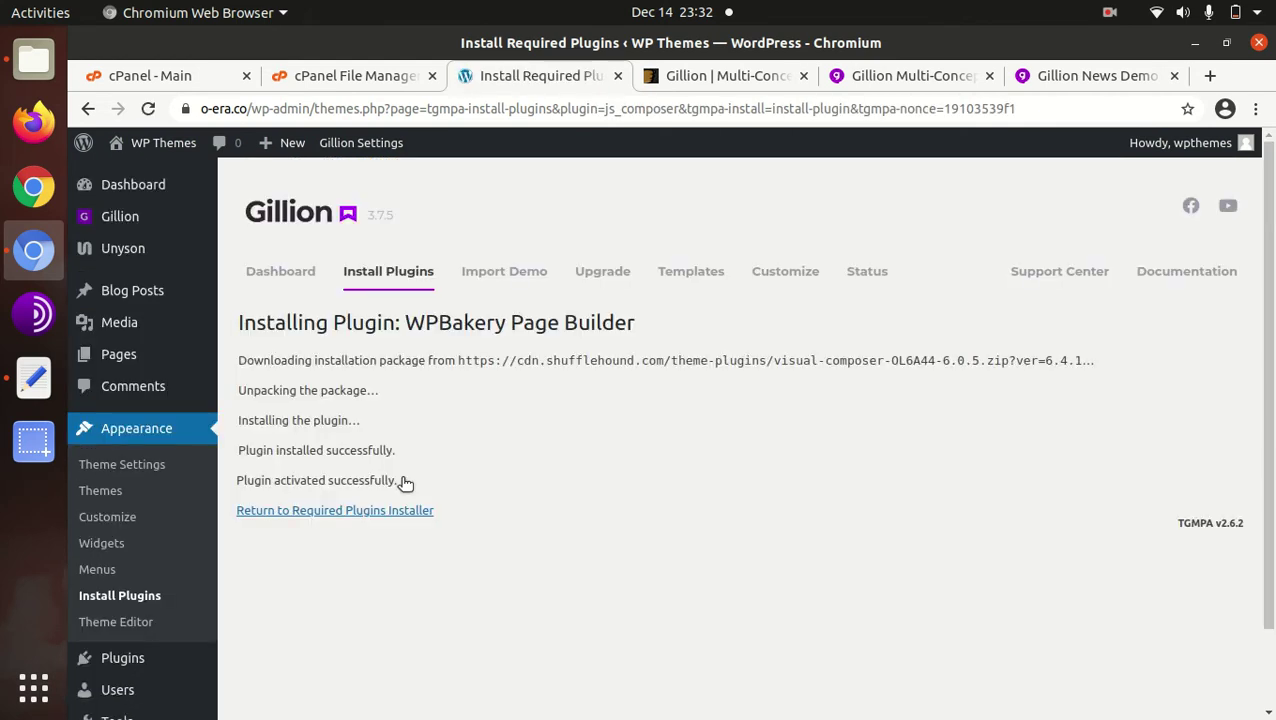
pyautogui.click(331, 511)
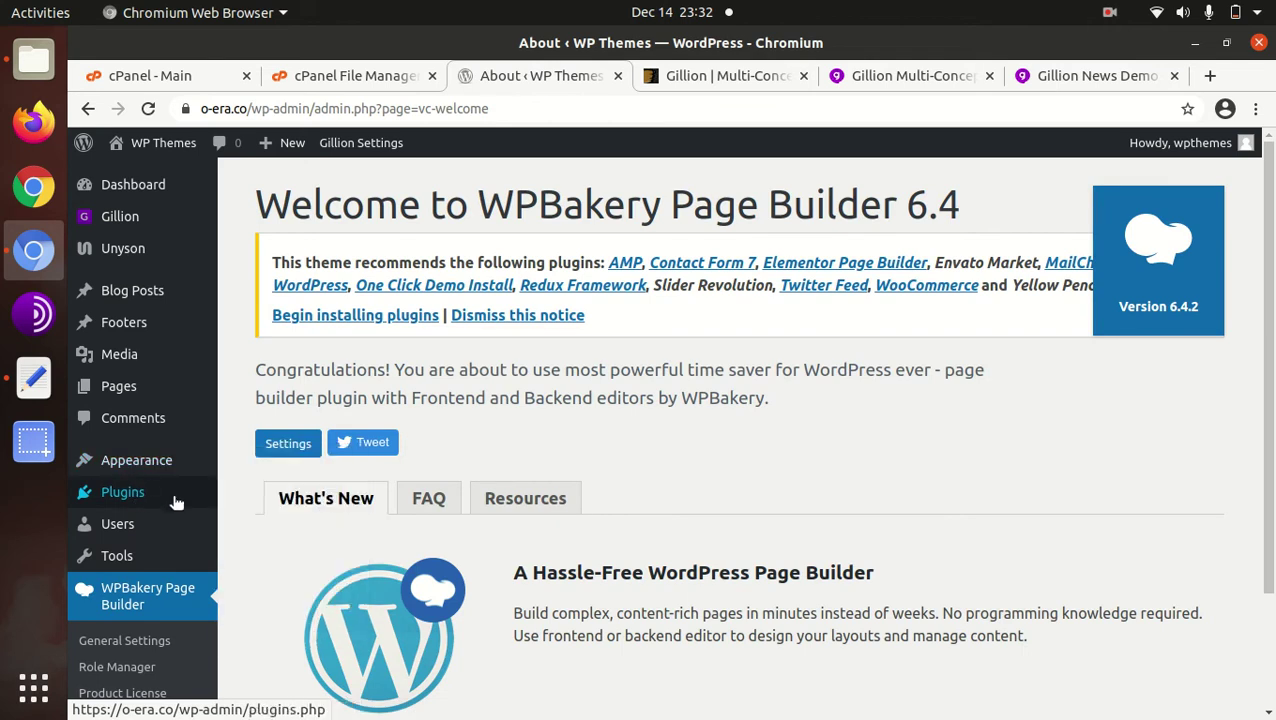
# Step: Return to Gillion's plugin installer through the site's installed plugins page and install the Slider Revolution plugin
pyautogui.click(137, 502)
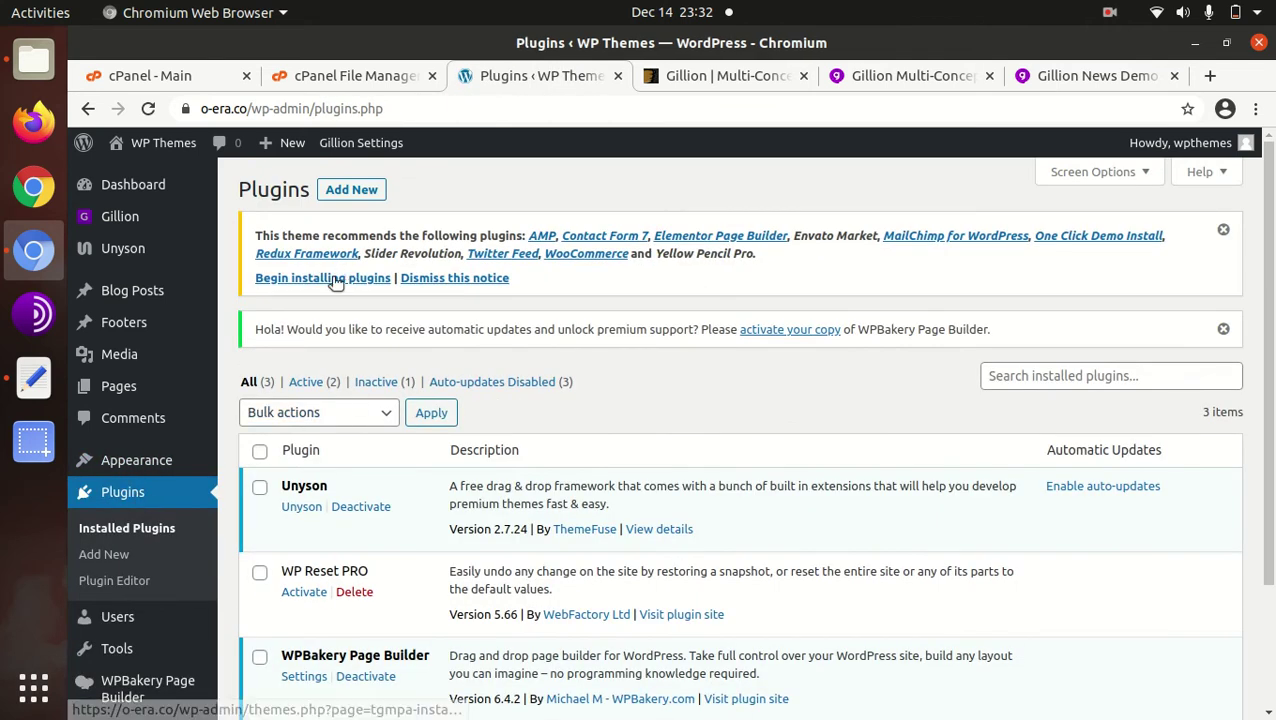
pyautogui.click(335, 280)
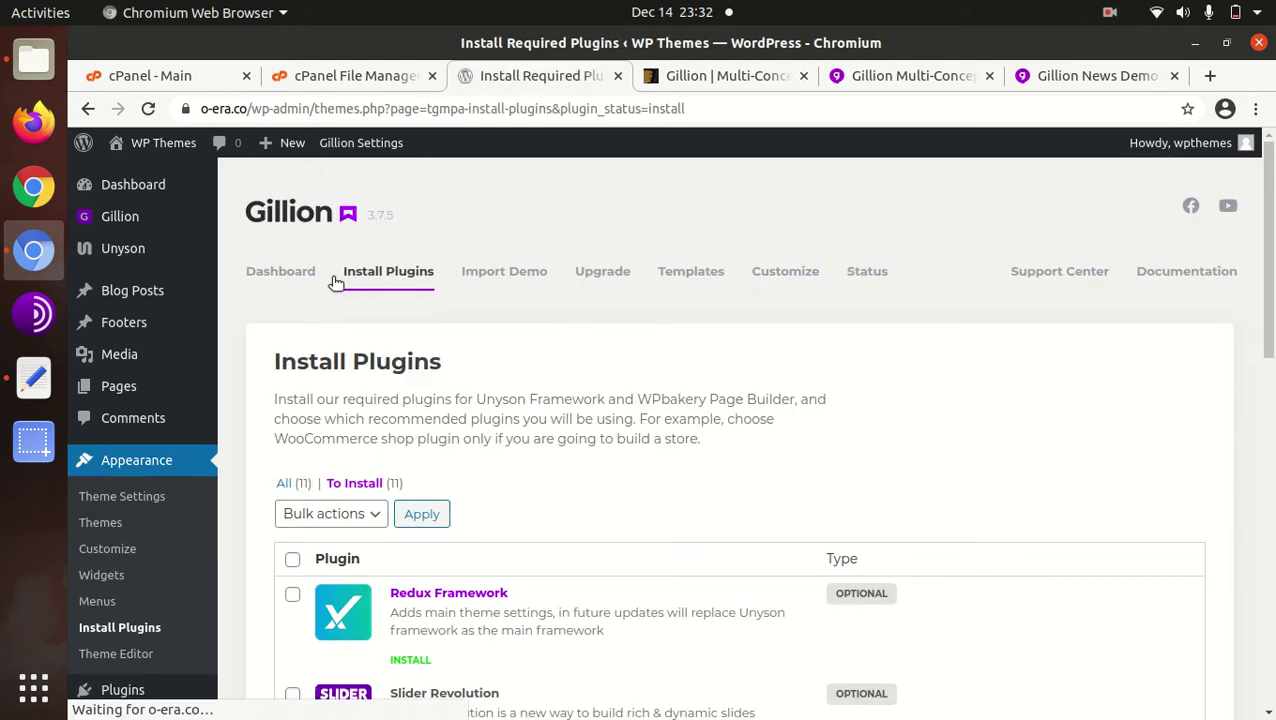
pyautogui.scroll(-3, 455, 468)
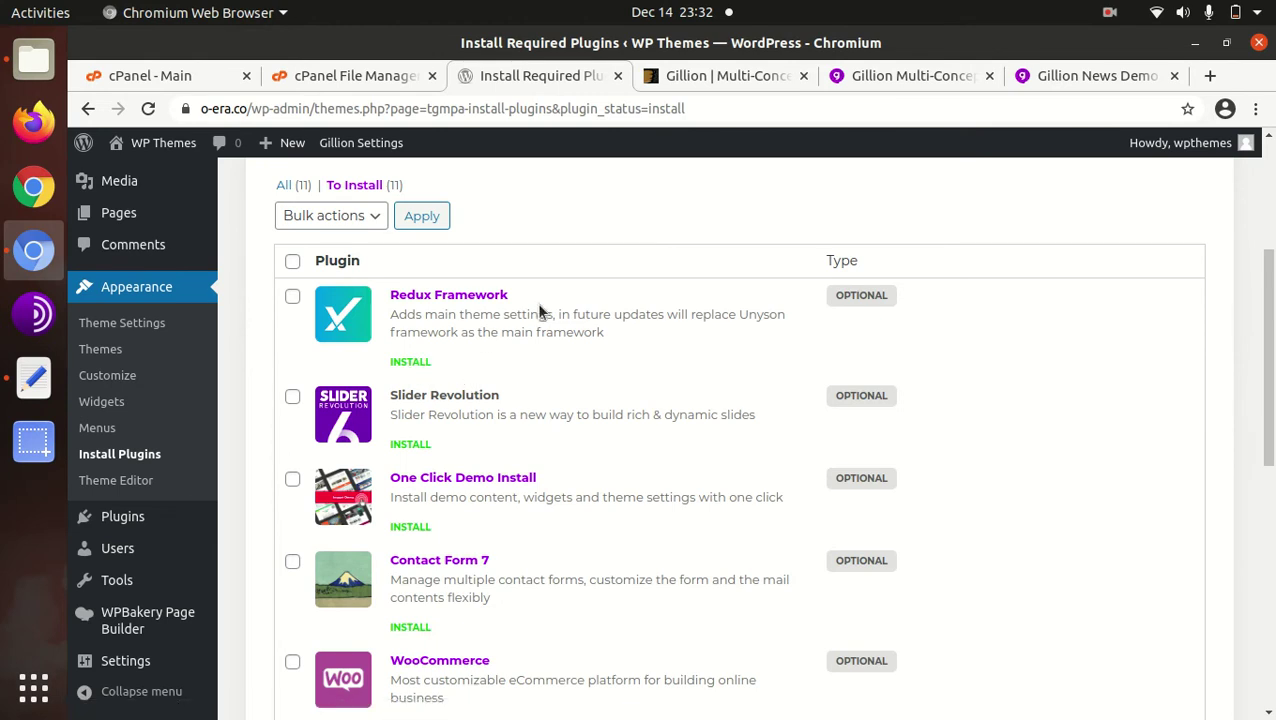
pyautogui.click(420, 446)
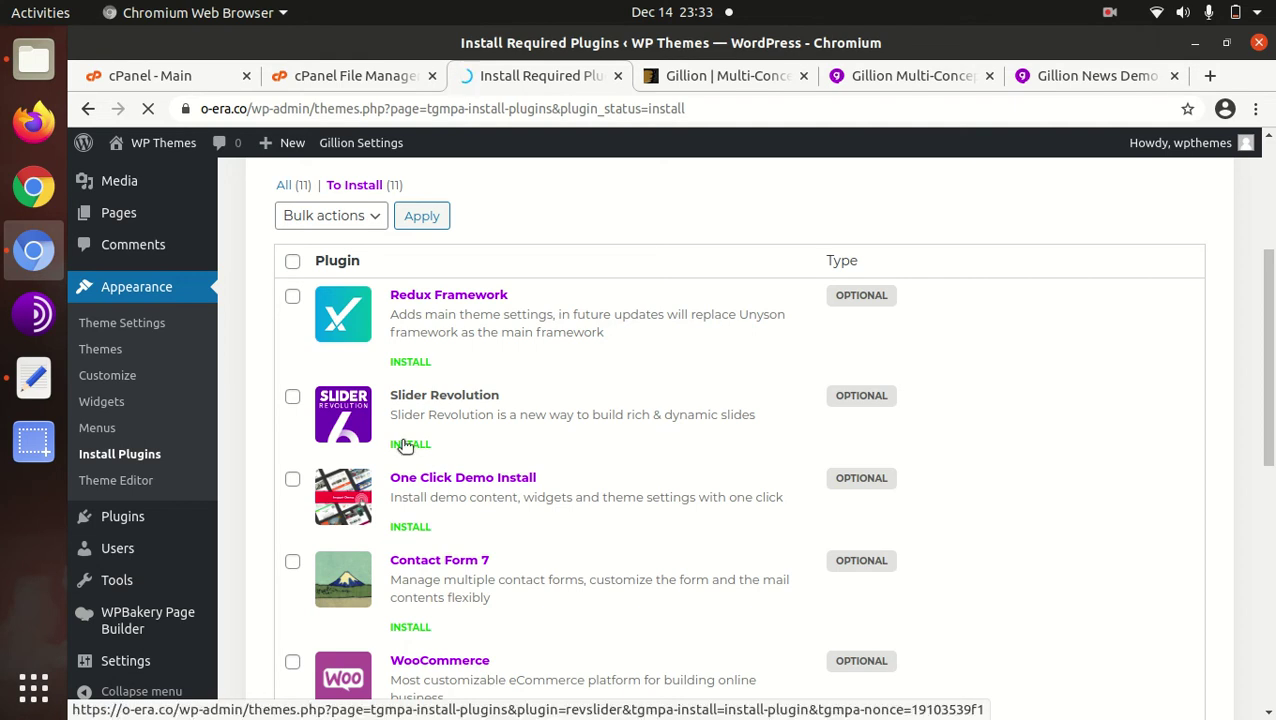
pyautogui.scroll(-3, 744, 484)
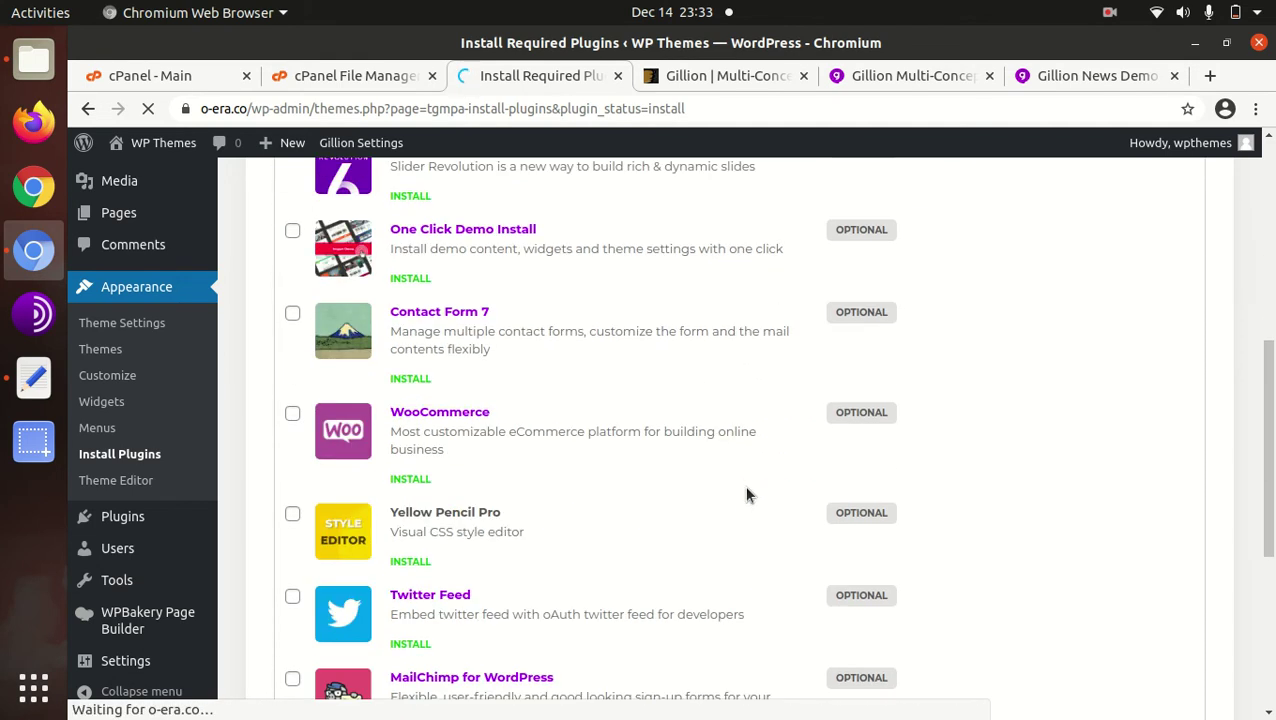
pyautogui.scroll(4, 744, 484)
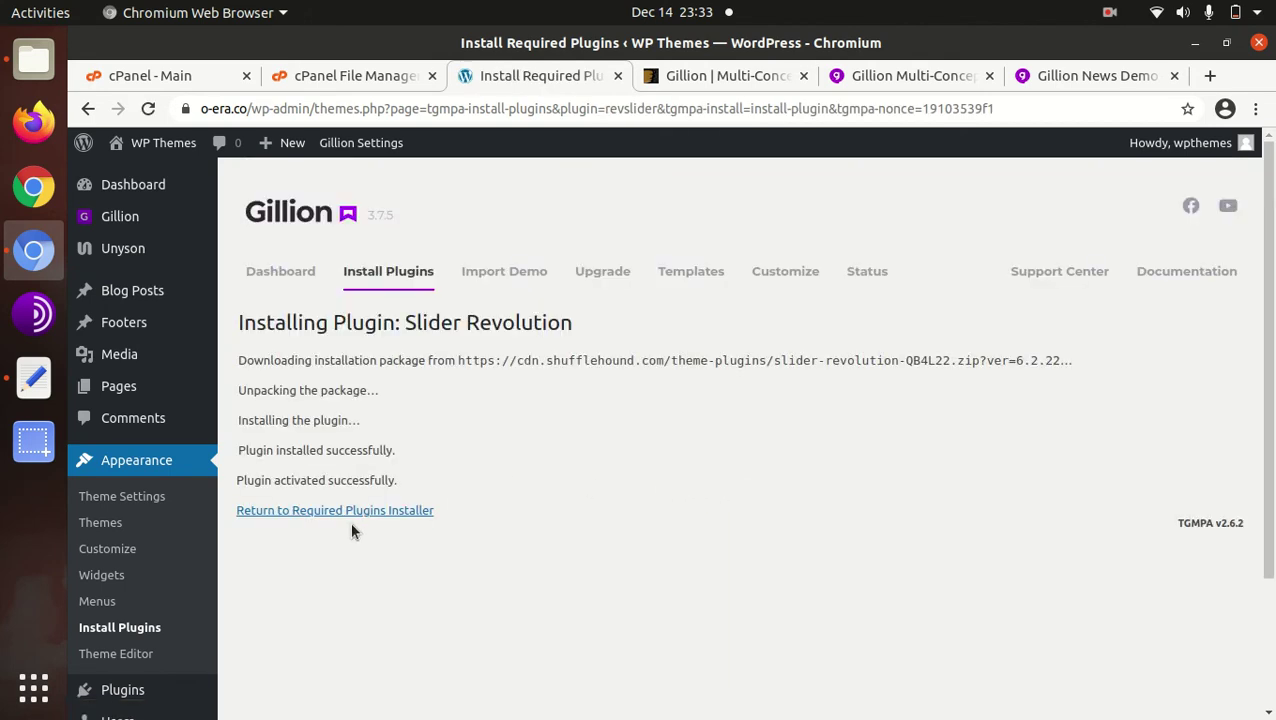
pyautogui.click(335, 512)
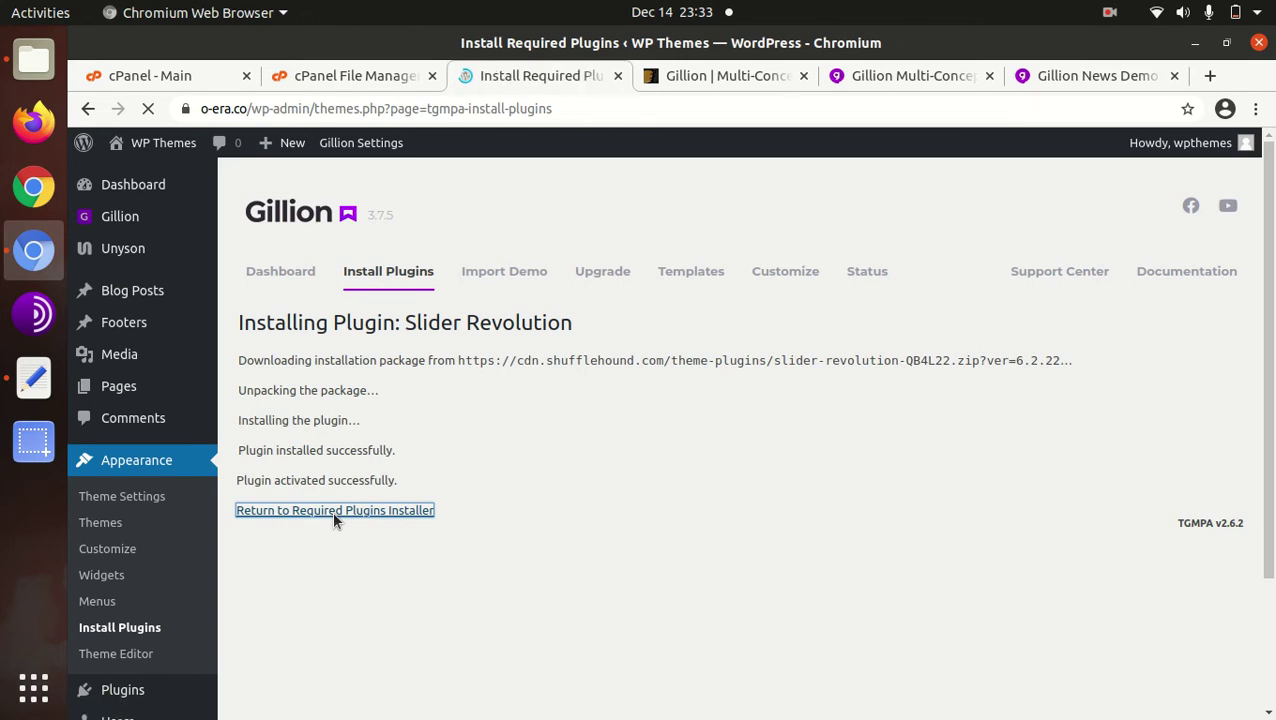
# Step: Review the descriptions of the optional Redux Framework and Elementor Page Builder plugins in the installer list
pyautogui.scroll(-2, 464, 555)
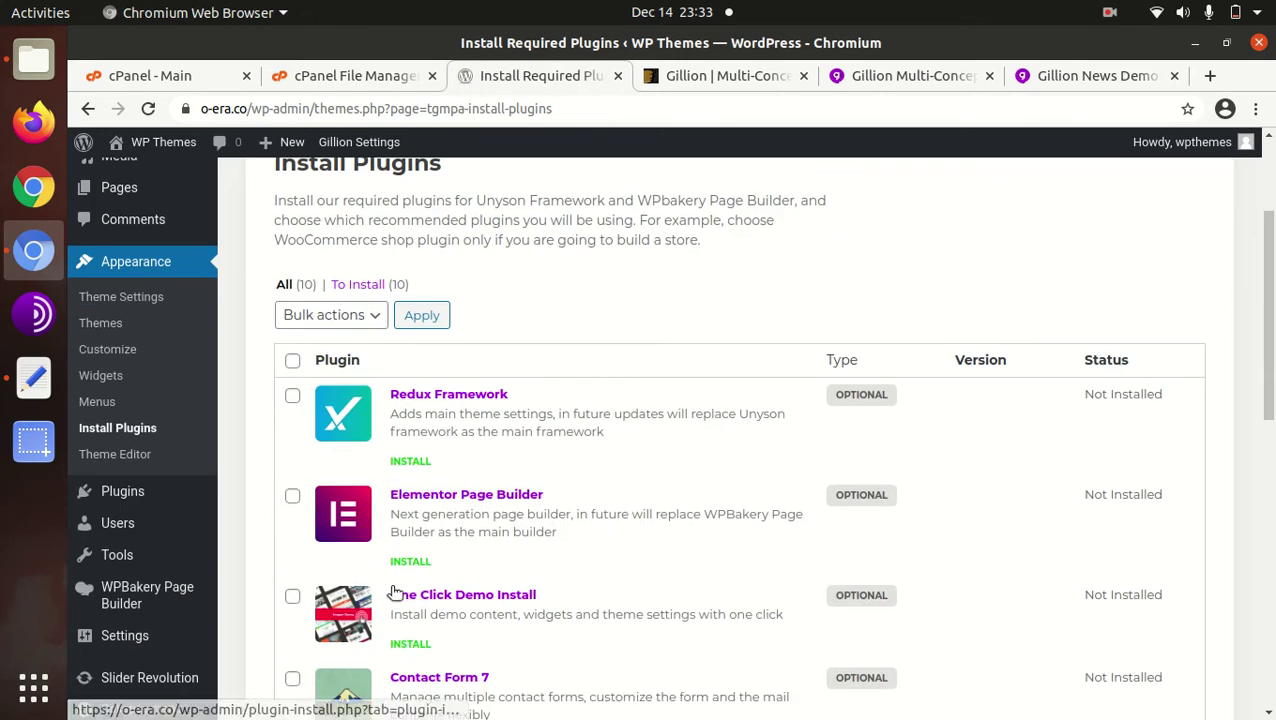
pyautogui.moveTo(393, 414); pyautogui.dragTo(604, 432)
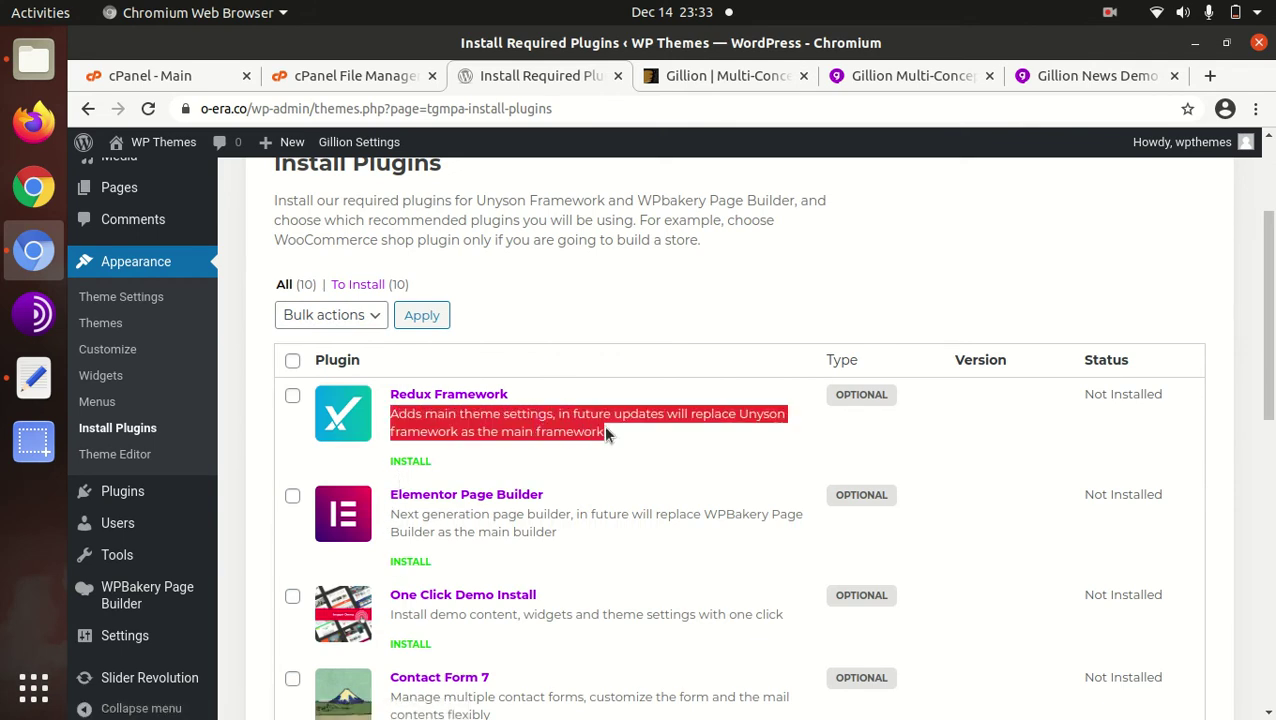
pyautogui.click(641, 448)
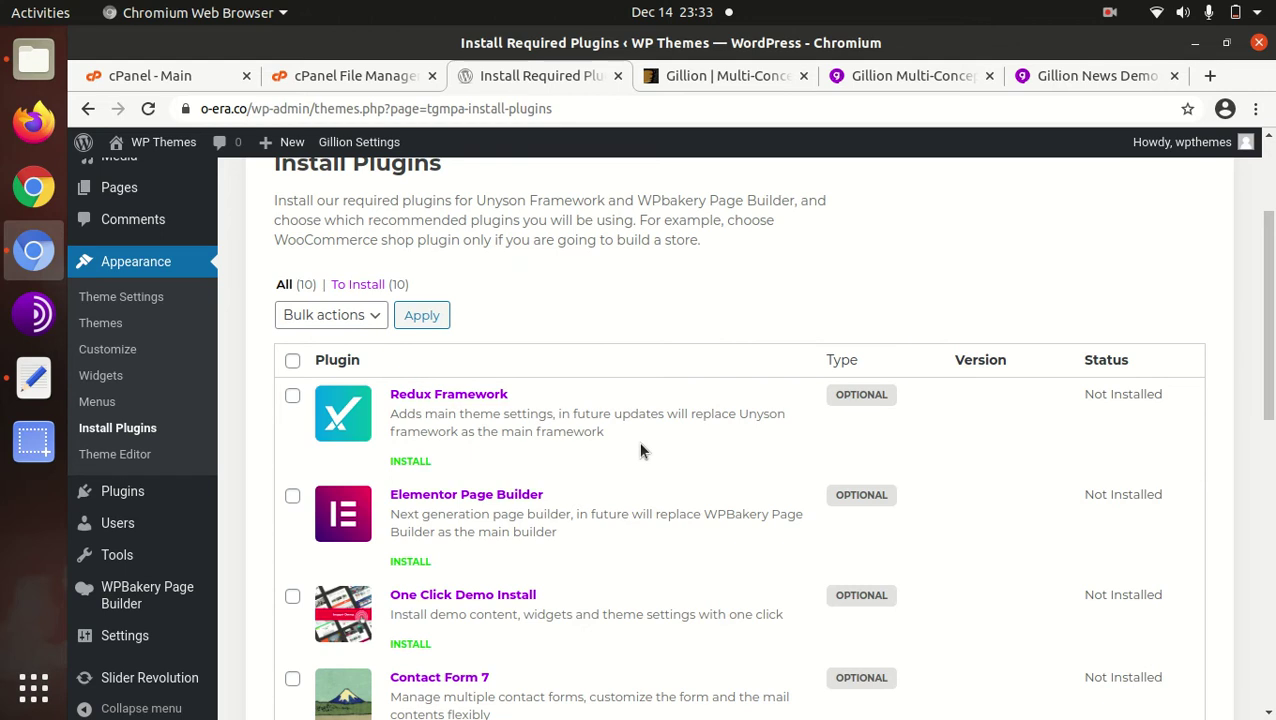
pyautogui.scroll(-2, 463, 590)
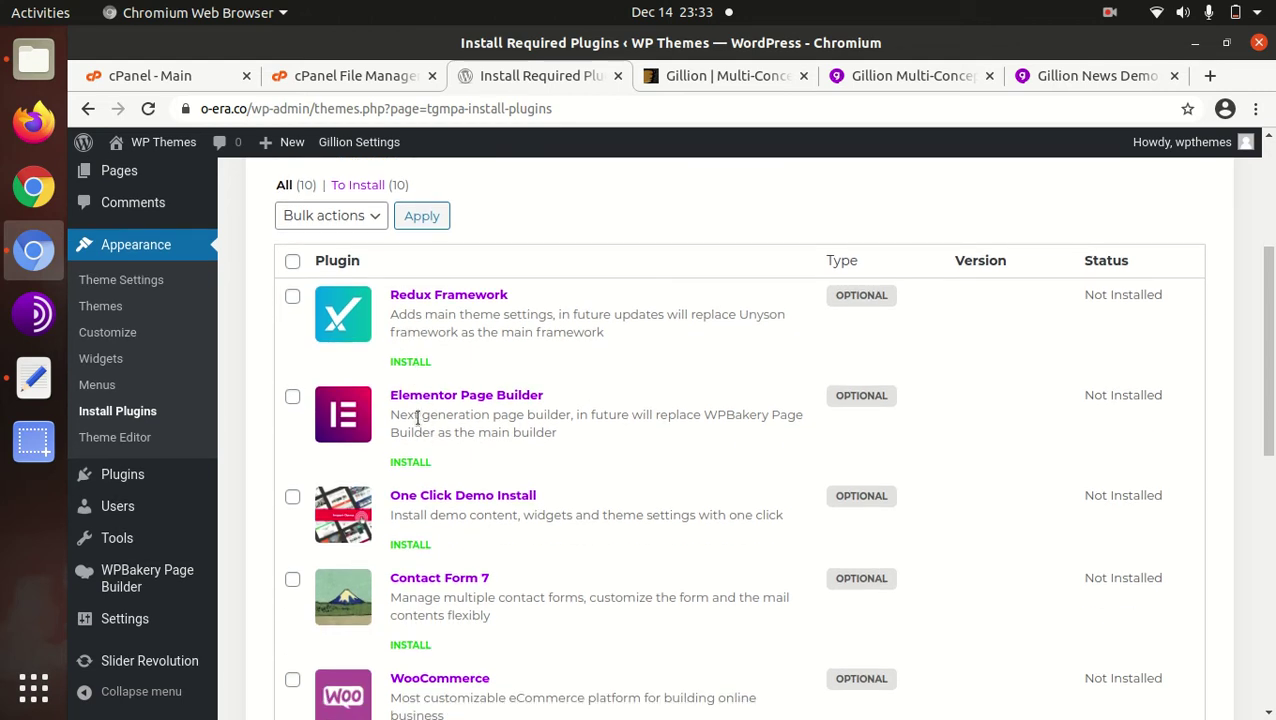
pyautogui.moveTo(385, 400)
pyautogui.mouseDown()
pyautogui.moveTo(442, 414)
pyautogui.moveTo(561, 396)
pyautogui.moveTo(391, 390)
pyautogui.mouseUp()
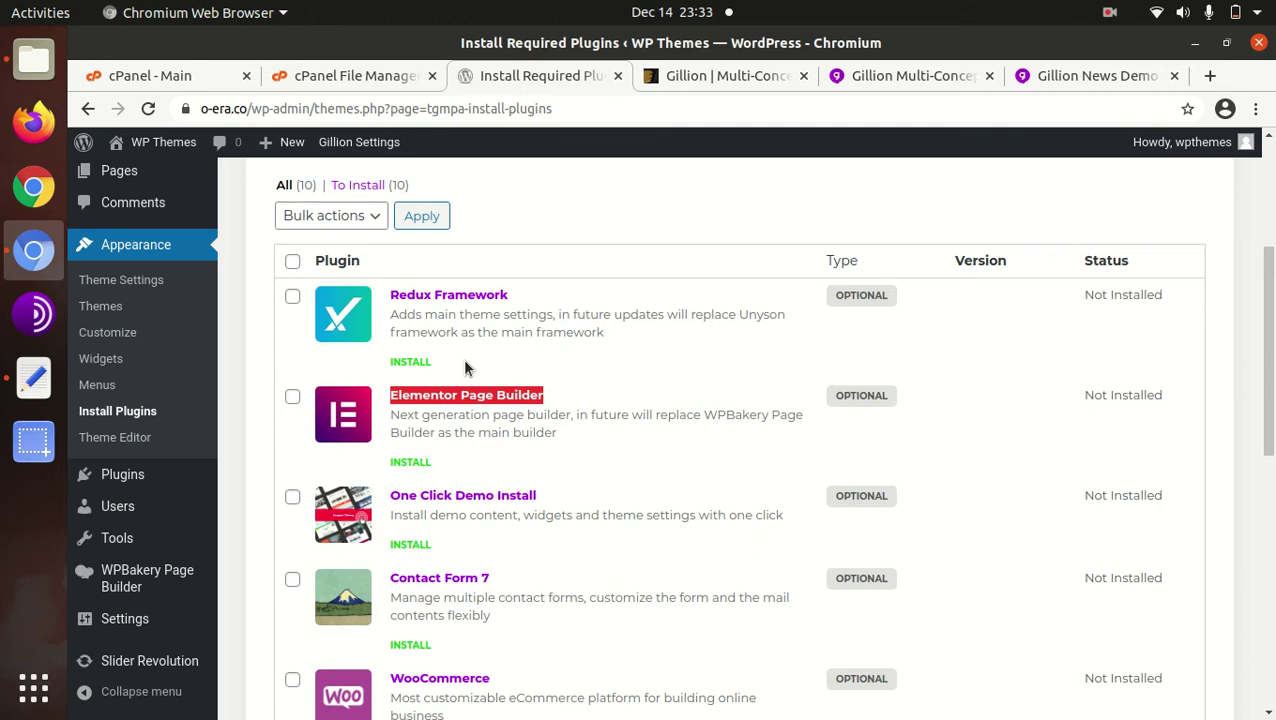
pyautogui.tripleClick(568, 392)
# Step: Install the One Click Demo Install plugin and return to the list of required plugins
pyautogui.click(407, 545)
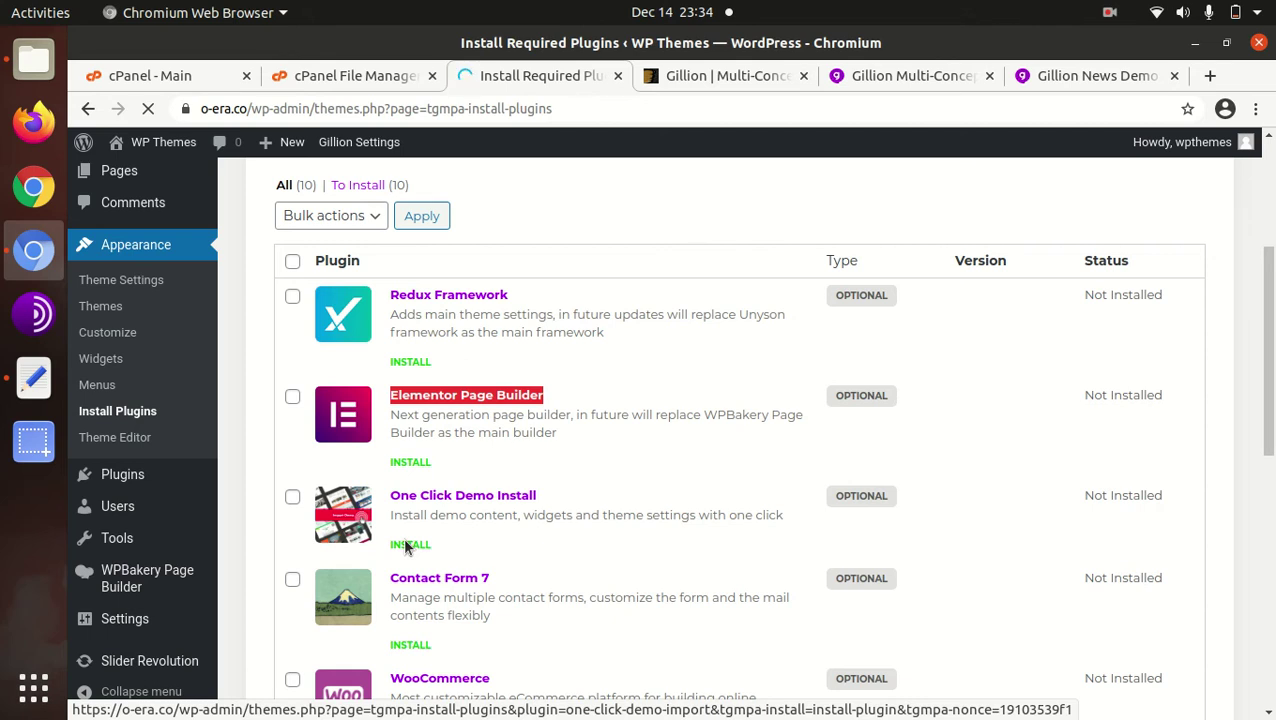
pyautogui.scroll(-2, 407, 545)
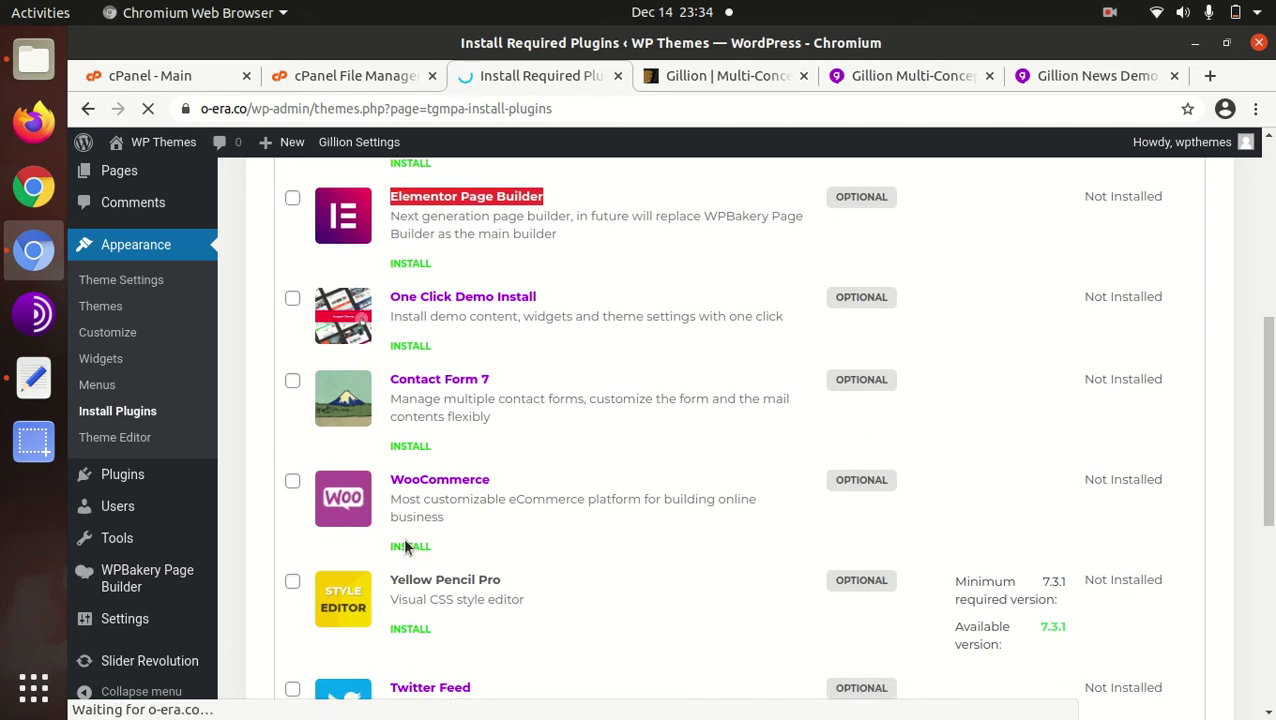
pyautogui.scroll(-2, 405, 545)
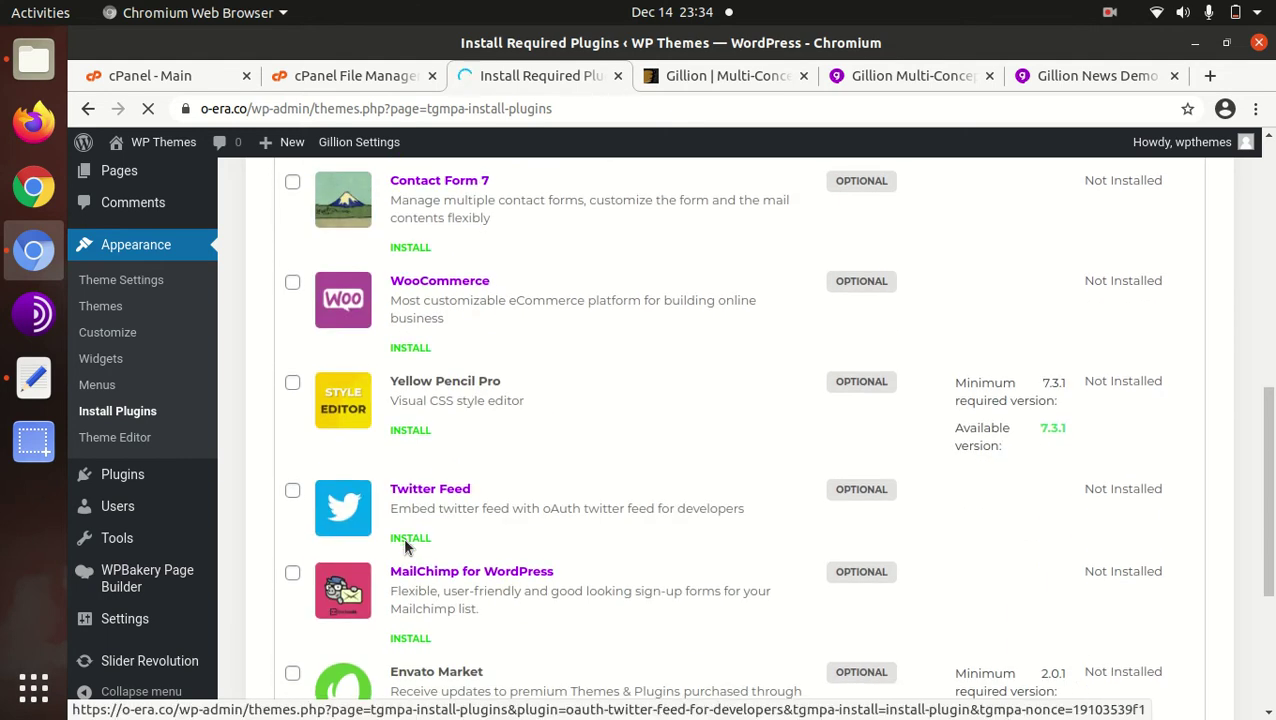
pyautogui.scroll(-2, 403, 537)
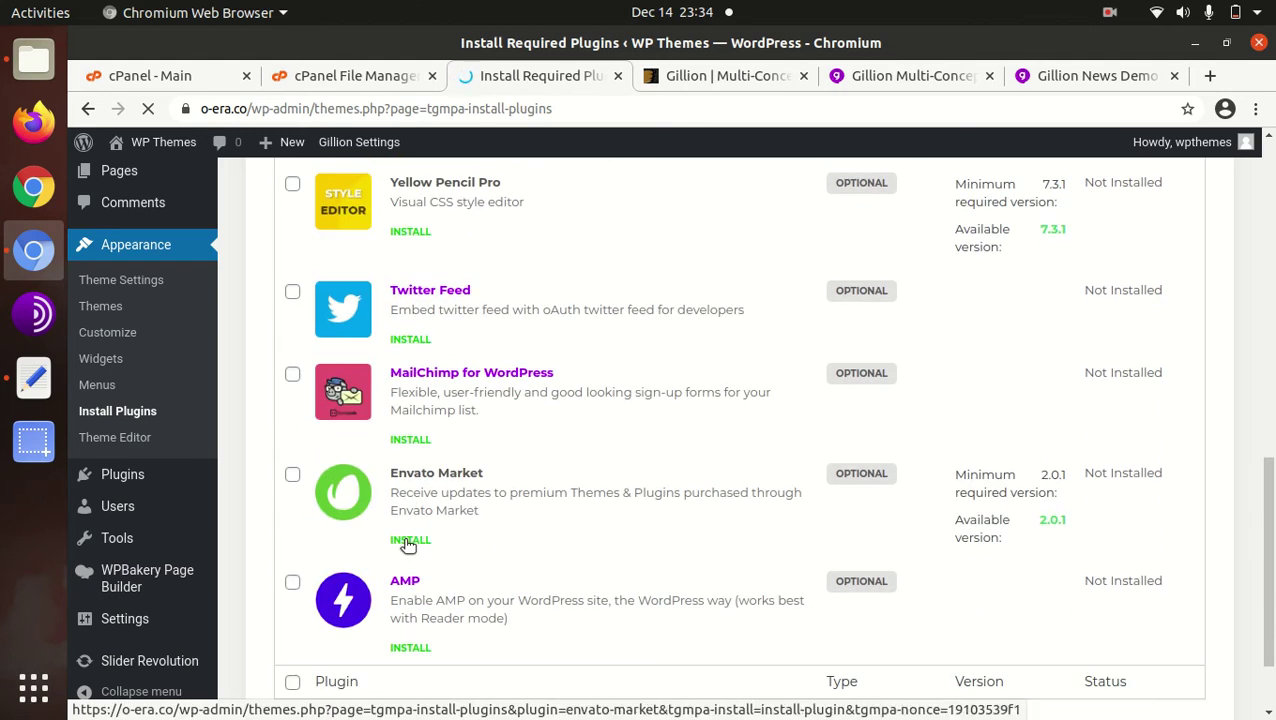
pyautogui.scroll(4, 407, 540)
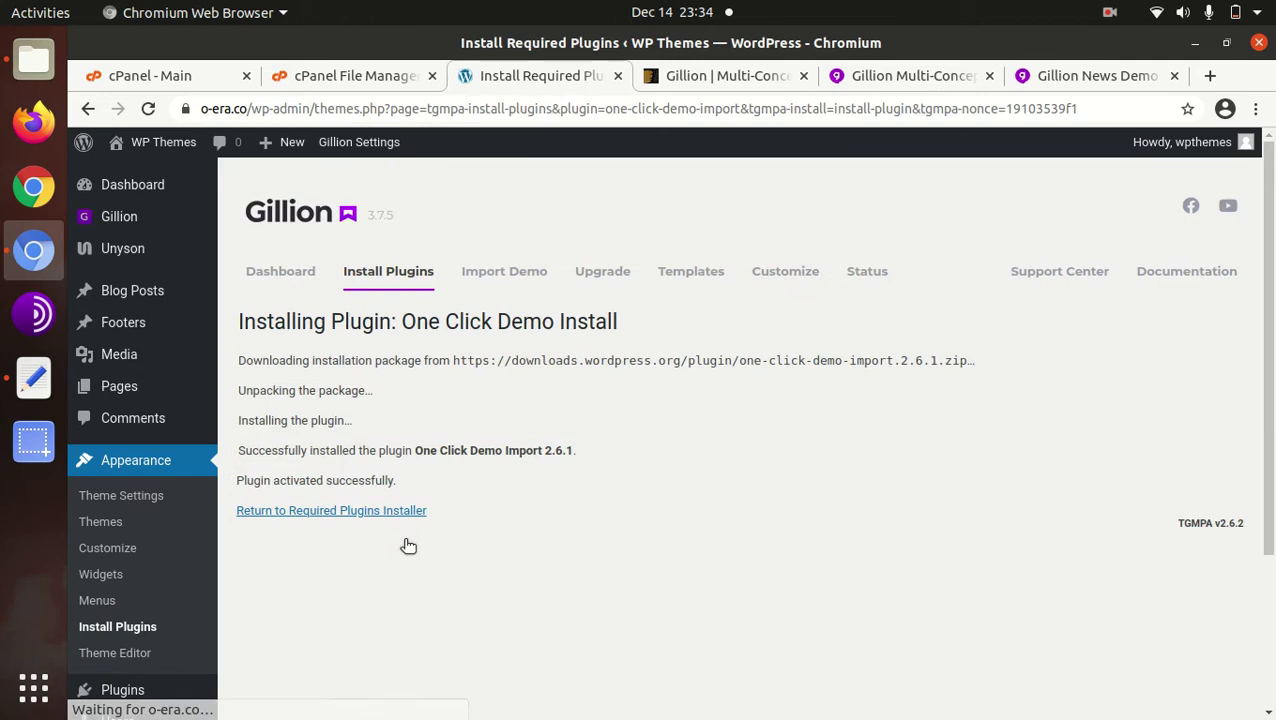
pyautogui.click(369, 514)
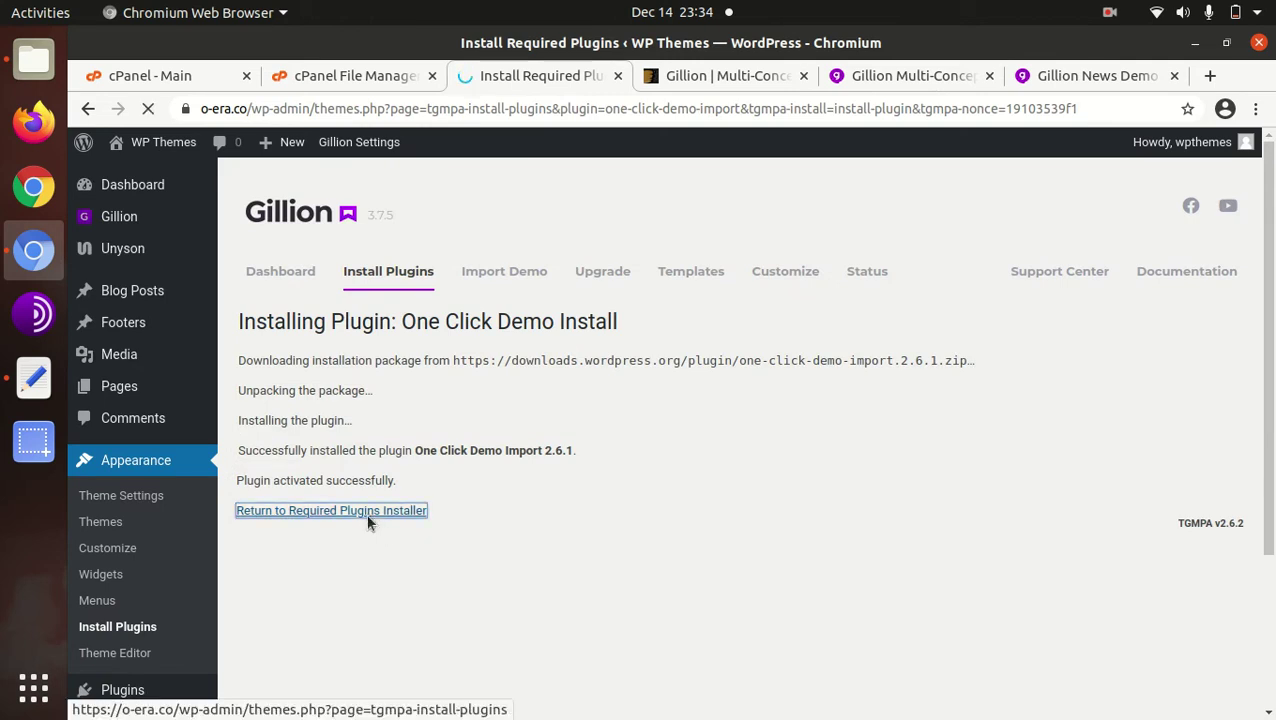
# Step: Install the Contact Form 7 plugin and return to the required plugins list
pyautogui.scroll(-3, 444, 508)
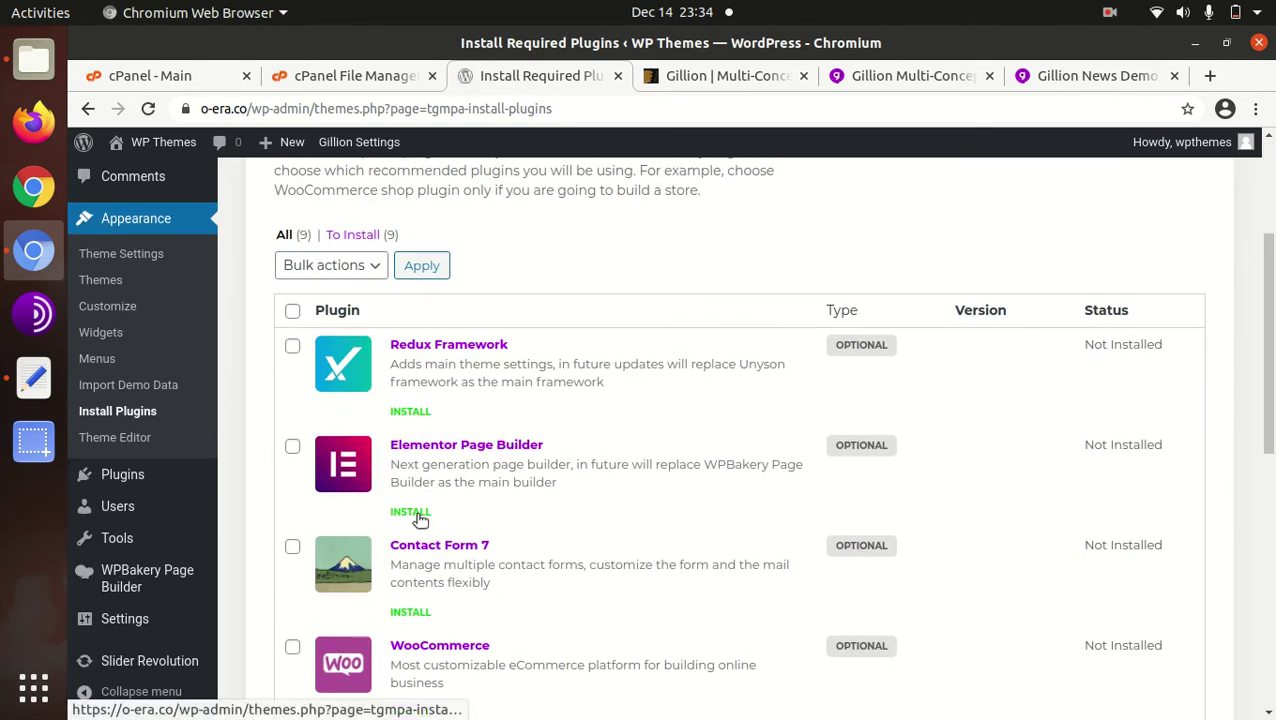
pyautogui.click(410, 613)
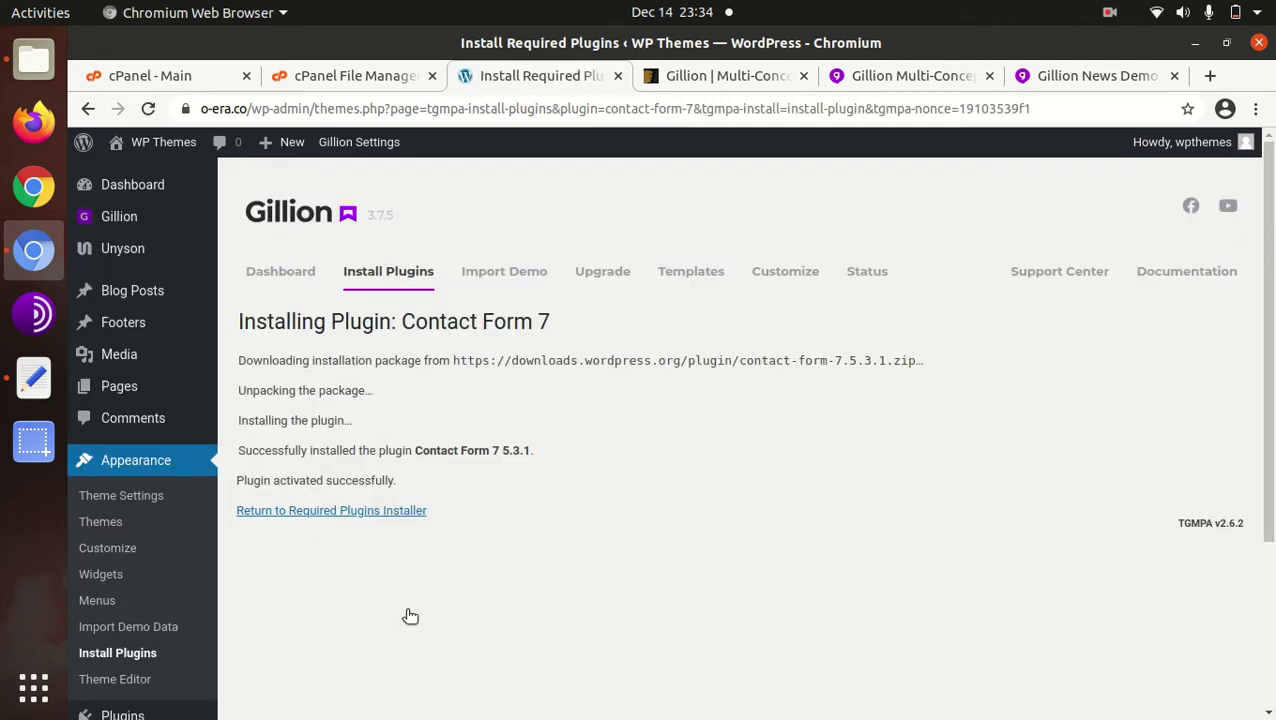
pyautogui.click(337, 514)
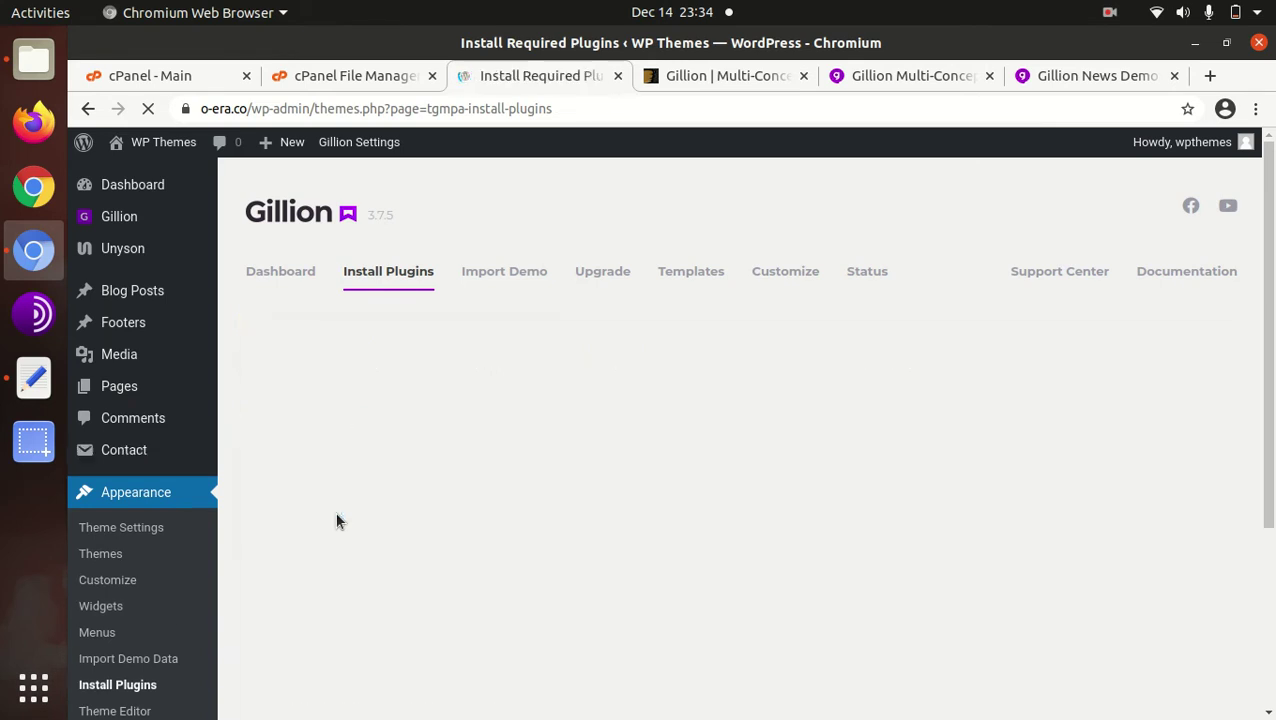
# Step: Bulk install the Yellow Pencil Pro, Twitter Feed, MailChimp for WordPress and AMP plugins, and return to the required plugins list
pyautogui.scroll(-5, 473, 558)
pyautogui.scroll(-2, 446, 586)
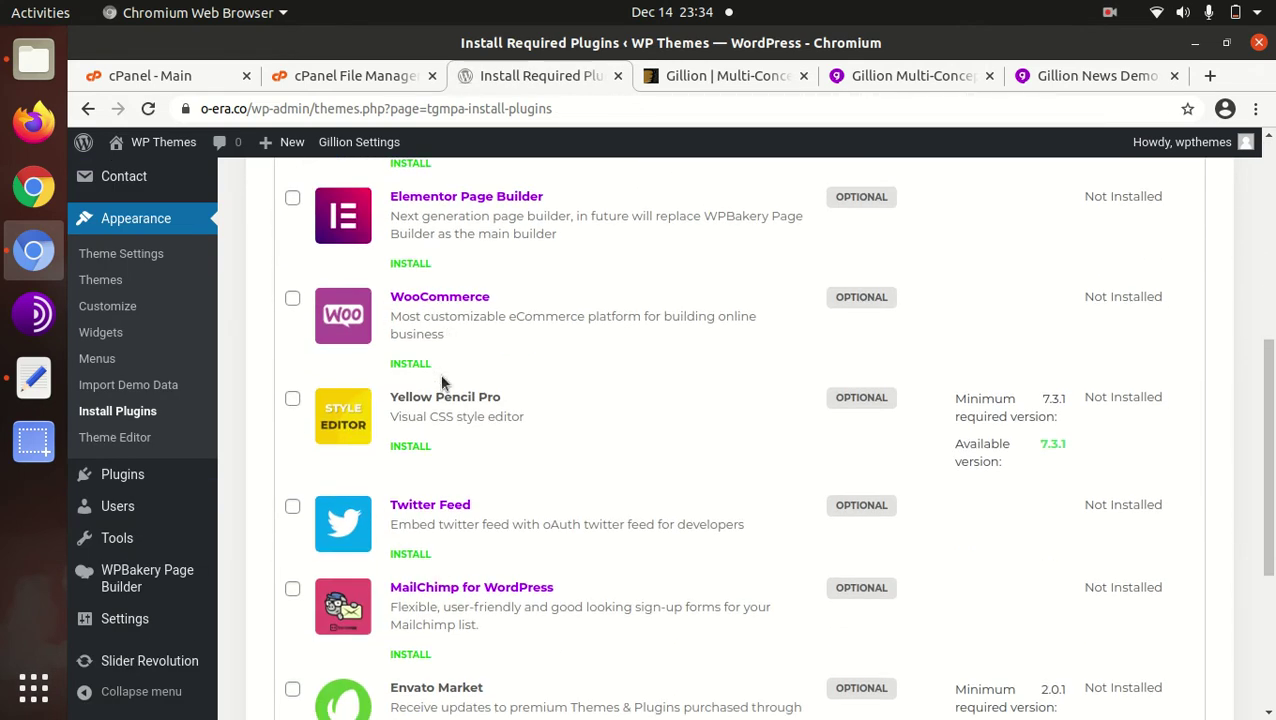
pyautogui.scroll(-1, 506, 436)
pyautogui.scroll(-2, 506, 436)
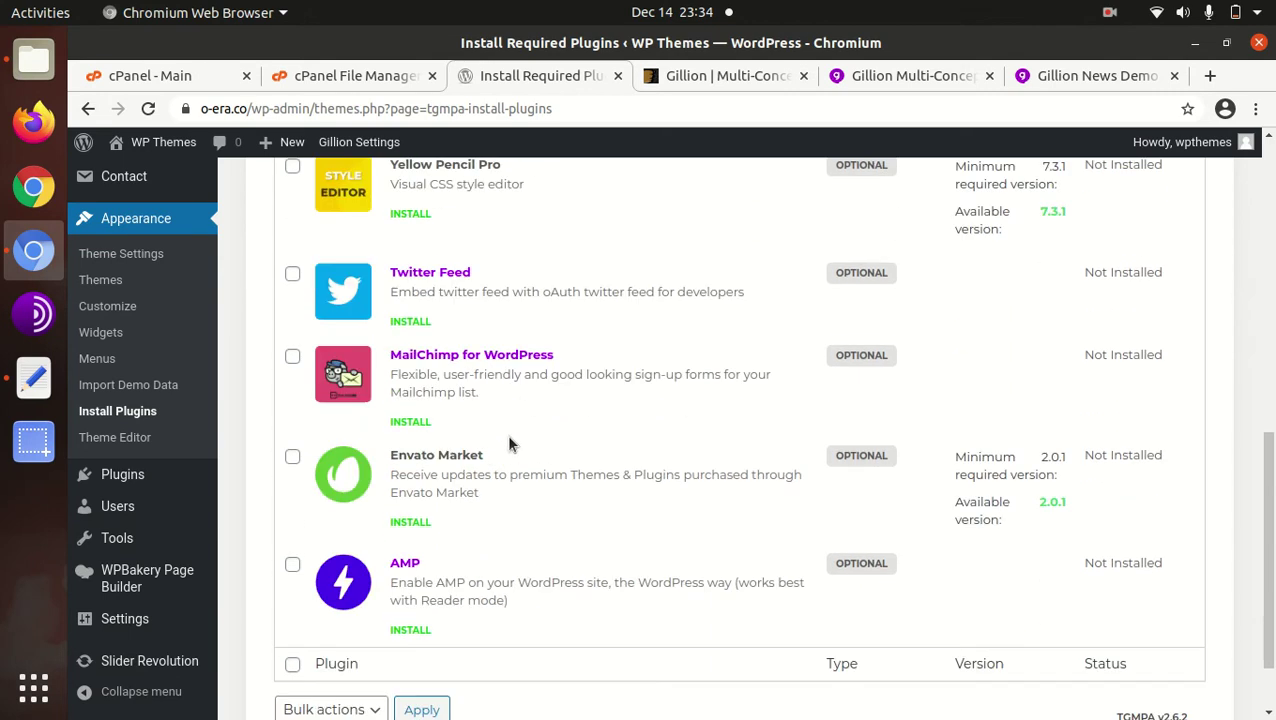
pyautogui.scroll(3, 505, 440)
pyautogui.scroll(-2, 507, 441)
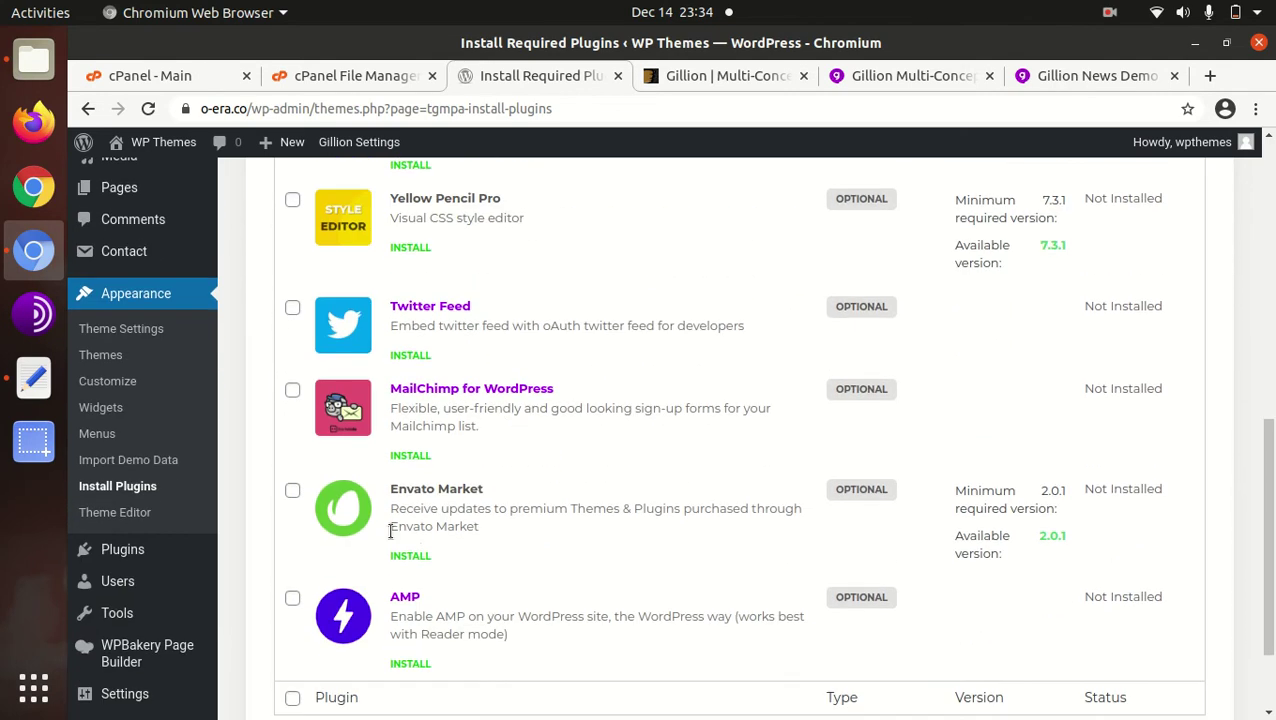
pyautogui.click(292, 600)
pyautogui.click(291, 391)
pyautogui.click(292, 309)
pyautogui.click(292, 200)
pyautogui.scroll(2, 350, 363)
pyautogui.scroll(2, 286, 326)
pyautogui.click(359, 168)
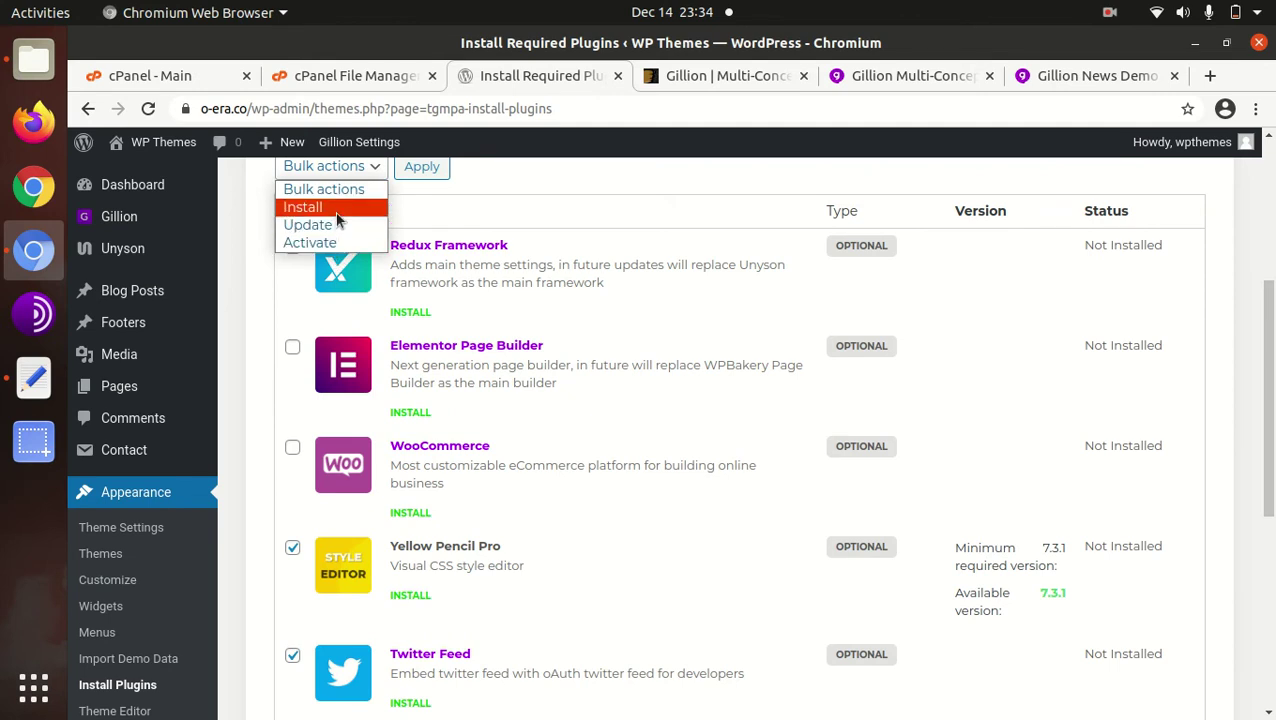
pyautogui.click(340, 208)
pyautogui.click(412, 170)
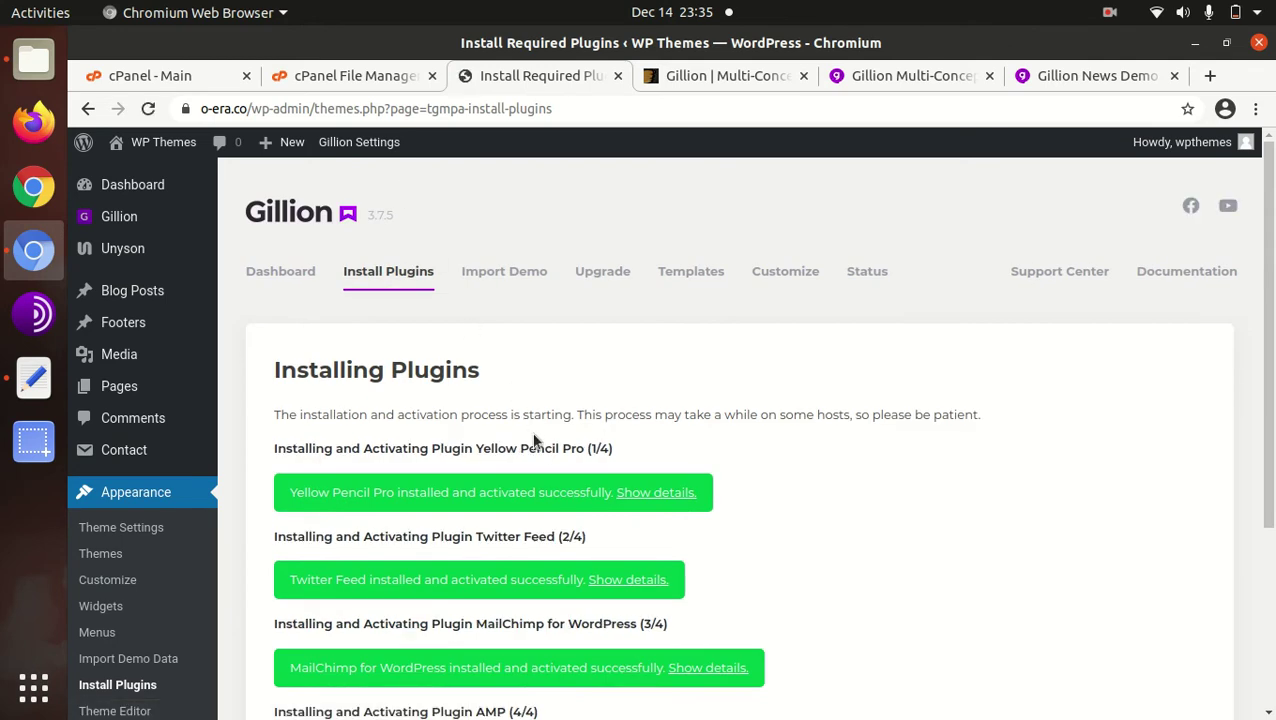
pyautogui.scroll(-4, 533, 440)
pyautogui.scroll(-2, 531, 432)
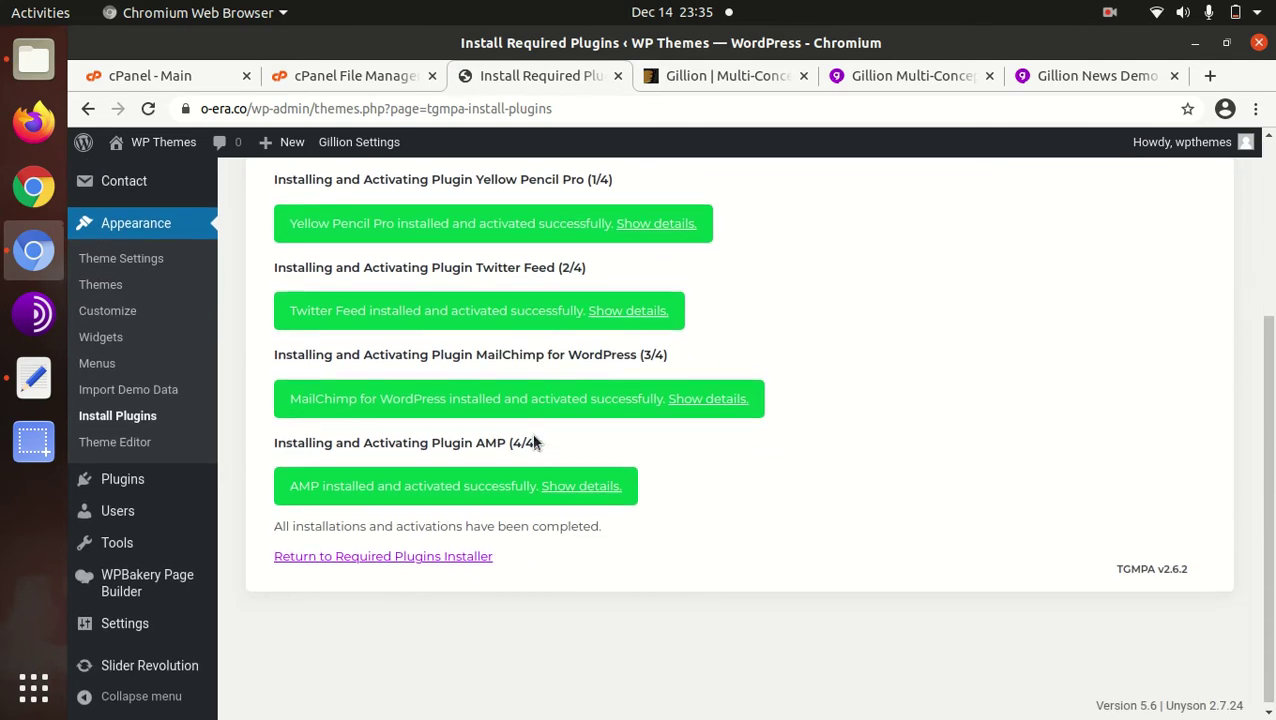
pyautogui.click(415, 554)
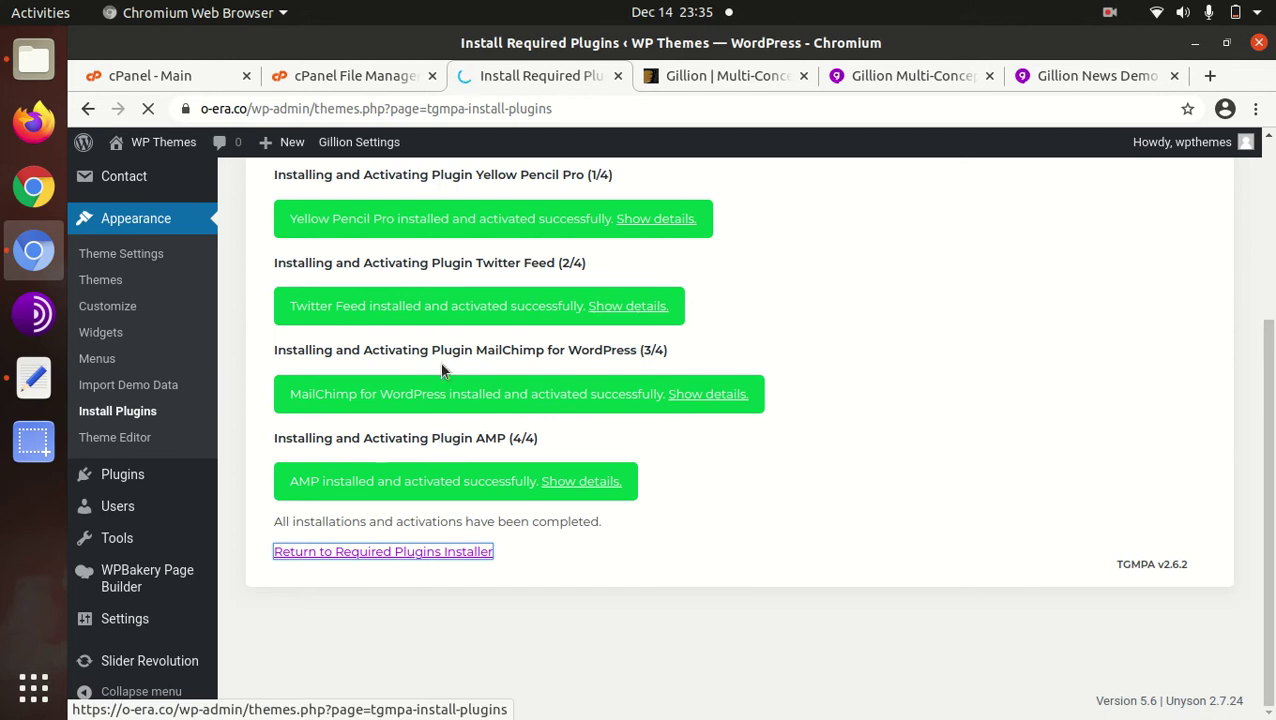
# Step: Install the WooCommerce plugin from the remaining optional plugins and leave its installation results page
pyautogui.scroll(-5, 445, 454)
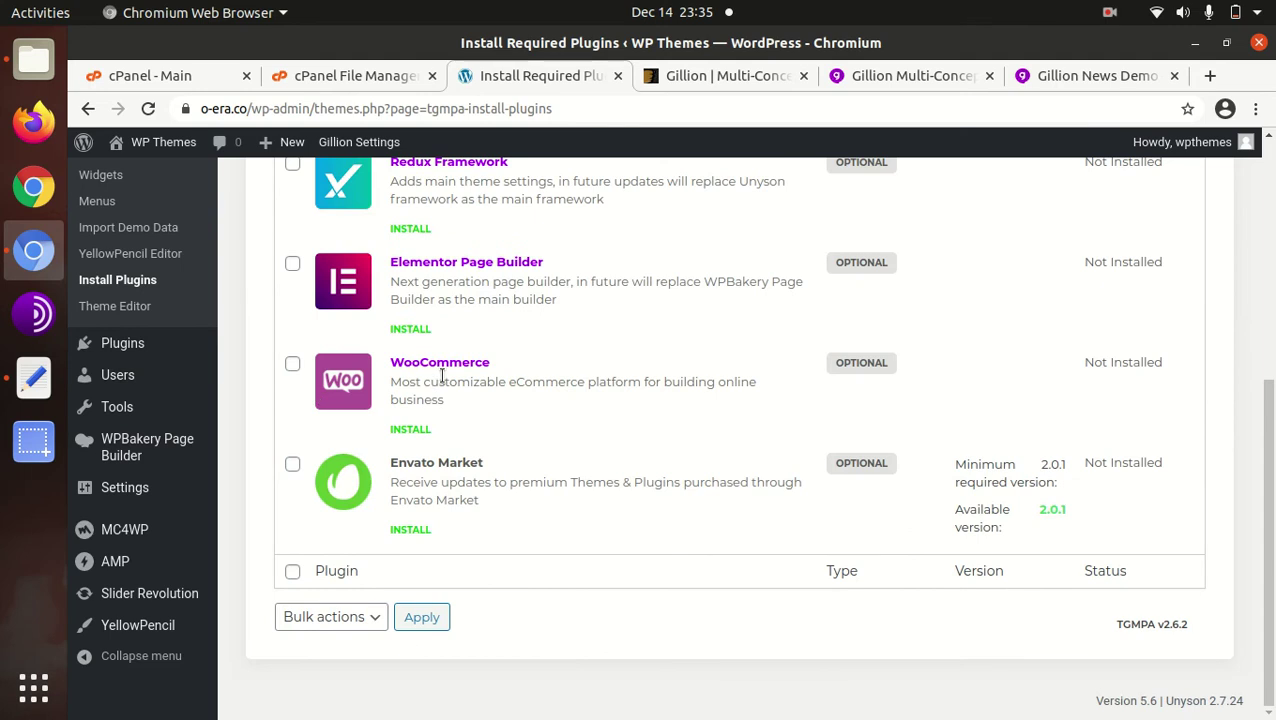
pyautogui.click(405, 431)
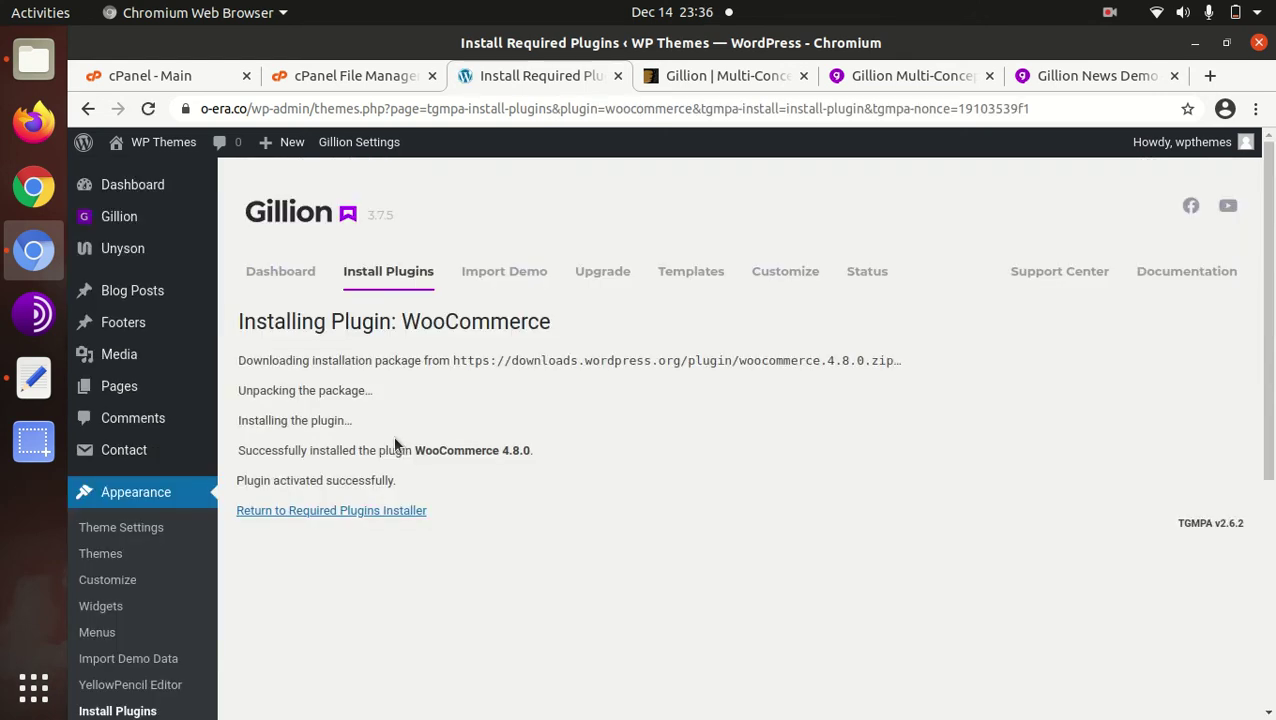
pyautogui.click(371, 511)
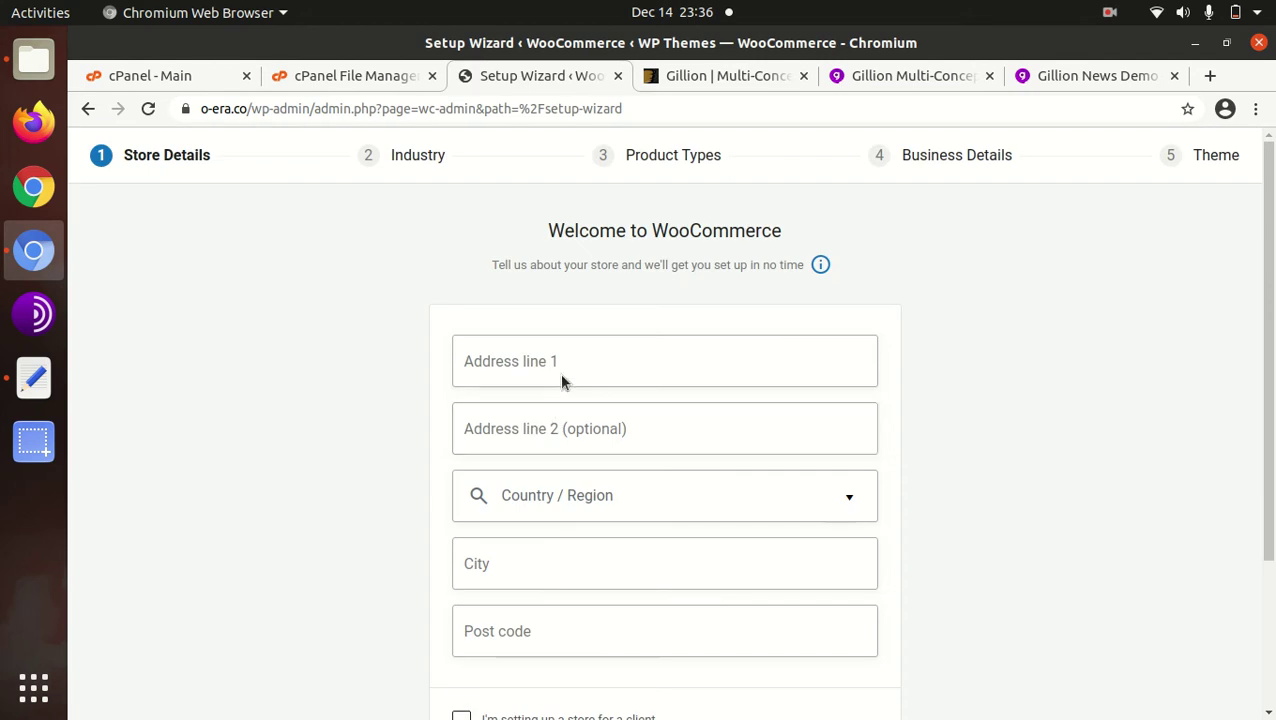
# Step: Fill in the first store address line and set the country/region to India — Andhra Pradesh
pyautogui.click(558, 362)
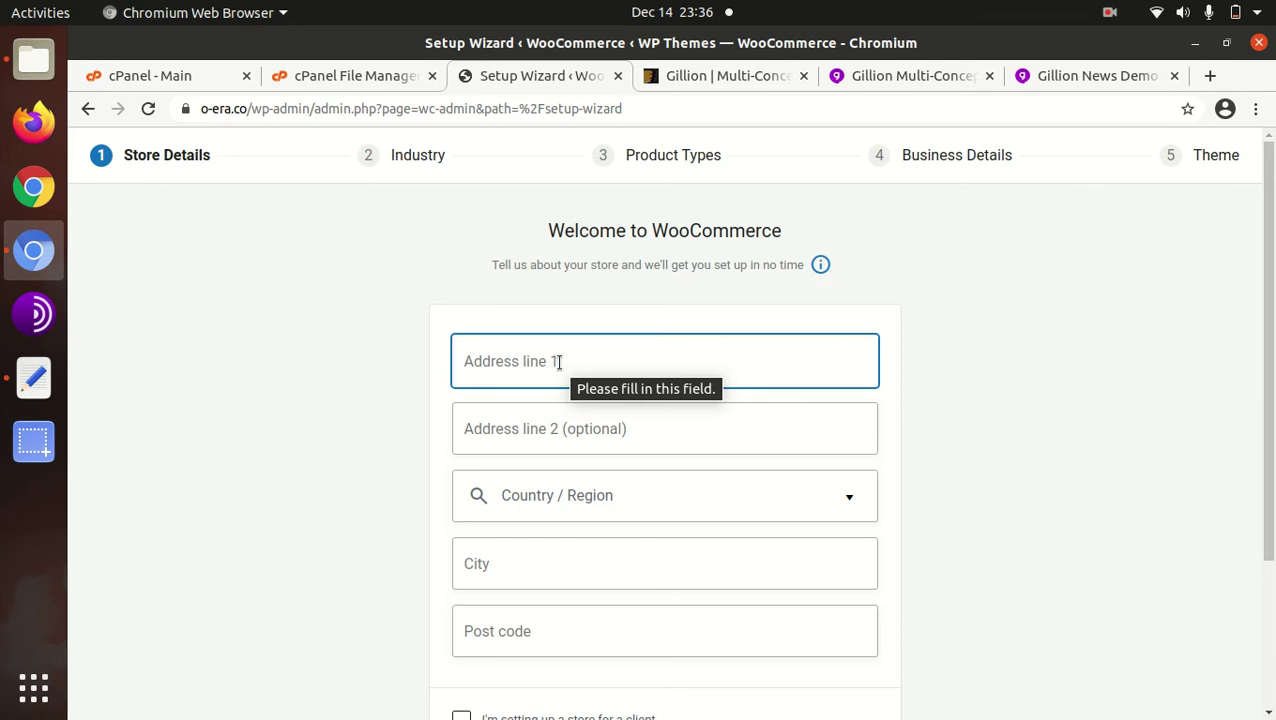
pyautogui.write('address line')
pyautogui.press('Tab')
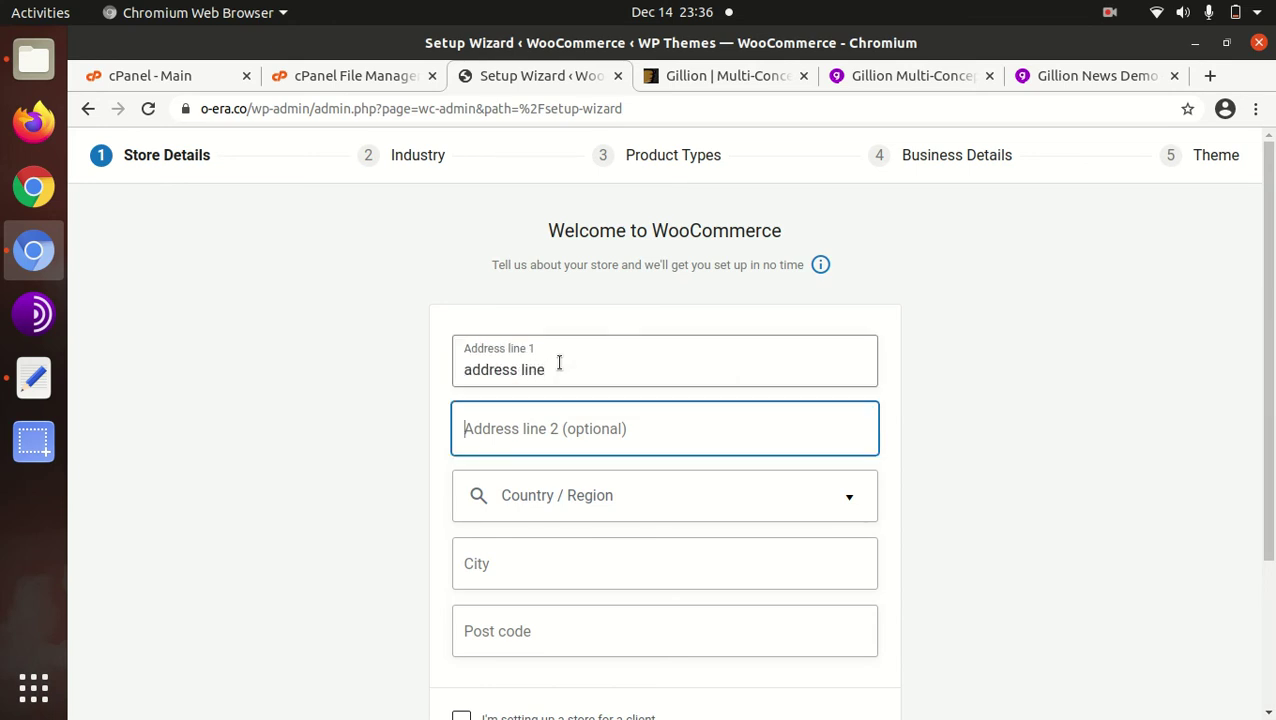
pyautogui.press('Tab')
pyautogui.write('india')
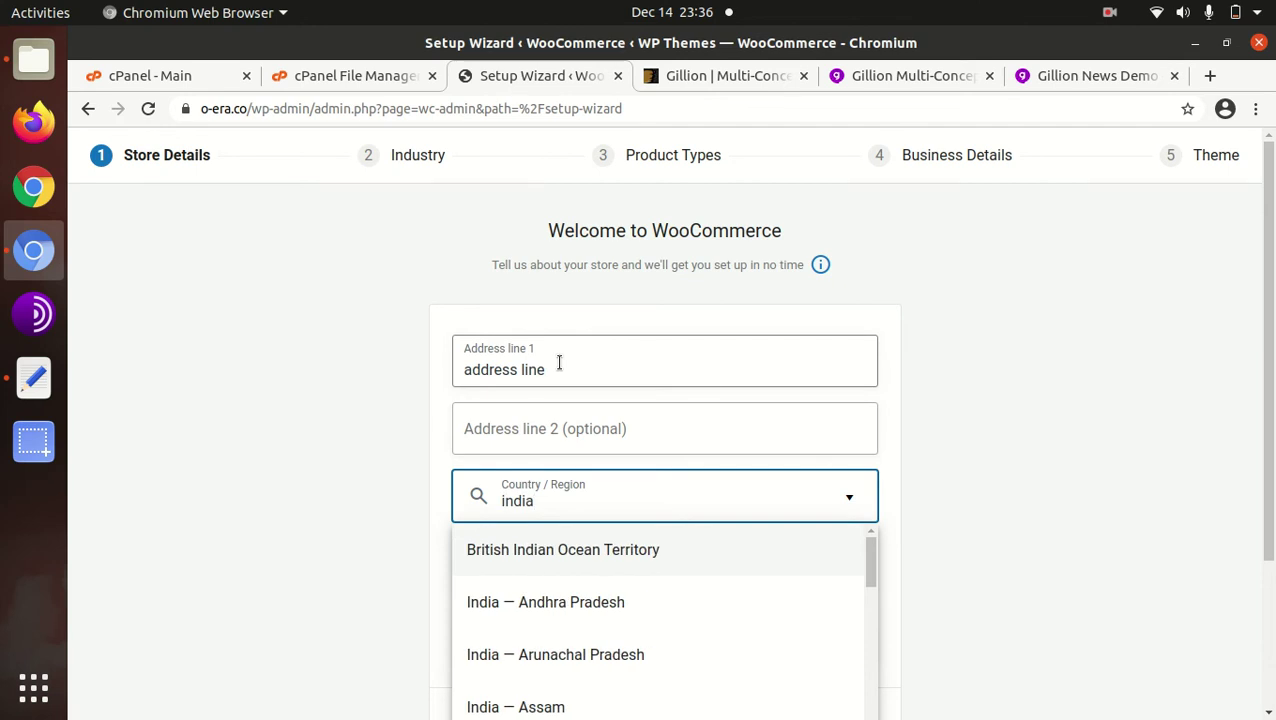
pyautogui.click(536, 602)
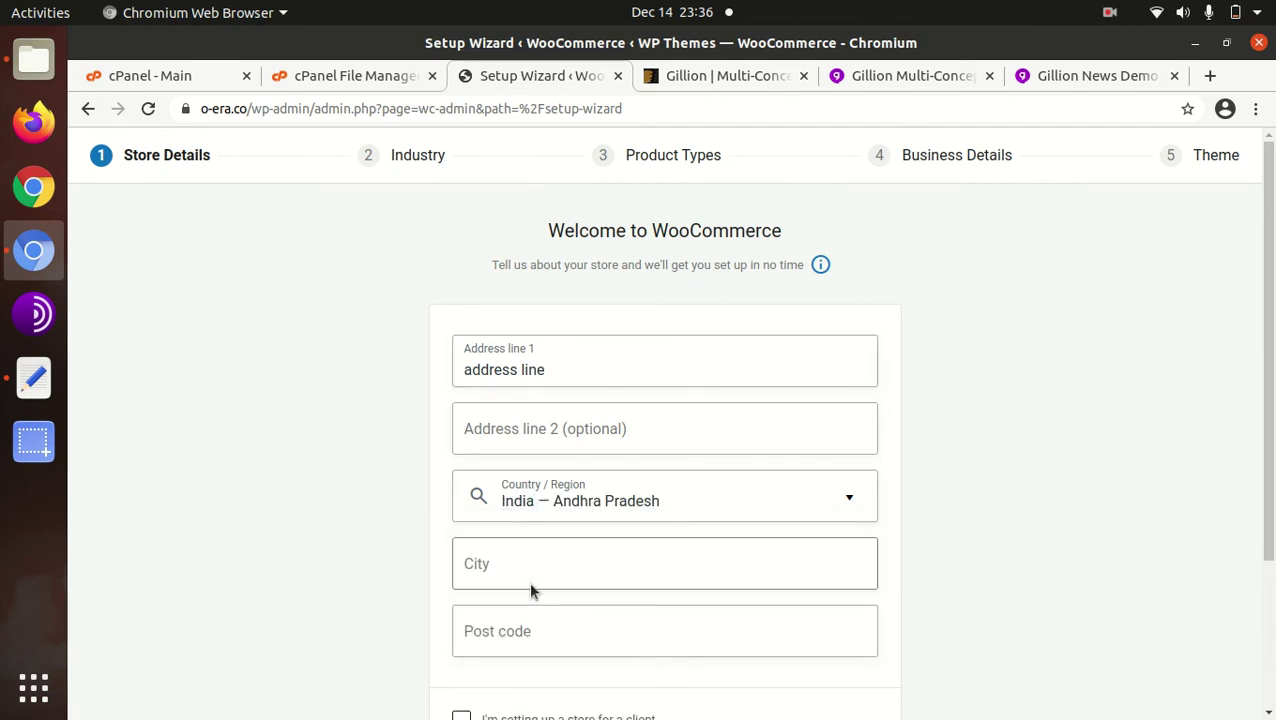
# Step: Enter the store's city and post code, and submit the store details without opting in to usage tracking
pyautogui.click(527, 572)
pyautogui.write('new city')
pyautogui.press('Tab')
pyautogui.write('123456')
pyautogui.scroll(-3, 528, 568)
pyautogui.click(652, 578)
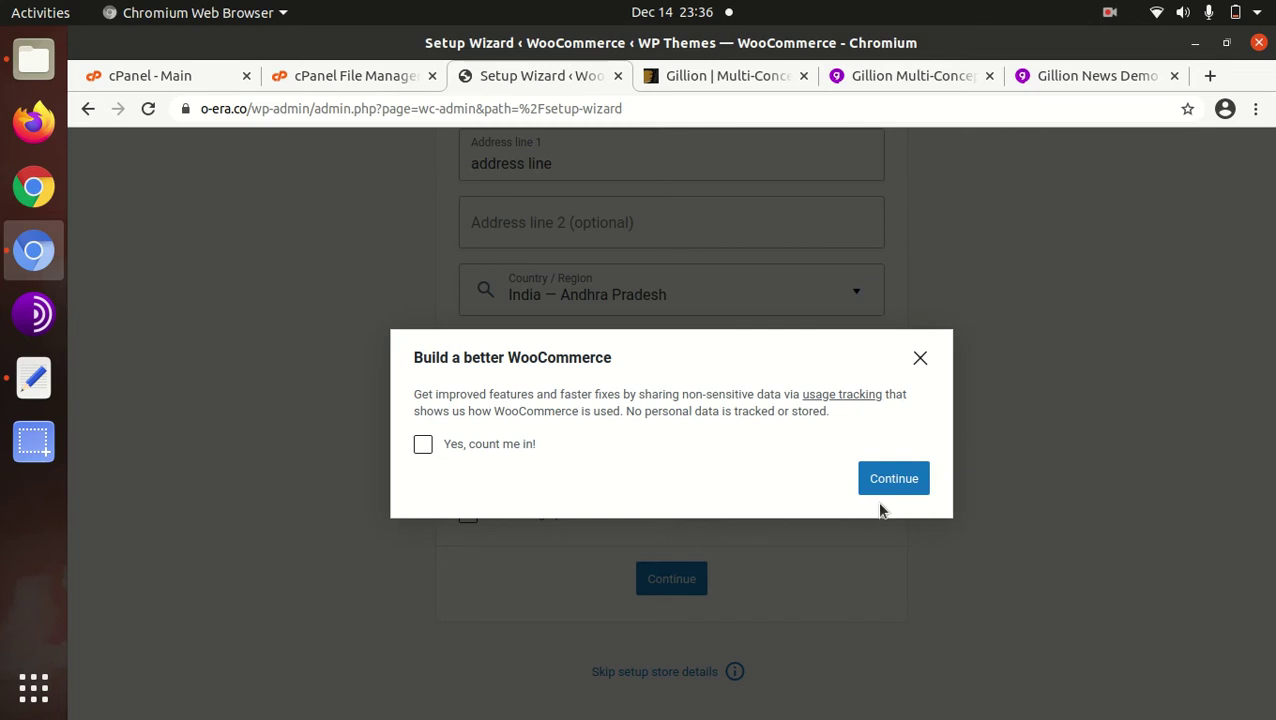
pyautogui.click(881, 490)
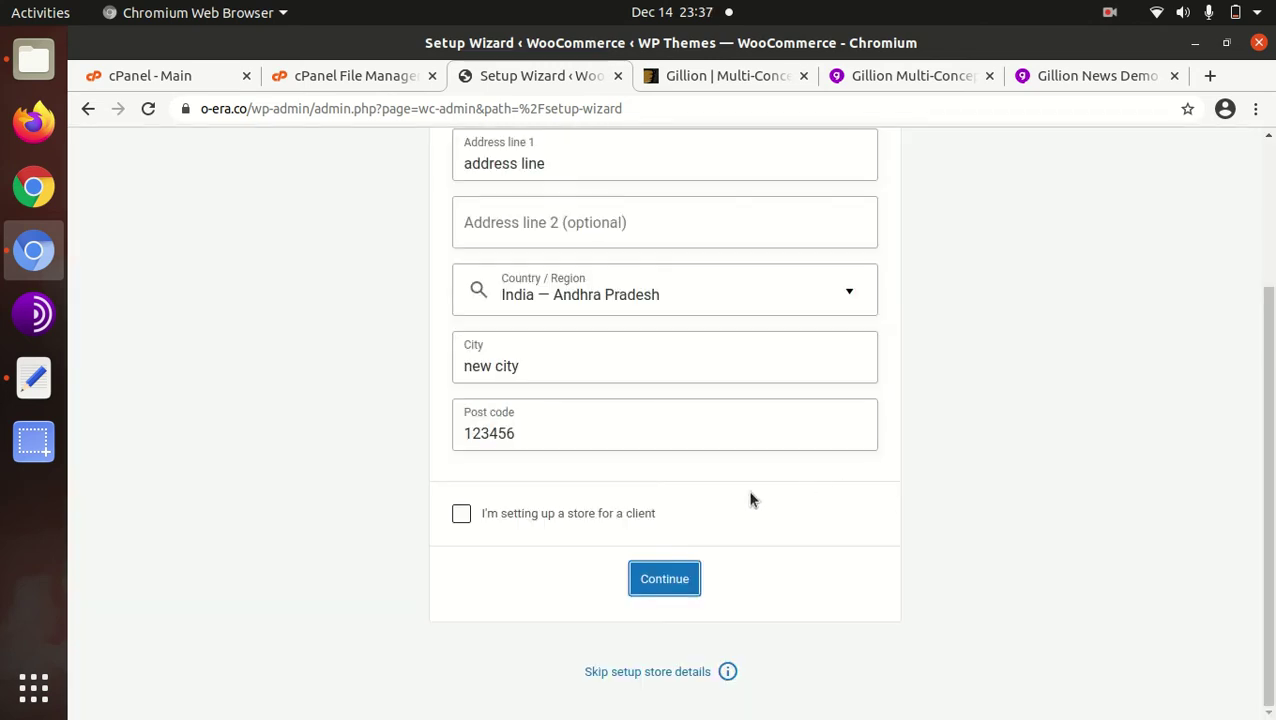
pyautogui.click(664, 580)
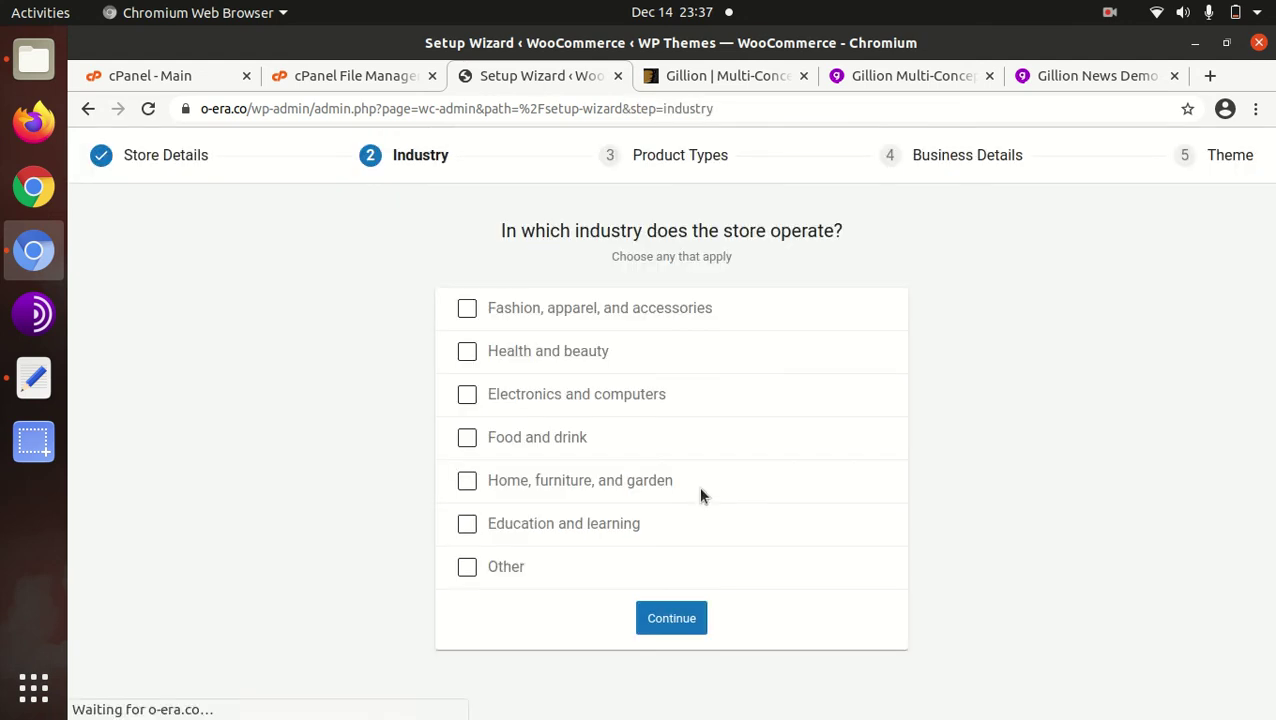
# Step: Select the Fashion, apparel, and accessories and Health and beauty industries, and accept Physical products as the product type
pyautogui.click(467, 310)
pyautogui.click(467, 310)
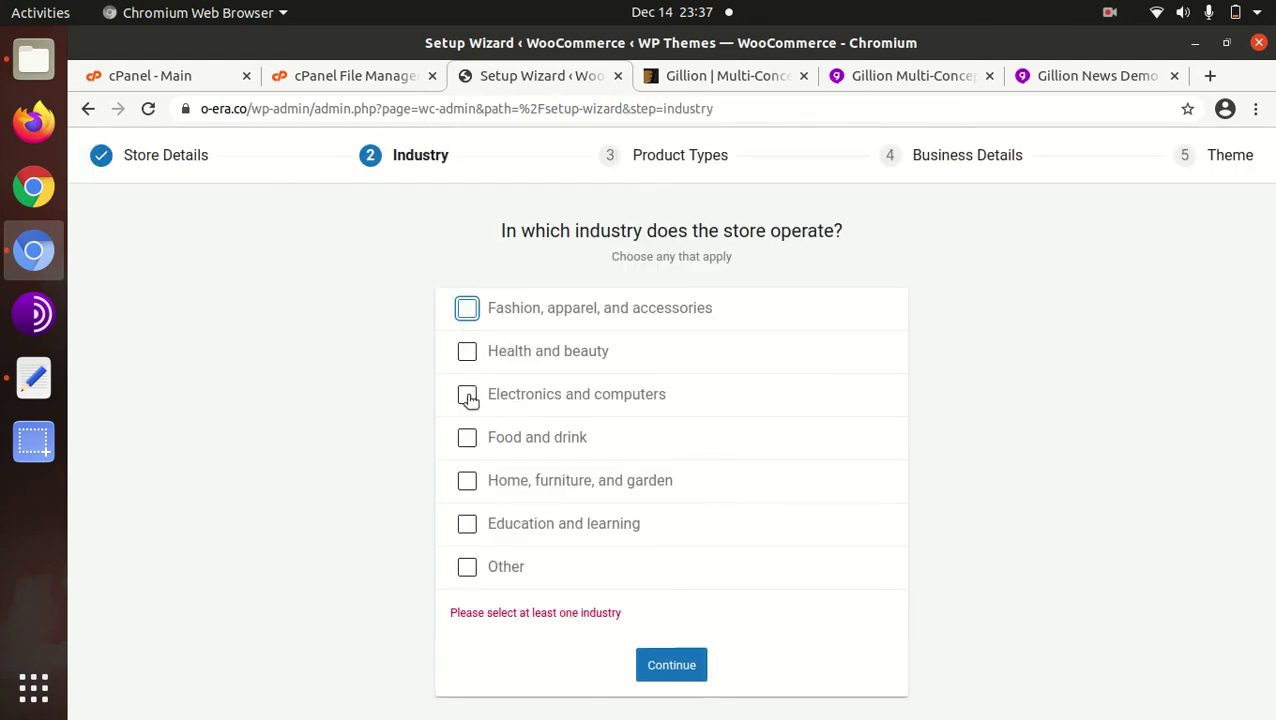
pyautogui.click(467, 351)
pyautogui.click(467, 308)
pyautogui.click(660, 618)
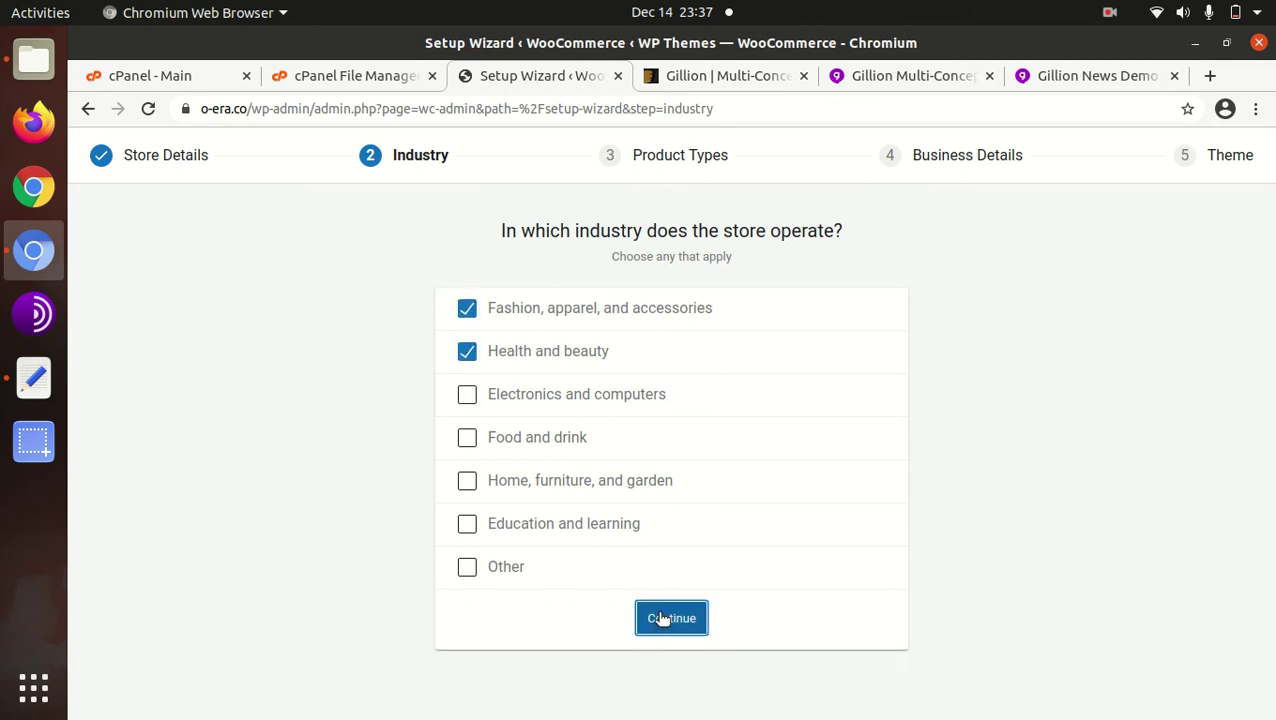
pyautogui.scroll(-3, 685, 475)
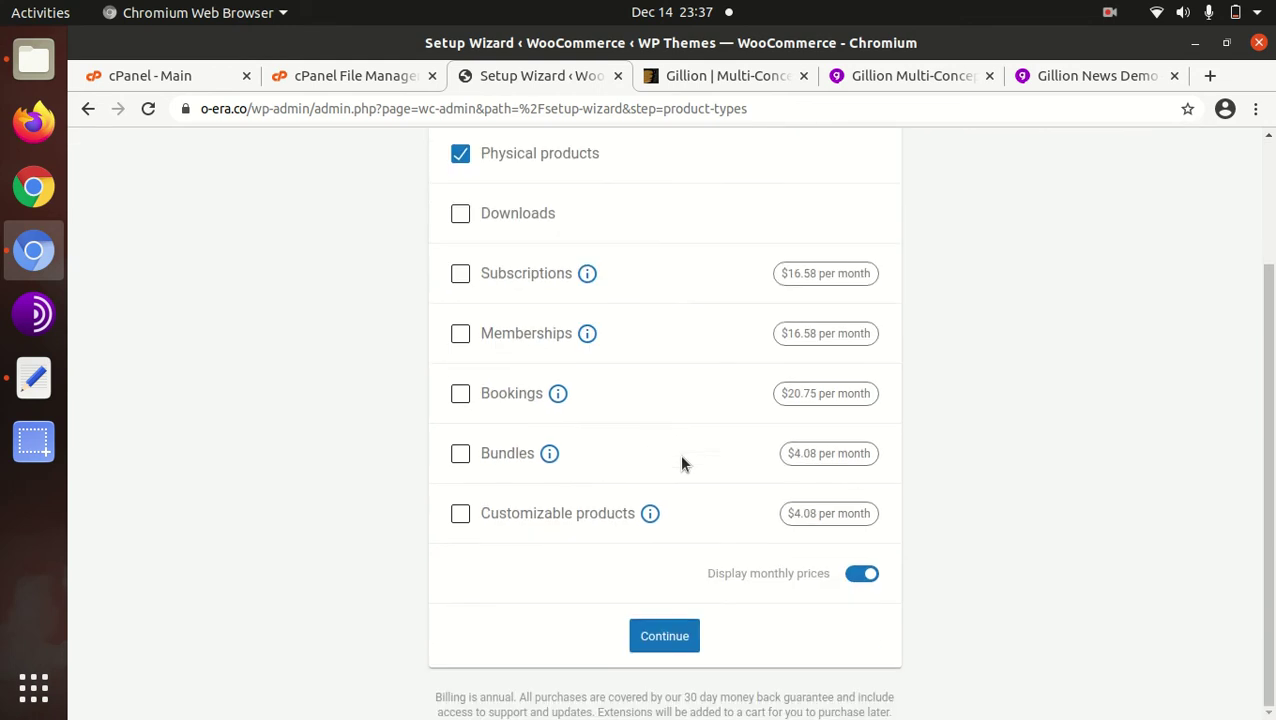
pyautogui.click(682, 646)
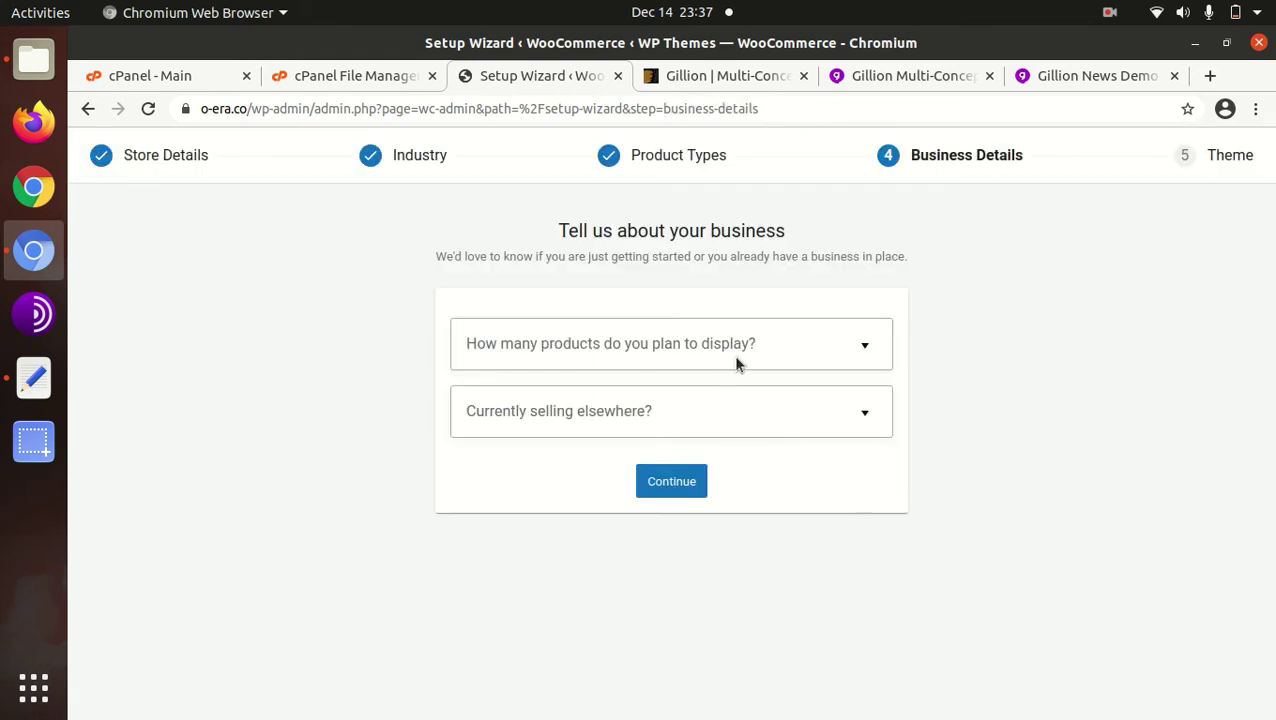
# Step: Set the planned number of products to 101 - 1,000 and Currently selling elsewhere to No
pyautogui.click(723, 366)
pyautogui.click(570, 555)
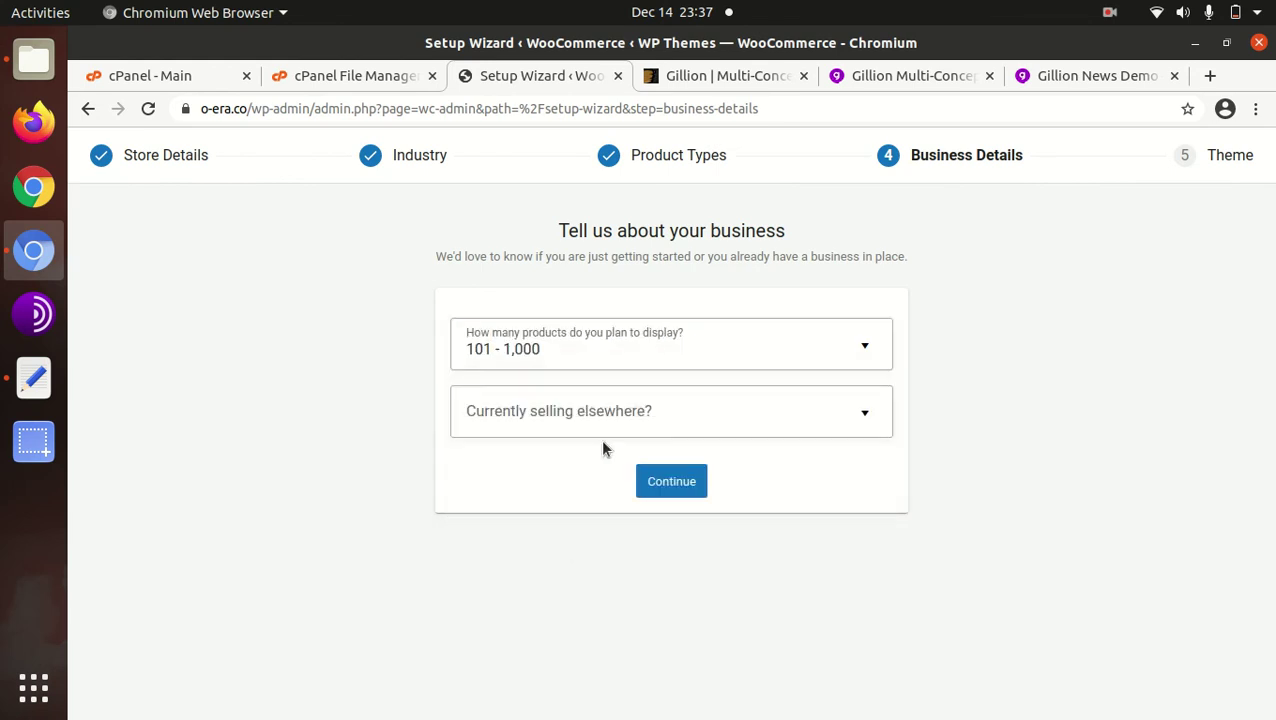
pyautogui.click(618, 405)
pyautogui.click(578, 476)
# Step: Turn off the Facebook, Mailchimp and Google Ads extensions, leaving Creative Mail on, and submit the business details
pyautogui.scroll(-5, 775, 470)
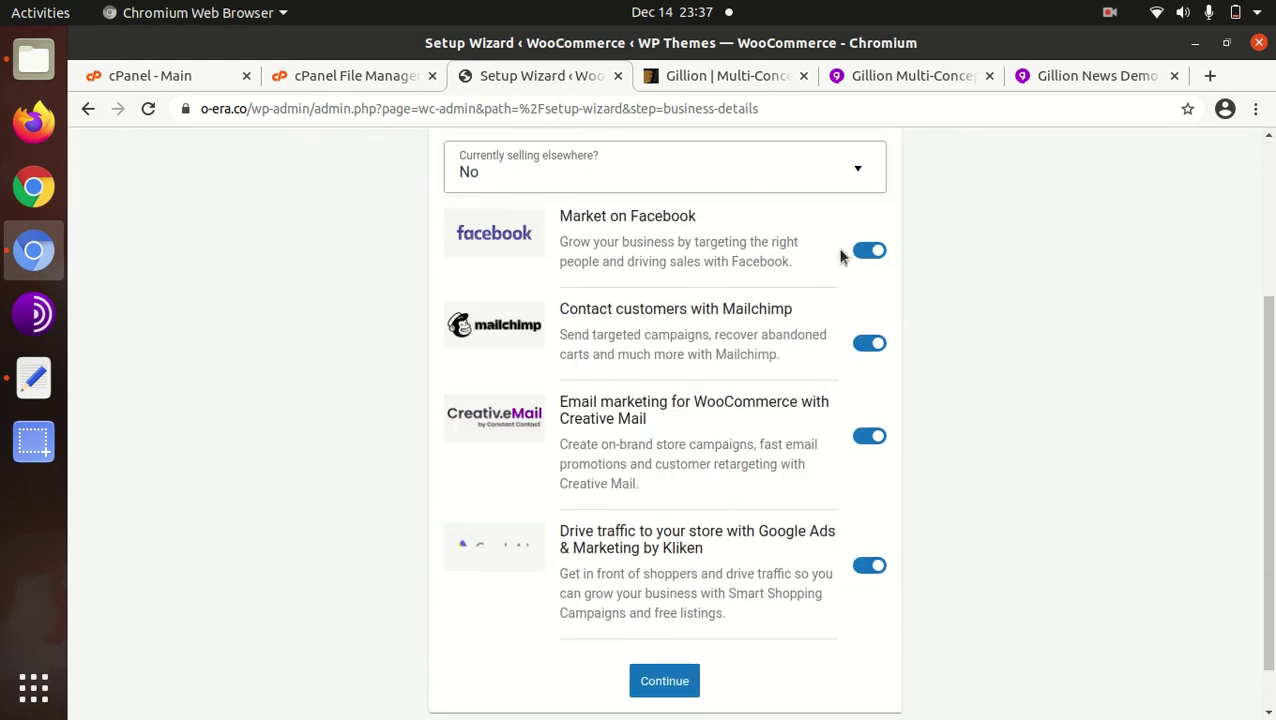
pyautogui.click(865, 255)
pyautogui.click(868, 343)
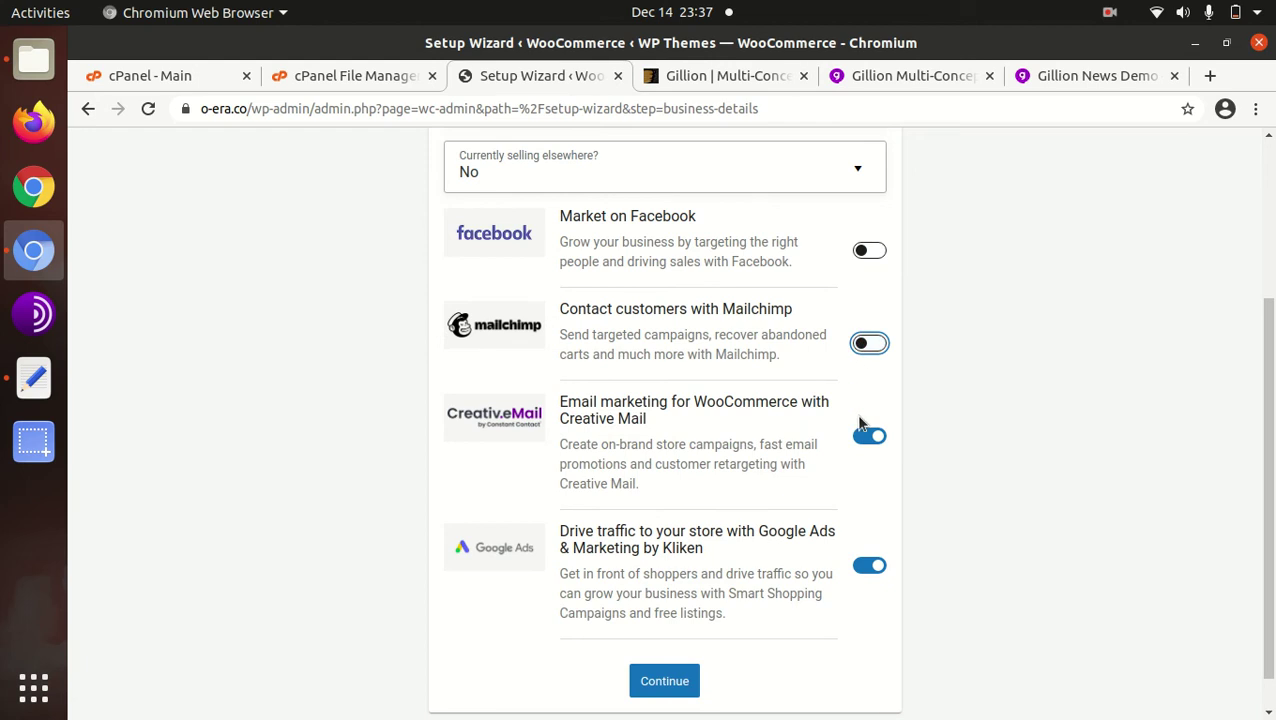
pyautogui.click(868, 565)
pyautogui.click(675, 685)
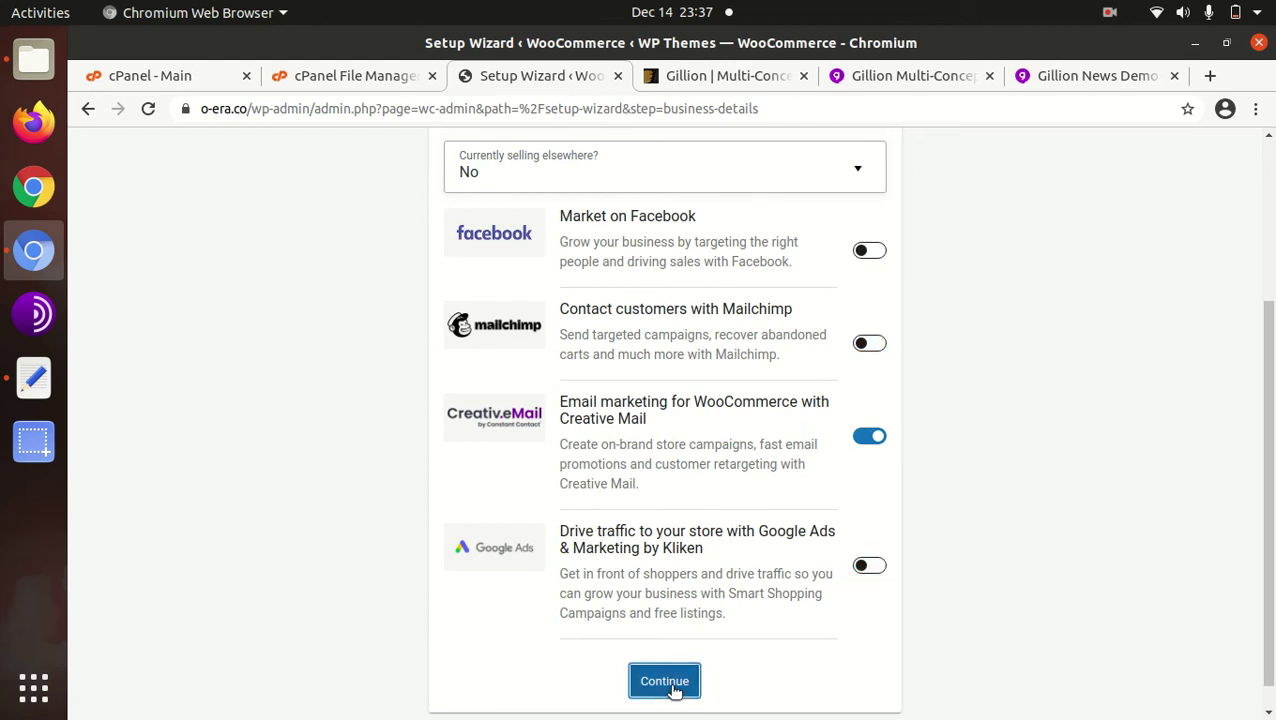
# Step: Complete the setup wizard's theme choice and Jetpack offer, and dismiss the store's welcome dialog
pyautogui.scroll(-2, 603, 431)
pyautogui.click(470, 557)
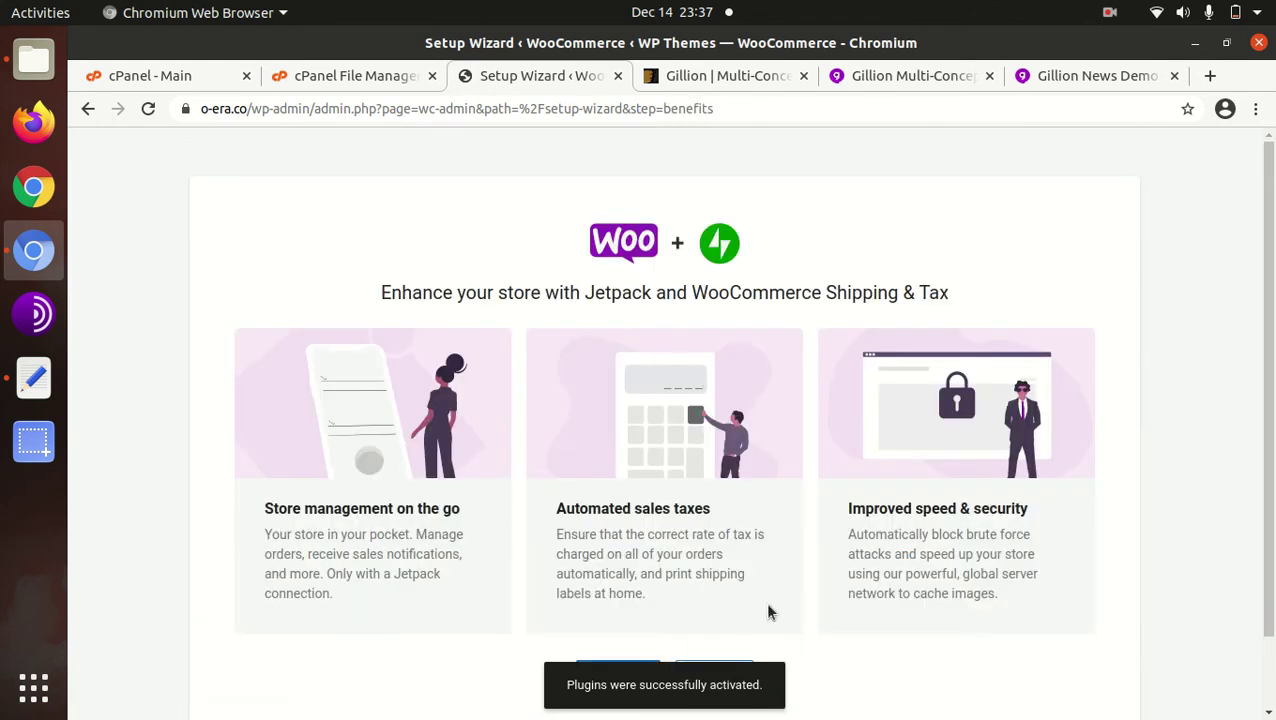
pyautogui.scroll(-1, 932, 570)
pyautogui.click(688, 603)
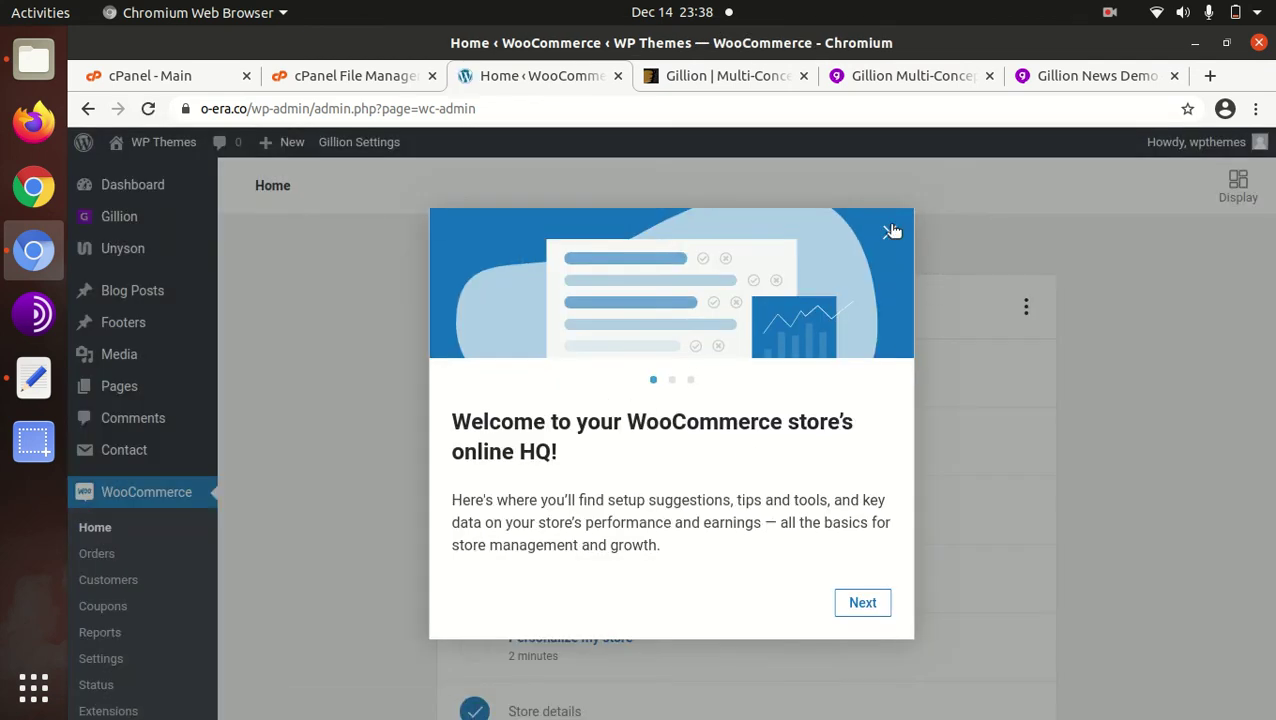
pyautogui.click(889, 232)
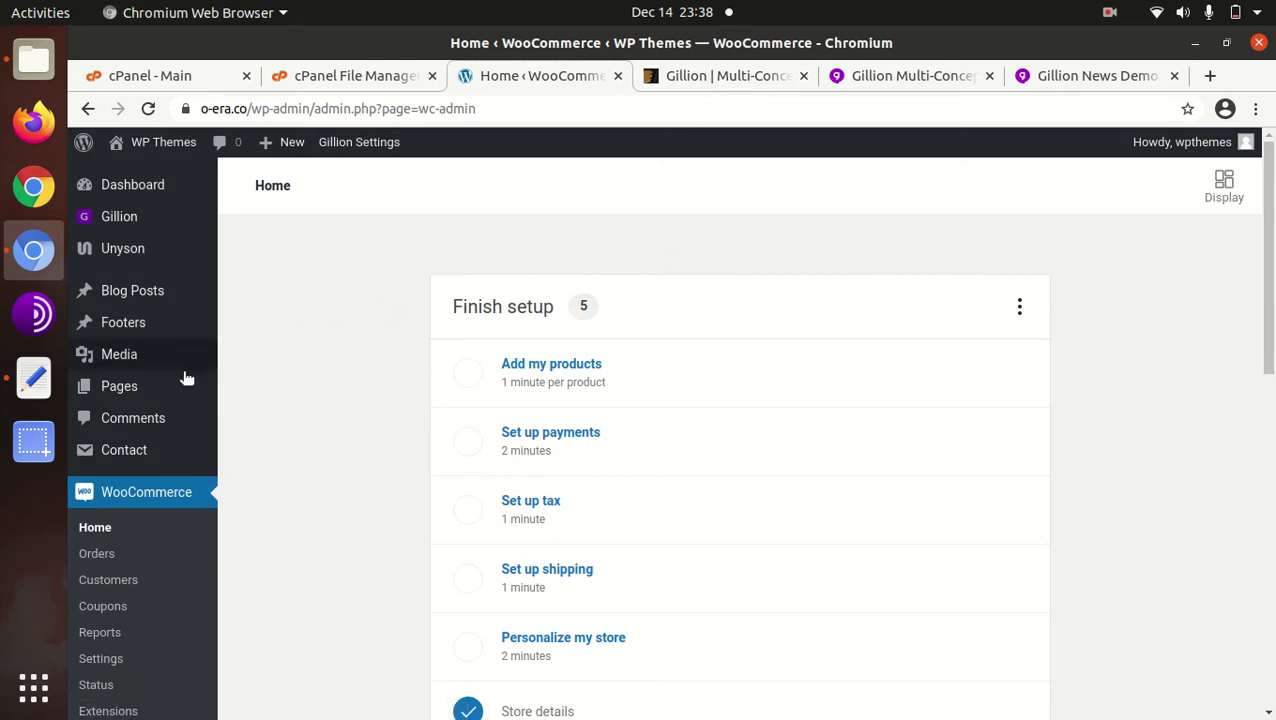
# Step: Open the list of installed plugins
pyautogui.scroll(-3, 162, 455)
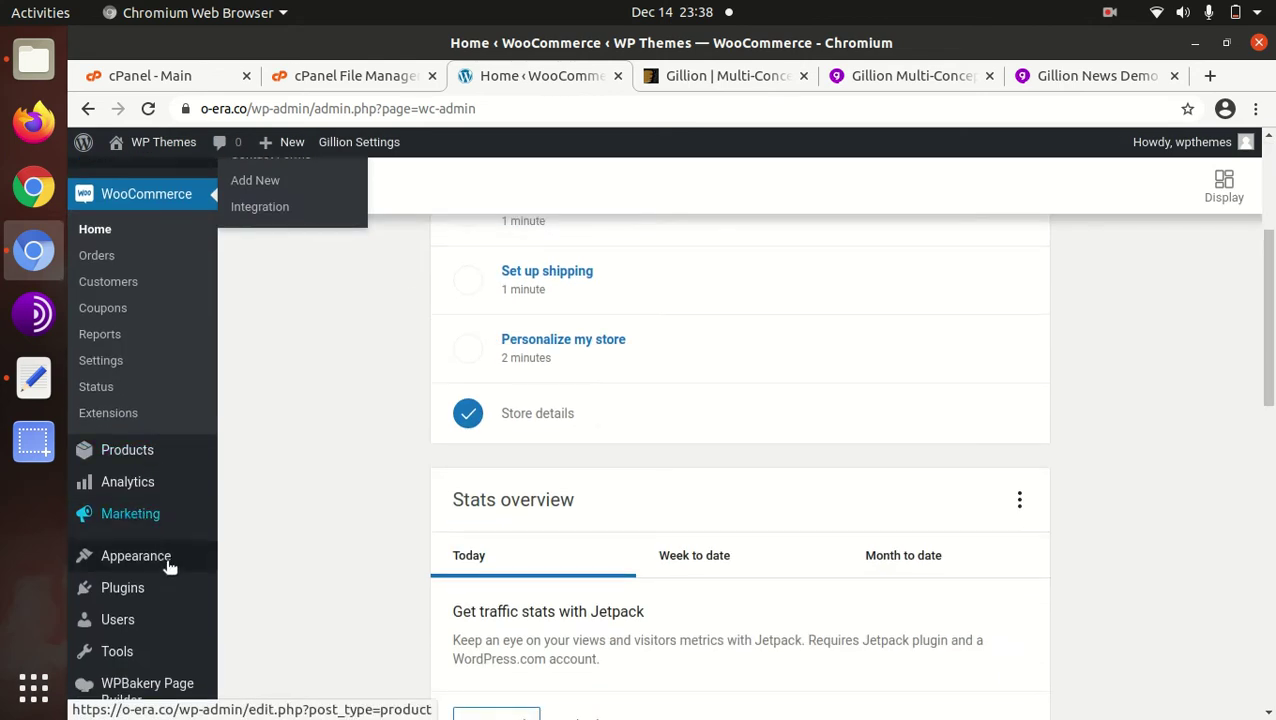
pyautogui.moveTo(154, 590)
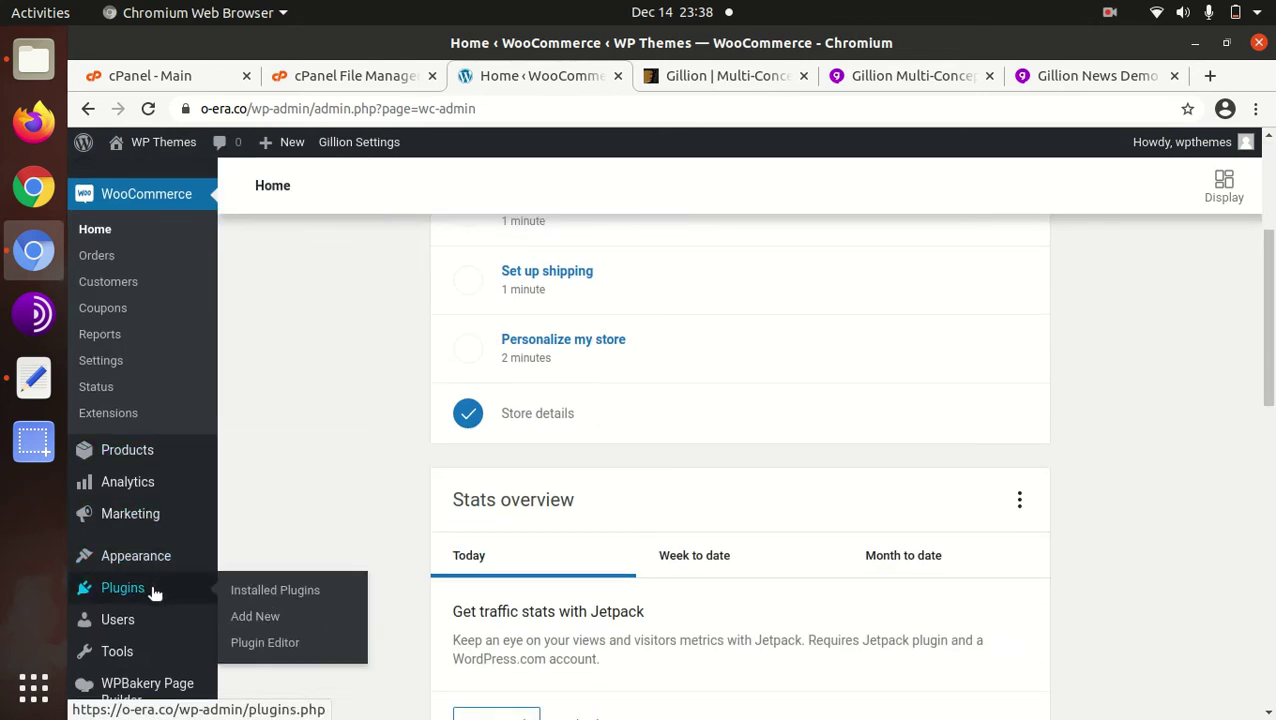
pyautogui.click(261, 592)
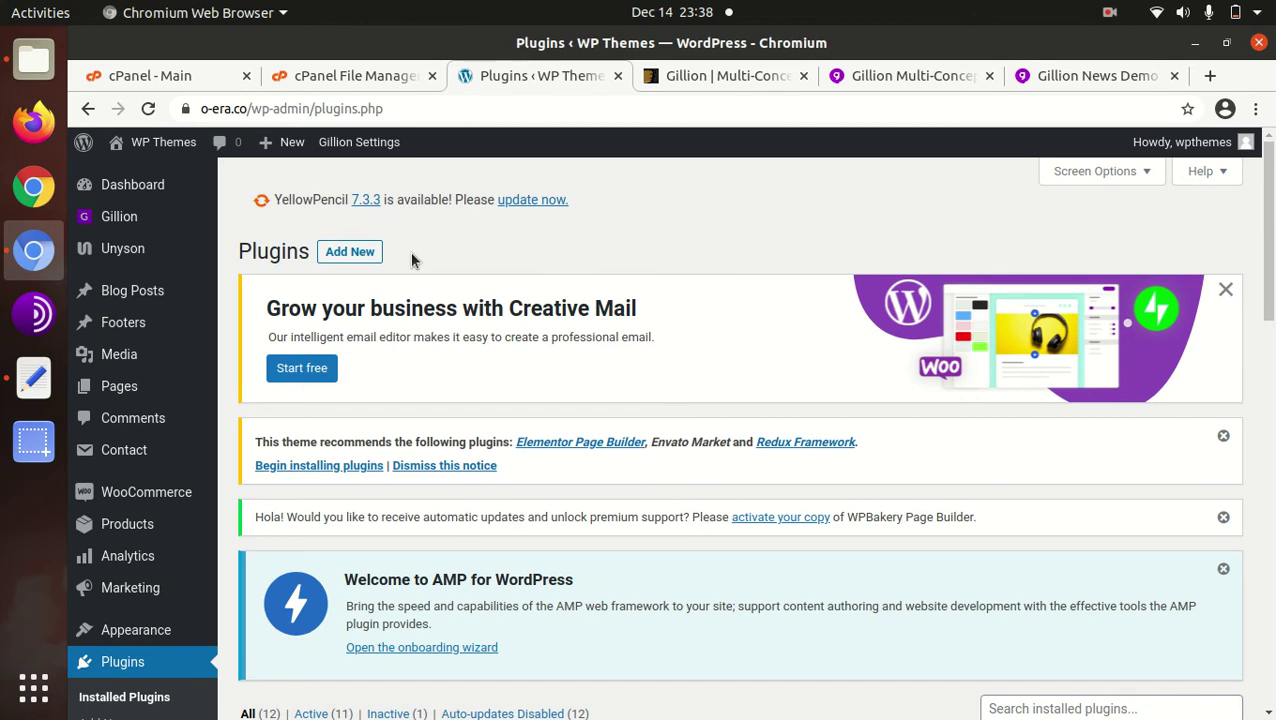
# Step: Open the site's front end in a new tab and examine the home page from header to footer
pyautogui.moveTo(155, 142)
pyautogui.middleClick(145, 178)
pyautogui.click(608, 78)
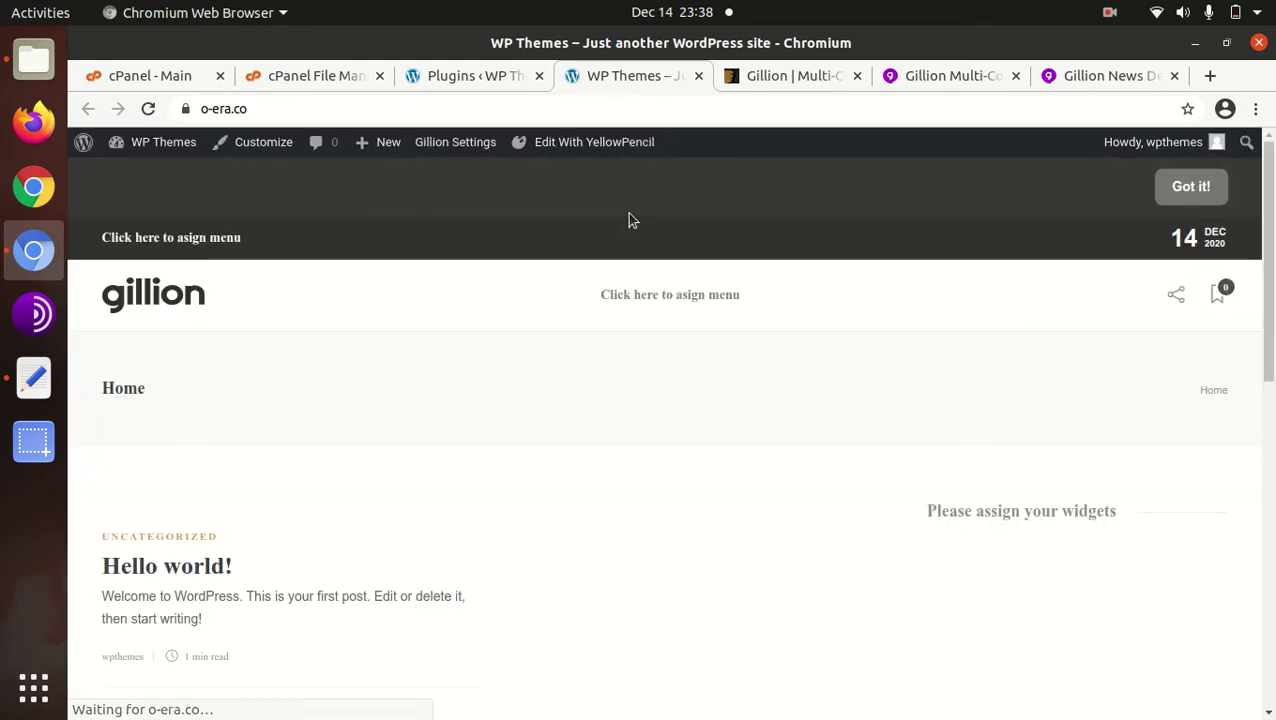
pyautogui.scroll(-4, 789, 397)
pyautogui.scroll(-5, 789, 397)
pyautogui.scroll(5, 789, 397)
pyautogui.scroll(-10, 789, 398)
pyautogui.scroll(10, 783, 418)
pyautogui.scroll(3, 783, 418)
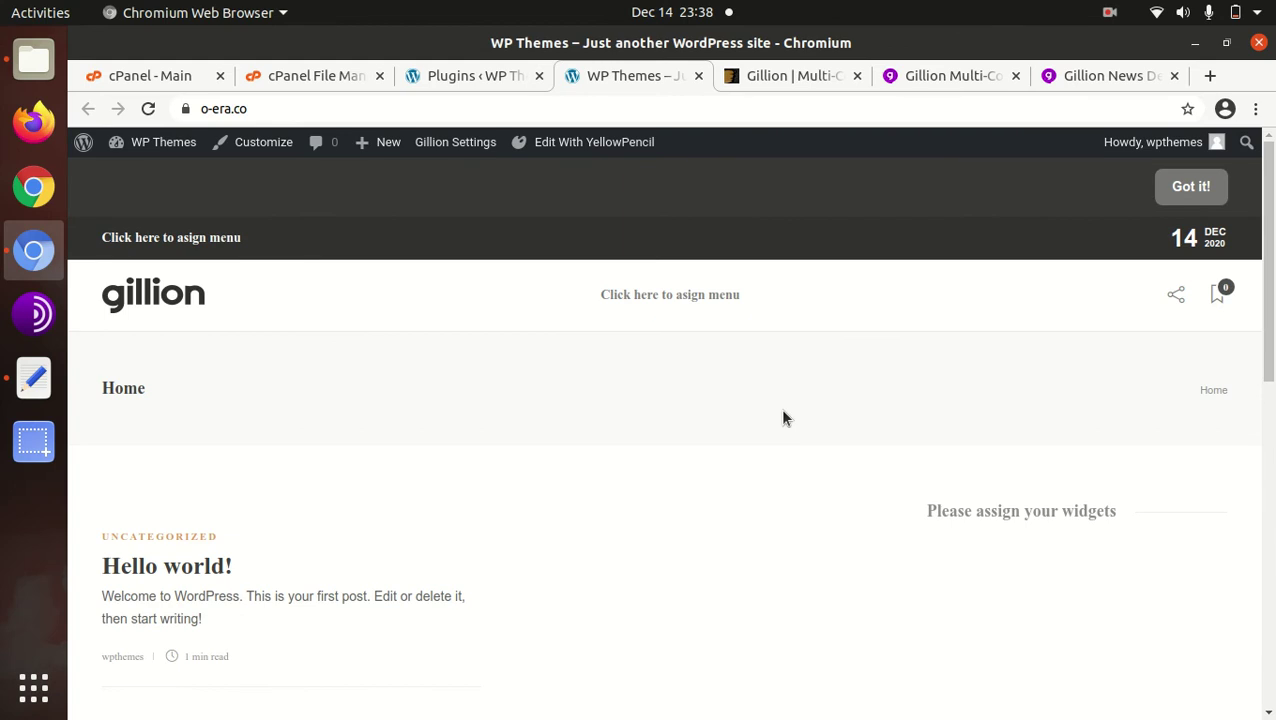
# Step: Return to the plugins admin tab and open the Import Demo Data page under the theme's appearance options
pyautogui.click(480, 78)
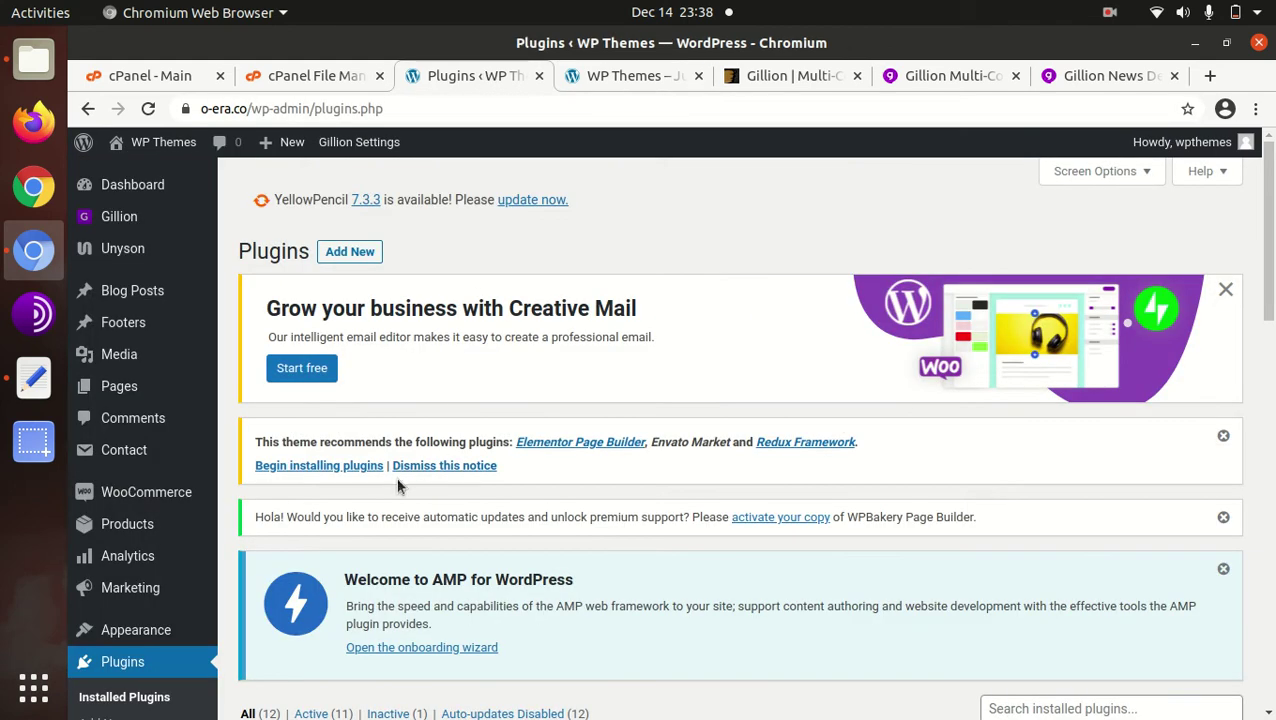
pyautogui.scroll(-4, 391, 474)
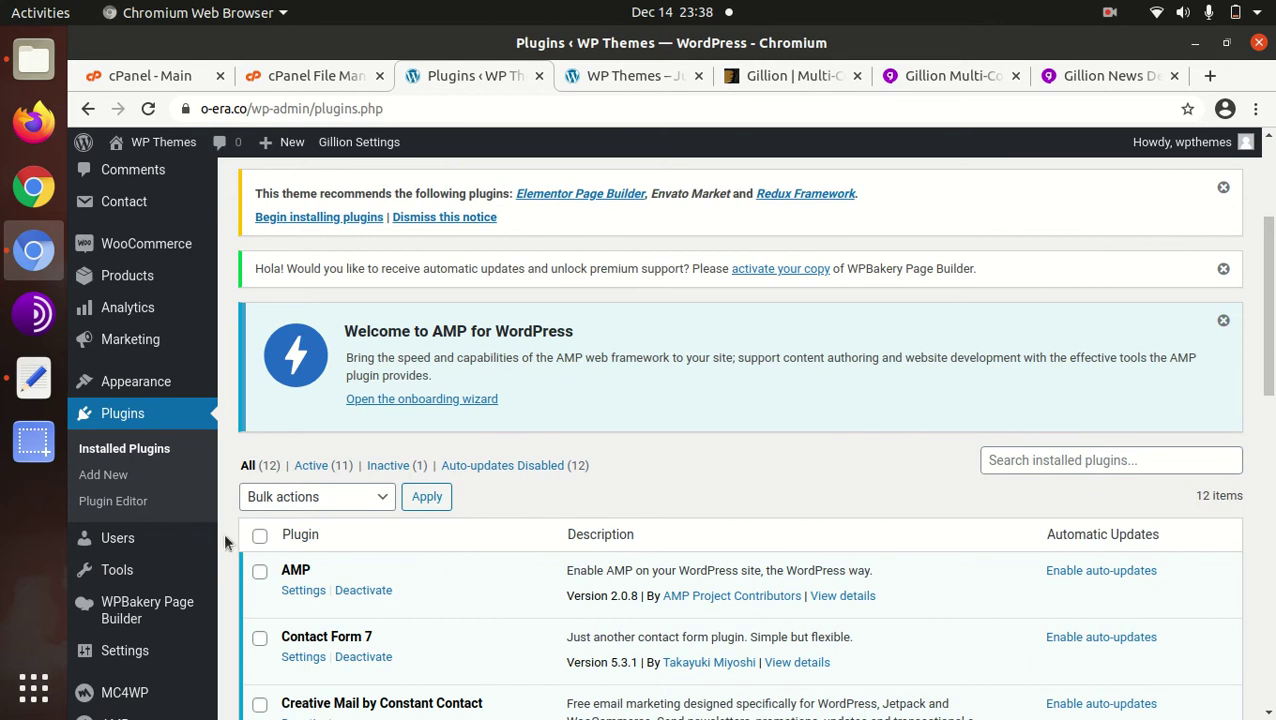
pyautogui.scroll(-5, 222, 535)
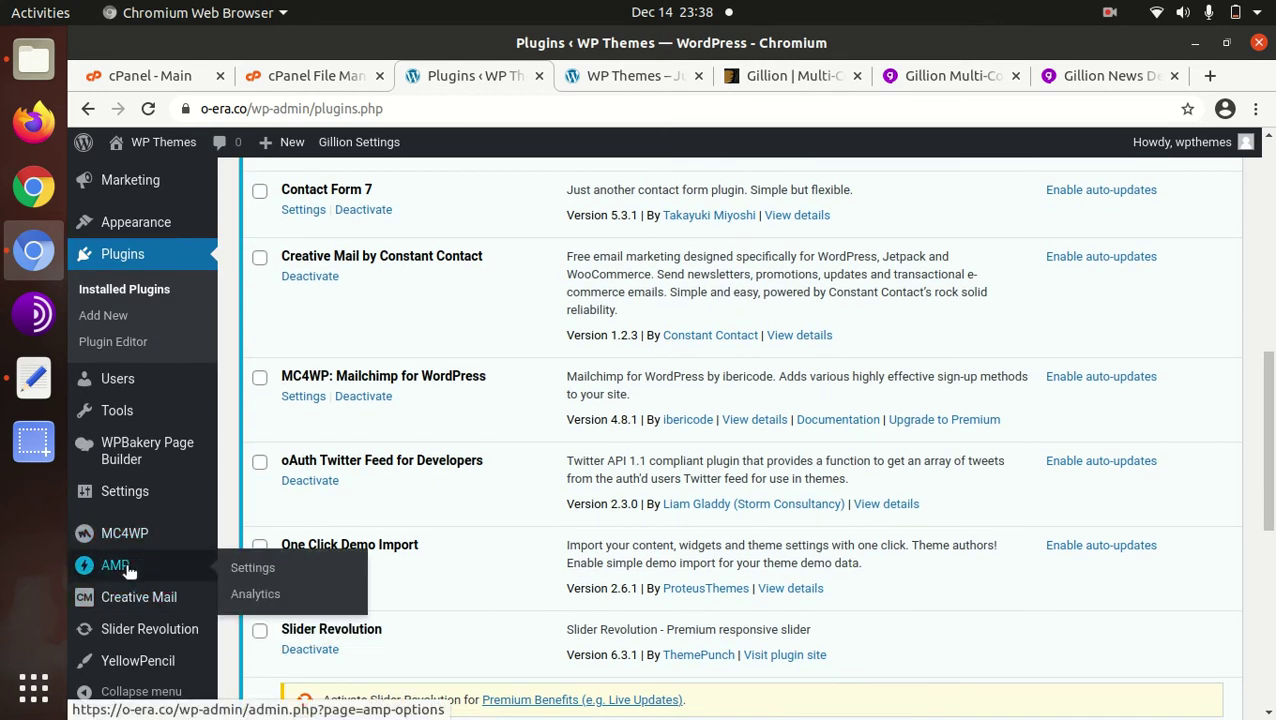
pyautogui.scroll(4, 118, 460)
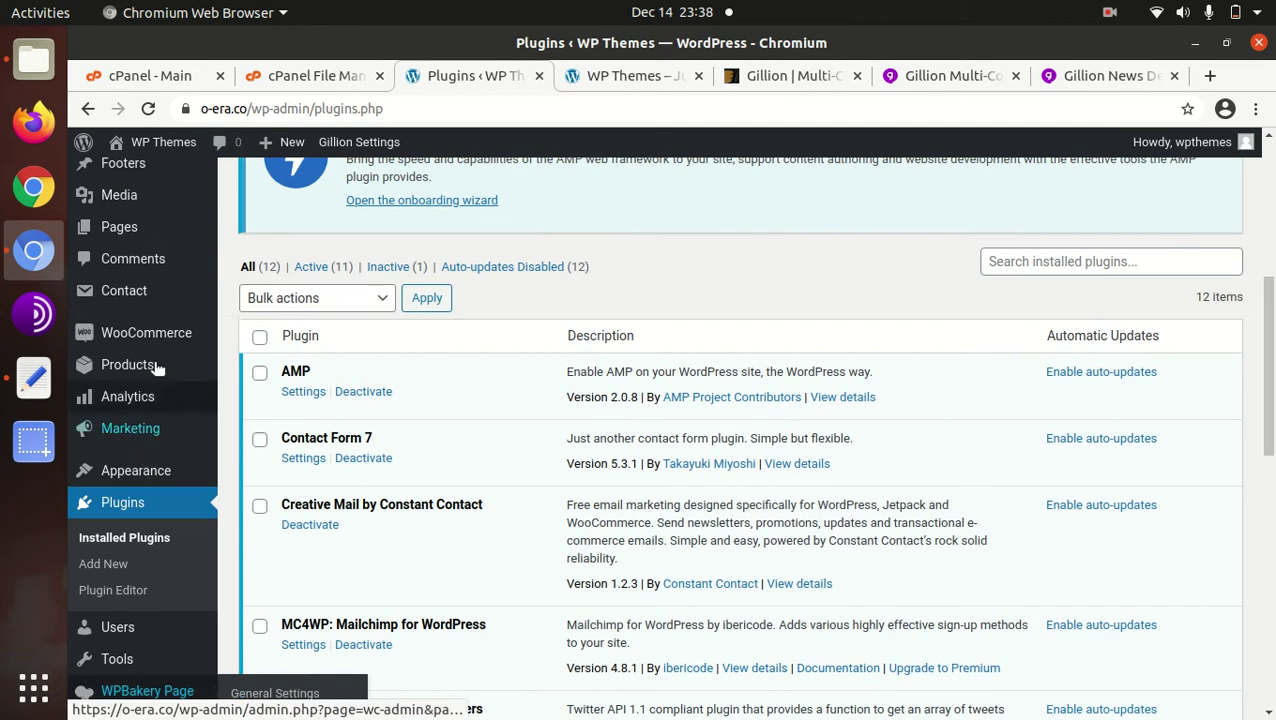
pyautogui.moveTo(163, 477)
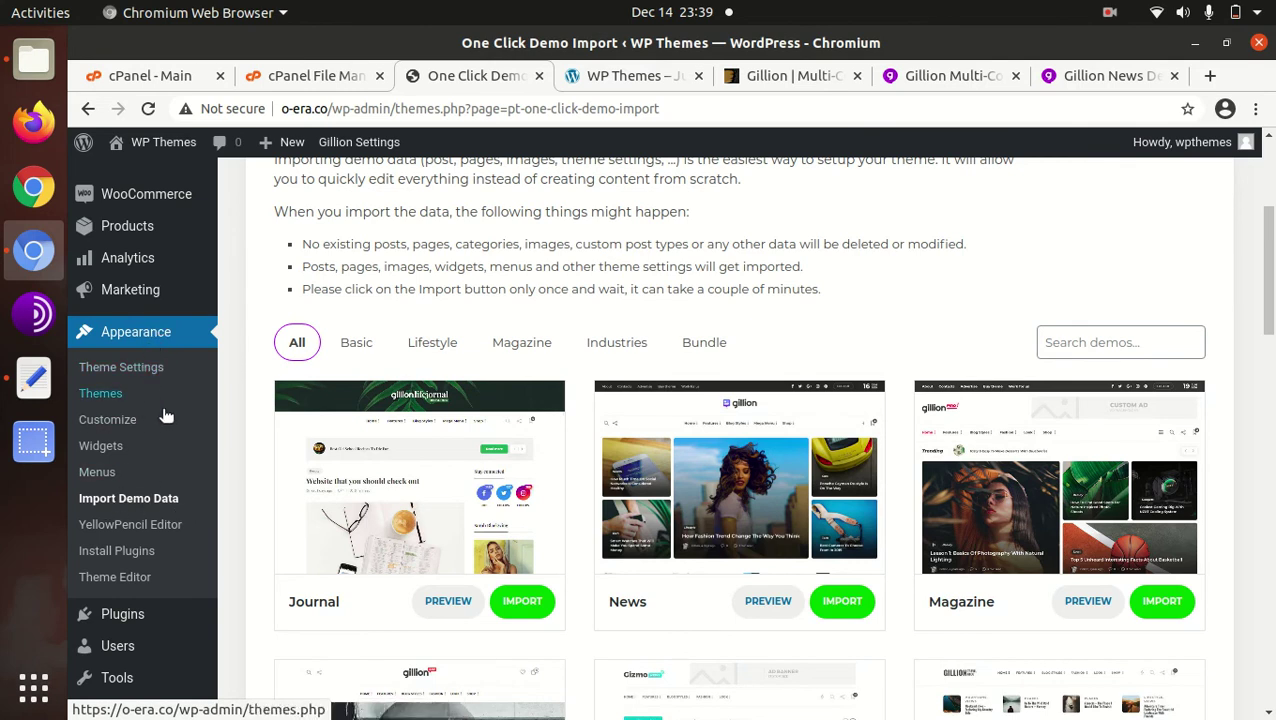
# Step: Look through the whole gallery of importable Gillion demos, from Journal and News down to the bundles
pyautogui.scroll(-2, 230, 430)
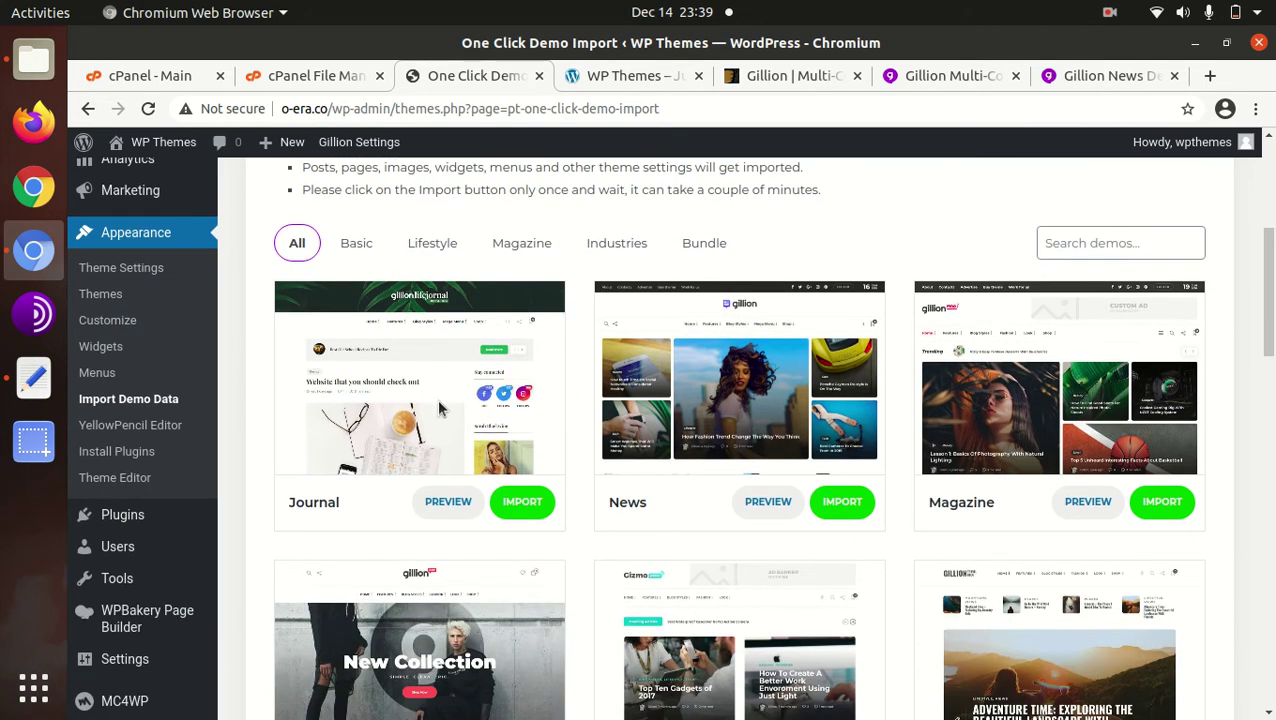
pyautogui.scroll(-4, 972, 395)
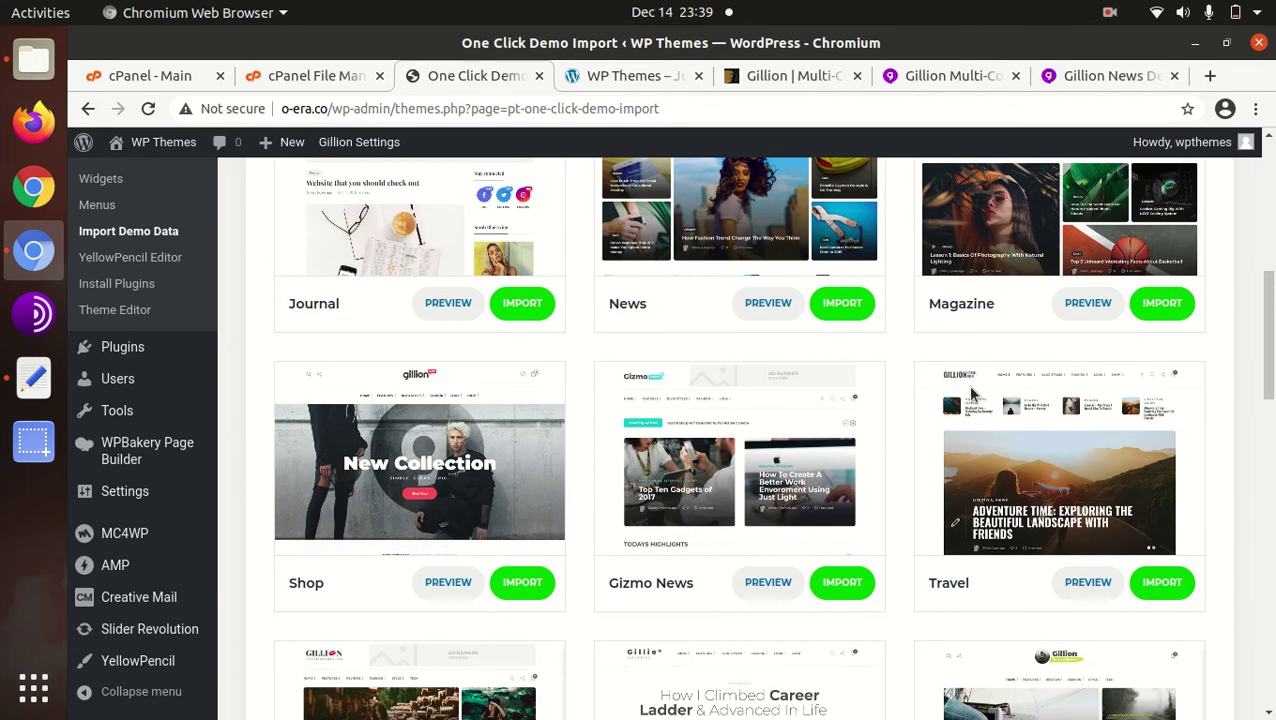
pyautogui.scroll(-15, 972, 395)
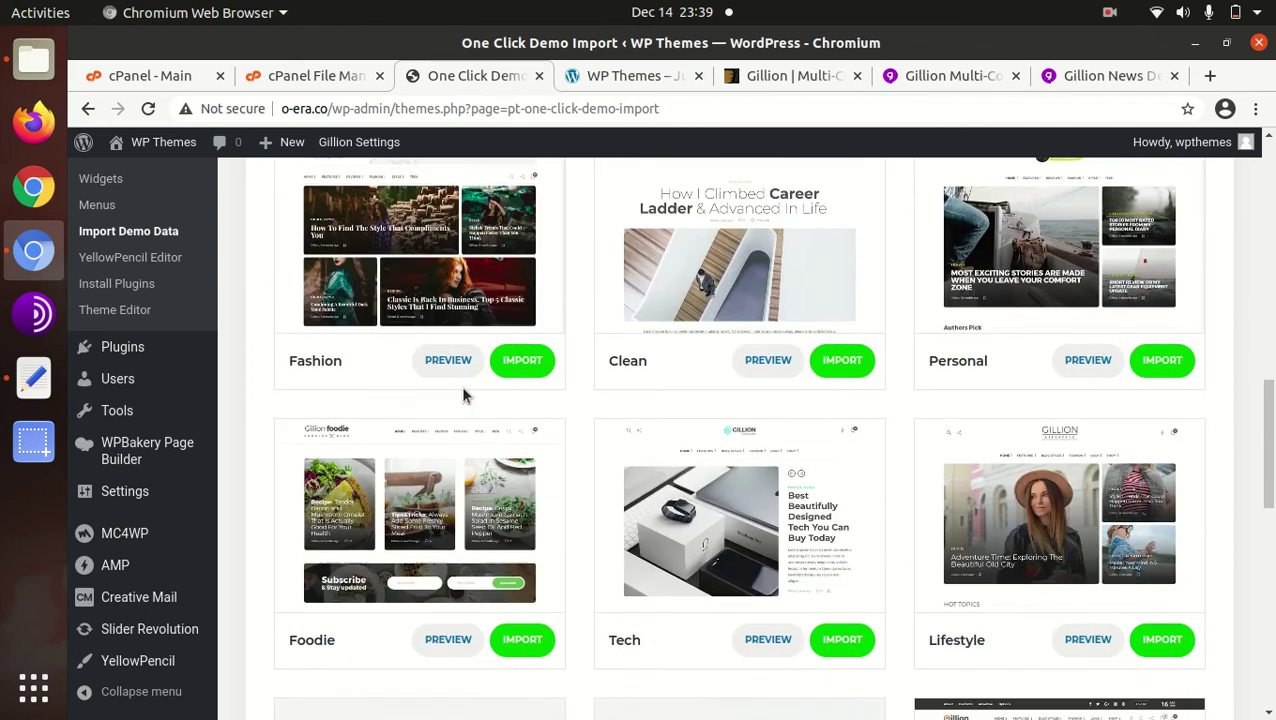
pyautogui.scroll(-12, 462, 392)
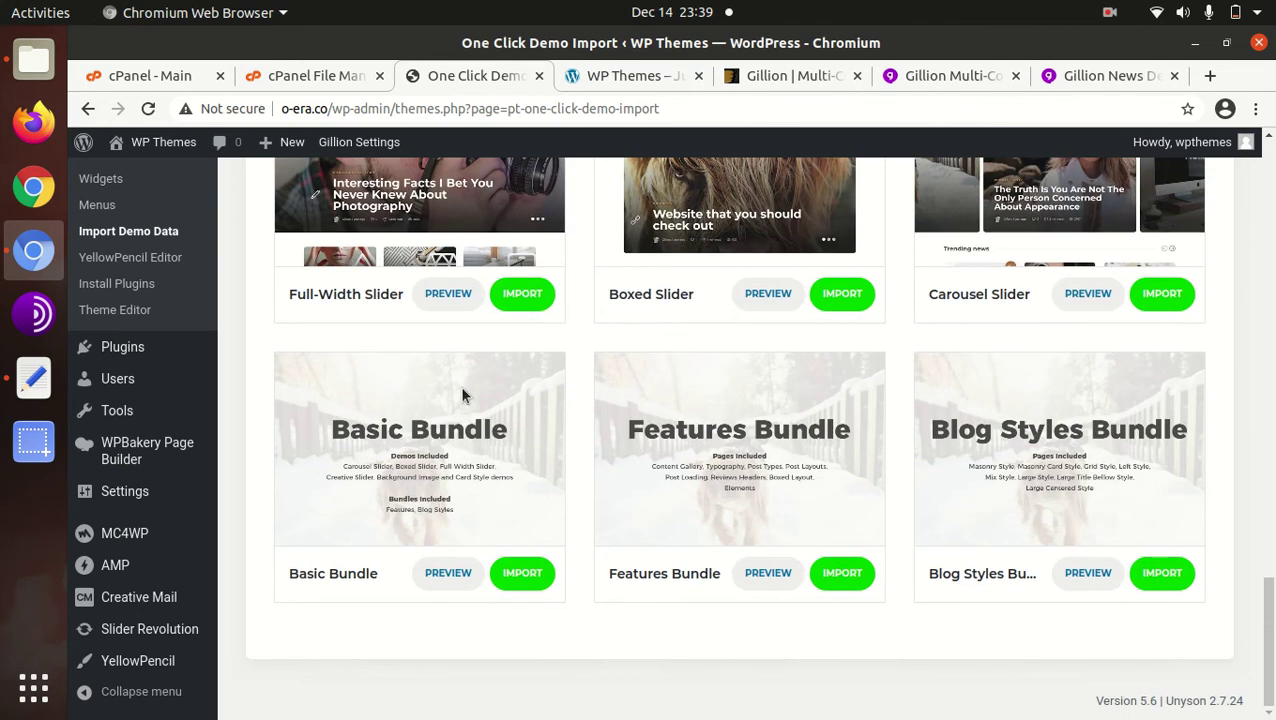
pyautogui.scroll(20, 462, 395)
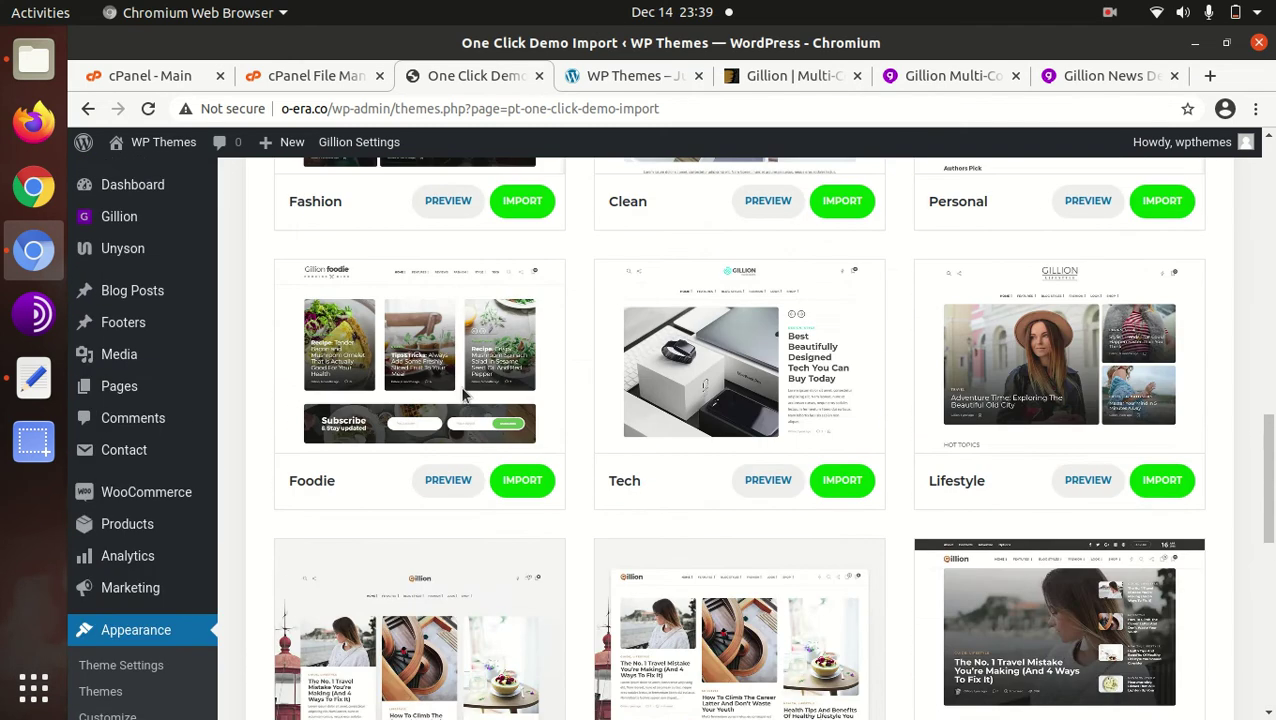
pyautogui.scroll(14, 462, 395)
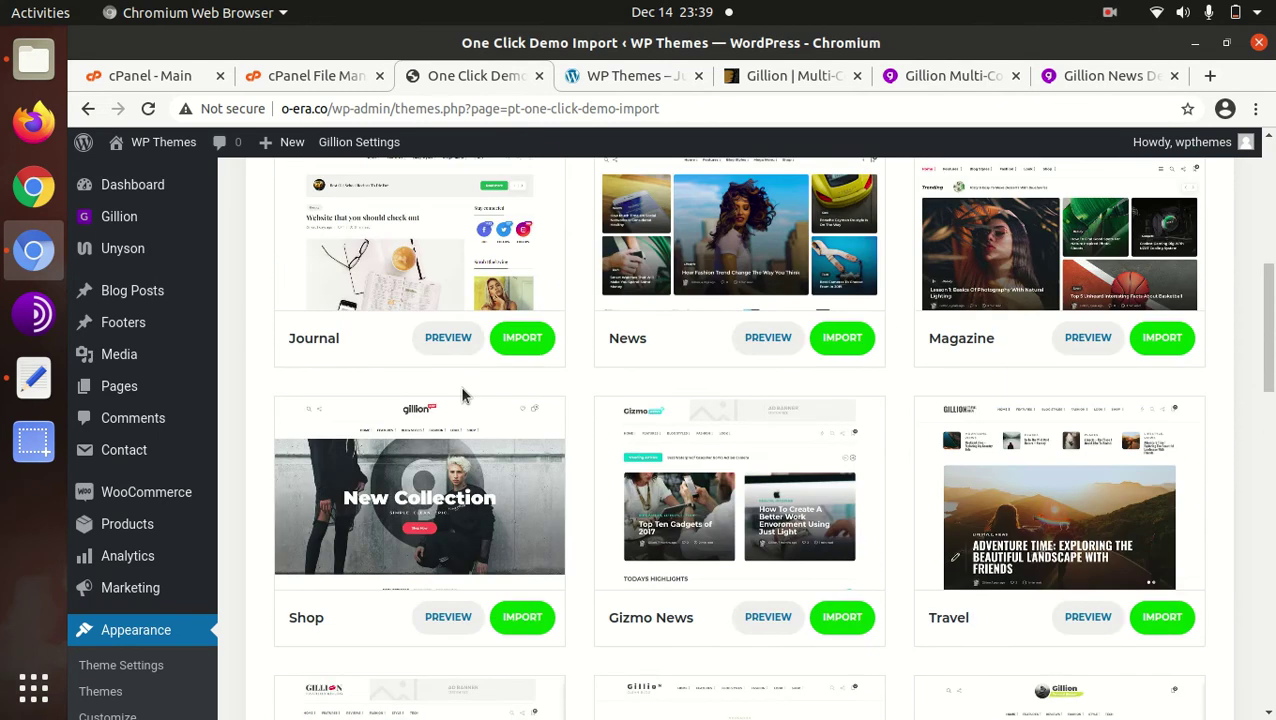
pyautogui.scroll(2, 462, 395)
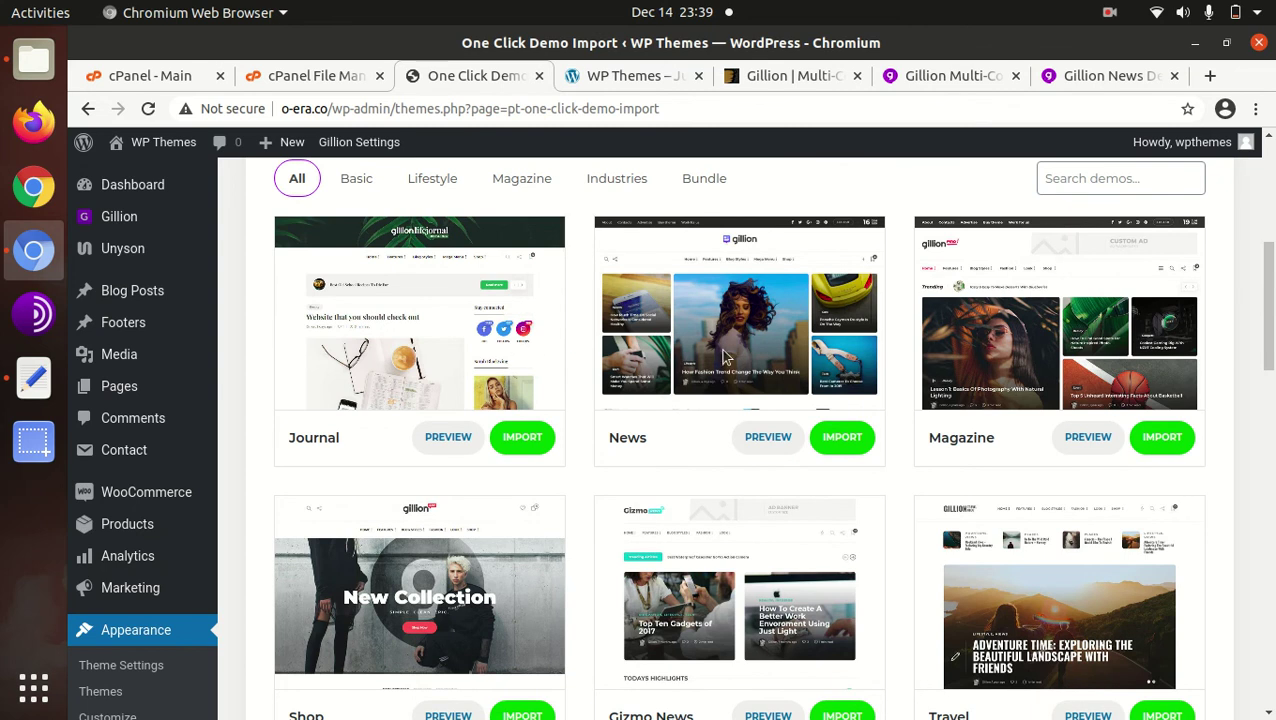
# Step: Import the News demo from the Gillion demo gallery, confirm the import, and review the completion notice
pyautogui.scroll(-9, 870, 435)
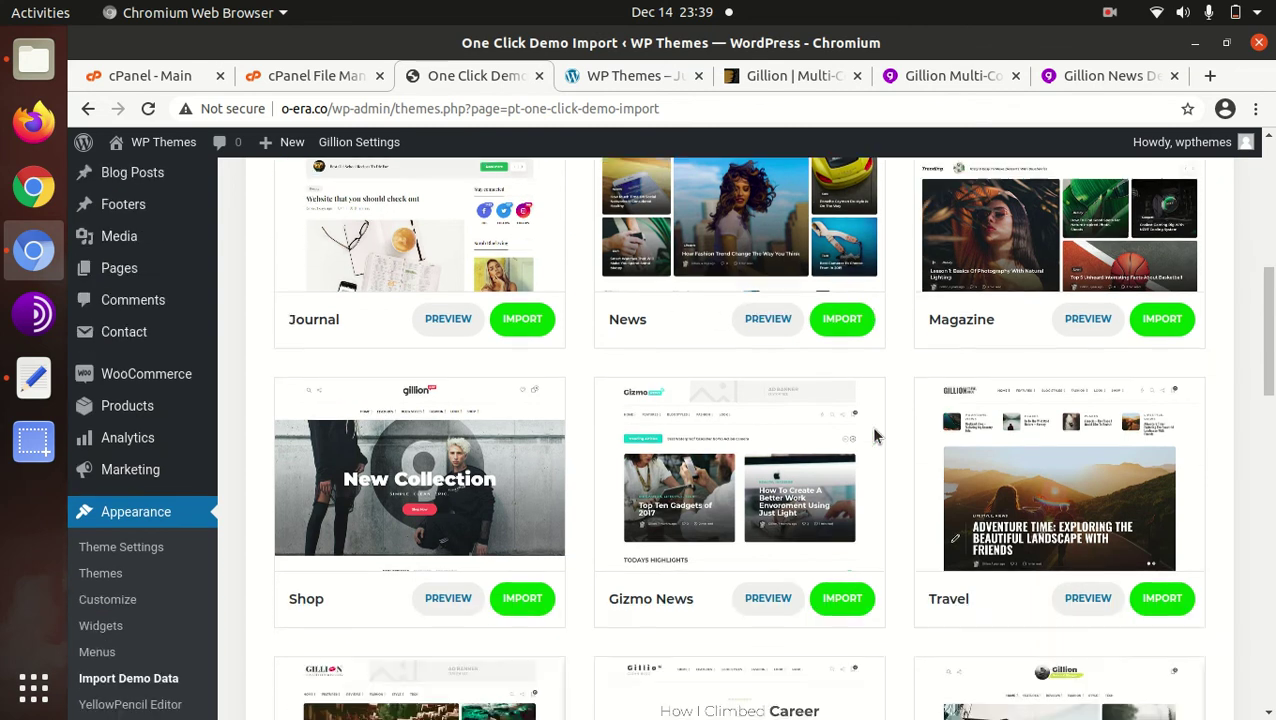
pyautogui.scroll(7, 868, 442)
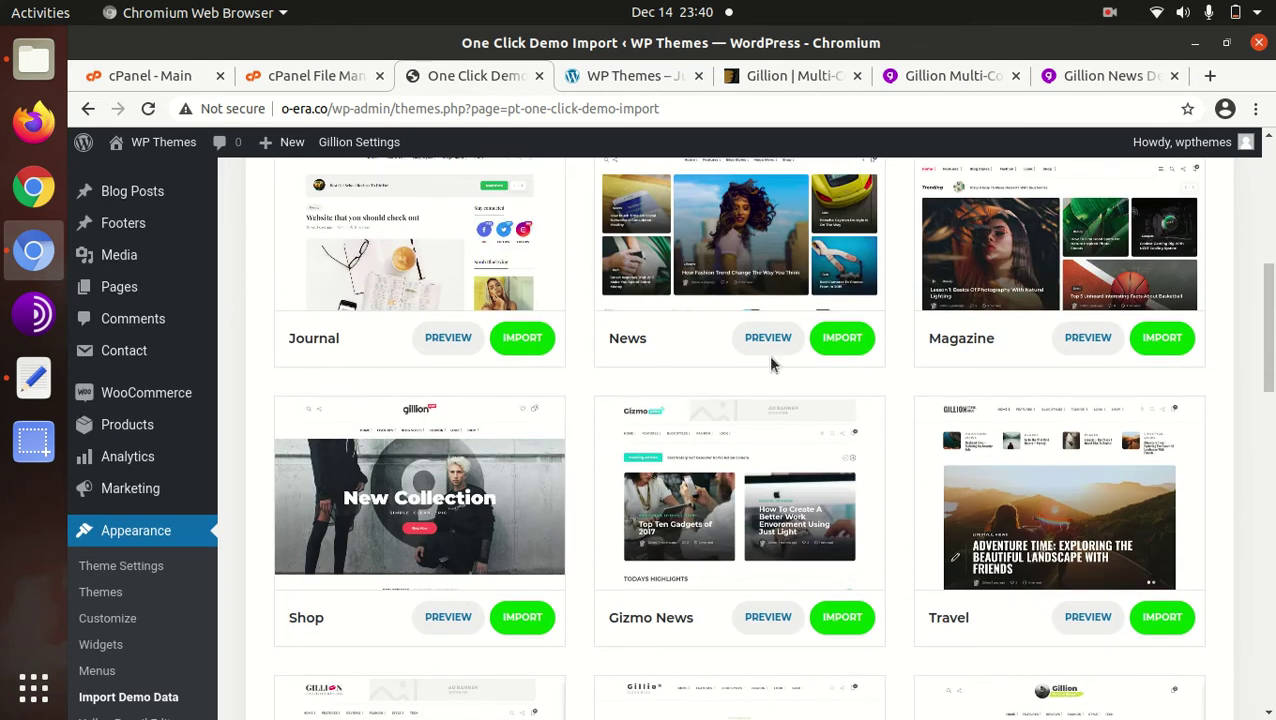
pyautogui.scroll(-7, 555, 400)
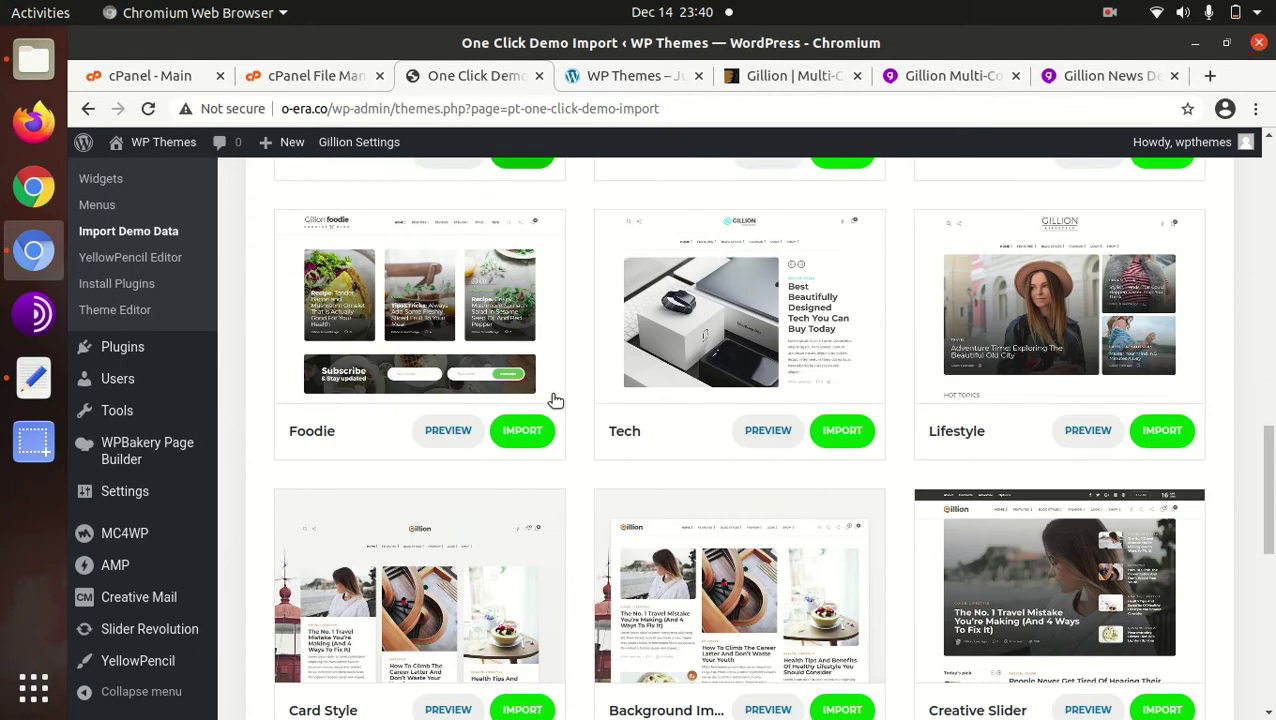
pyautogui.scroll(-3, 555, 400)
pyautogui.scroll(7, 555, 400)
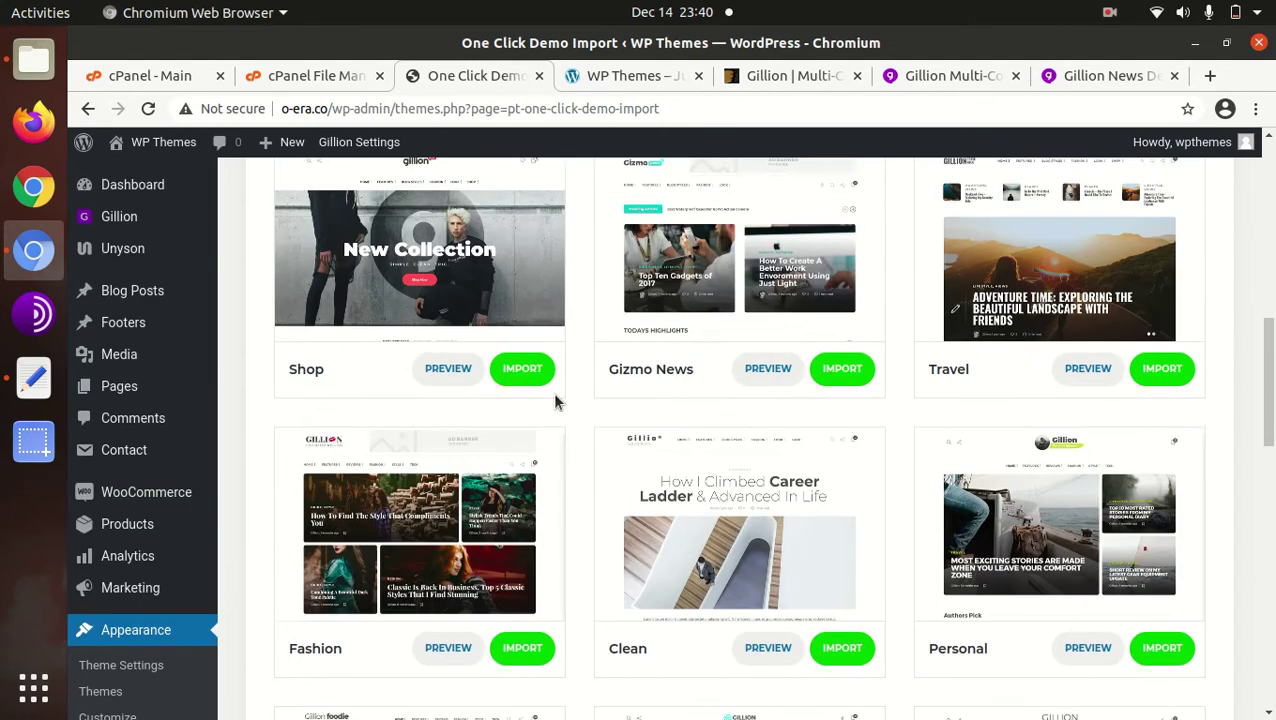
pyautogui.scroll(6, 555, 400)
pyautogui.scroll(-3, 555, 395)
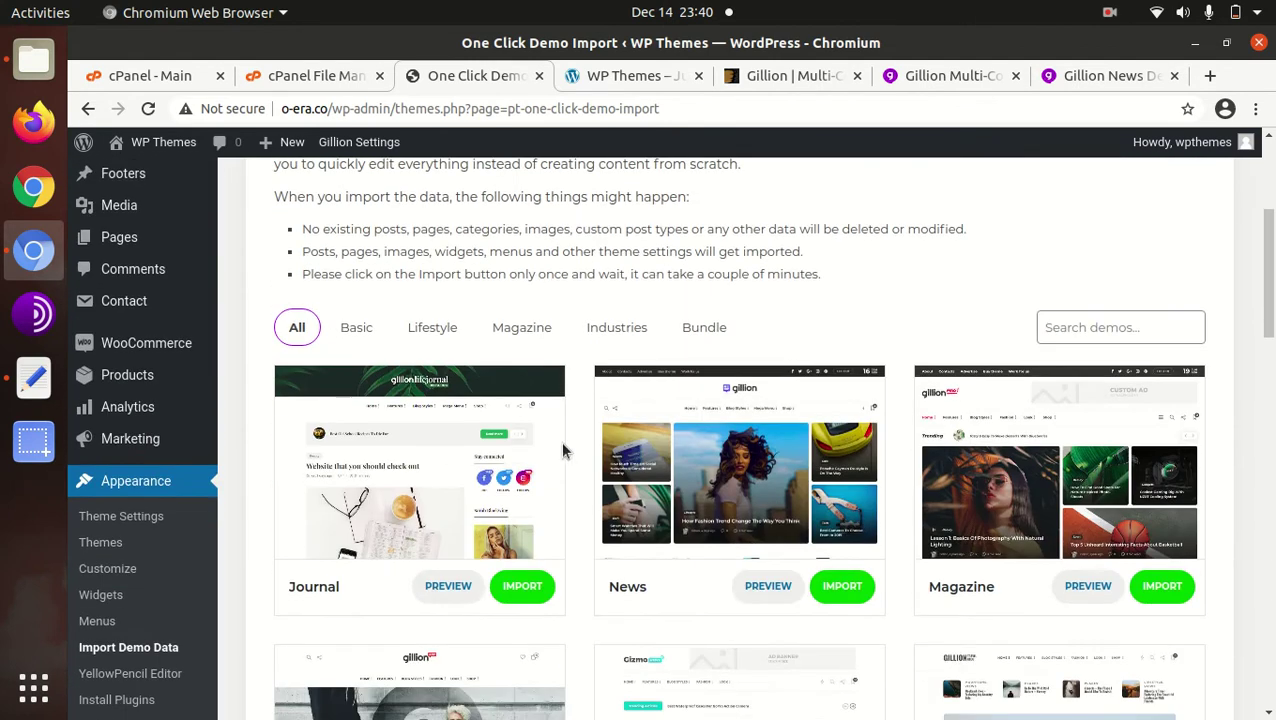
pyautogui.click(840, 586)
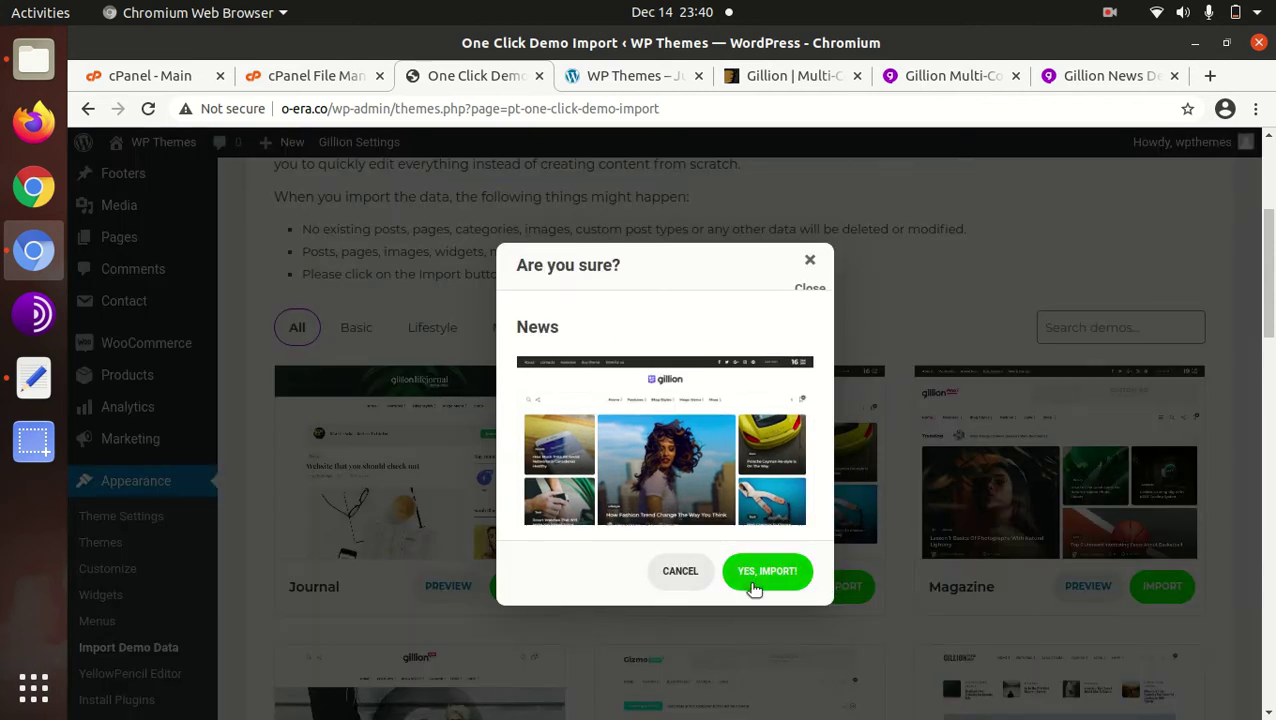
pyautogui.click(755, 578)
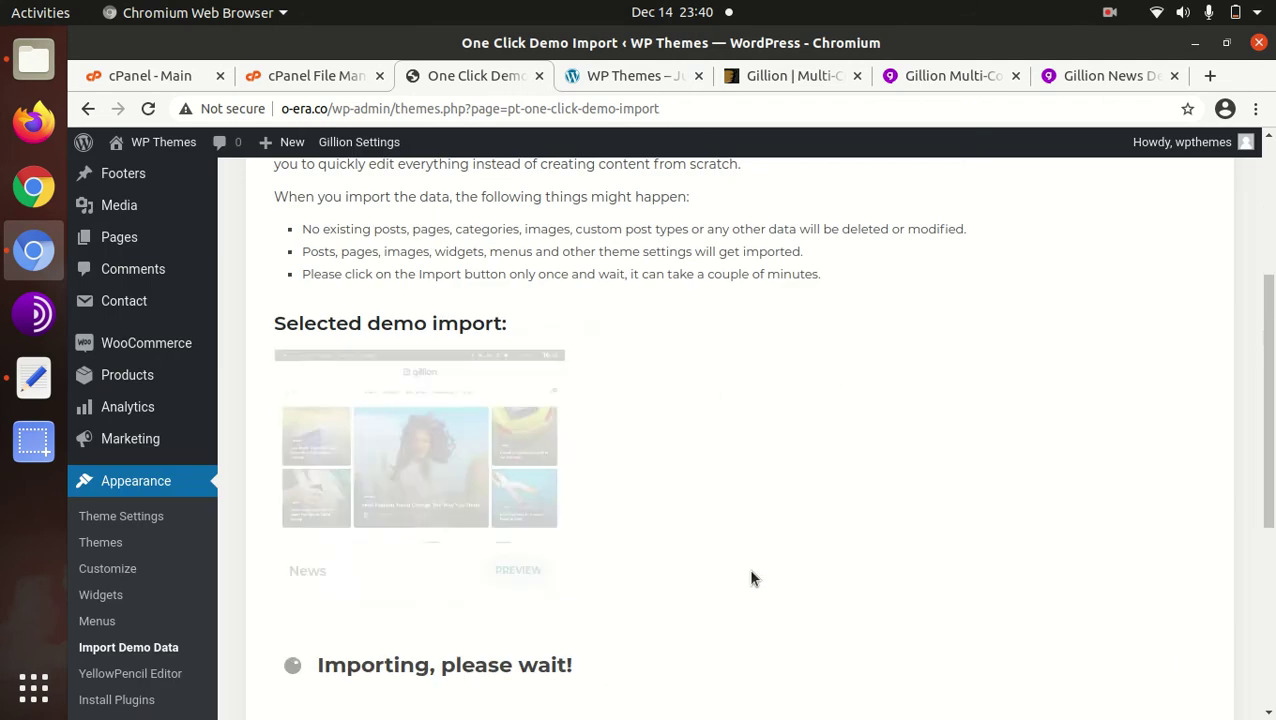
pyautogui.scroll(-4, 723, 477)
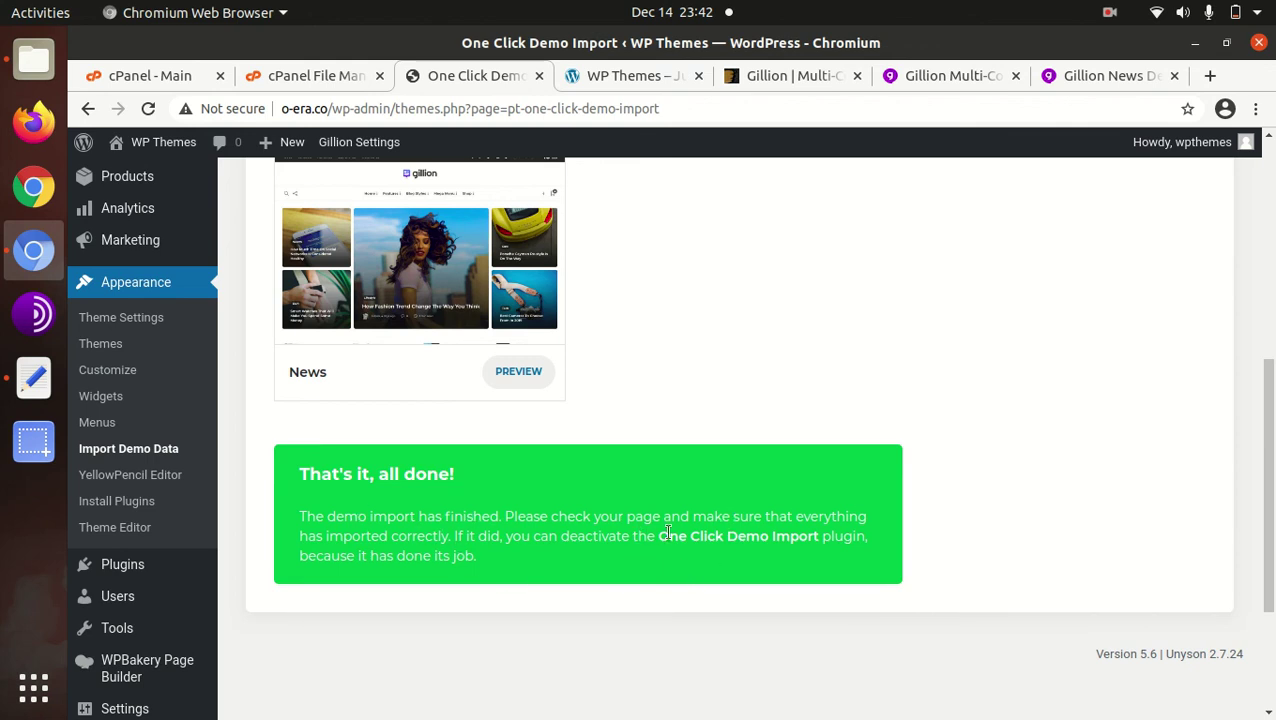
pyautogui.moveTo(663, 532); pyautogui.dragTo(811, 540)
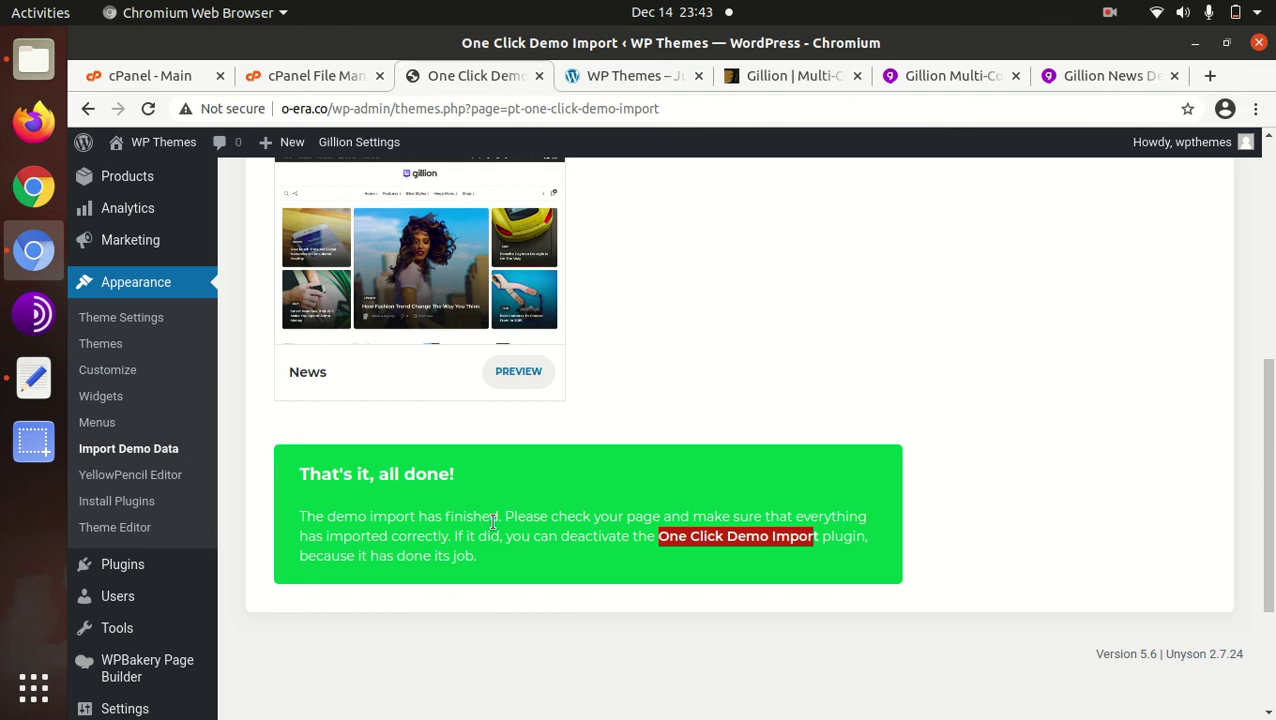
pyautogui.scroll(10, 493, 522)
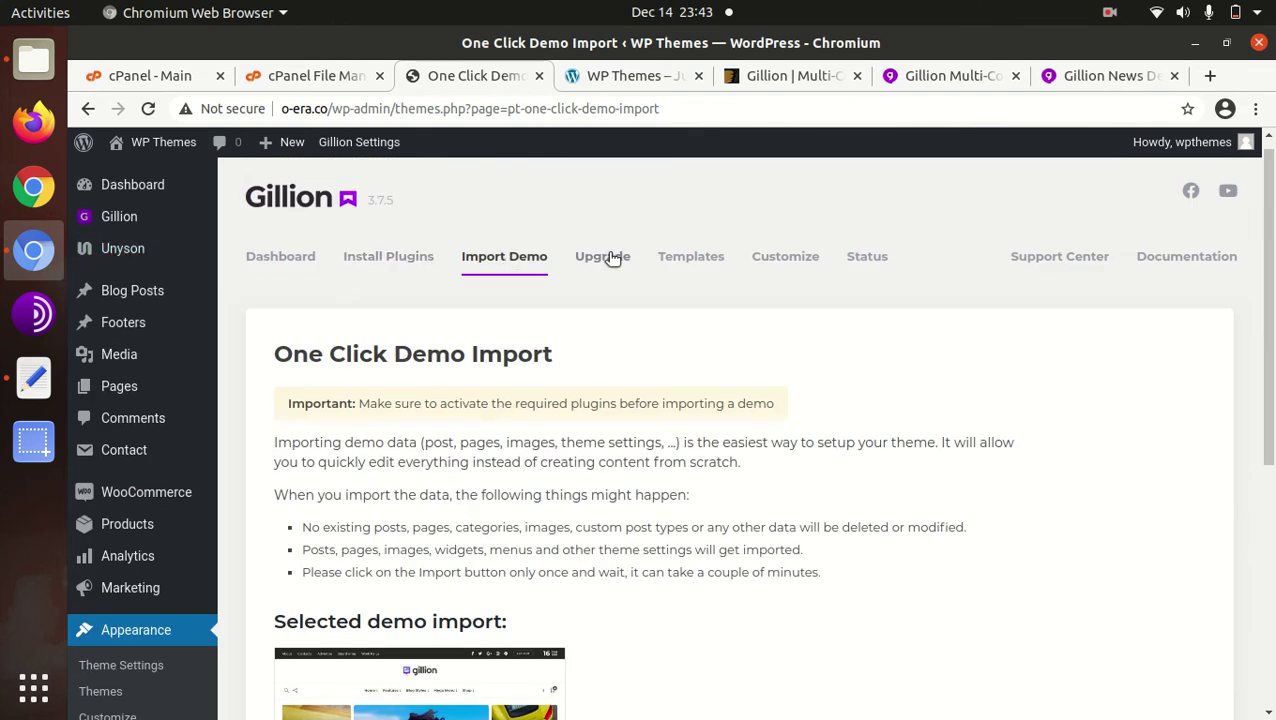
# Step: Switch to the site's front-end tab, reload it, and examine the imported News home page from header to footer
pyautogui.click(630, 76)
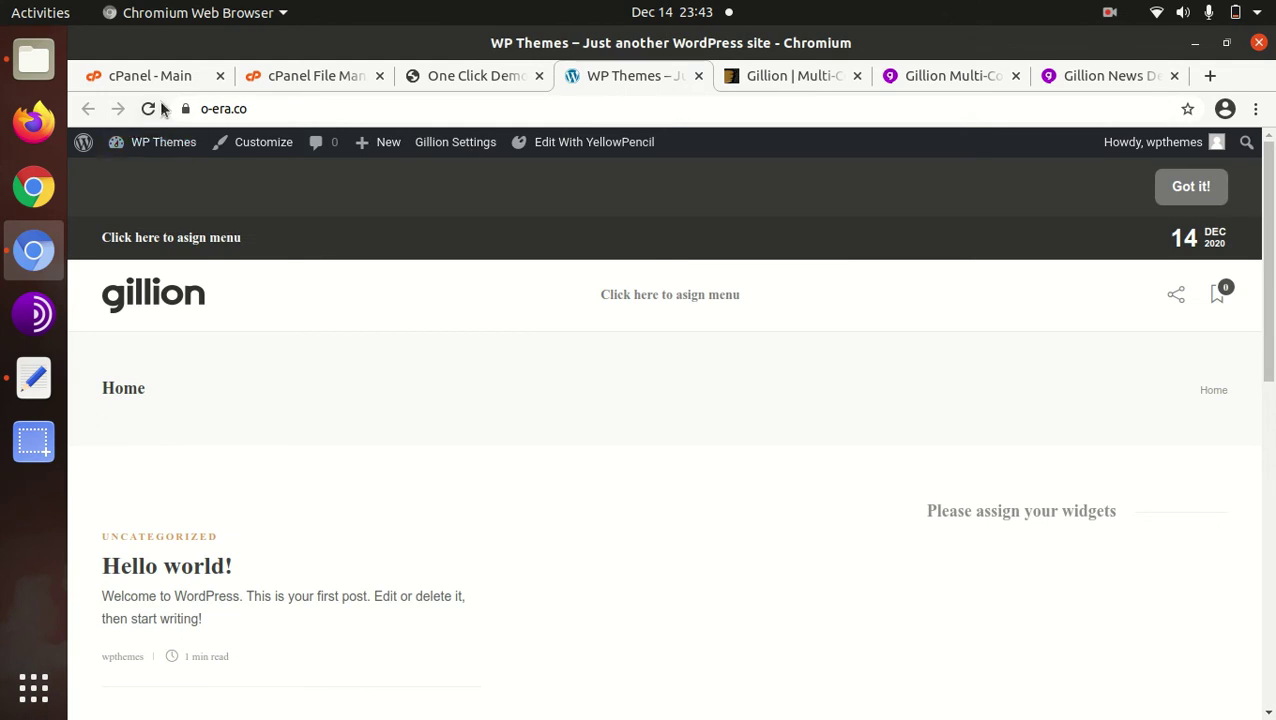
pyautogui.click(148, 108)
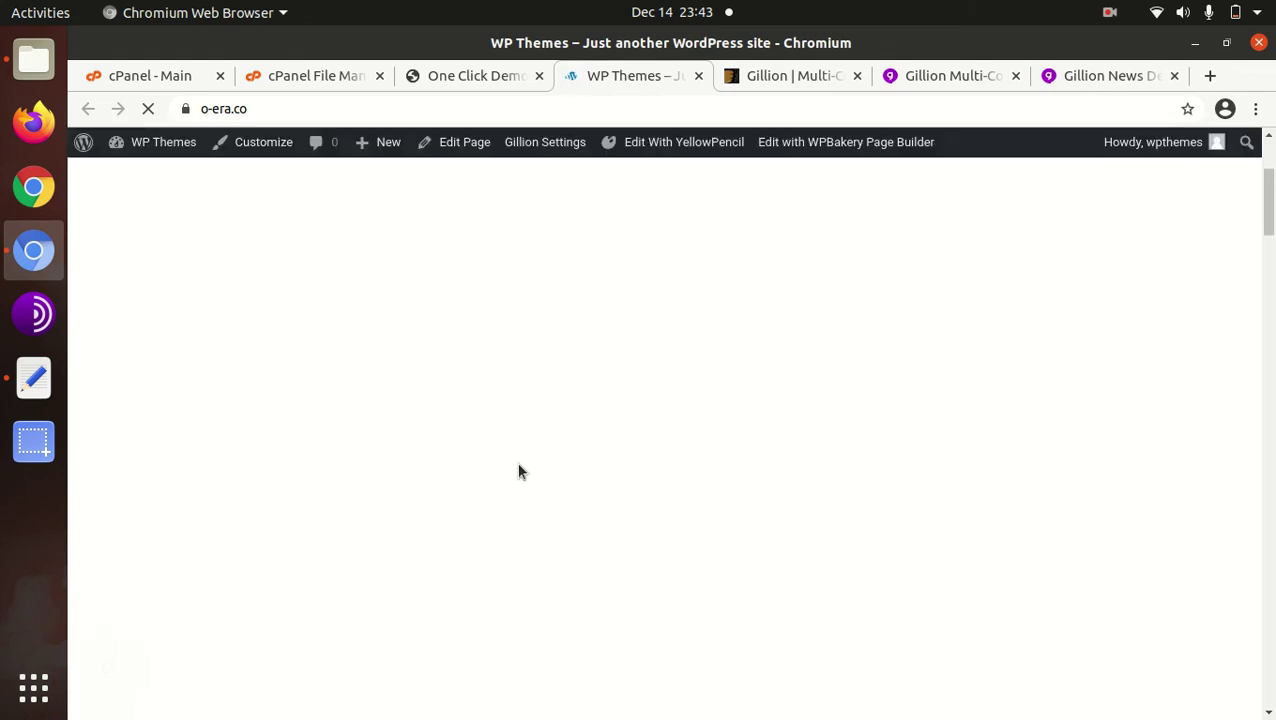
pyautogui.scroll(-2, 436, 443)
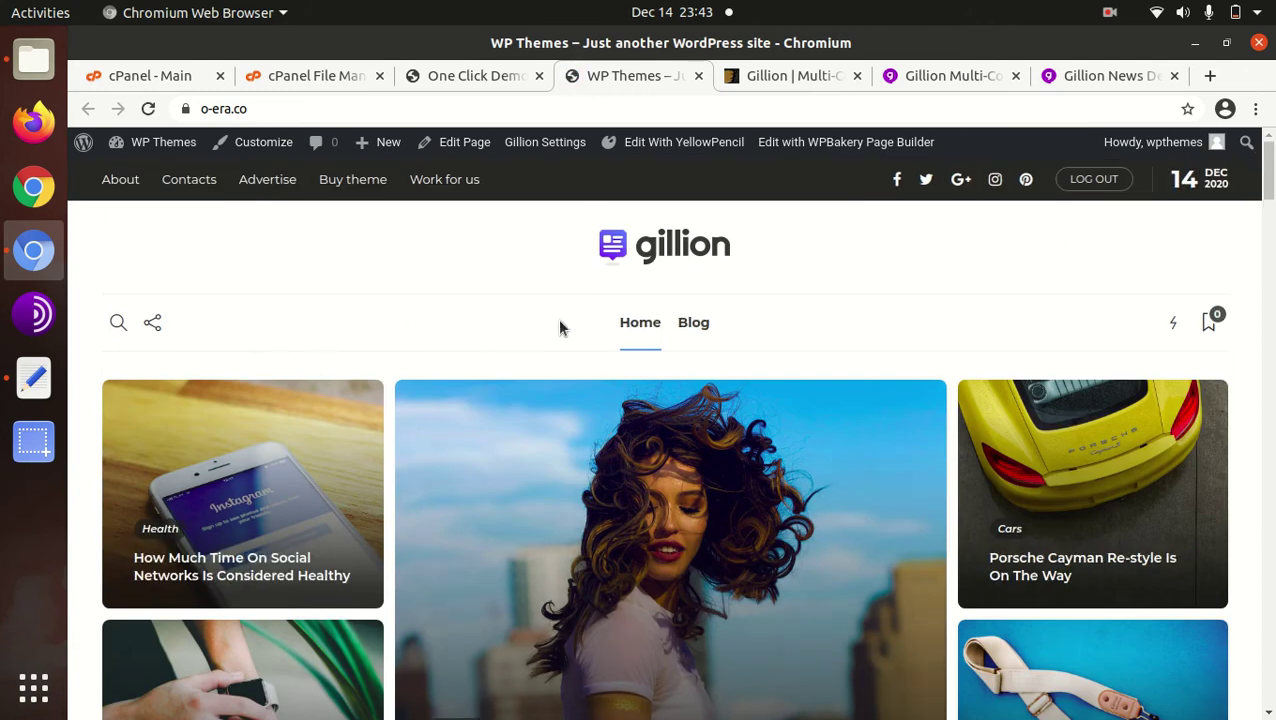
pyautogui.scroll(-10, 709, 329)
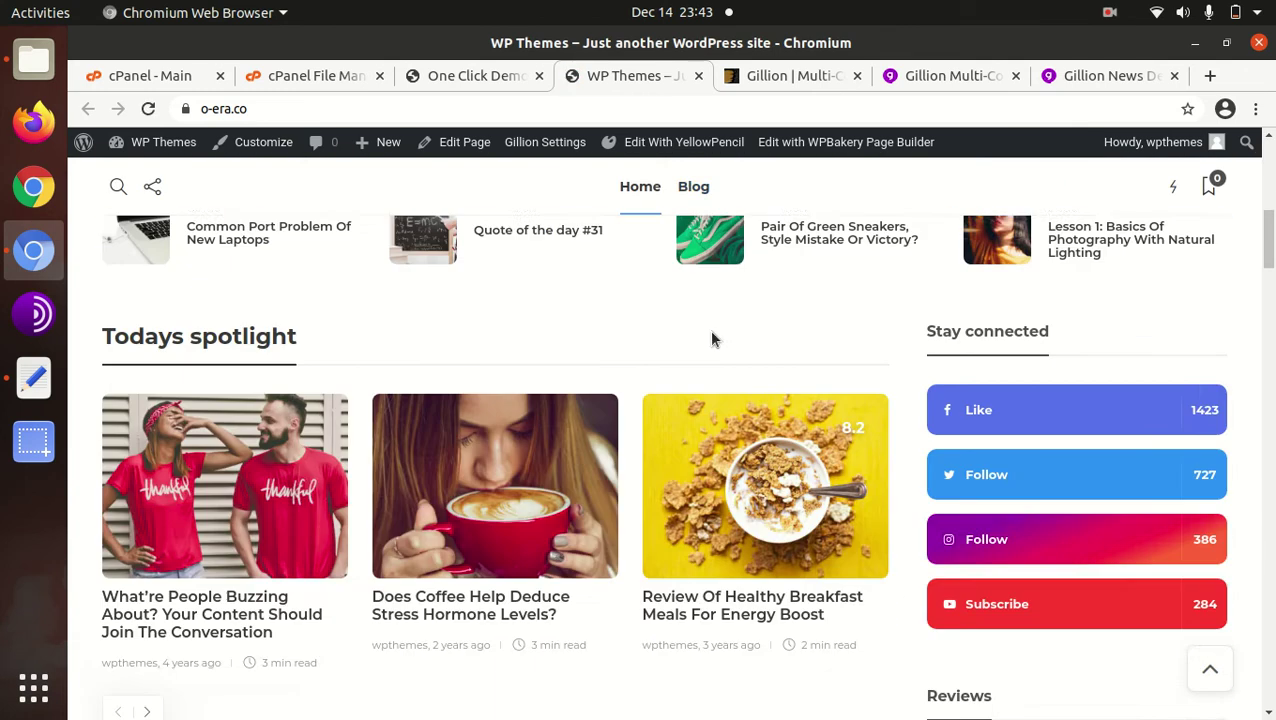
pyautogui.scroll(-10, 714, 337)
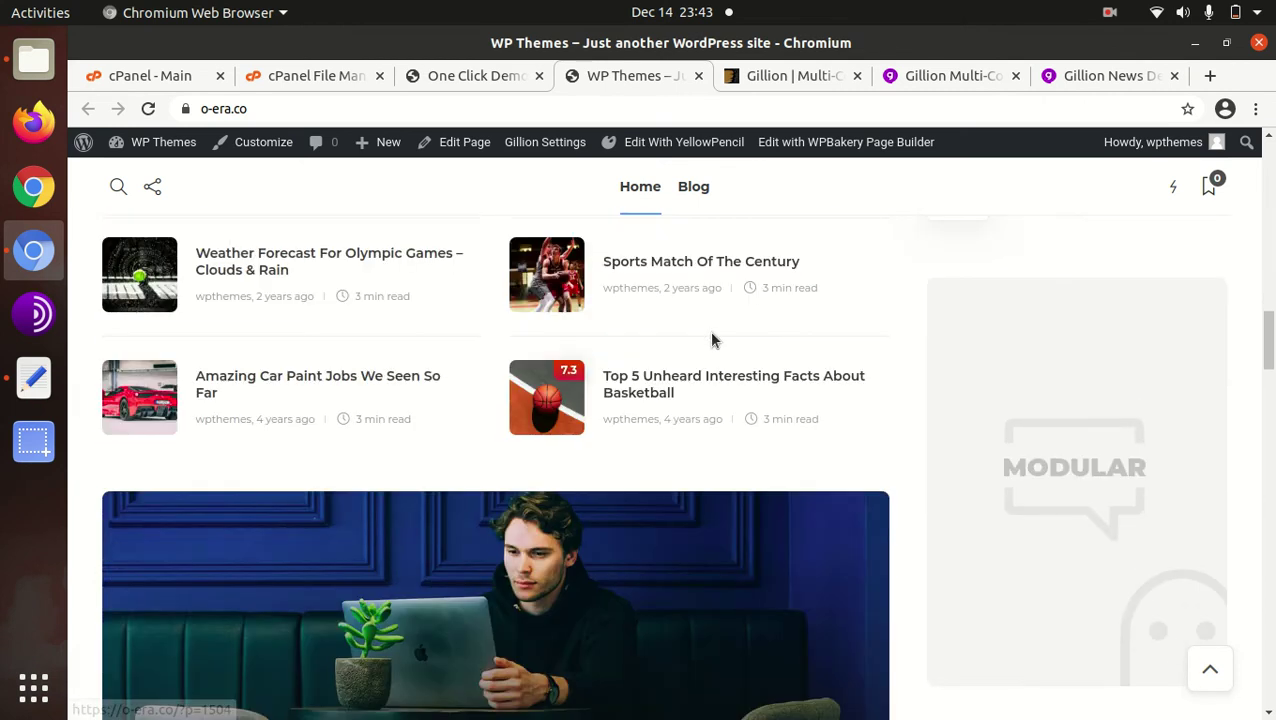
pyautogui.scroll(-10, 714, 342)
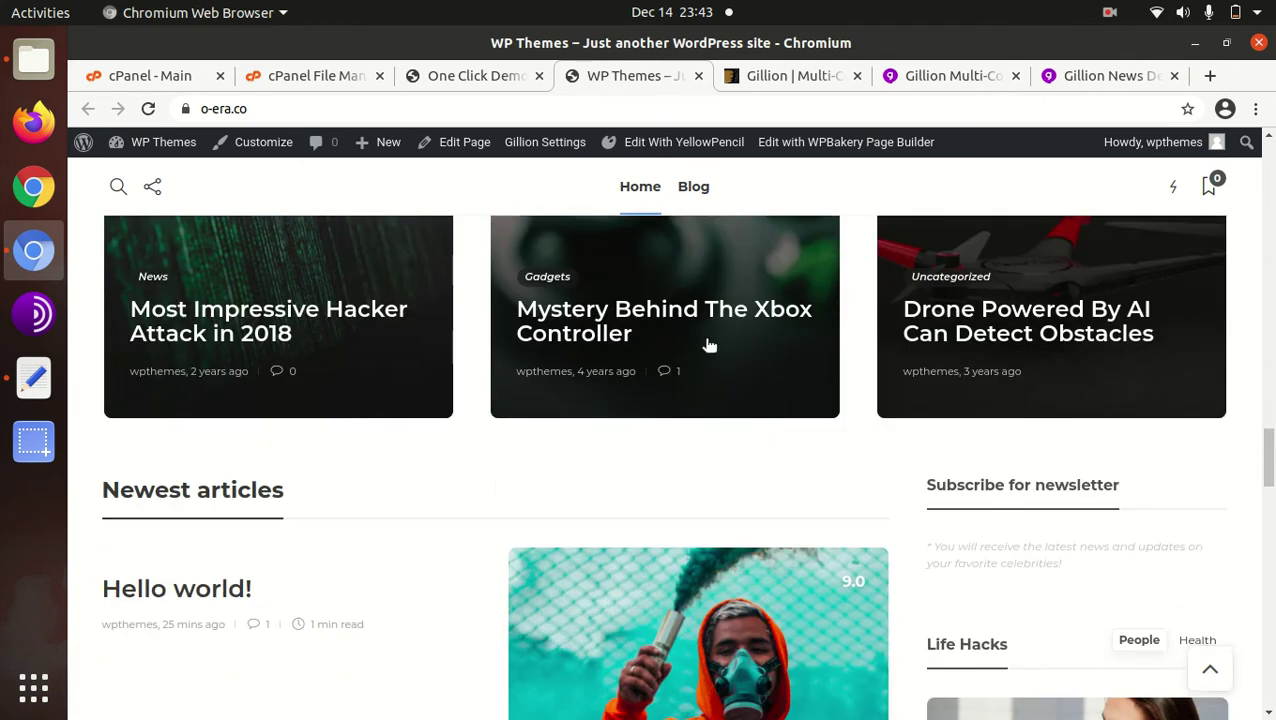
pyautogui.scroll(-10, 707, 344)
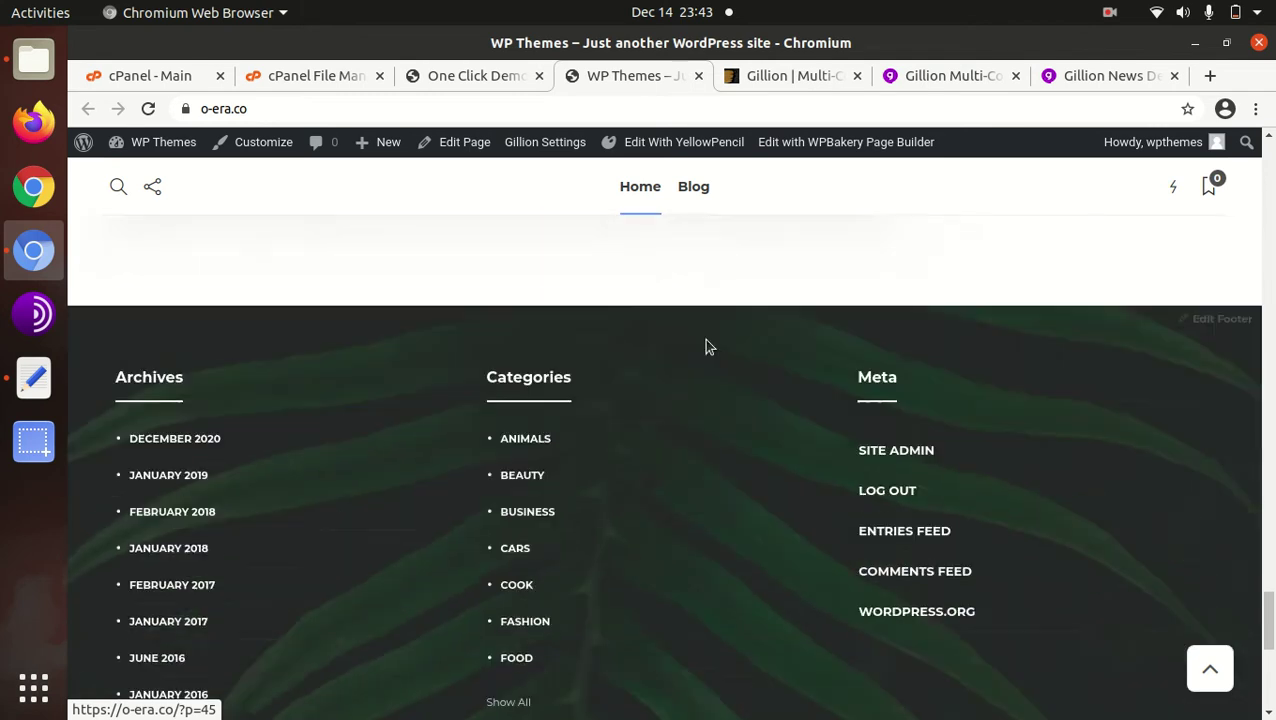
pyautogui.scroll(-6, 706, 345)
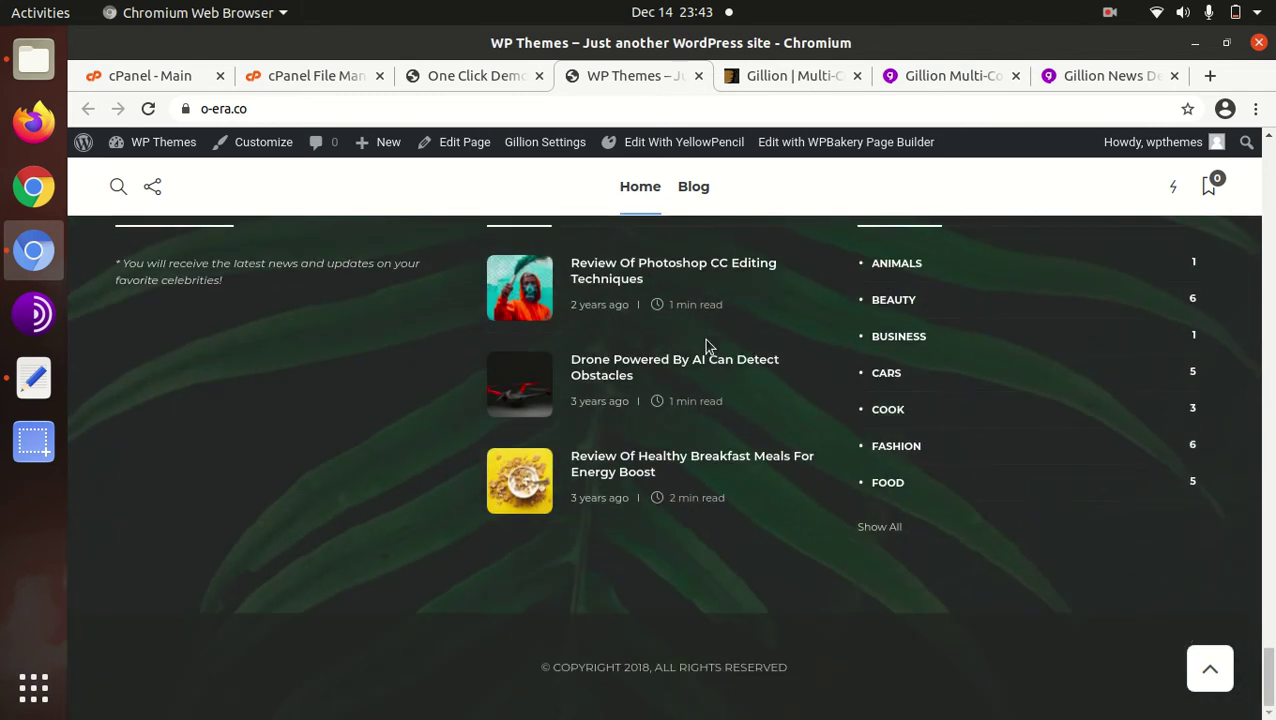
pyautogui.scroll(12, 704, 450)
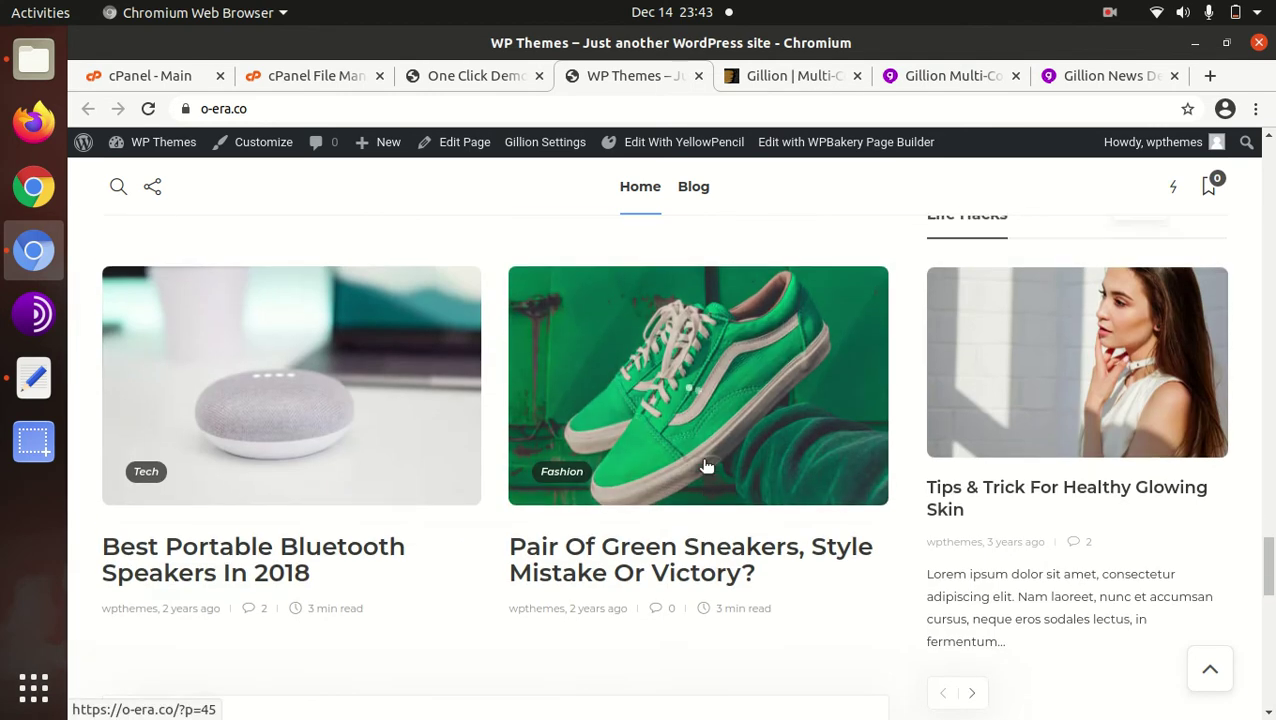
pyautogui.scroll(15, 705, 465)
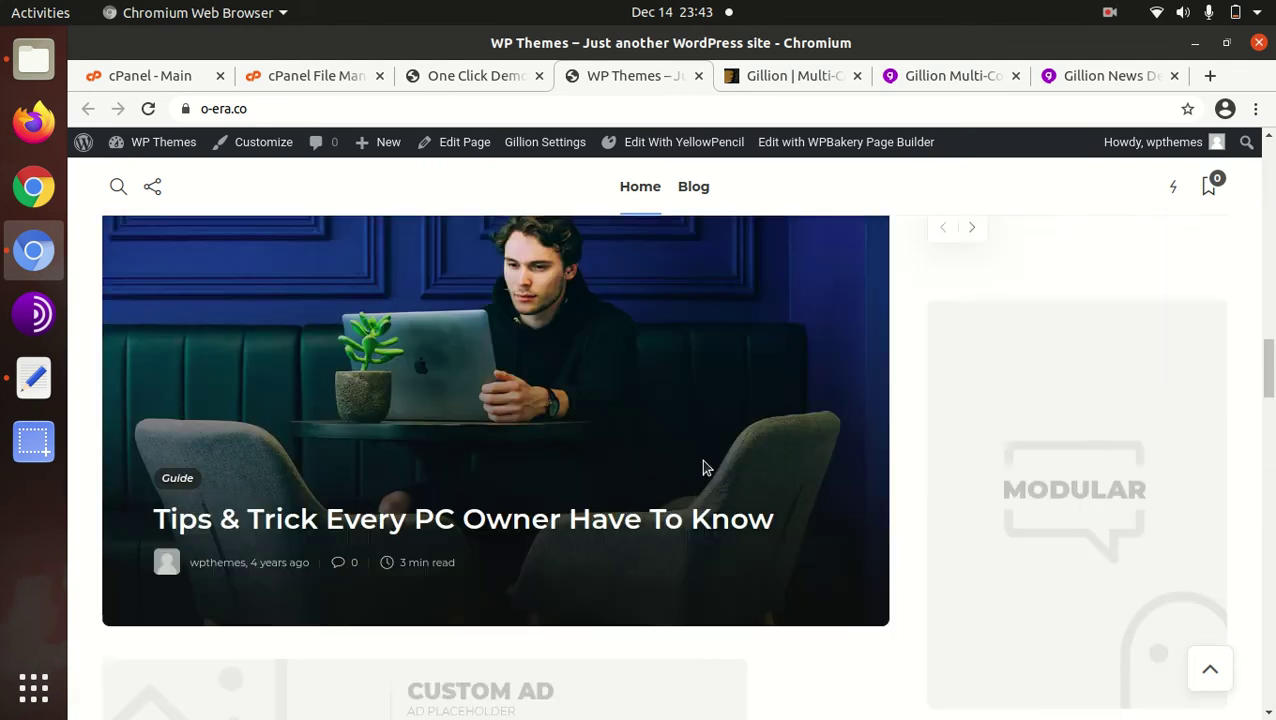
pyautogui.scroll(15, 704, 467)
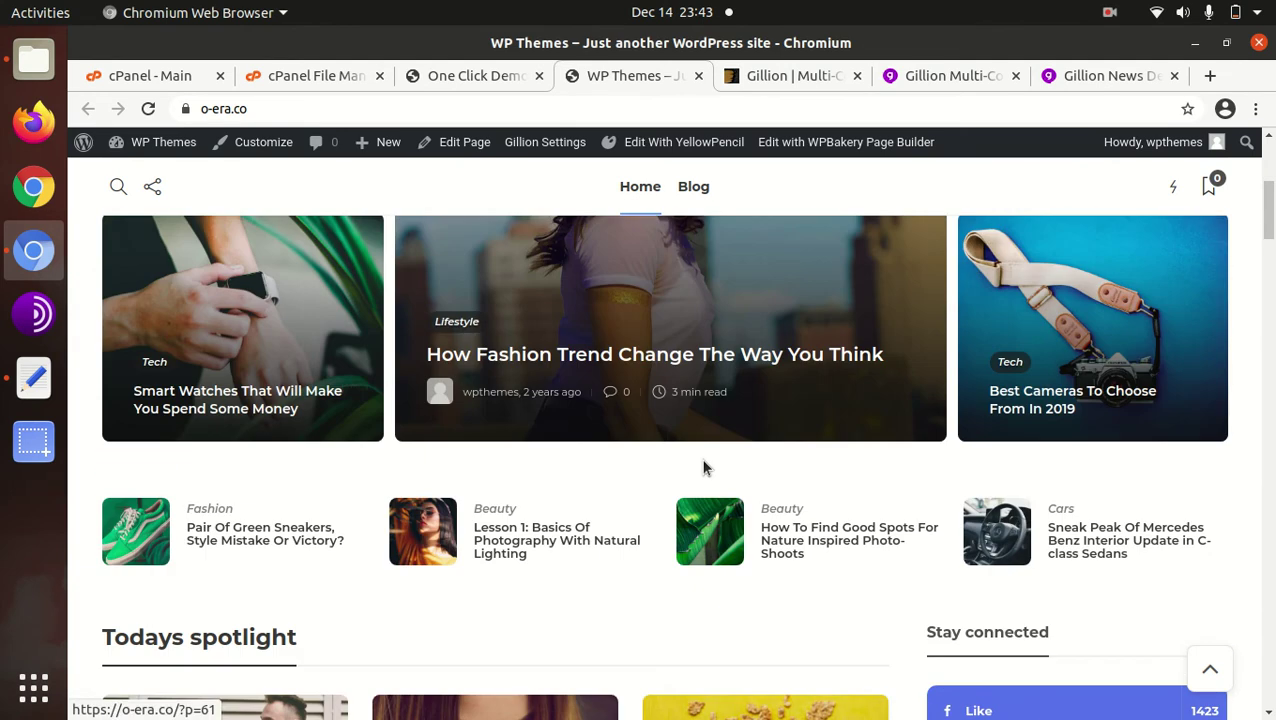
pyautogui.scroll(3, 580, 455)
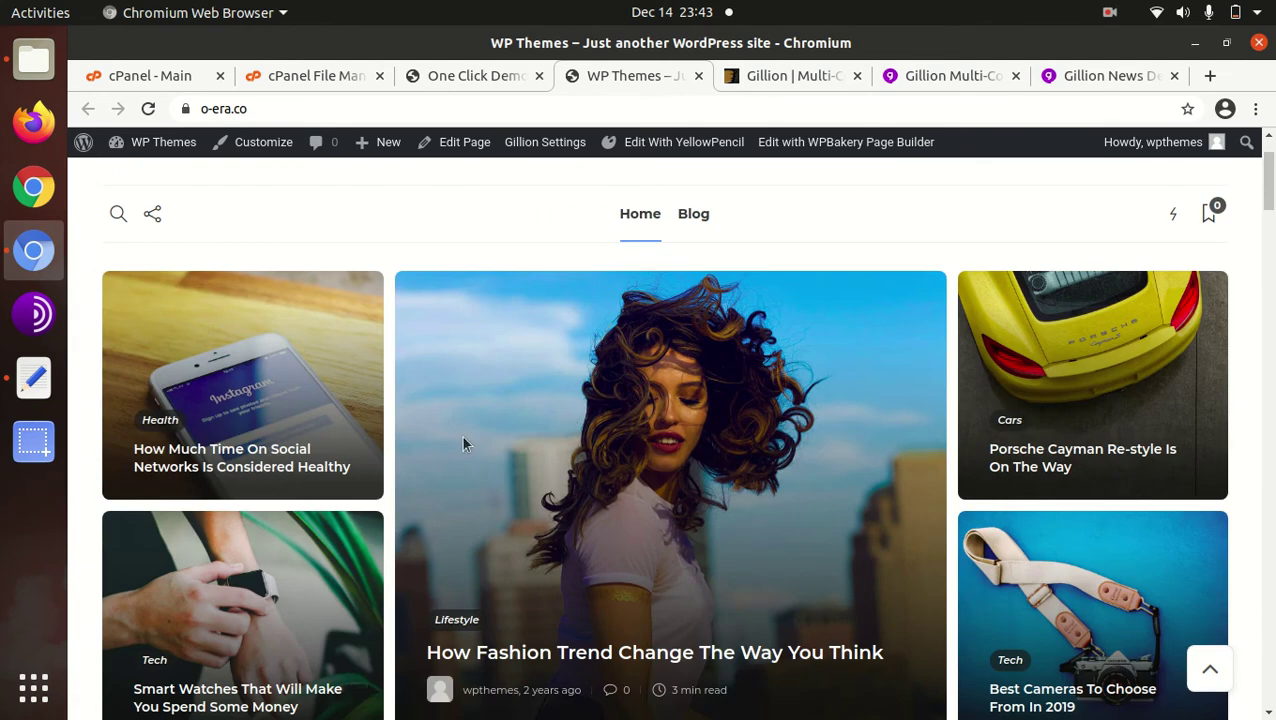
# Step: Open the blog post "How Much Time On Social Networks Is Considered Healthy" and look through its content
pyautogui.click(240, 472)
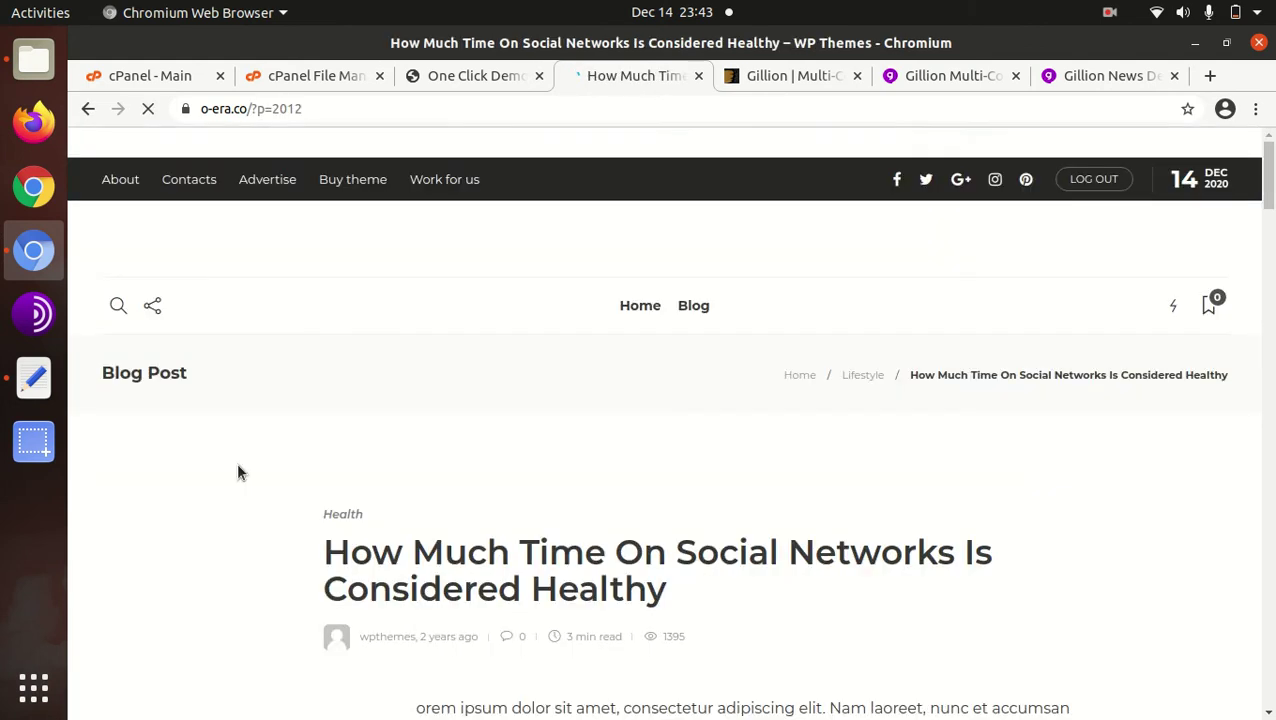
pyautogui.scroll(-5, 530, 480)
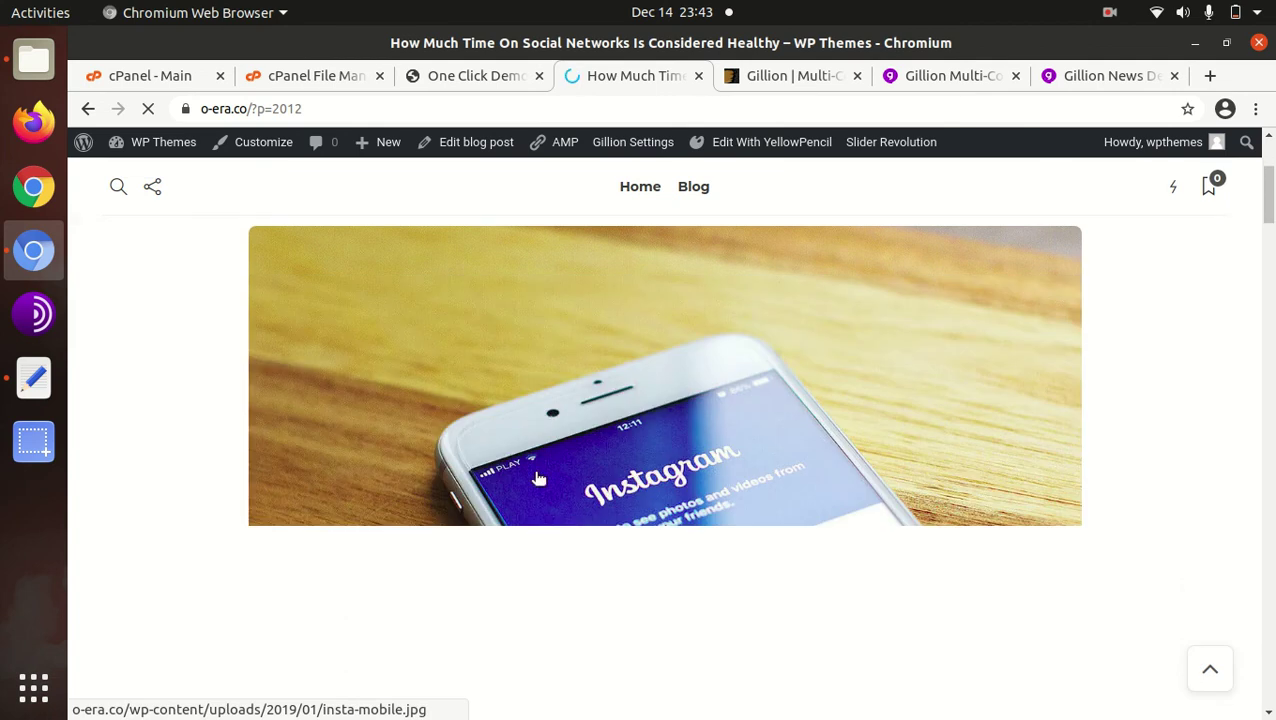
pyautogui.scroll(-6, 537, 479)
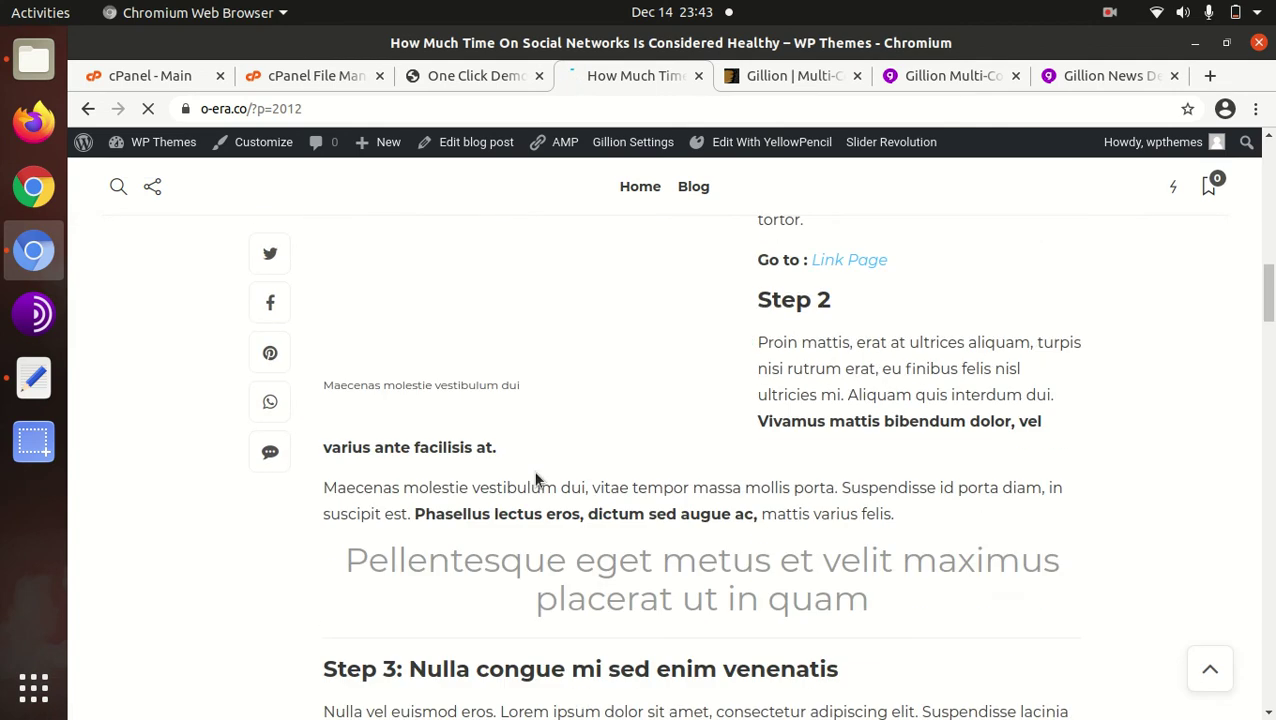
pyautogui.scroll(-9, 535, 480)
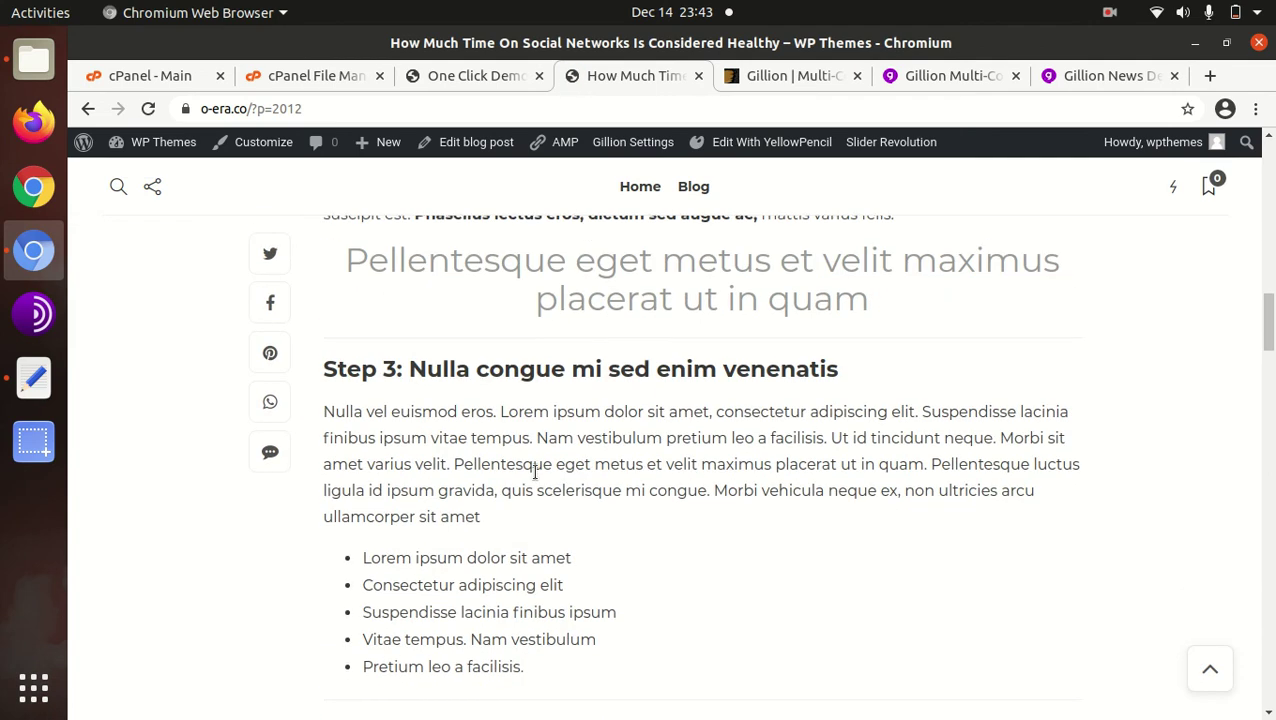
pyautogui.scroll(-6, 535, 471)
pyautogui.scroll(11, 535, 475)
pyautogui.scroll(4, 535, 479)
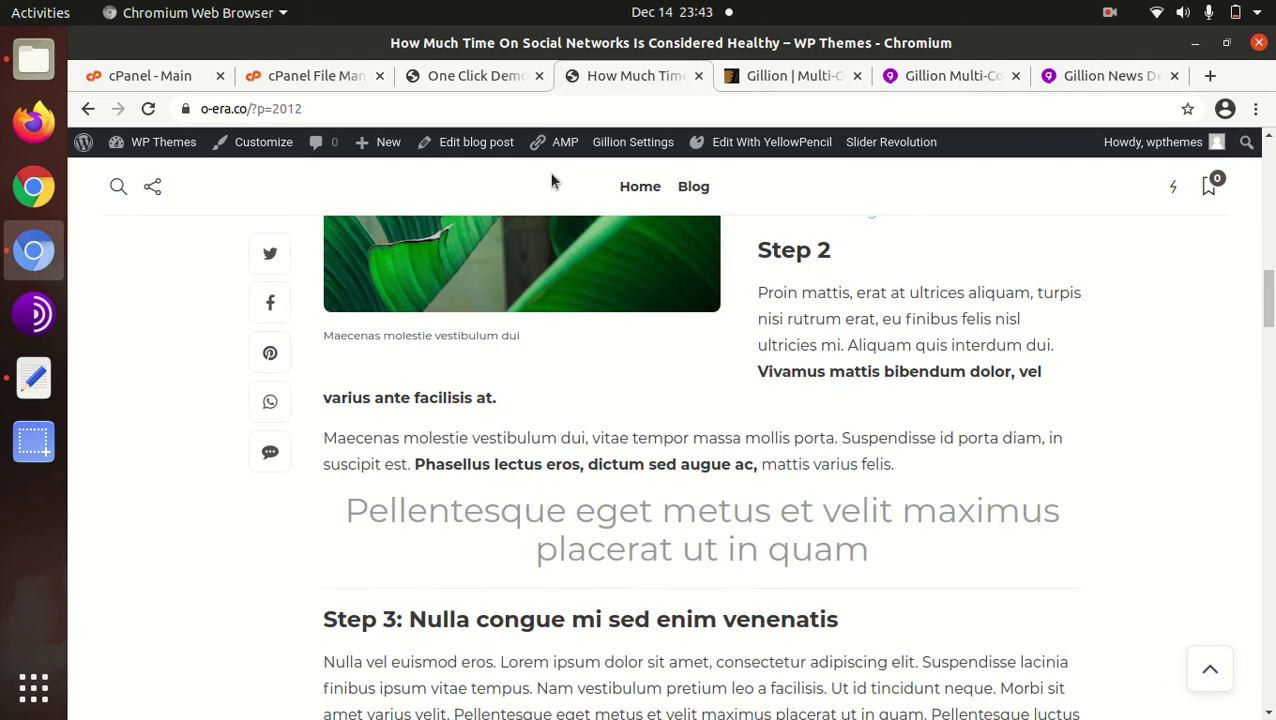
# Step: Open the AMP version of the social networks post and examine it down to the related posts and footer
pyautogui.moveTo(564, 148)
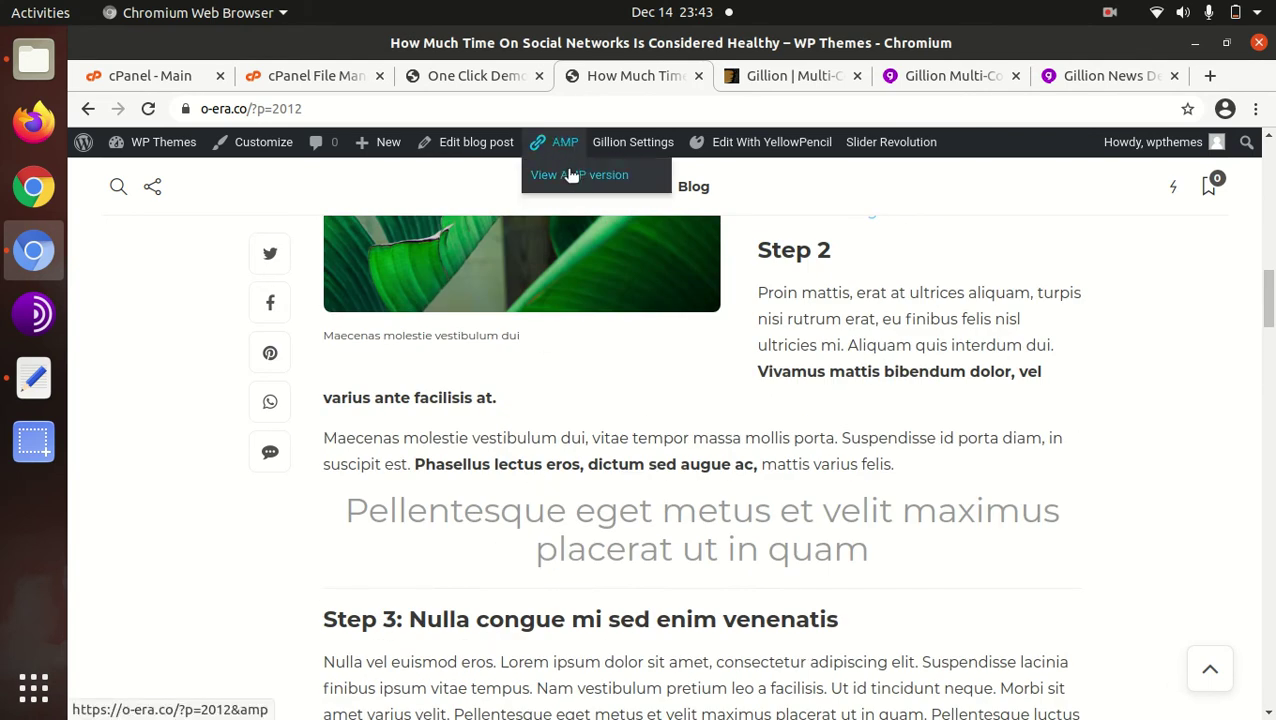
pyautogui.click(554, 183)
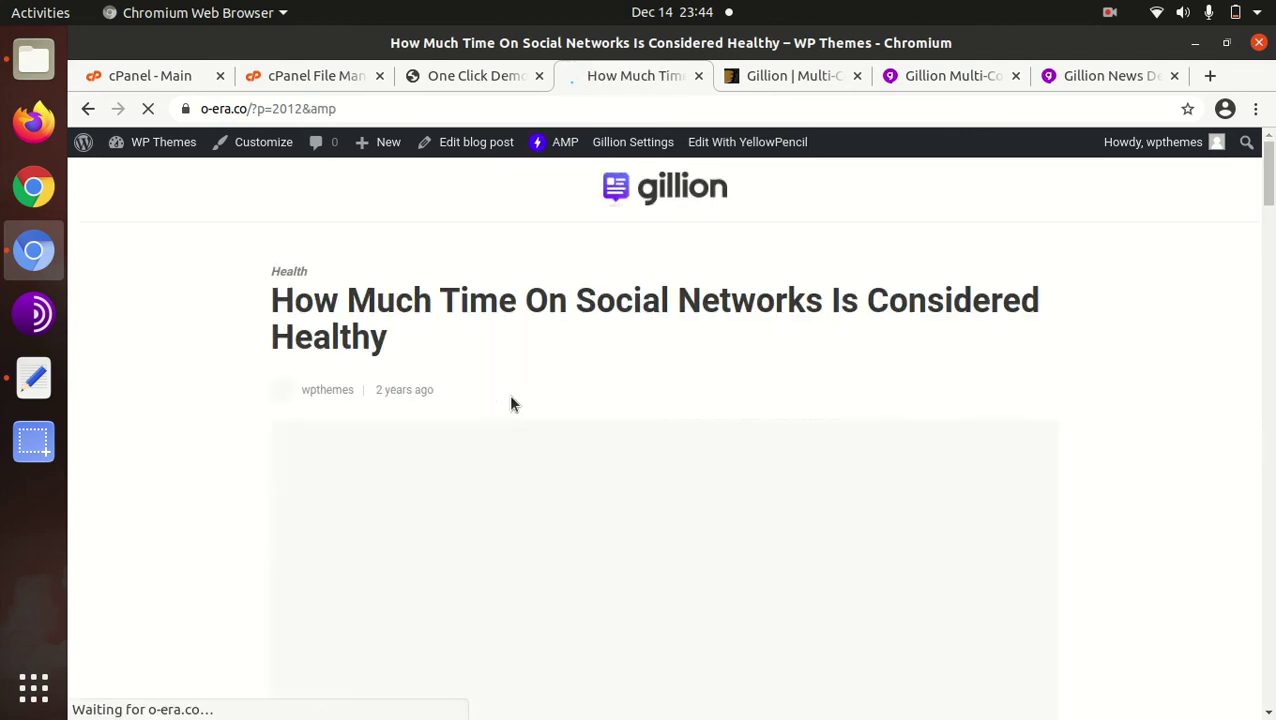
pyautogui.scroll(-10, 553, 330)
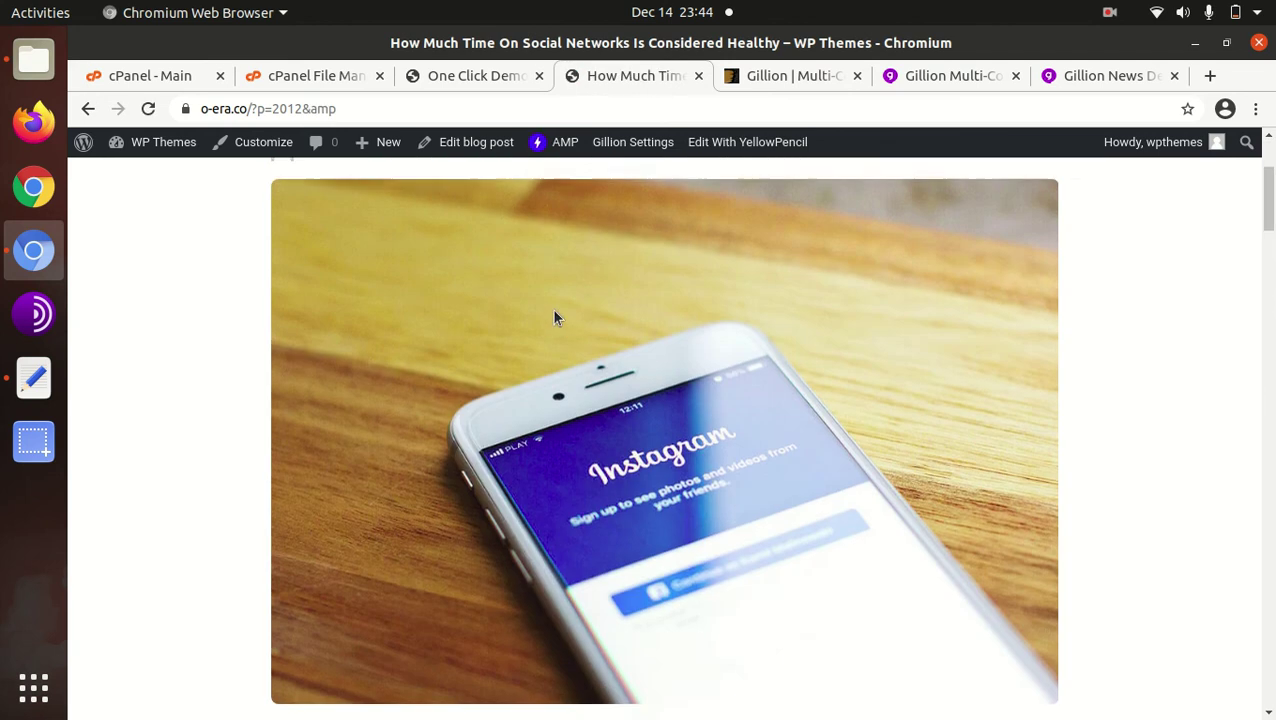
pyautogui.scroll(-12, 553, 341)
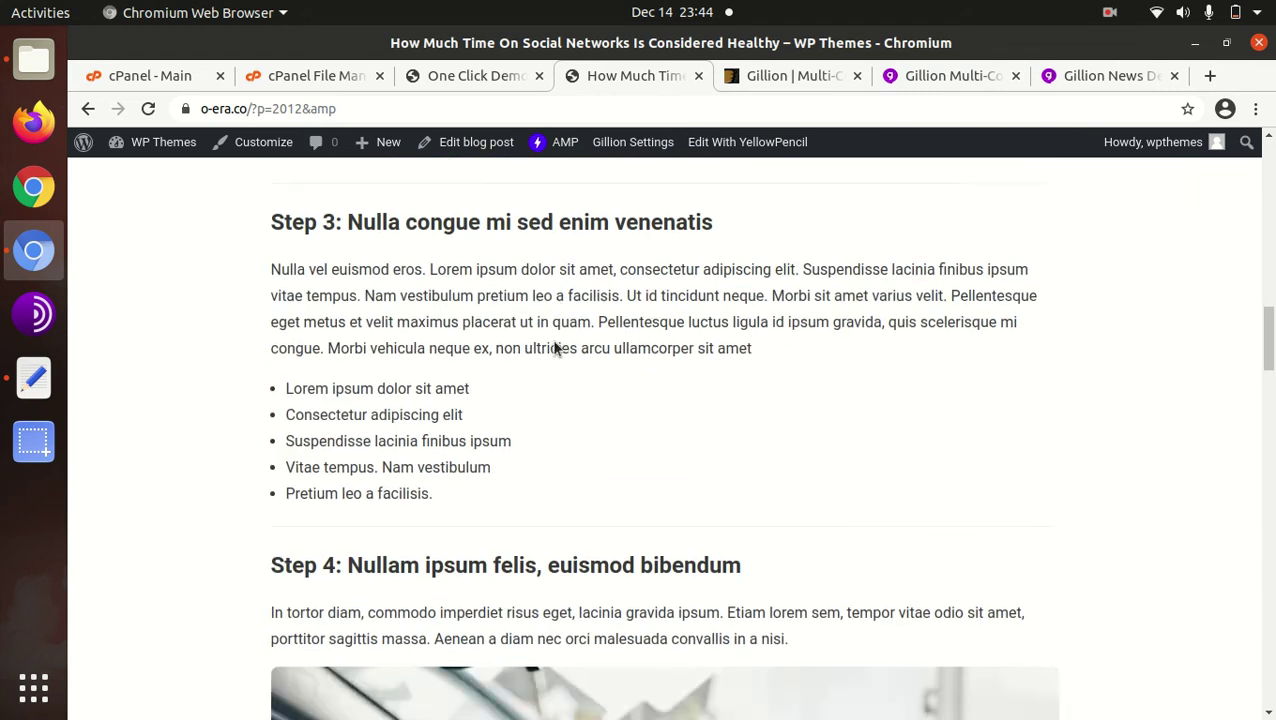
pyautogui.scroll(-12, 554, 347)
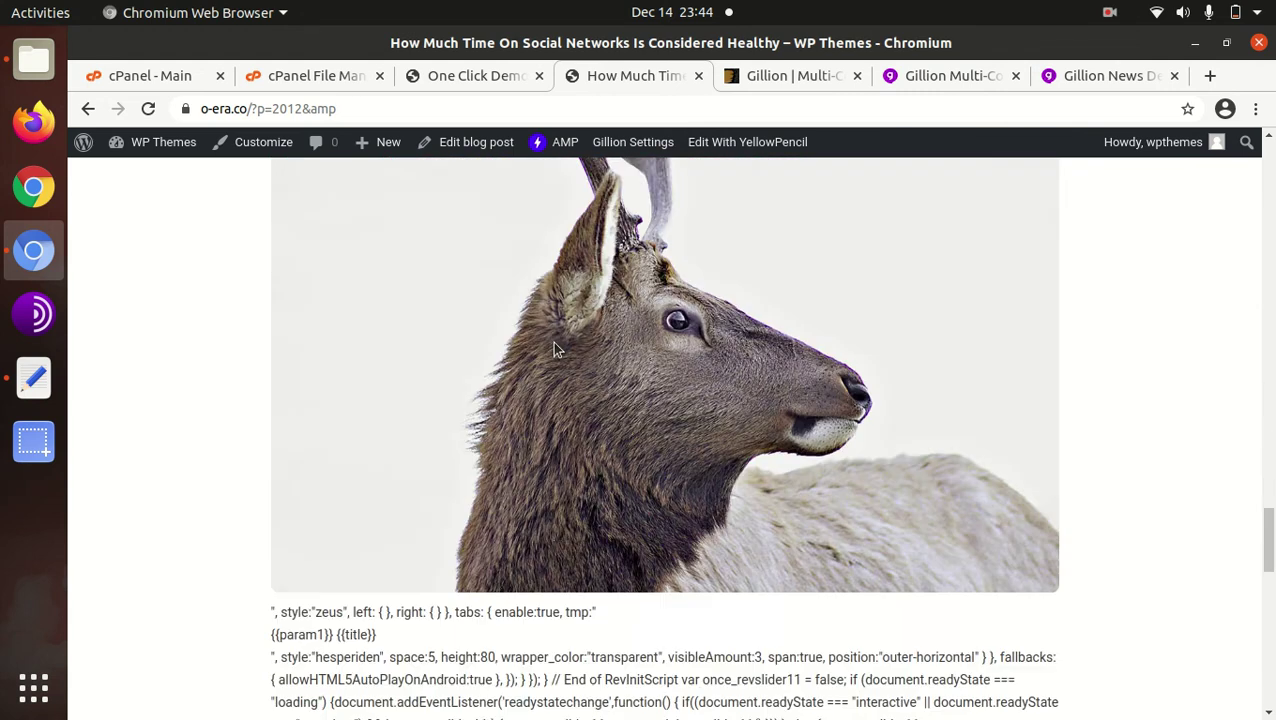
pyautogui.scroll(-4, 554, 347)
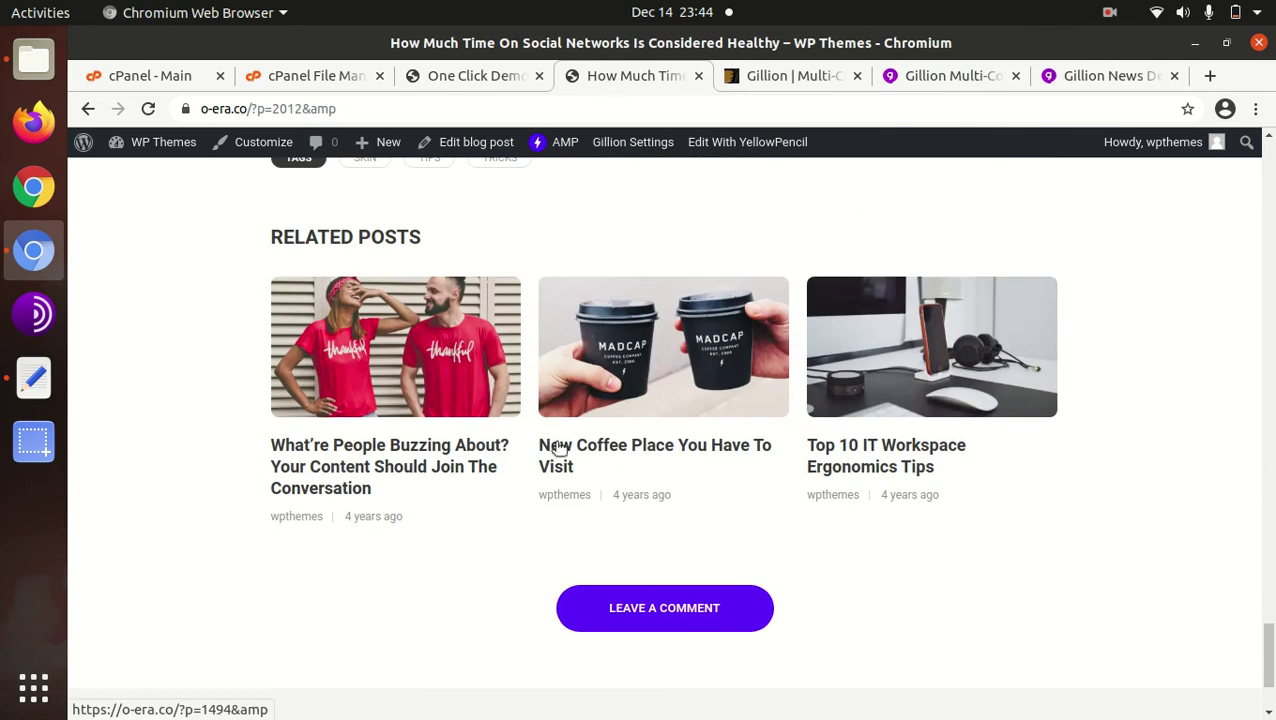
pyautogui.scroll(-1, 560, 425)
pyautogui.scroll(10, 692, 456)
pyautogui.scroll(4, 693, 456)
pyautogui.scroll(-10, 693, 458)
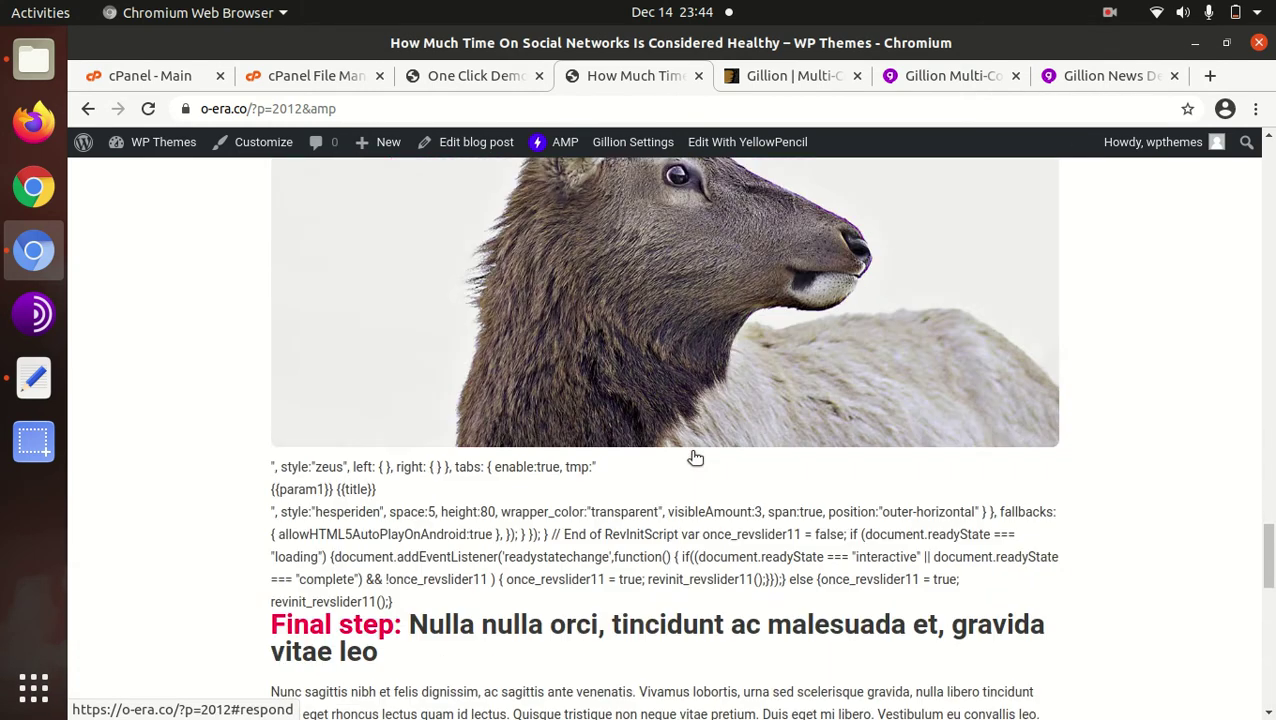
pyautogui.scroll(-3, 693, 465)
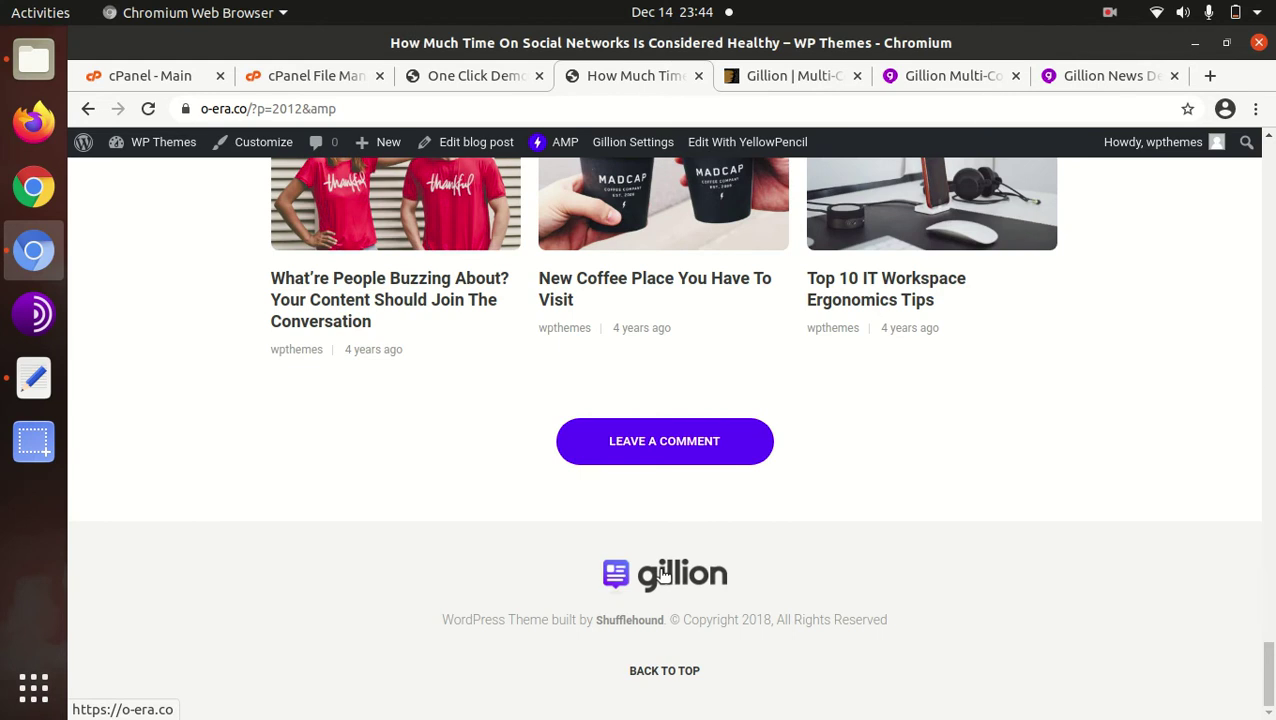
# Step: Look through the AMP version of the social networks post again, and return to the site's home page
pyautogui.click(668, 676)
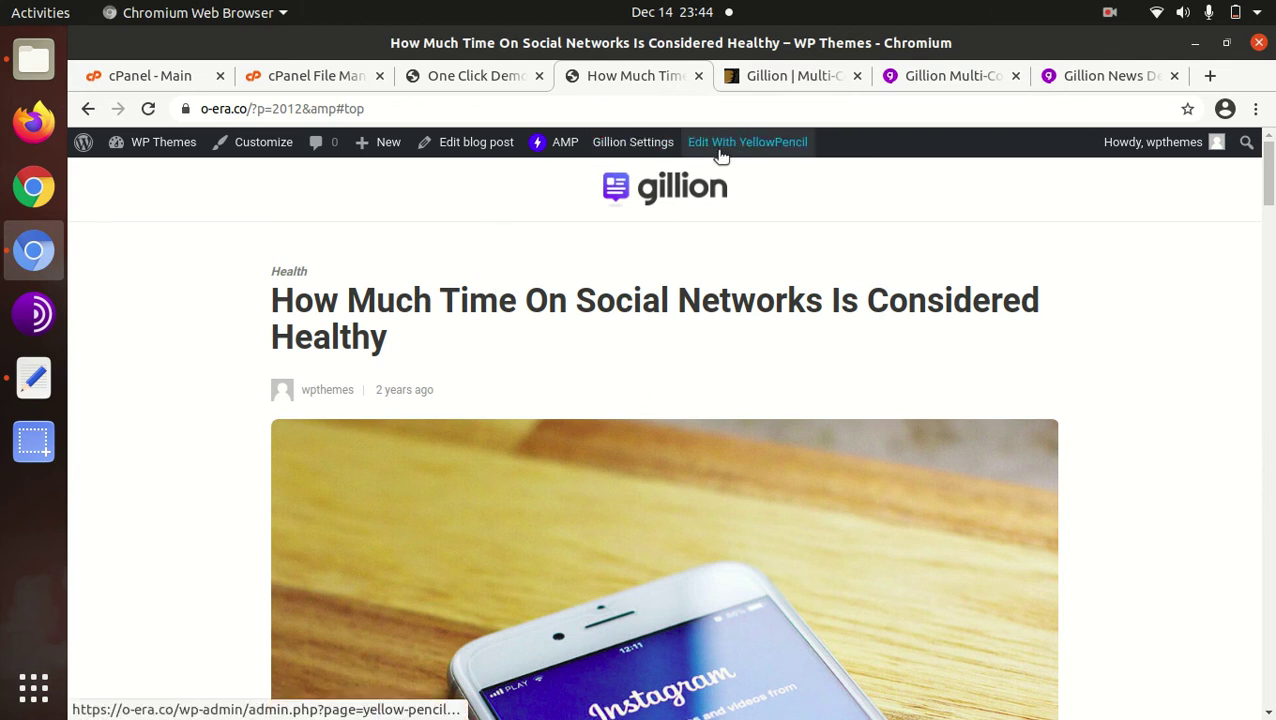
pyautogui.moveTo(168, 148)
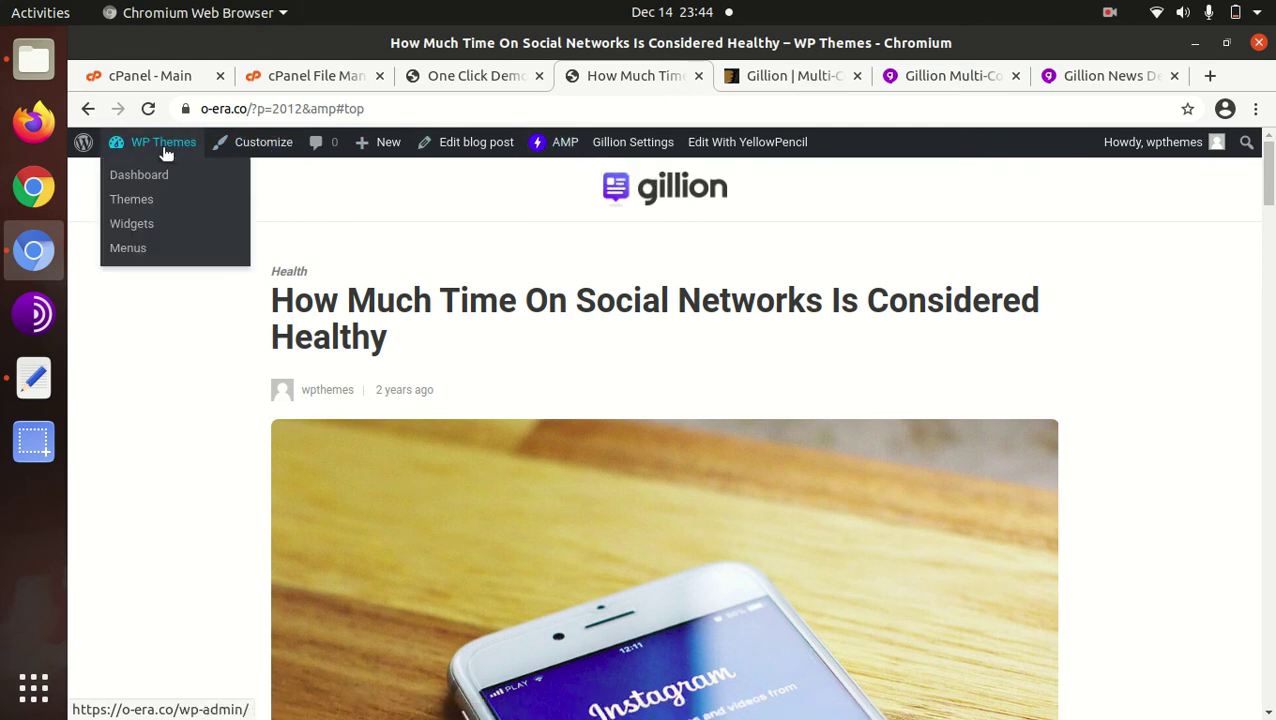
pyautogui.scroll(-8, 350, 376)
pyautogui.scroll(-3, 350, 380)
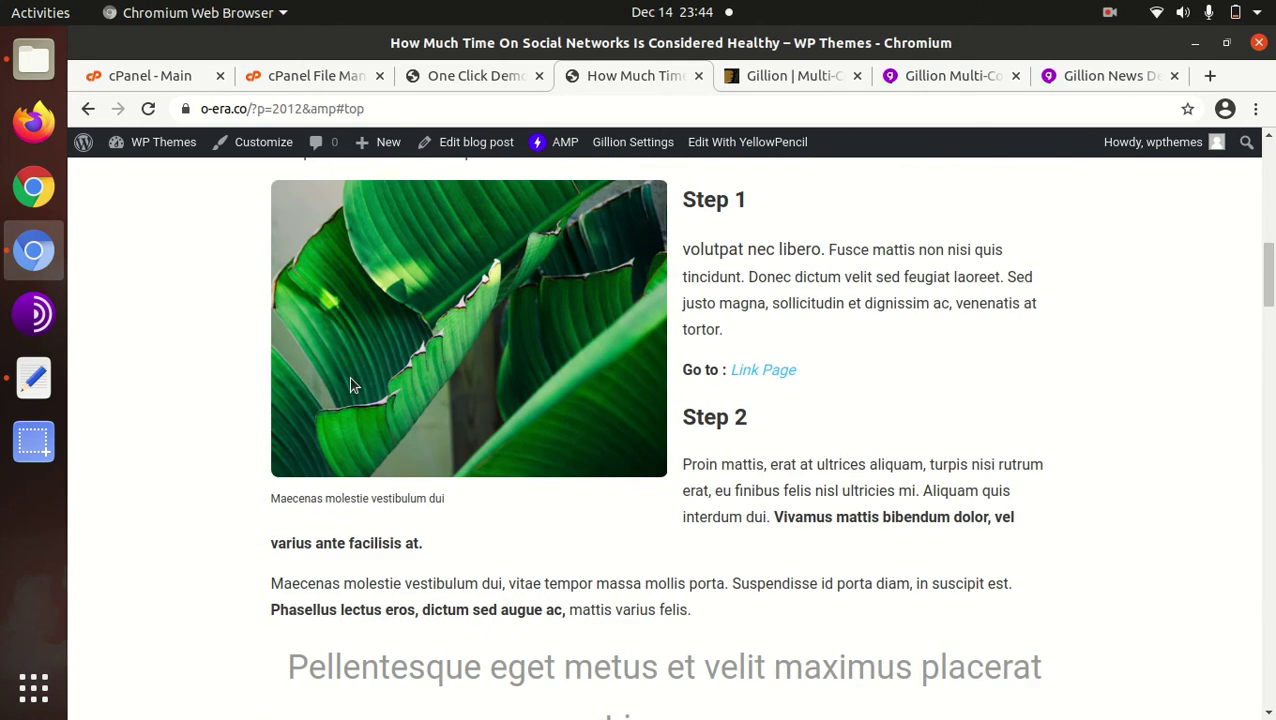
pyautogui.scroll(10, 350, 385)
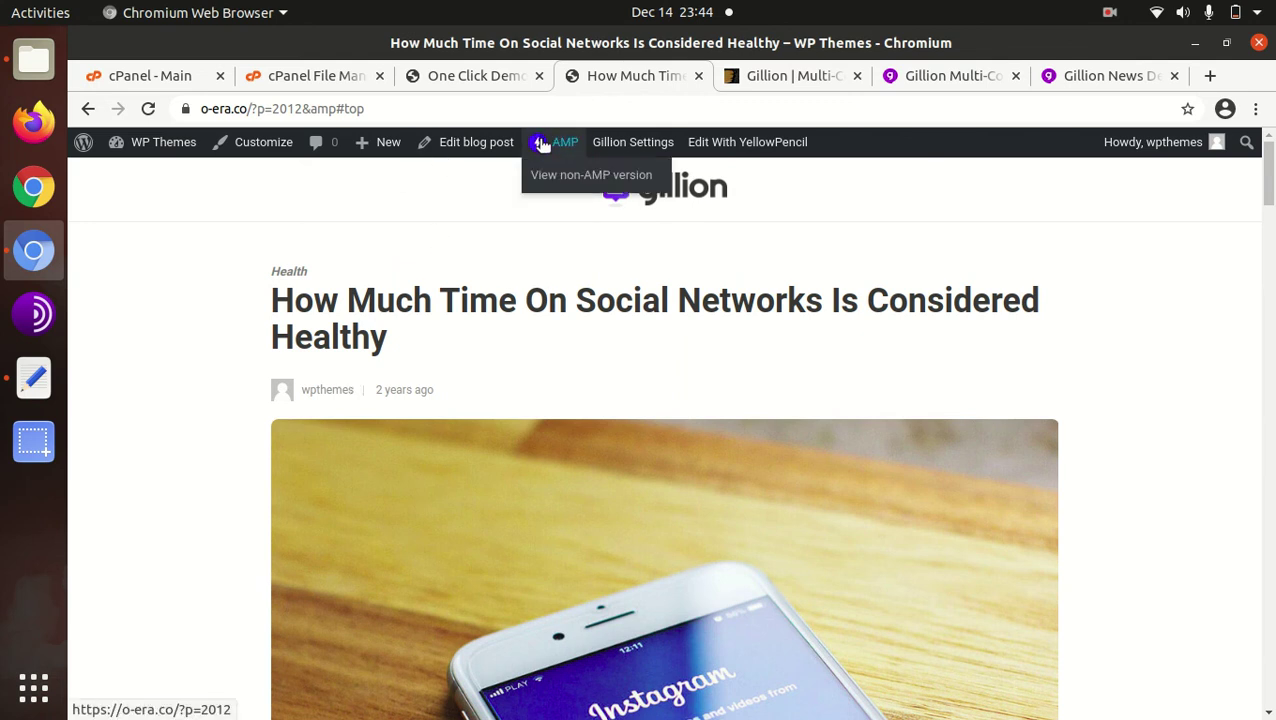
pyautogui.moveTo(90, 141)
pyautogui.click(88, 108)
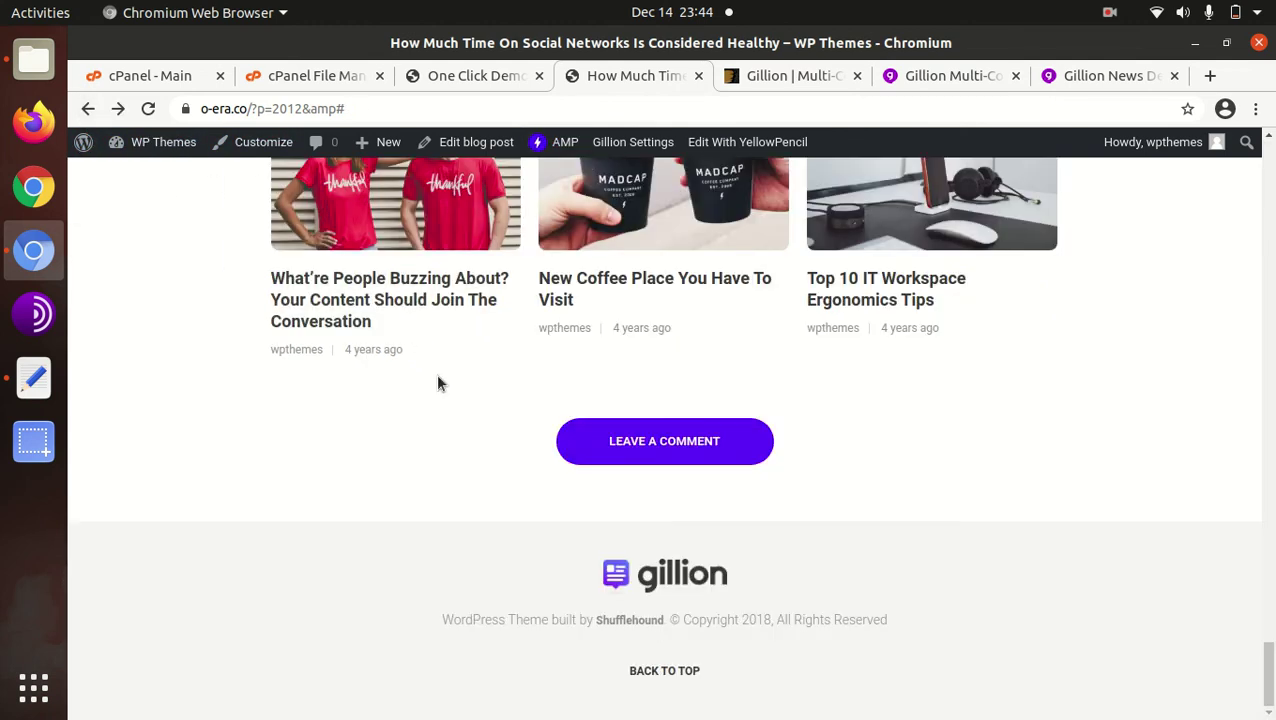
pyautogui.scroll(15, 436, 378)
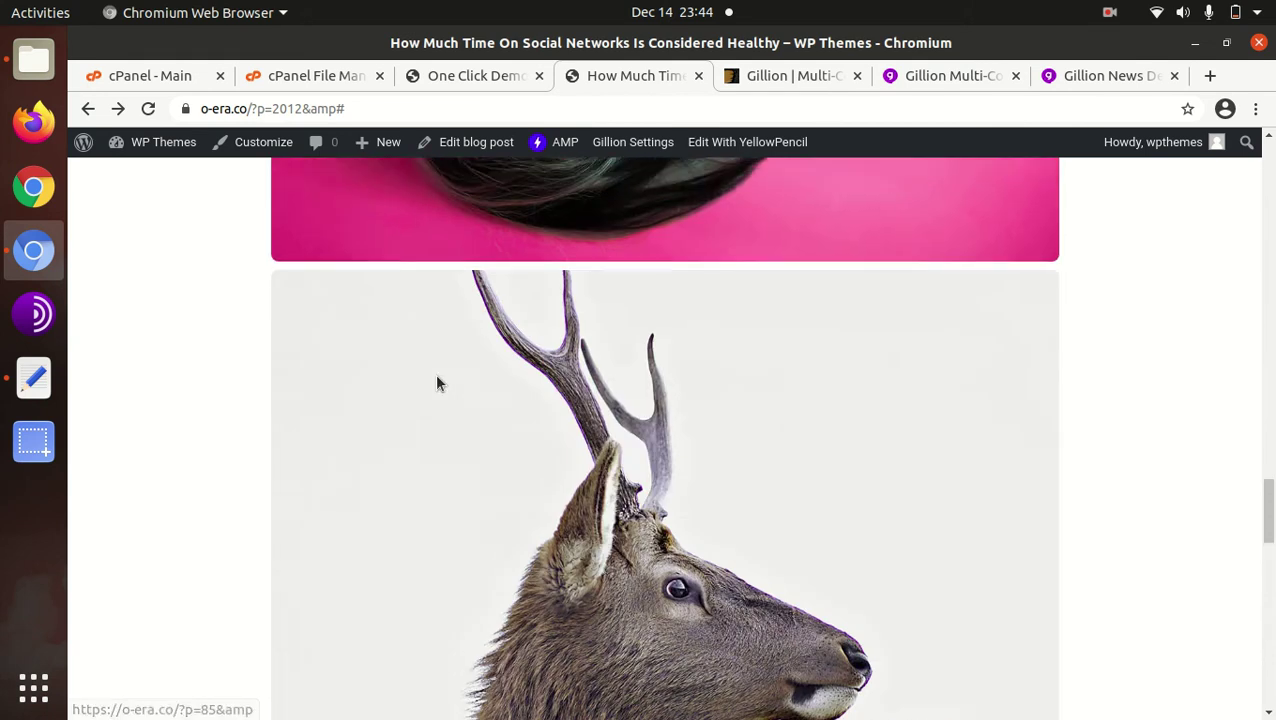
pyautogui.scroll(15, 686, 399)
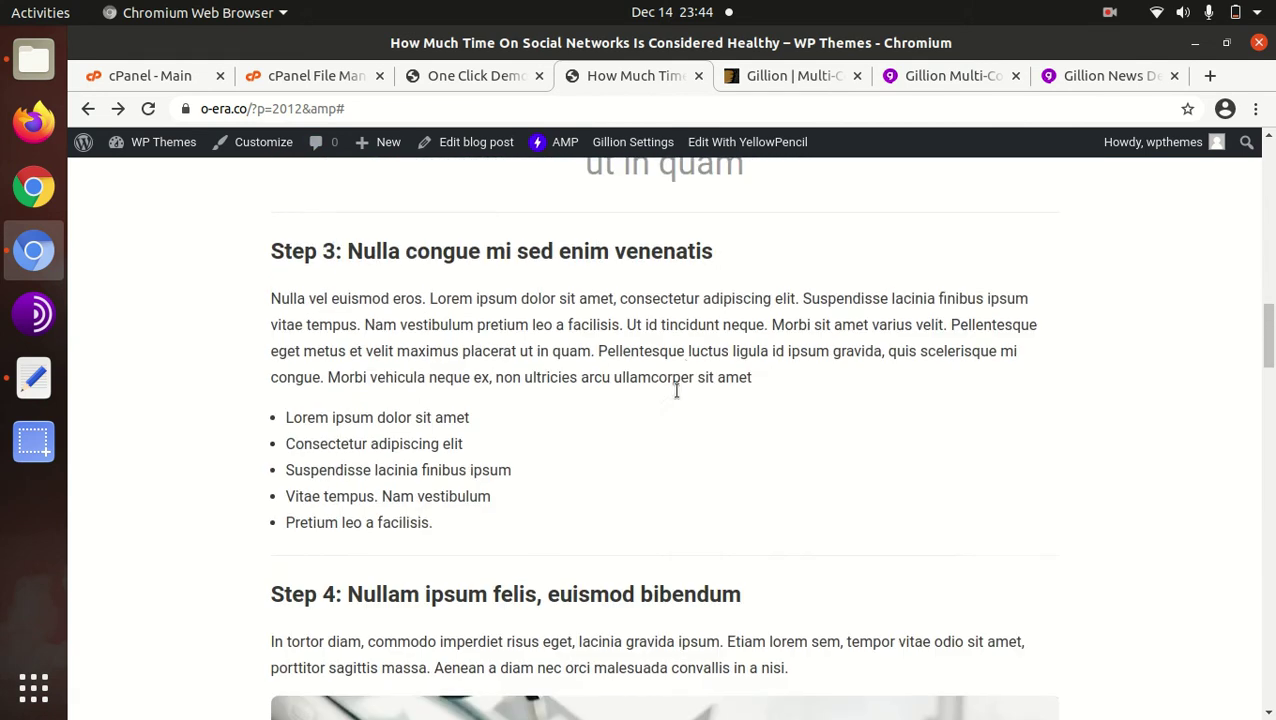
pyautogui.scroll(10, 686, 399)
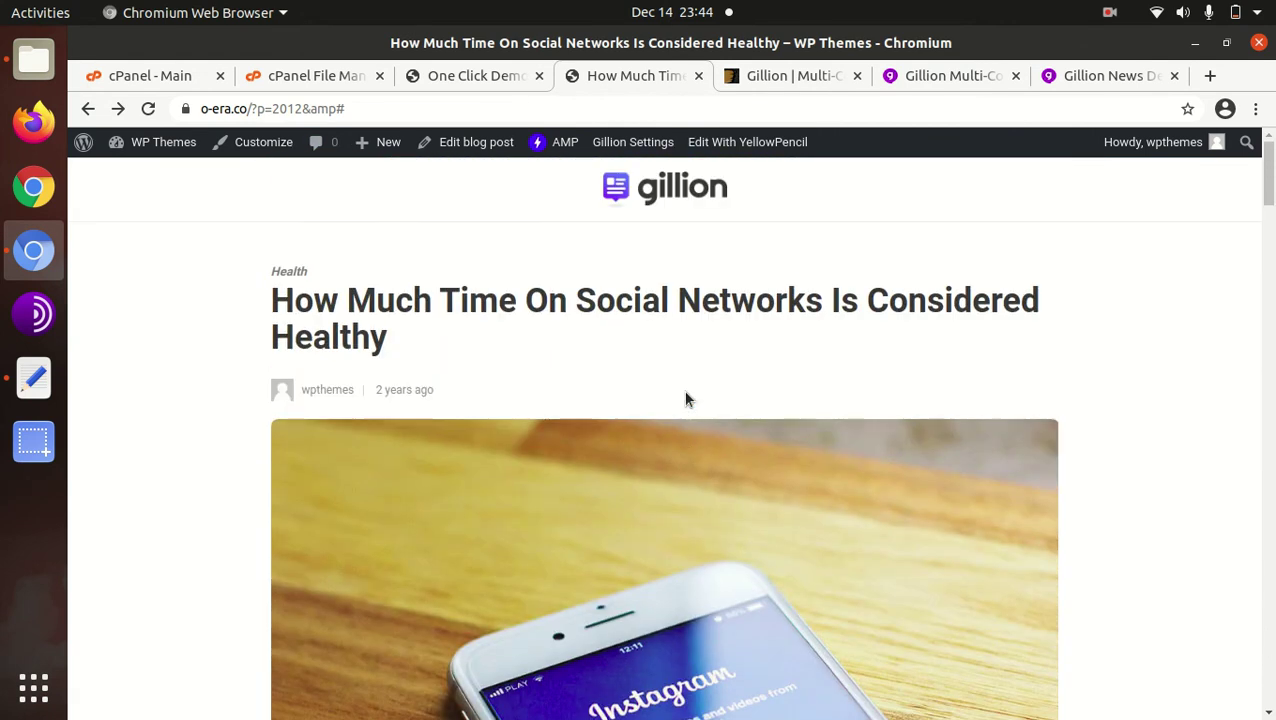
pyautogui.click(677, 205)
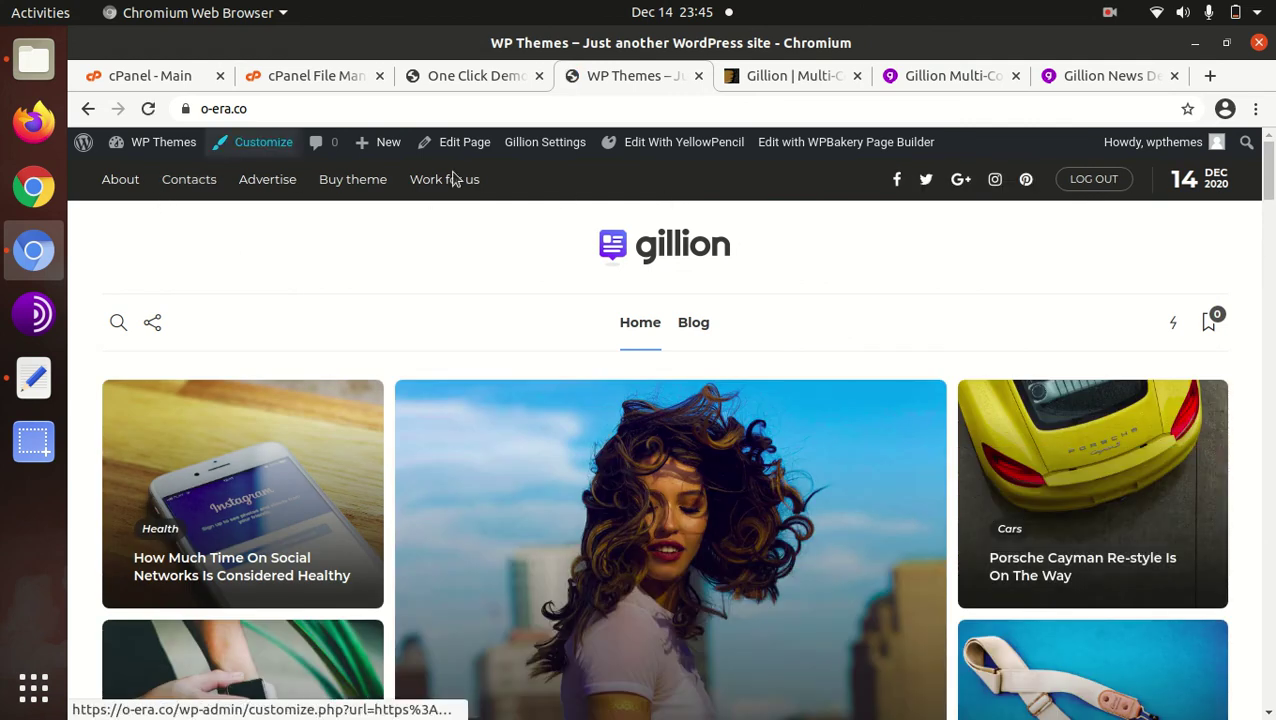
# Step: Switch to the WordPress admin tab, open the Gillion theme dashboard, and read through its changelog
pyautogui.click(497, 89)
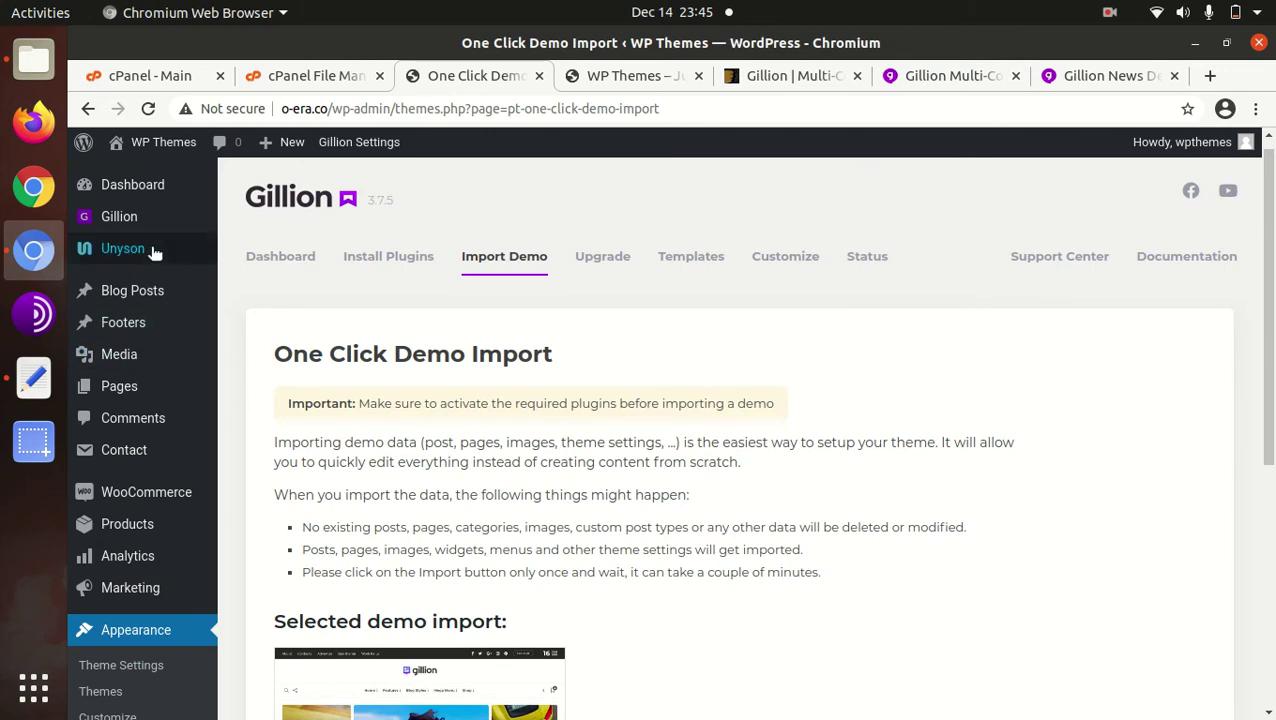
pyautogui.click(145, 193)
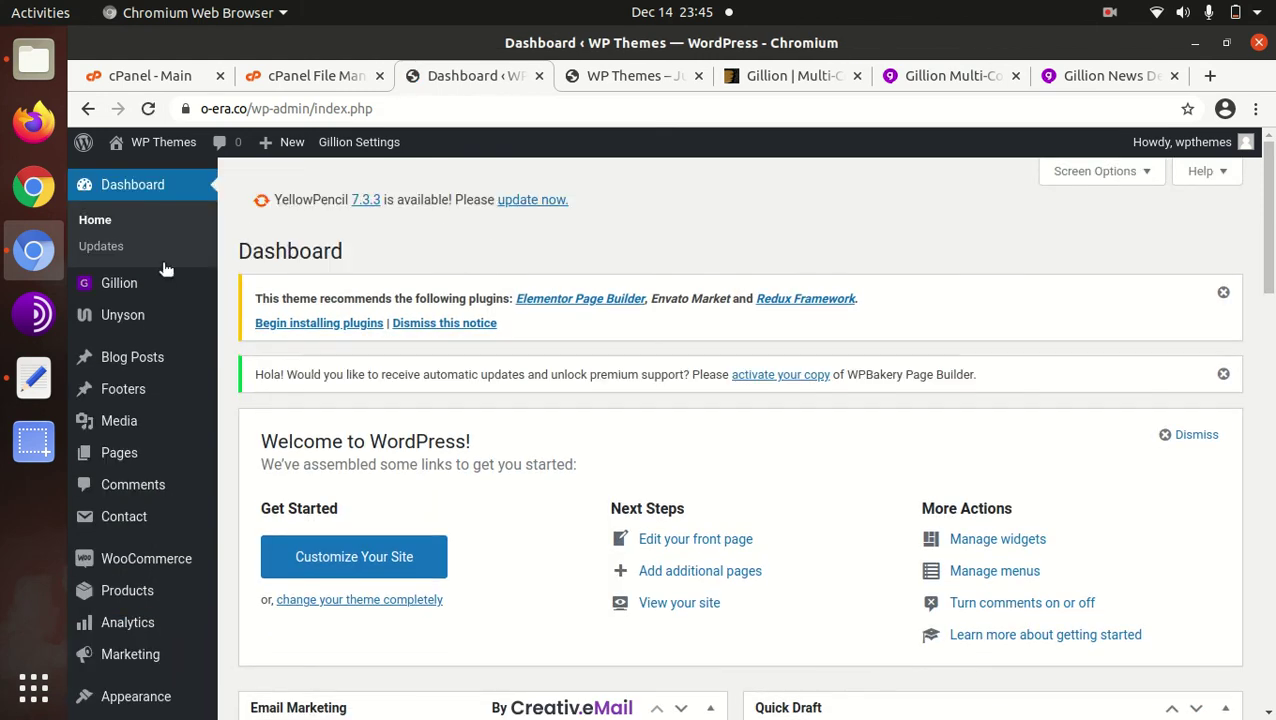
pyautogui.moveTo(130, 293)
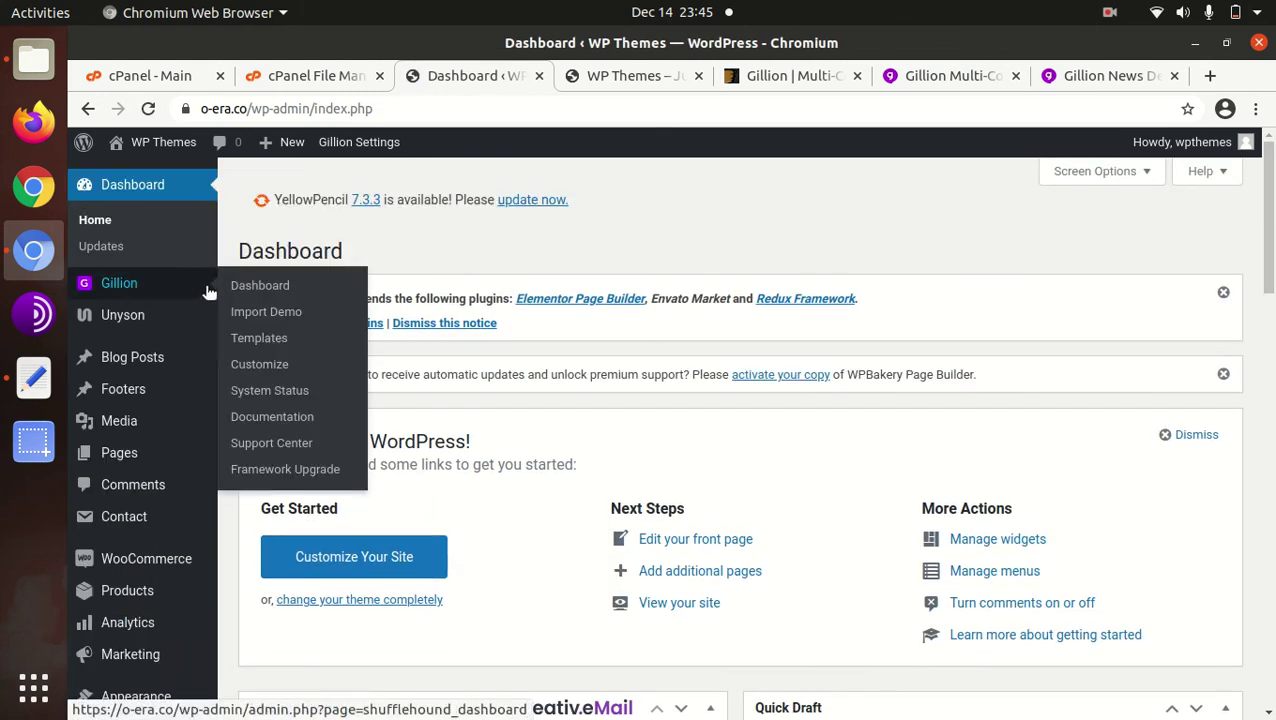
pyautogui.click(257, 290)
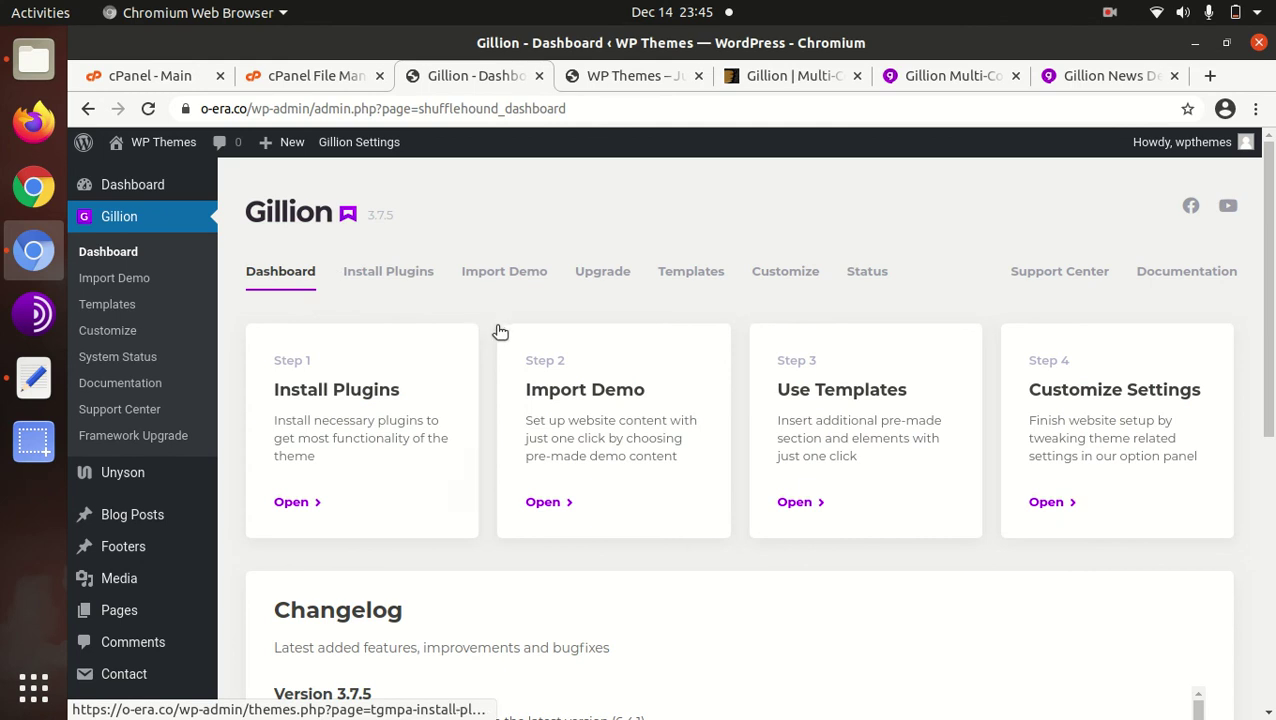
pyautogui.scroll(-5, 494, 328)
pyautogui.scroll(2, 493, 338)
pyautogui.scroll(3, 447, 342)
pyautogui.scroll(-6, 451, 344)
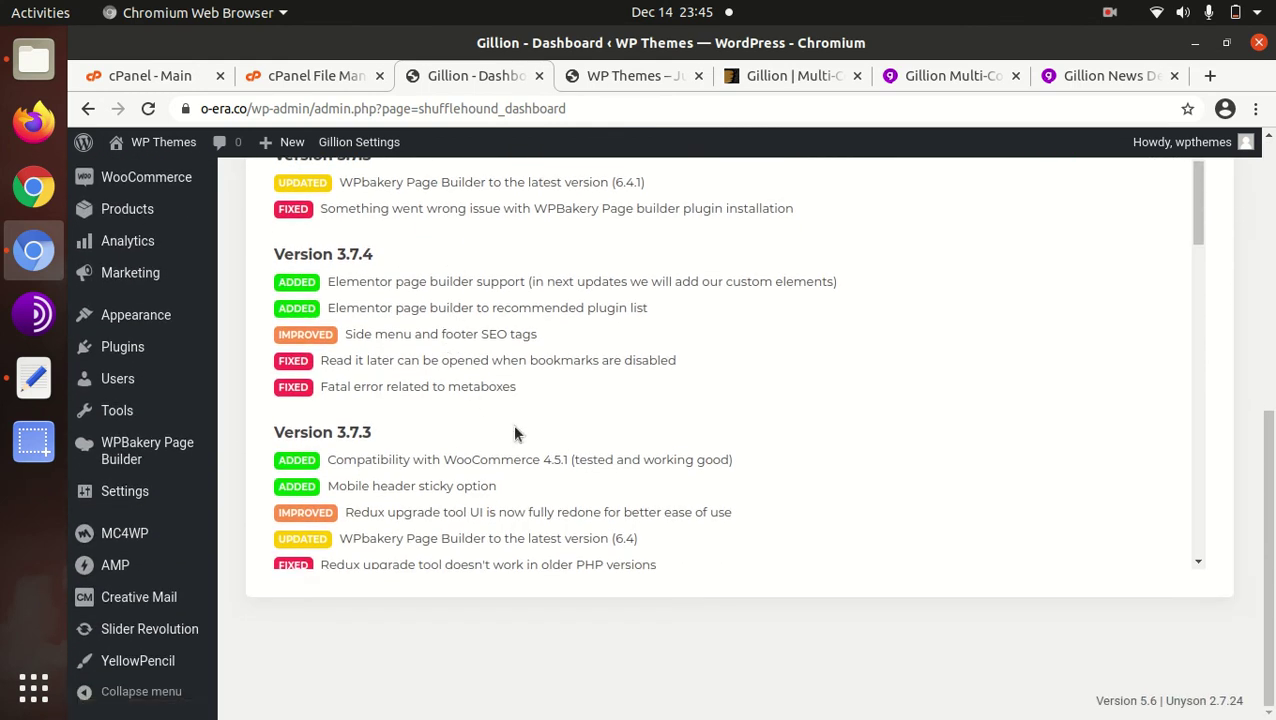
pyautogui.scroll(-8, 720, 424)
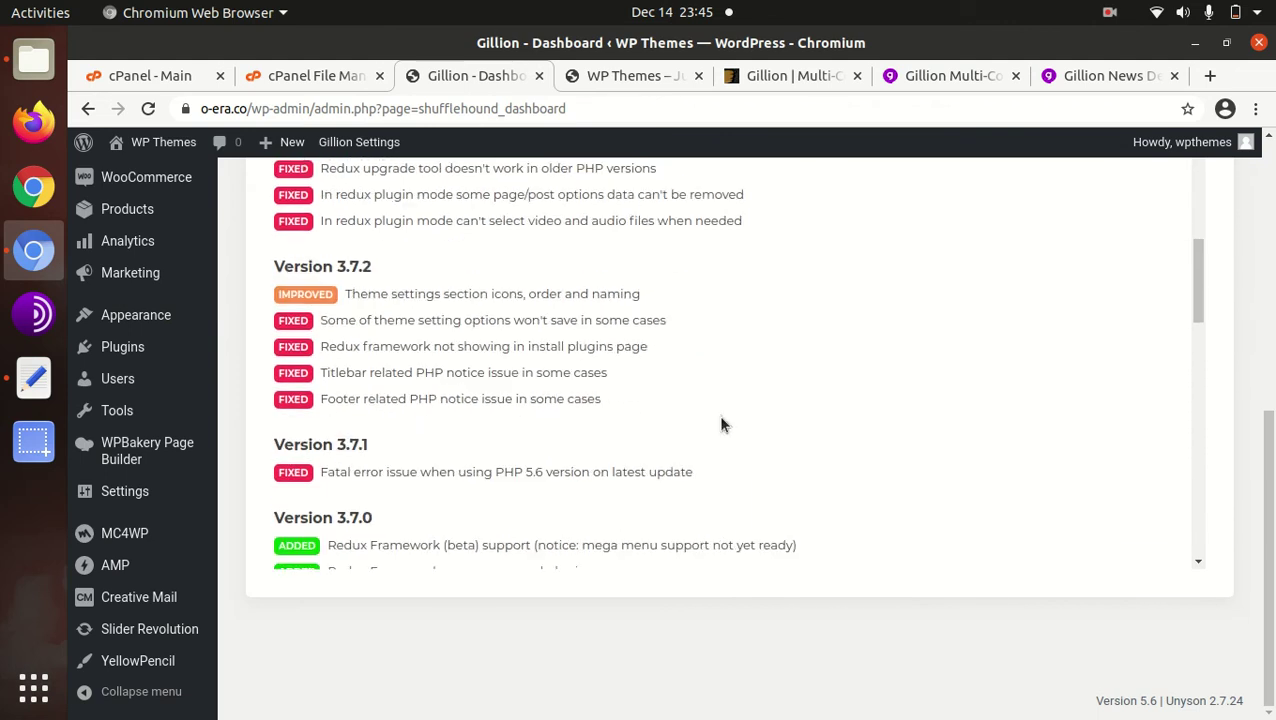
pyautogui.scroll(10, 607, 386)
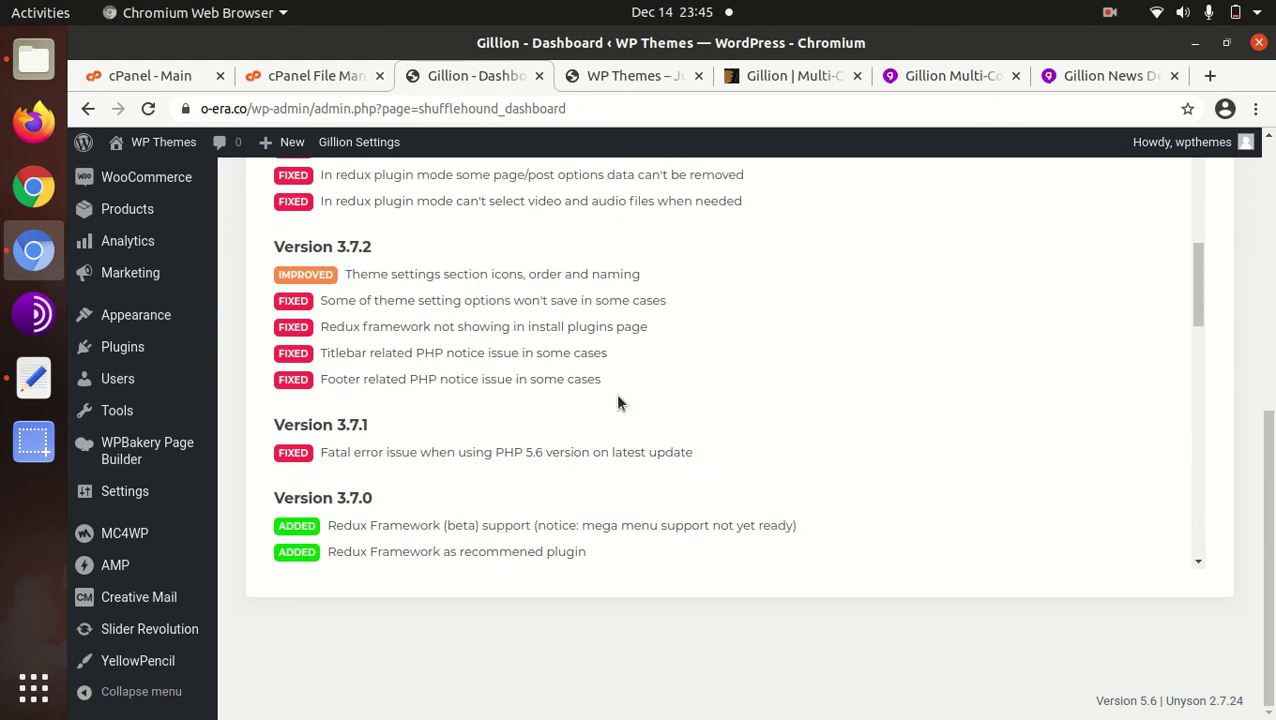
pyautogui.scroll(2, 626, 378)
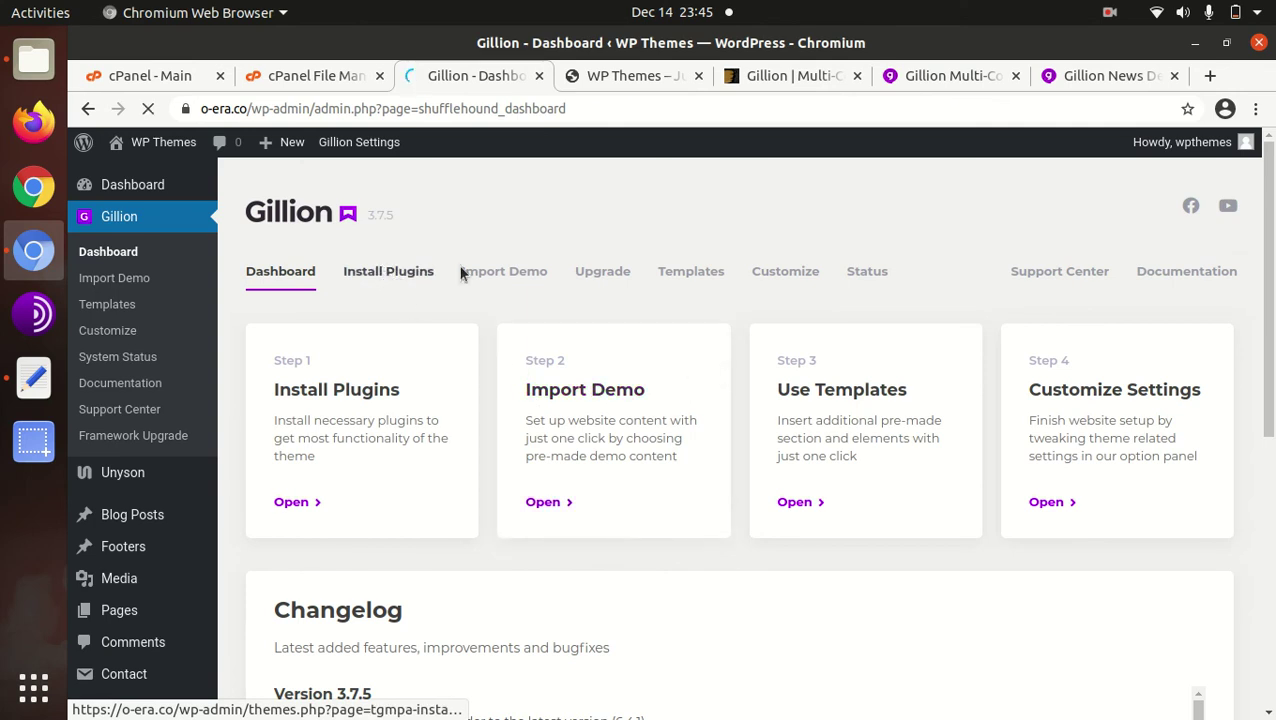
# Step: Open Gillion's Install Plugins page and Customize page to view the frontend and backend options
pyautogui.click(530, 273)
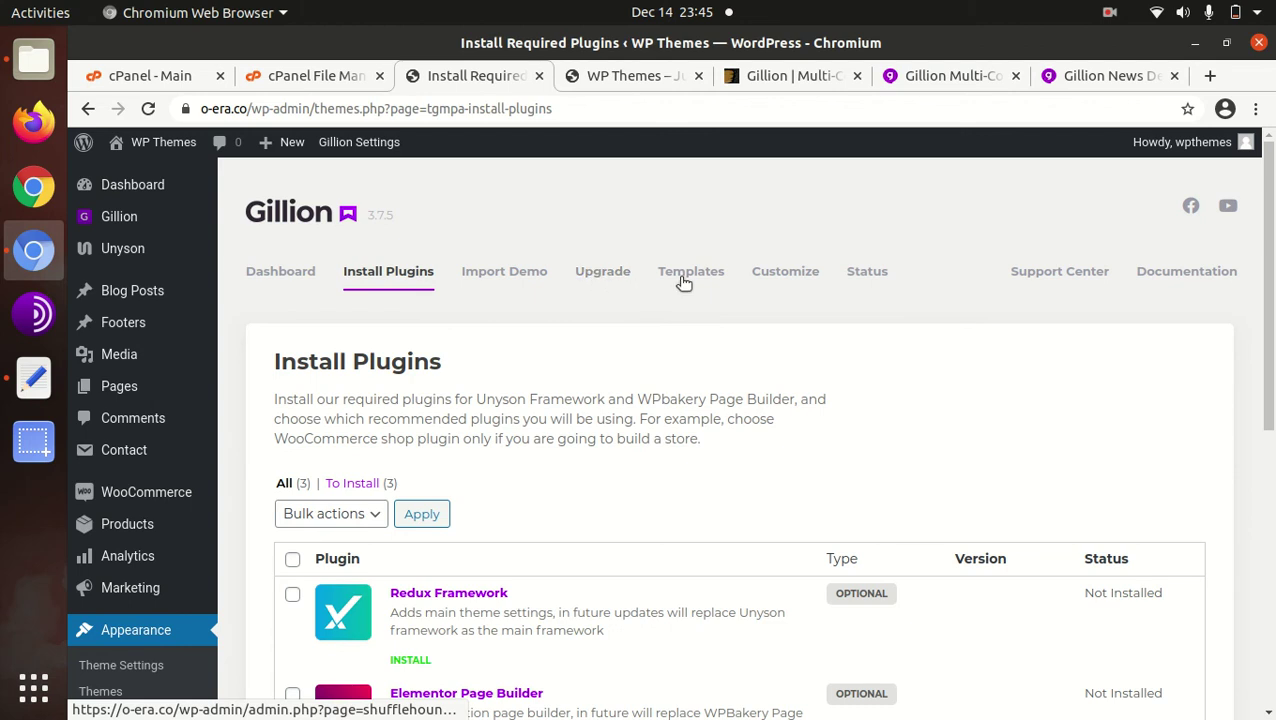
pyautogui.click(773, 272)
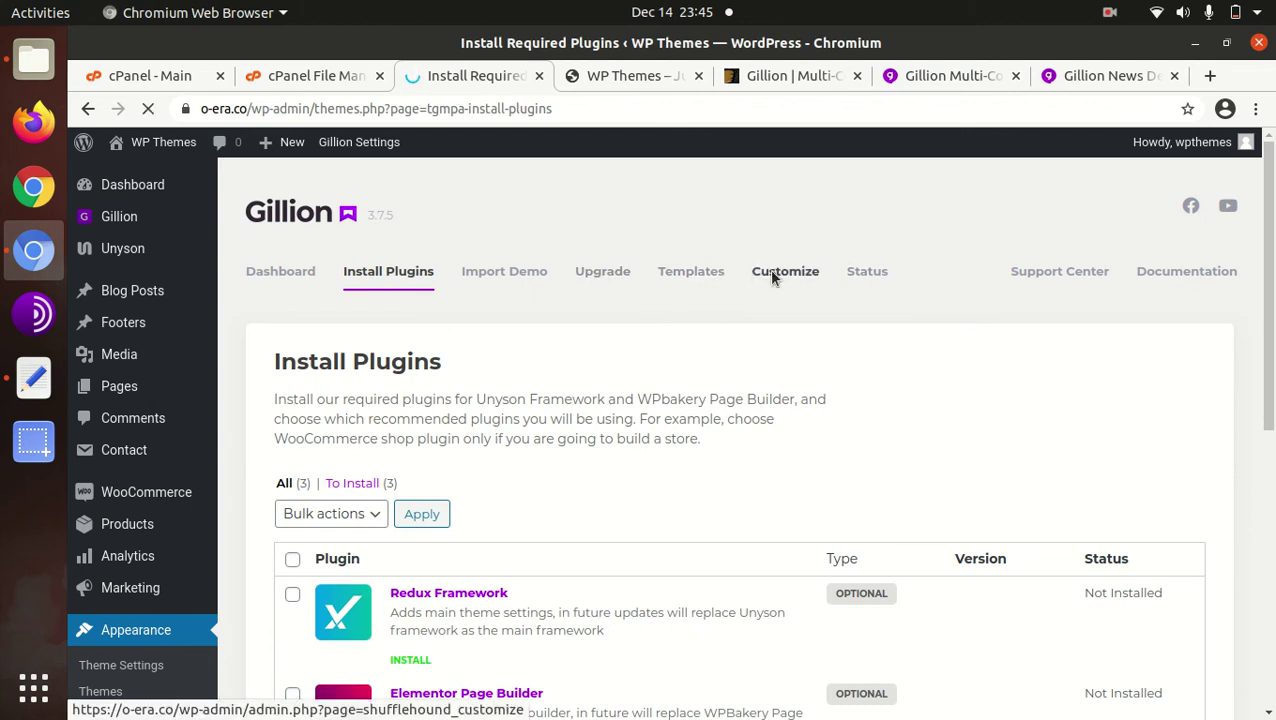
pyautogui.scroll(-3, 508, 479)
pyautogui.scroll(3, 575, 456)
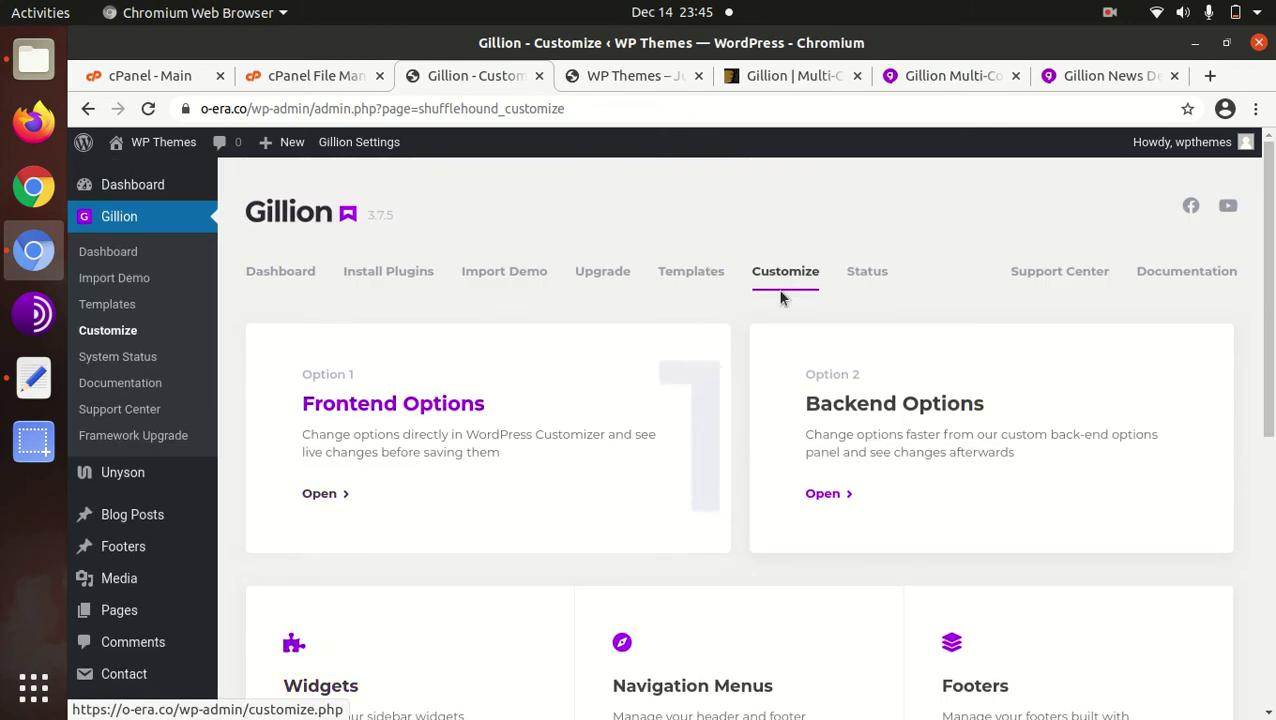
# Step: Open Gillion's System Status page and examine the WordPress and server environment details
pyautogui.click(881, 277)
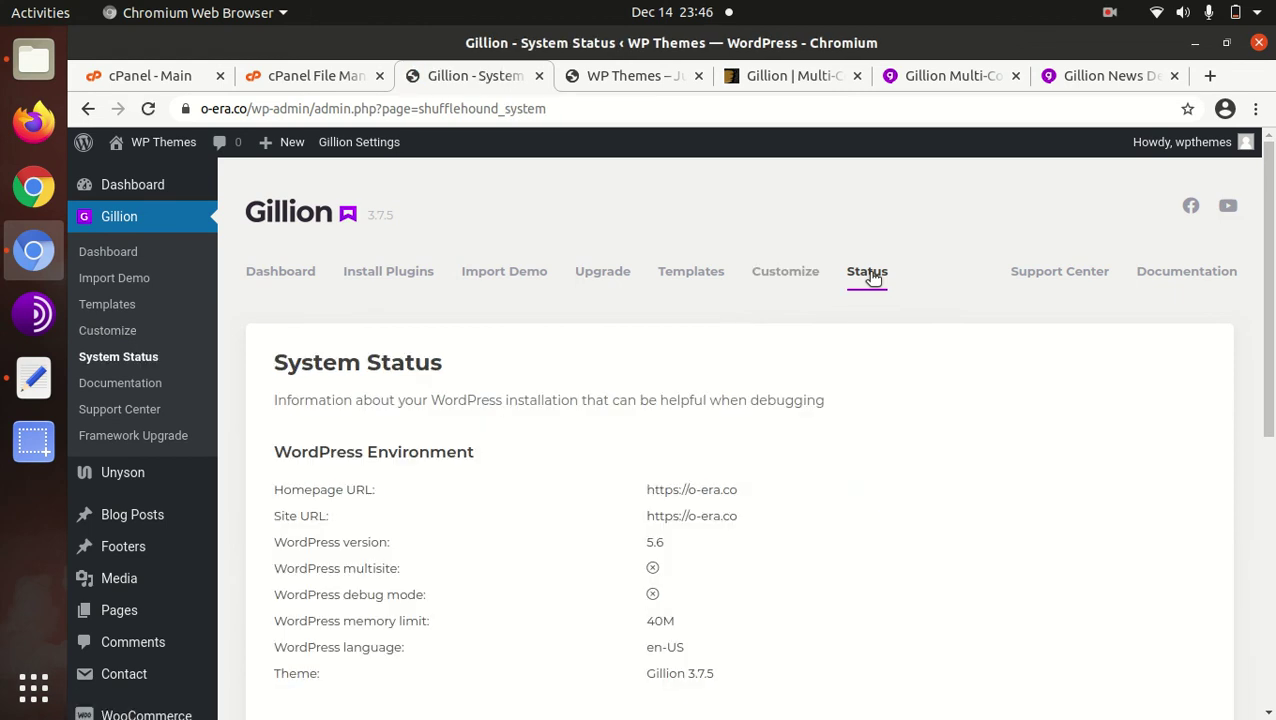
pyautogui.scroll(-2, 882, 348)
pyautogui.scroll(-8, 846, 368)
pyautogui.scroll(5, 846, 370)
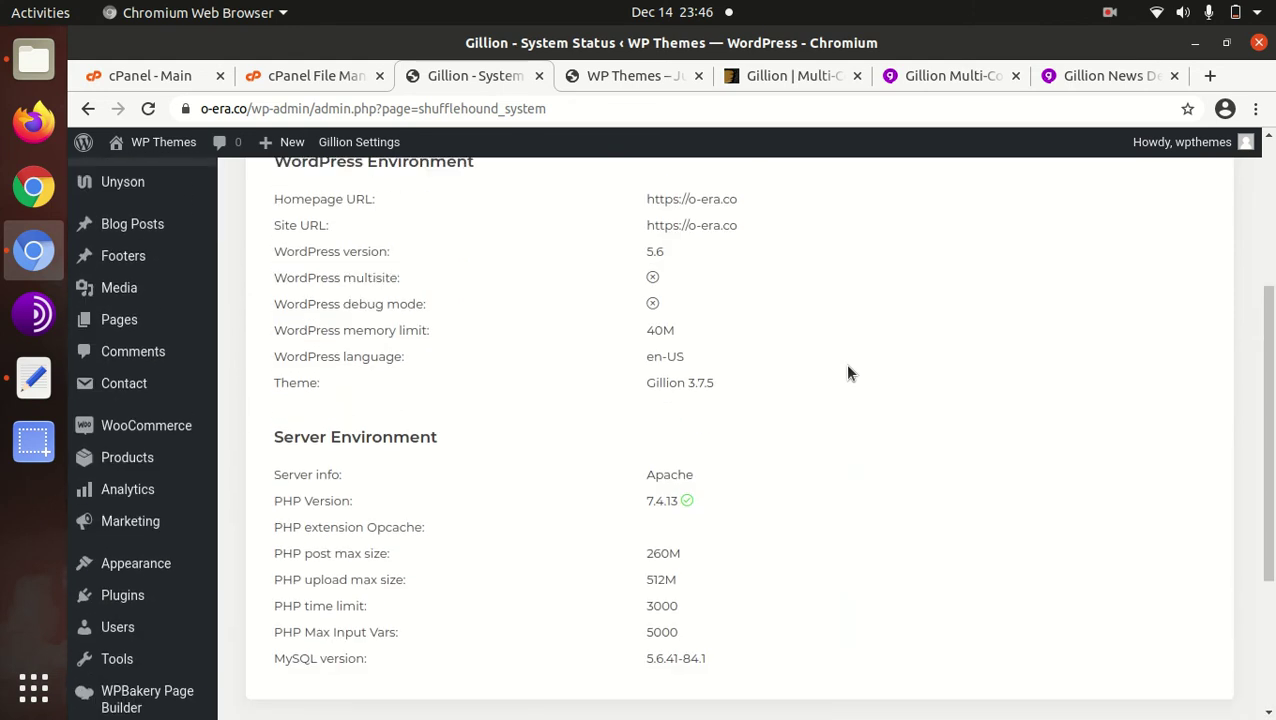
pyautogui.scroll(5, 848, 373)
pyautogui.scroll(-5, 848, 373)
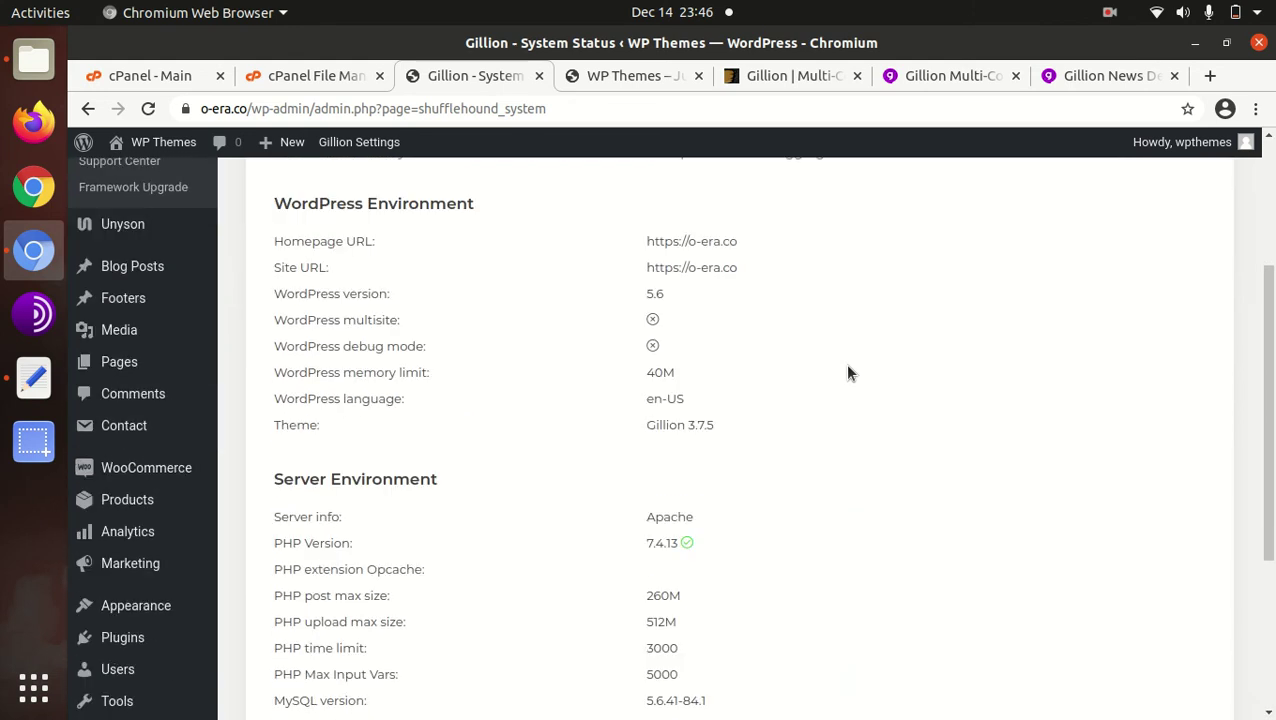
pyautogui.scroll(-5, 612, 430)
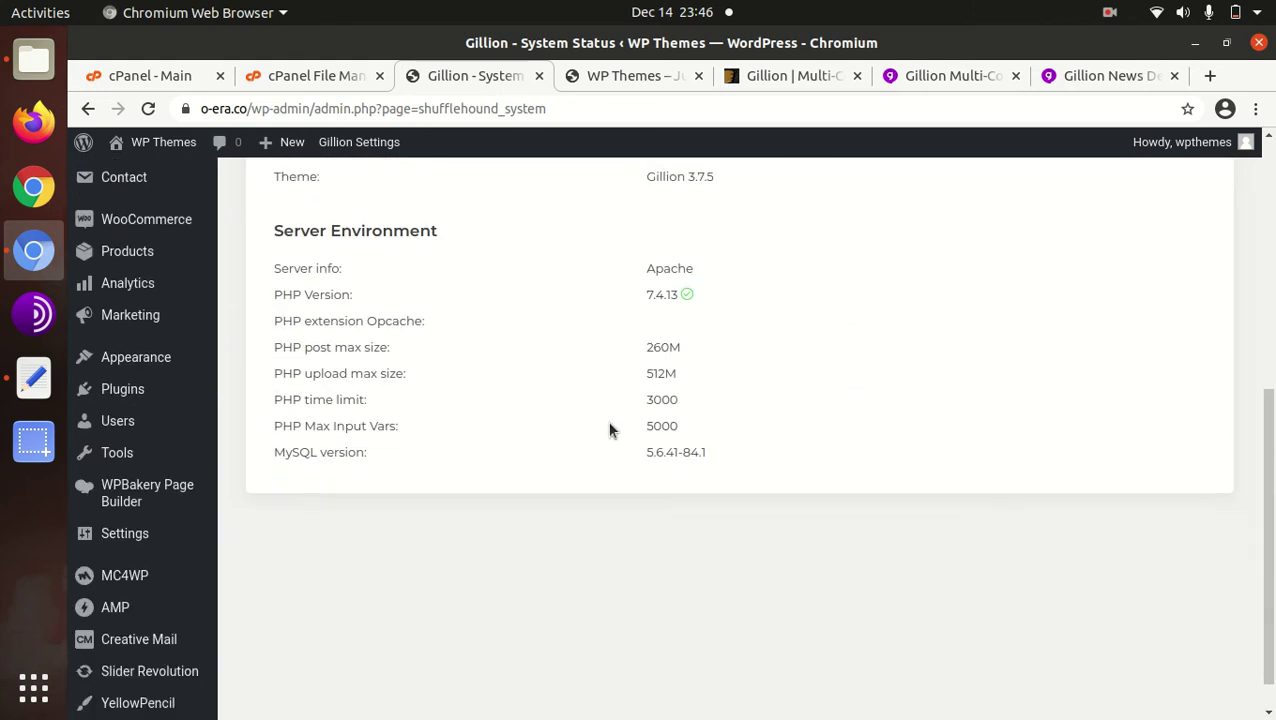
pyautogui.scroll(5, 610, 430)
pyautogui.scroll(3, 612, 430)
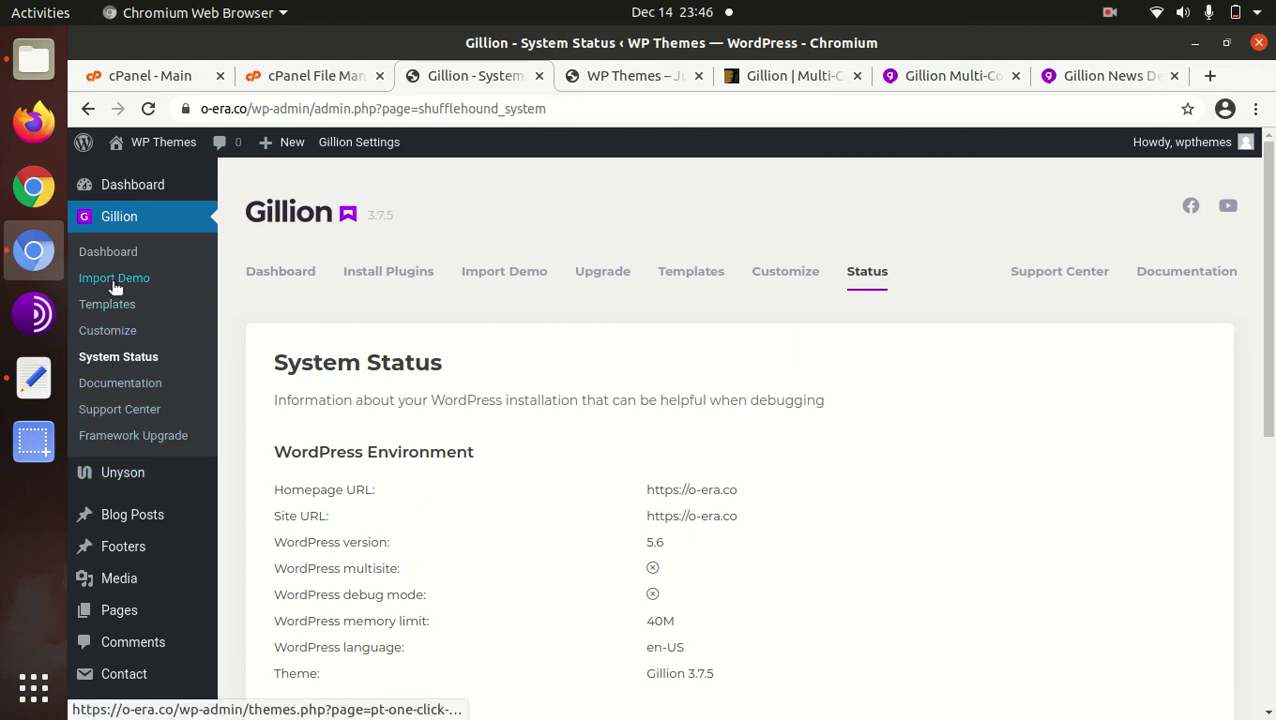
# Step: Look through the WordPress admin menu entries from Gillion and Unyson to Appearance, Creative Mail and YellowPencil
pyautogui.scroll(-3, 140, 413)
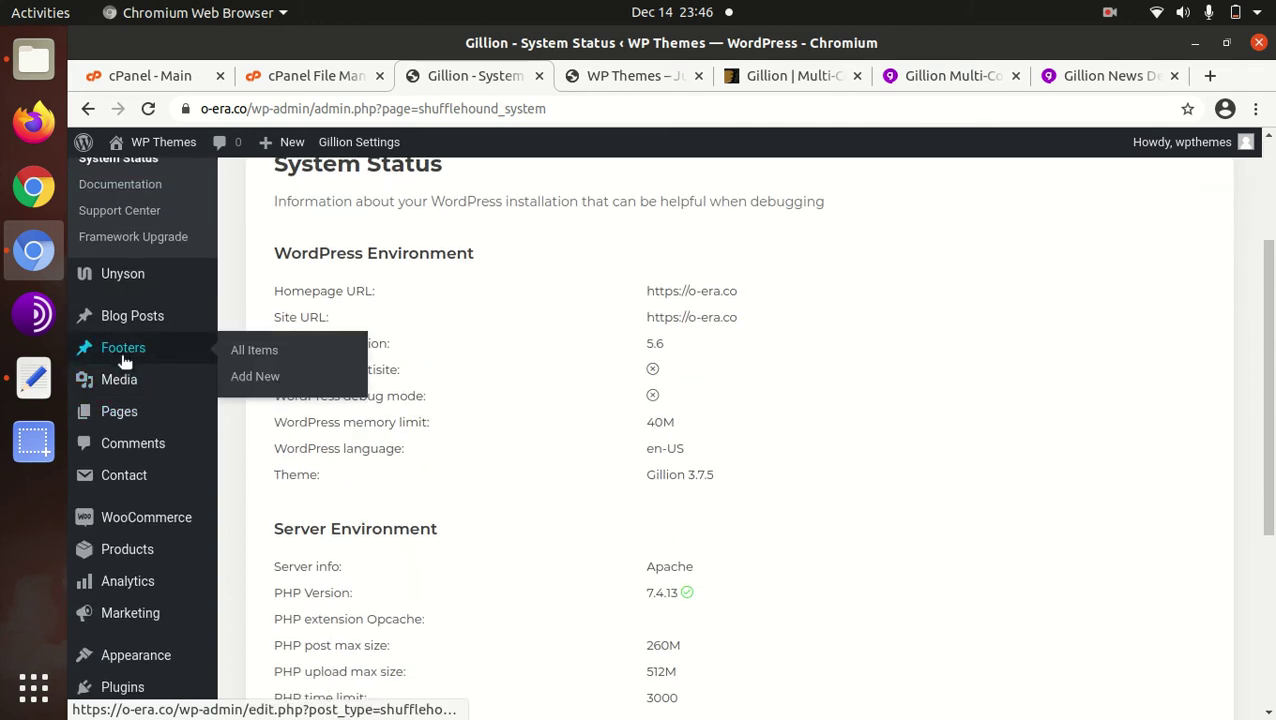
pyautogui.scroll(3, 130, 348)
pyautogui.scroll(-1, 140, 360)
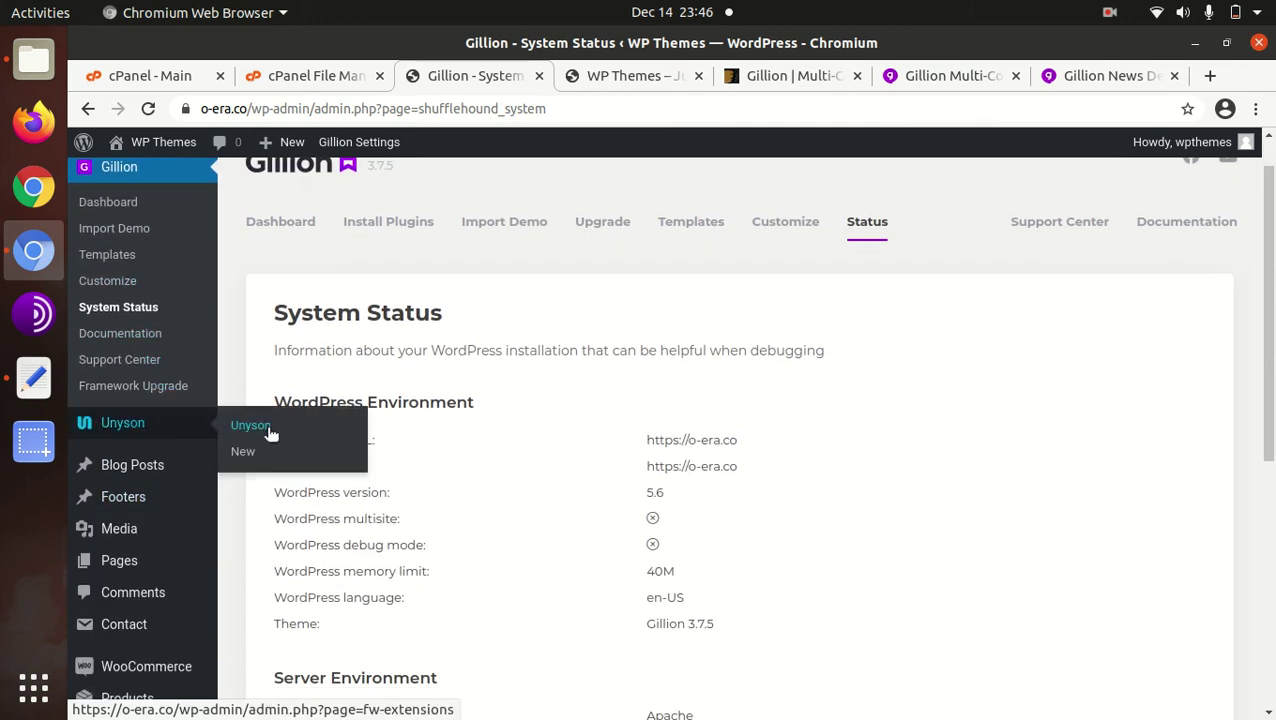
pyautogui.scroll(-5, 200, 431)
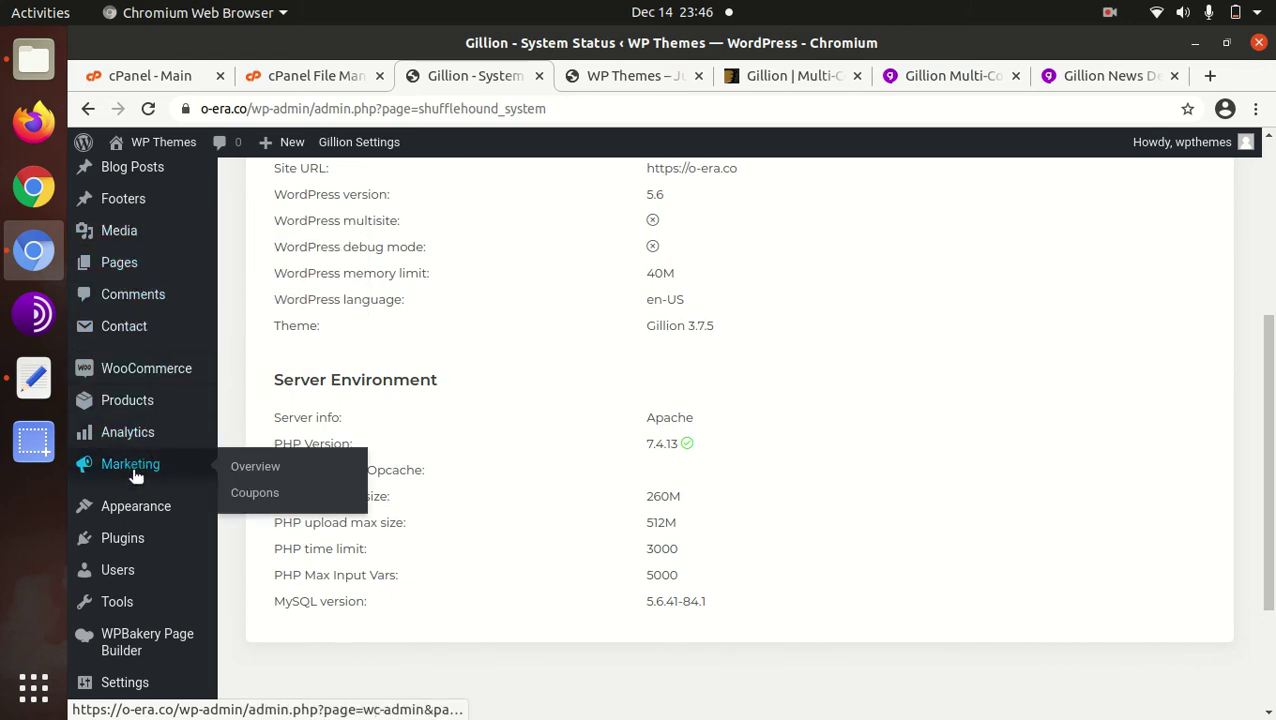
pyautogui.moveTo(137, 505)
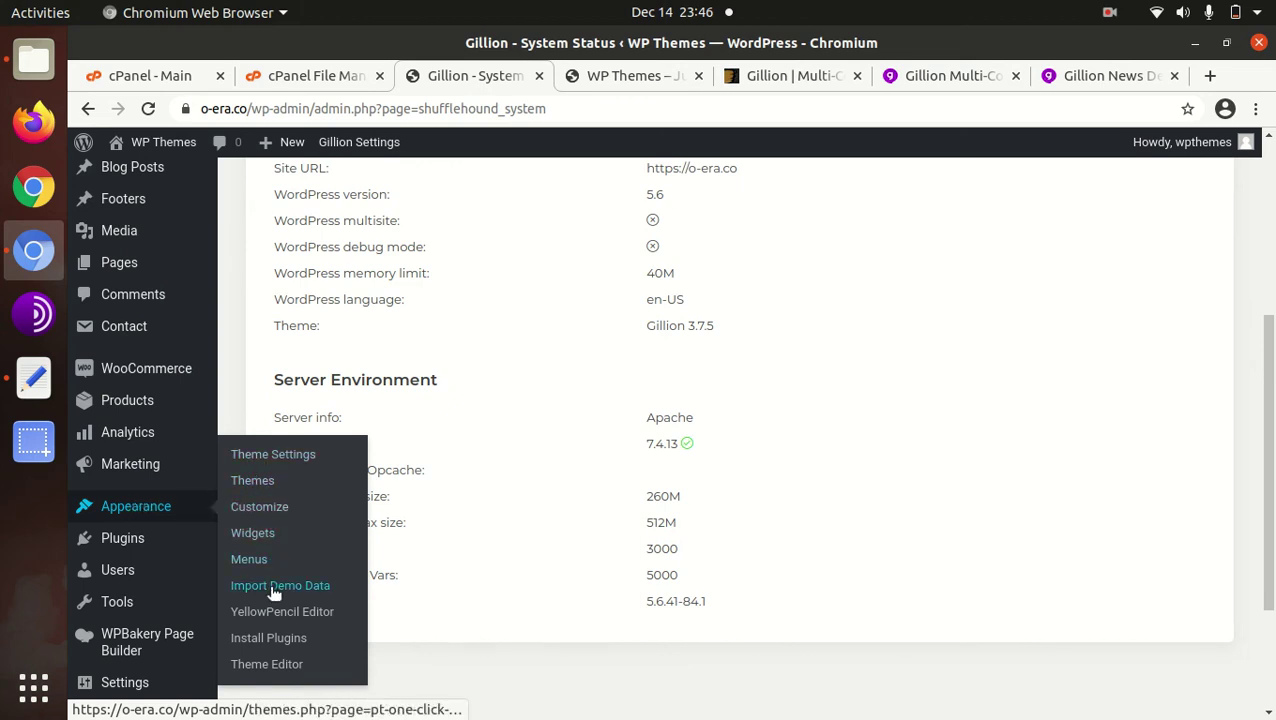
pyautogui.scroll(-4, 116, 528)
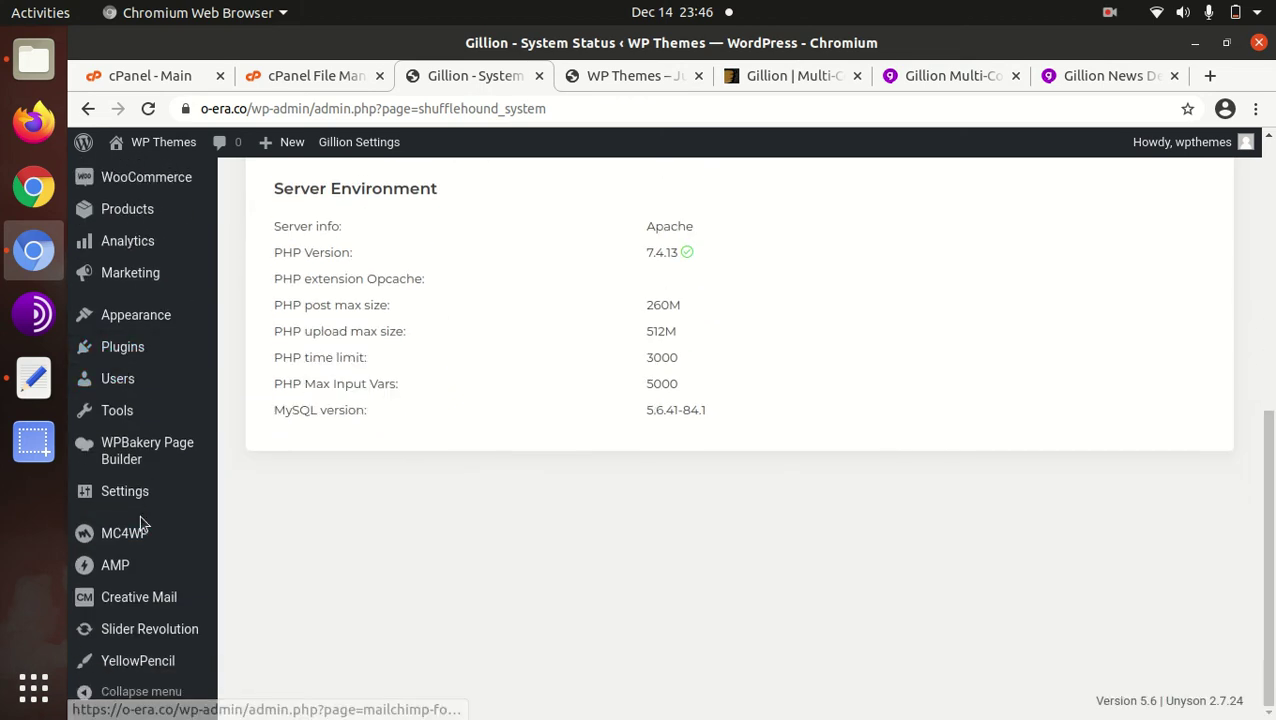
pyautogui.moveTo(108, 611)
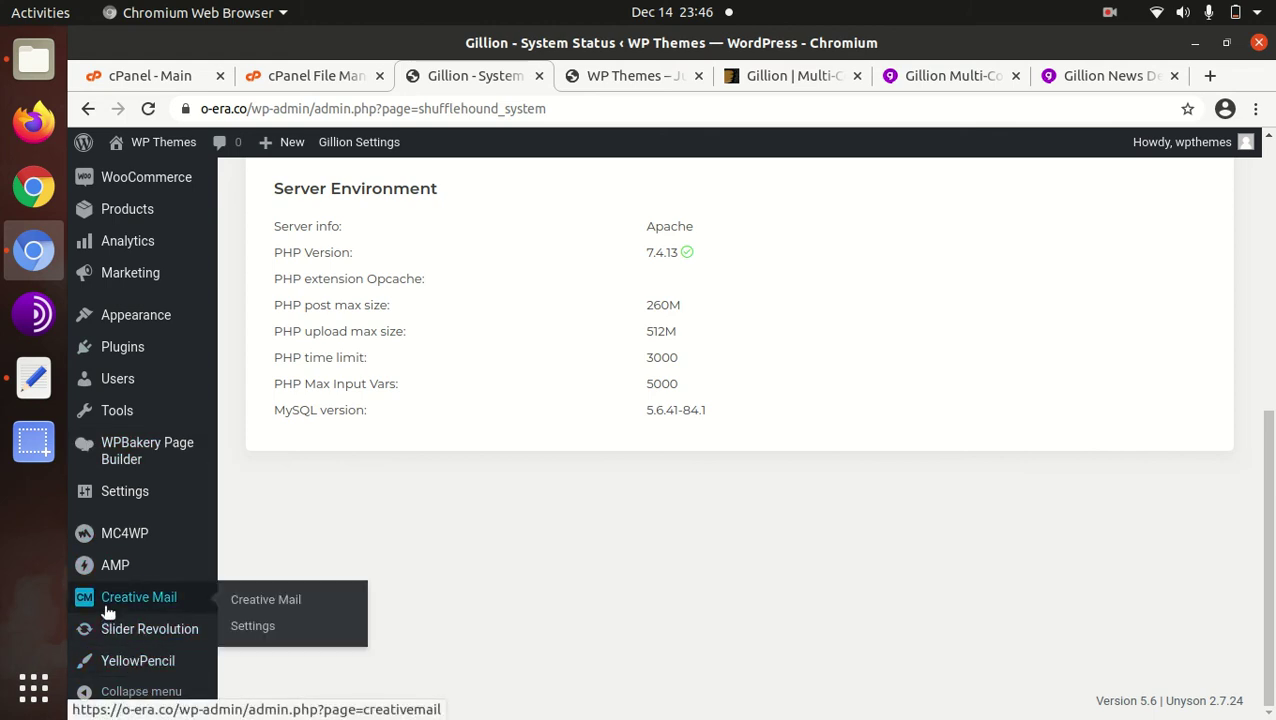
pyautogui.scroll(10, 125, 600)
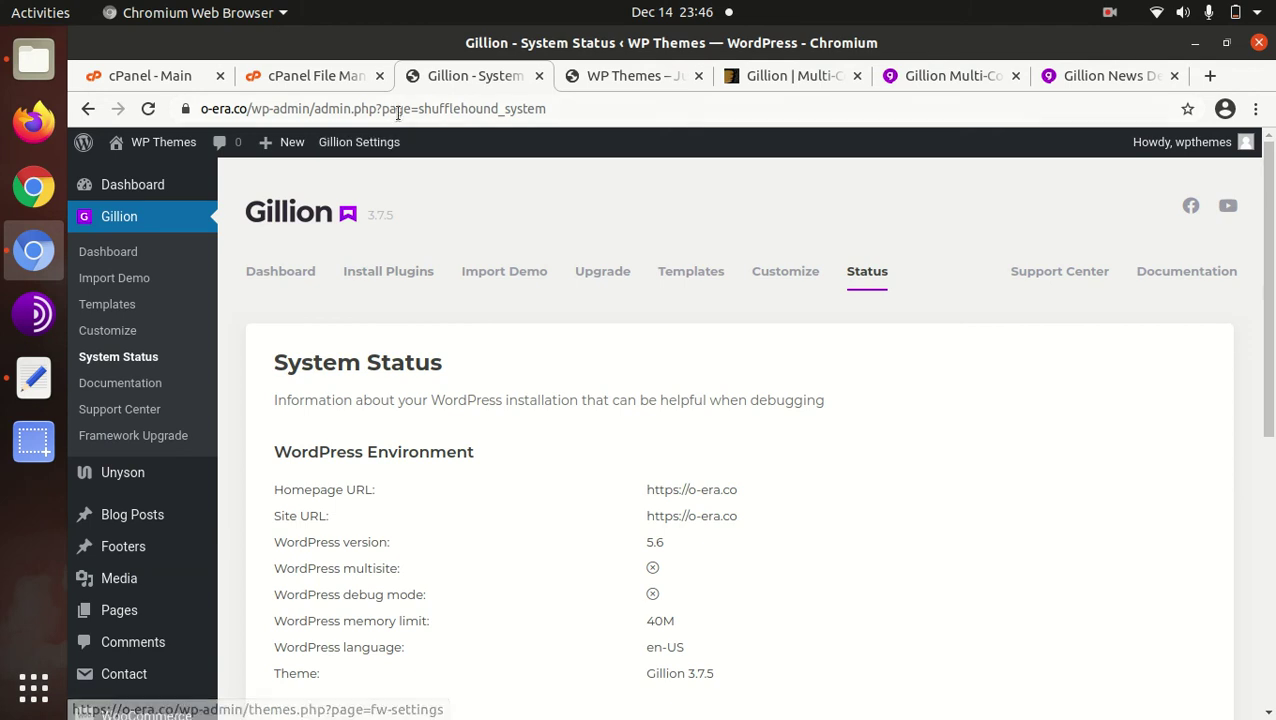
# Step: Switch to the site's front-end tab and look over the home page down to the Sport & Cars and Reviews sections
pyautogui.click(614, 79)
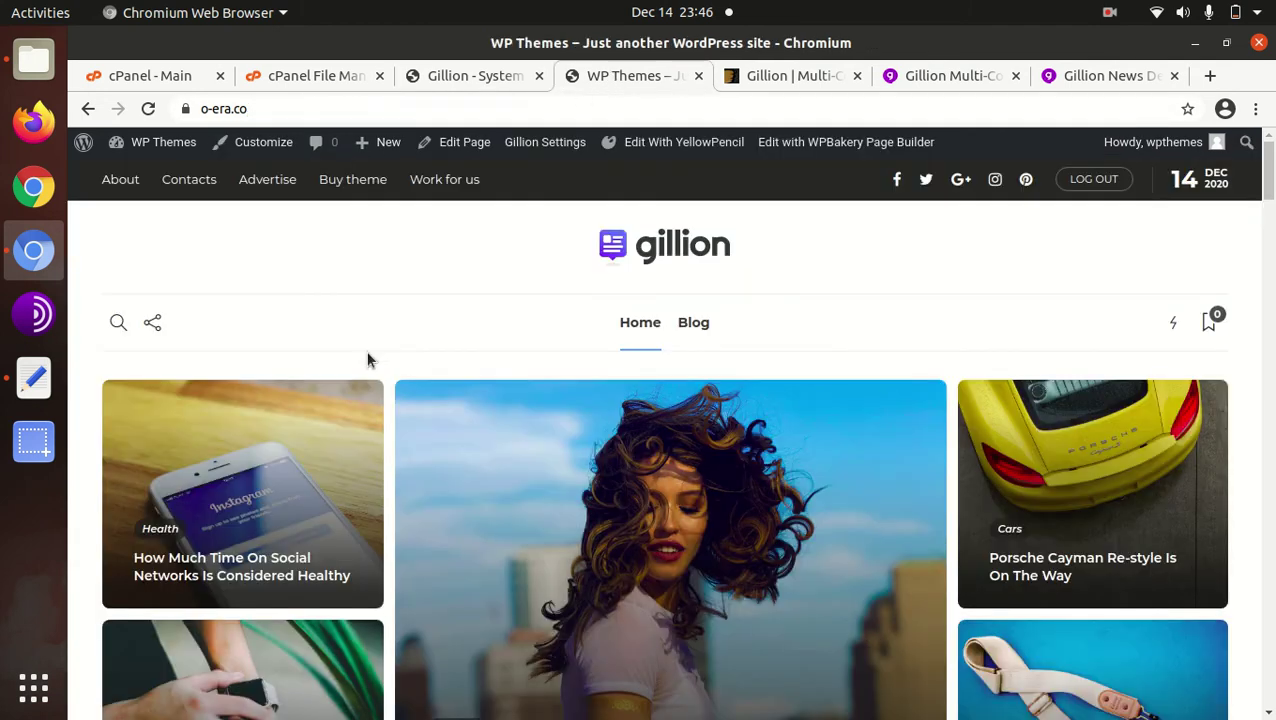
pyautogui.scroll(-3, 399, 340)
pyautogui.scroll(3, 402, 322)
pyautogui.scroll(-5, 683, 290)
pyautogui.scroll(-6, 659, 298)
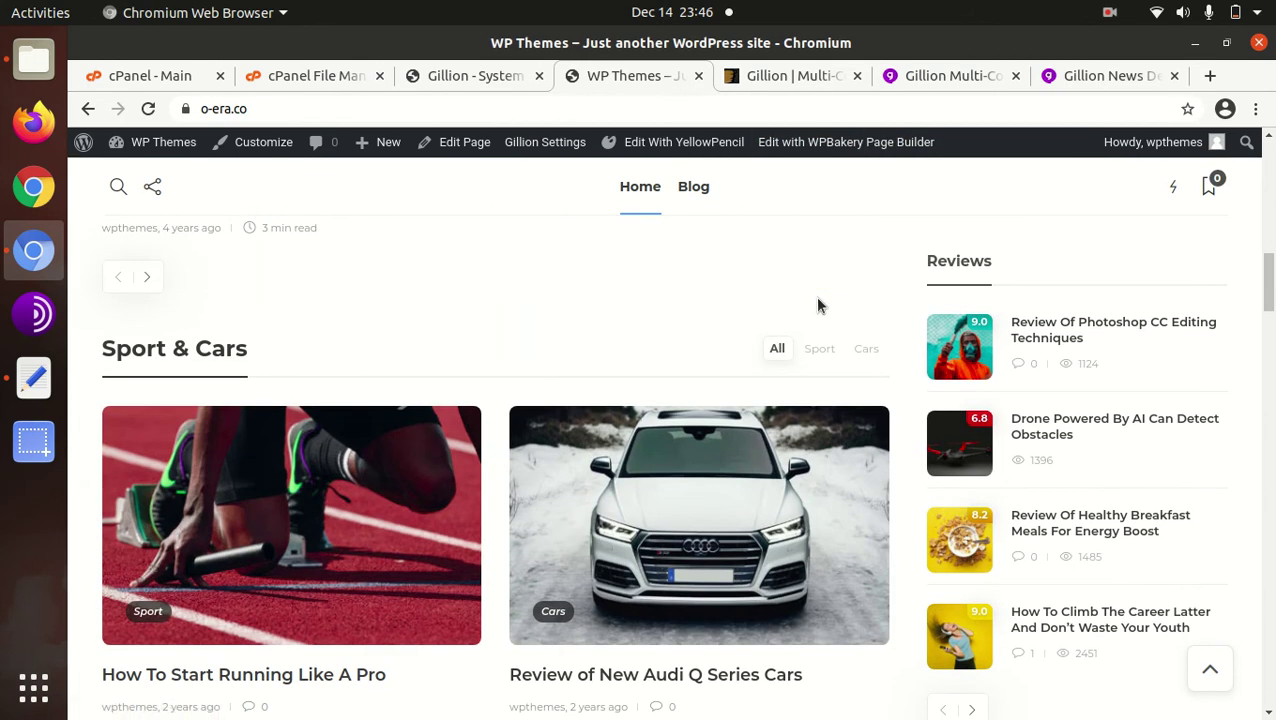
pyautogui.scroll(-2, 817, 302)
pyautogui.scroll(8, 818, 295)
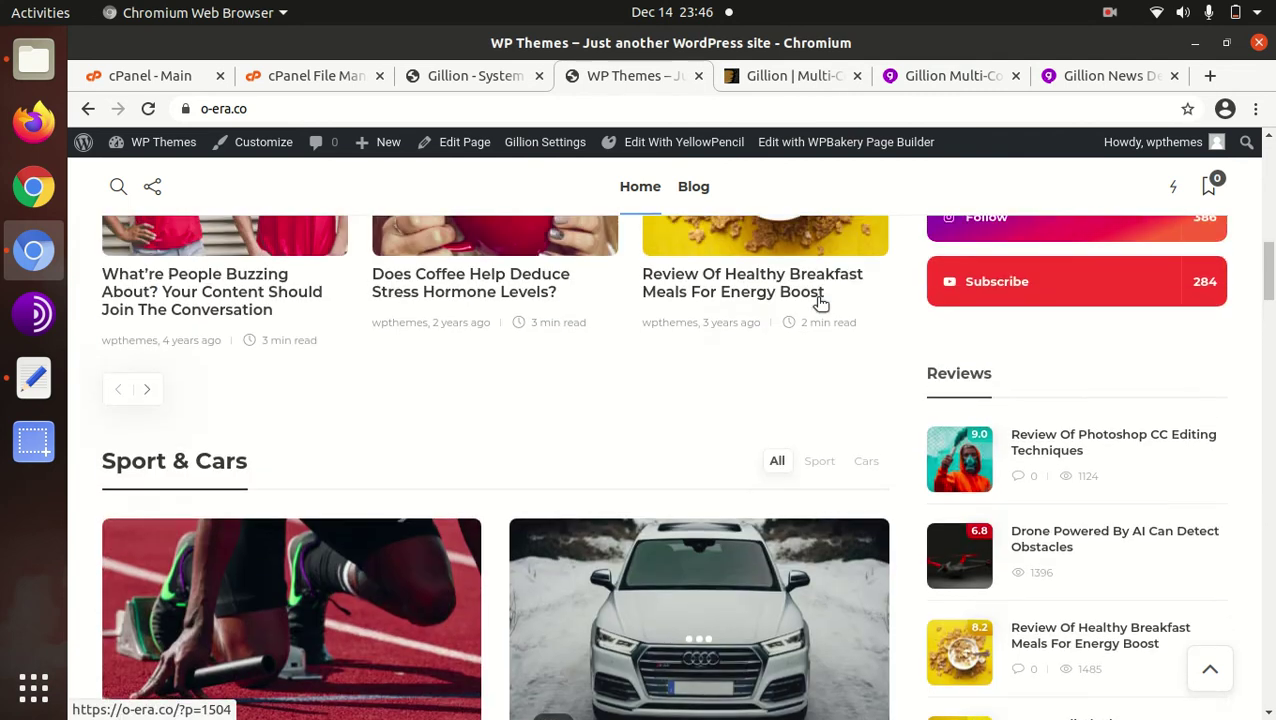
# Step: Review the imported News demo home page from its header and featured posts down to the Tech & Gadgets section
pyautogui.scroll(3, 460, 362)
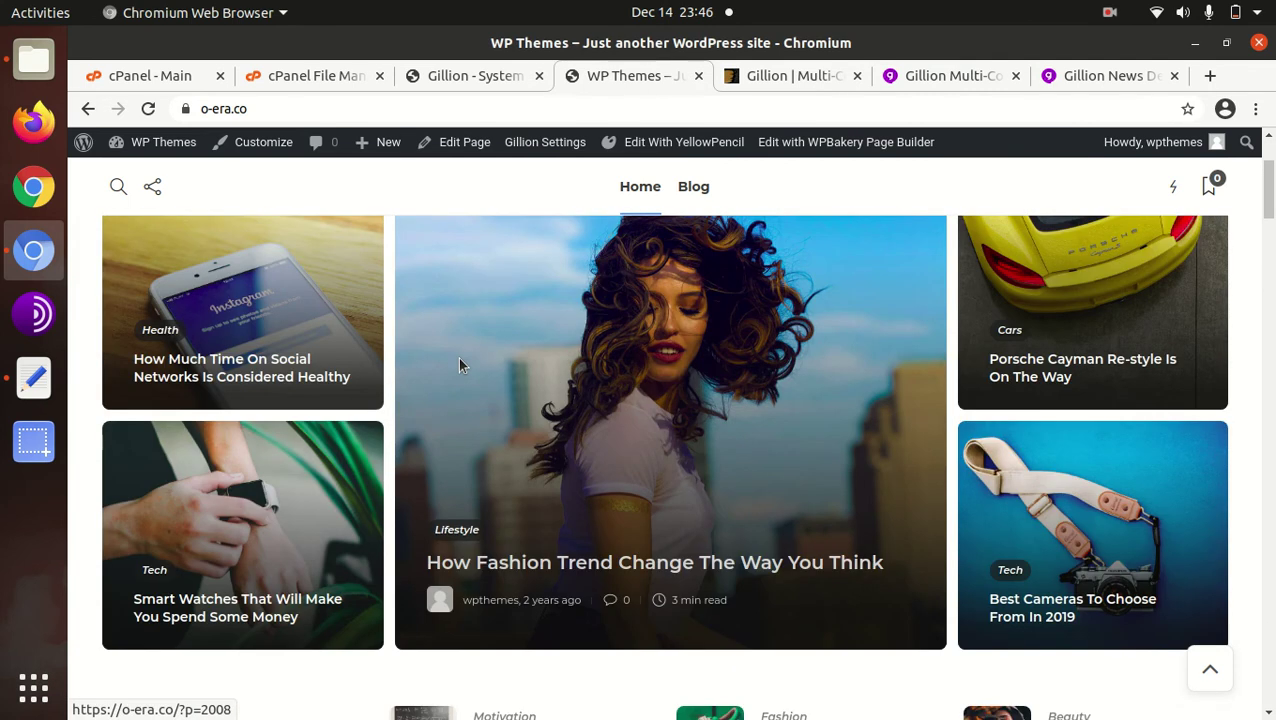
pyautogui.scroll(2, 460, 362)
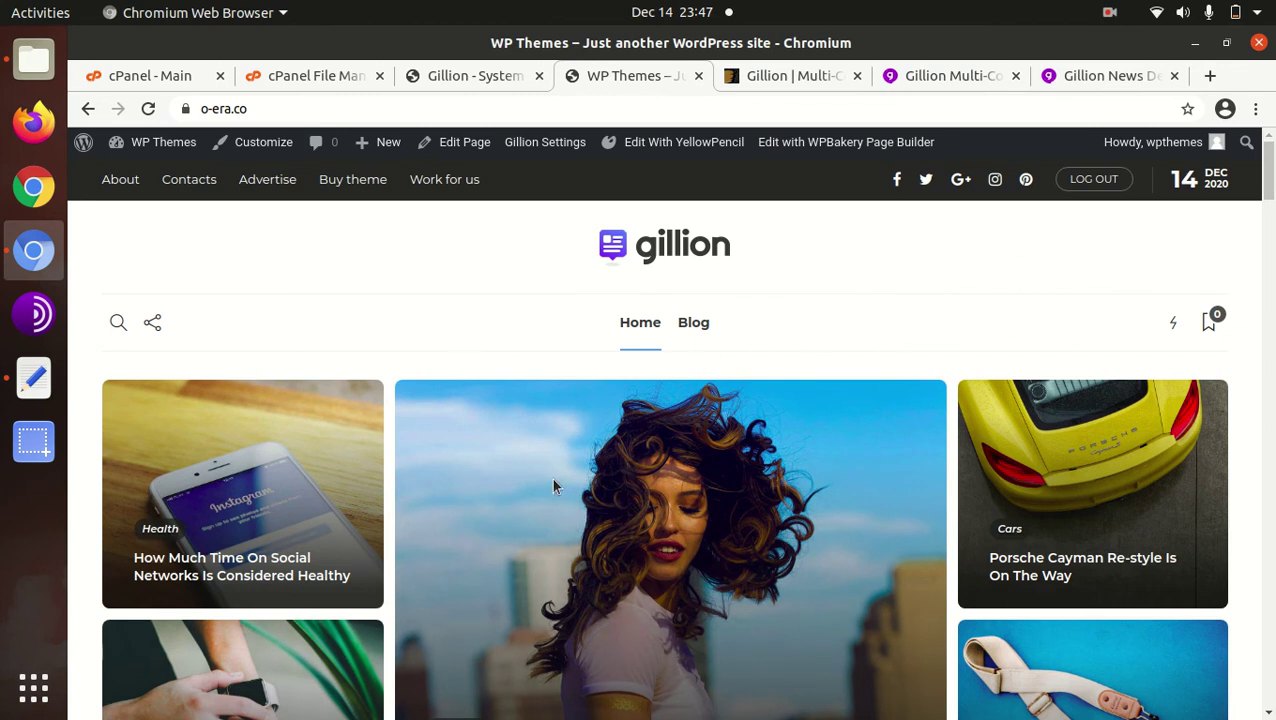
pyautogui.scroll(-3, 530, 450)
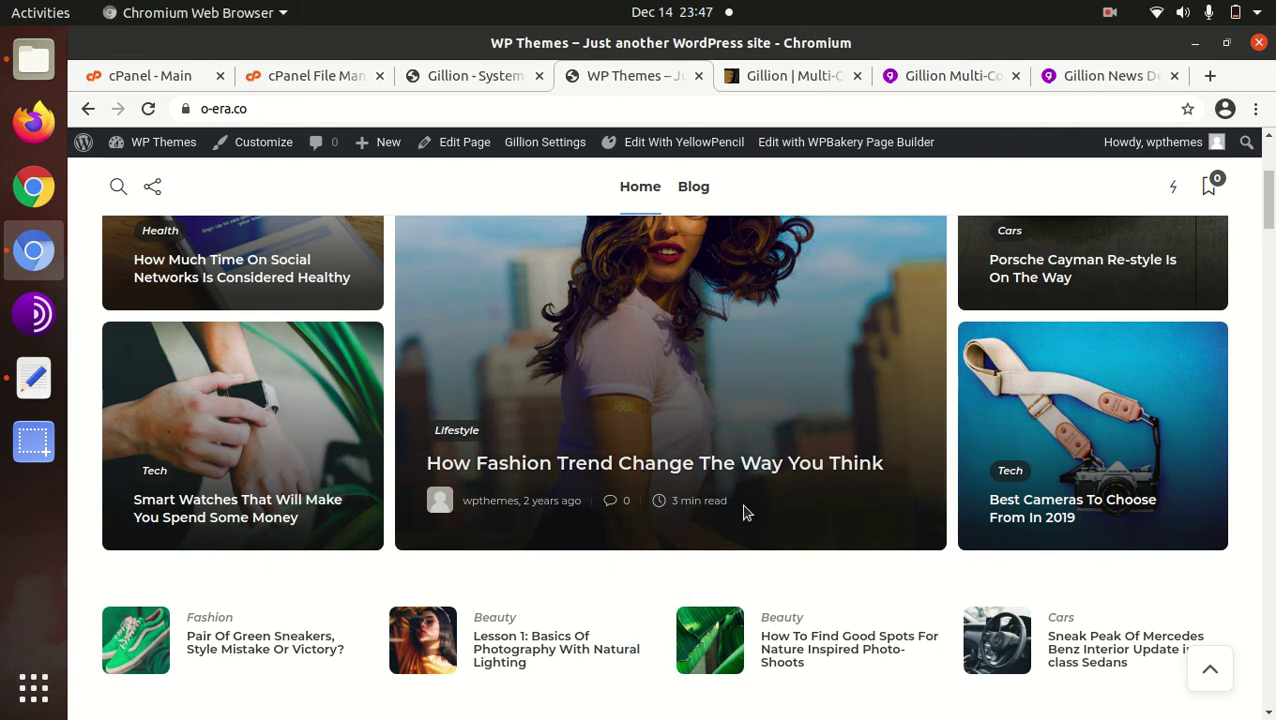
pyautogui.scroll(-5, 745, 515)
pyautogui.scroll(-4, 748, 532)
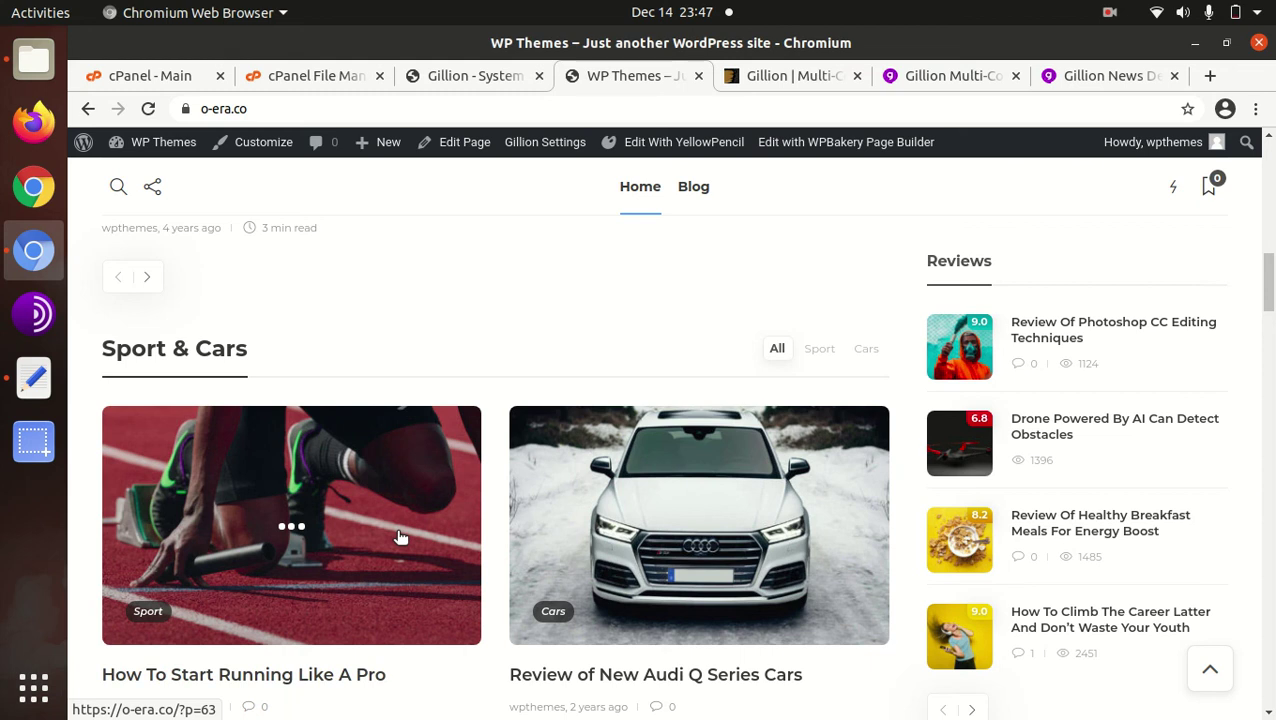
pyautogui.scroll(-5, 660, 560)
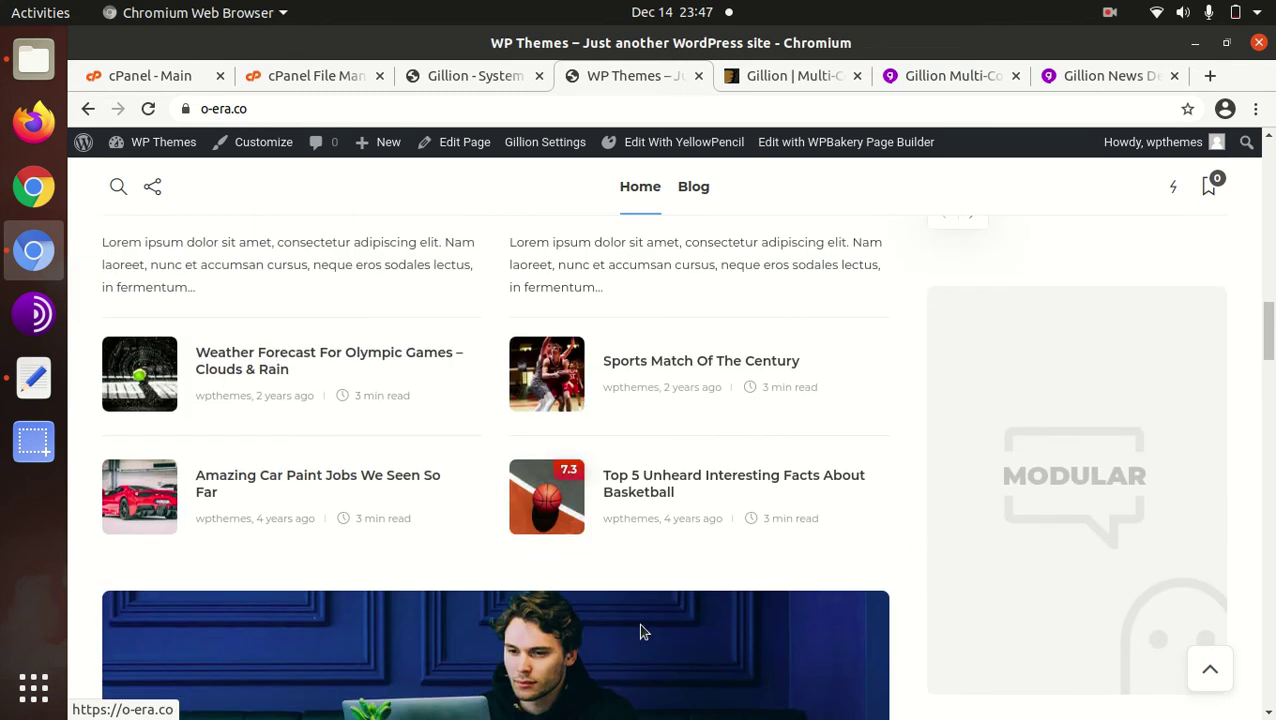
pyautogui.scroll(-5, 619, 638)
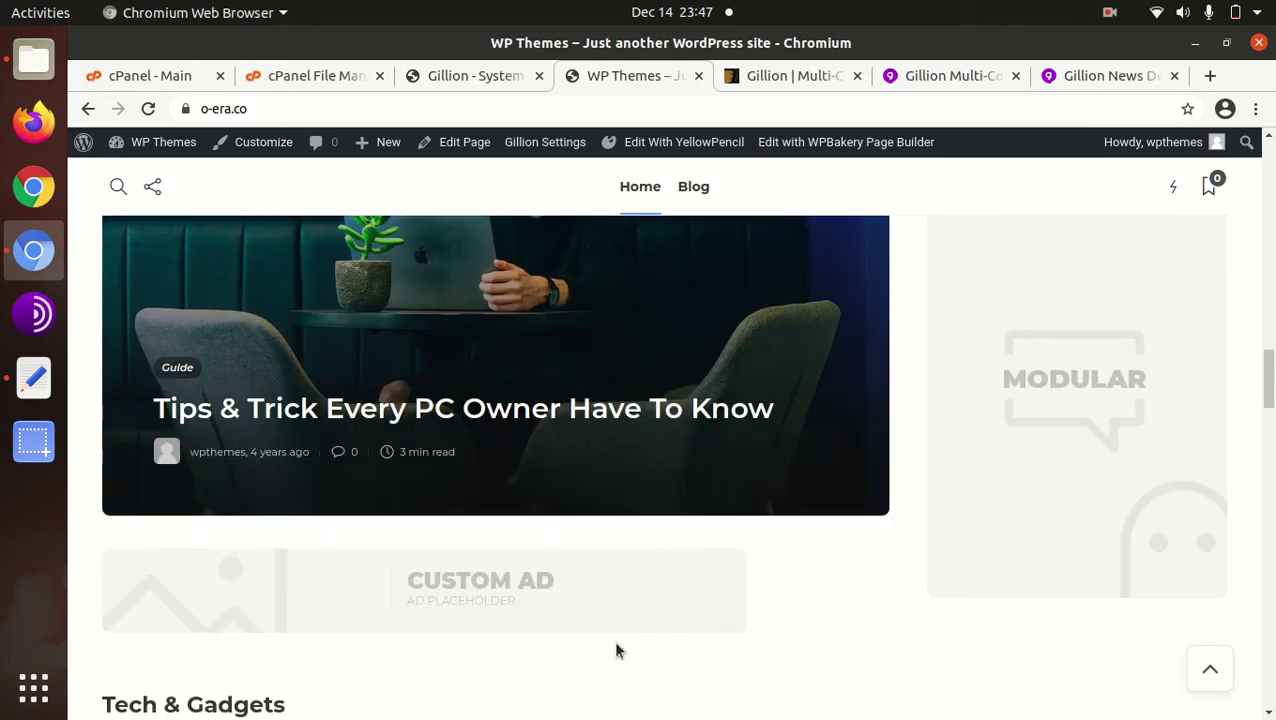